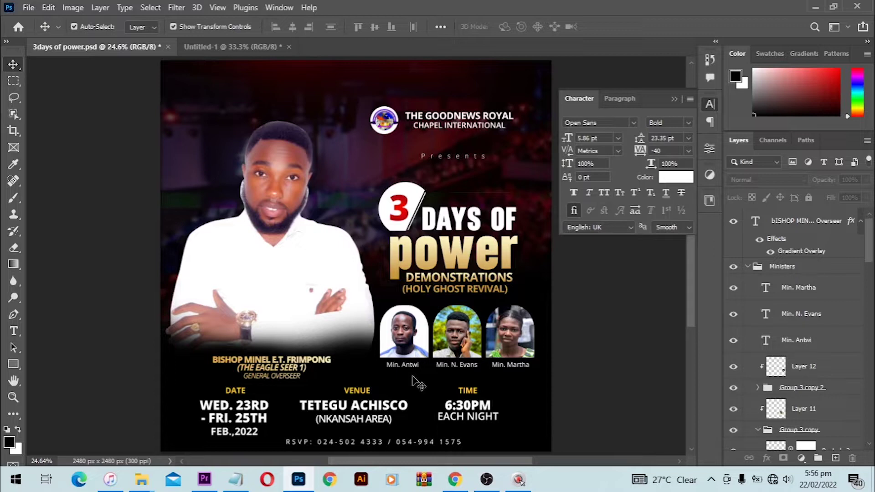
- Create a new 2000 x 2000 pixel RGB document with a white background and a resolution of 300 pixels/centimeter
{"action": "key", "text": "ctrl+n"}
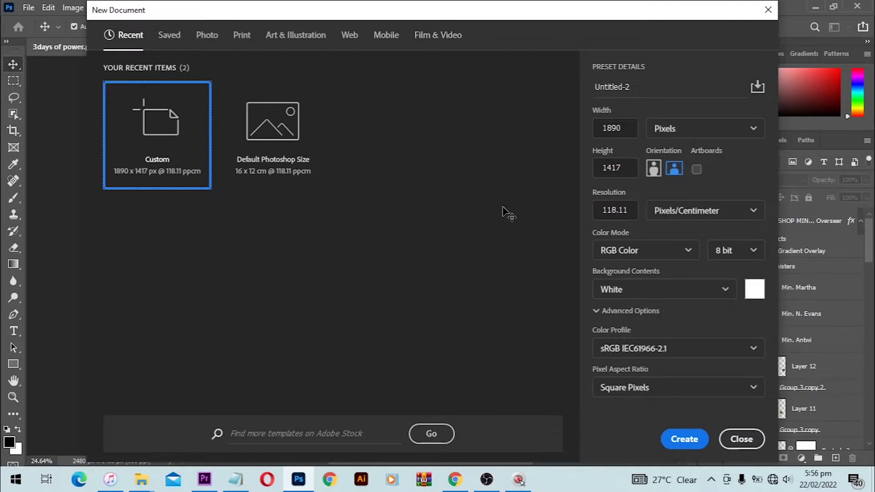
{"action": "double_click", "coordinate": [629, 127]}
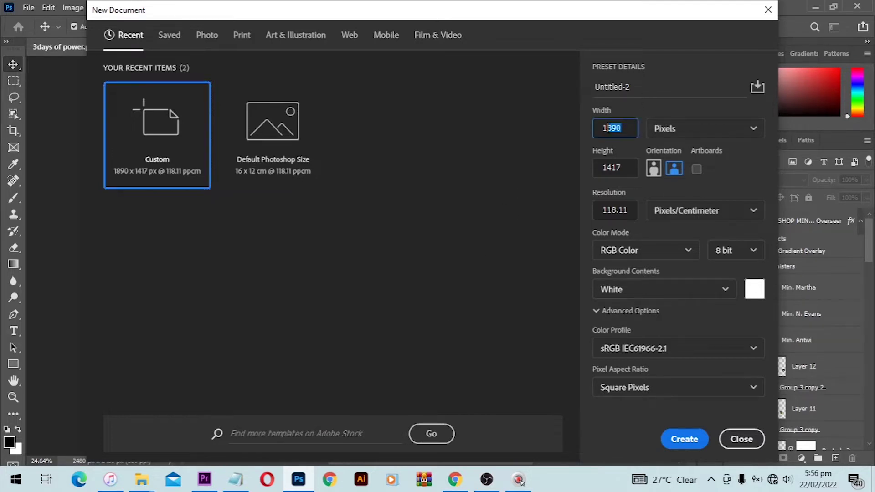
{"action": "type", "text": "2000"}
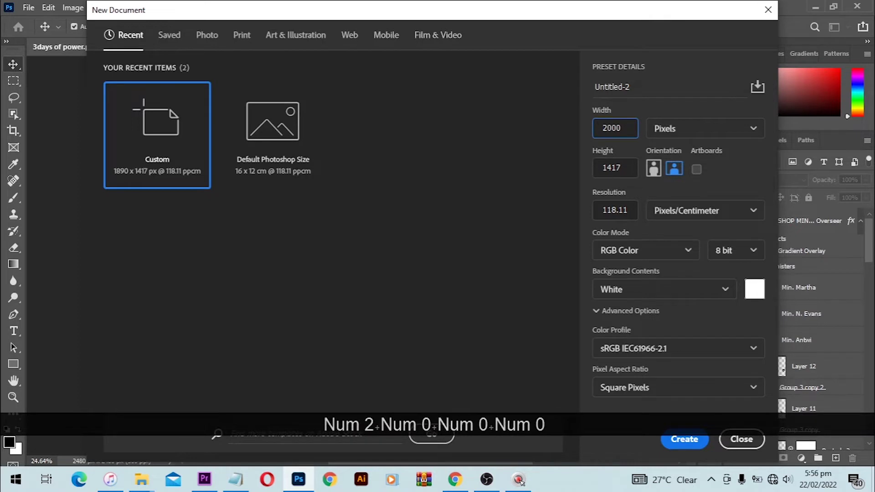
{"action": "key", "text": "Tab"}
{"action": "key", "text": "Tab"}
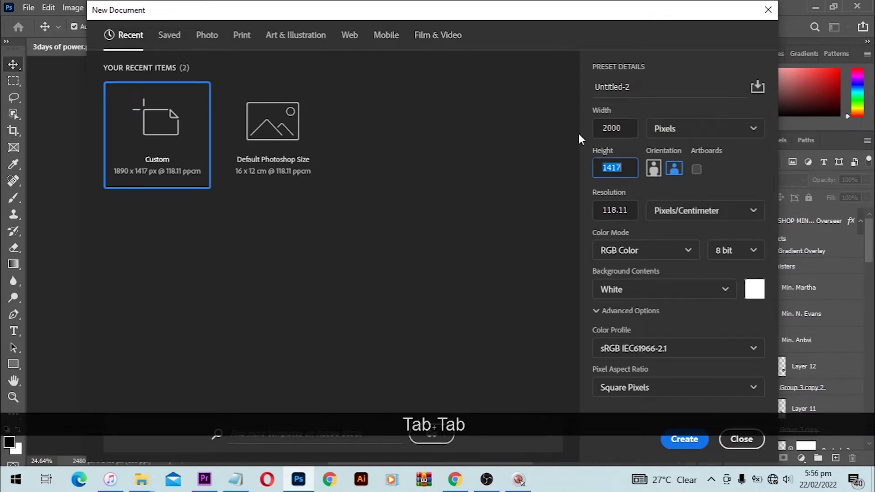
{"action": "type", "text": "2000"}
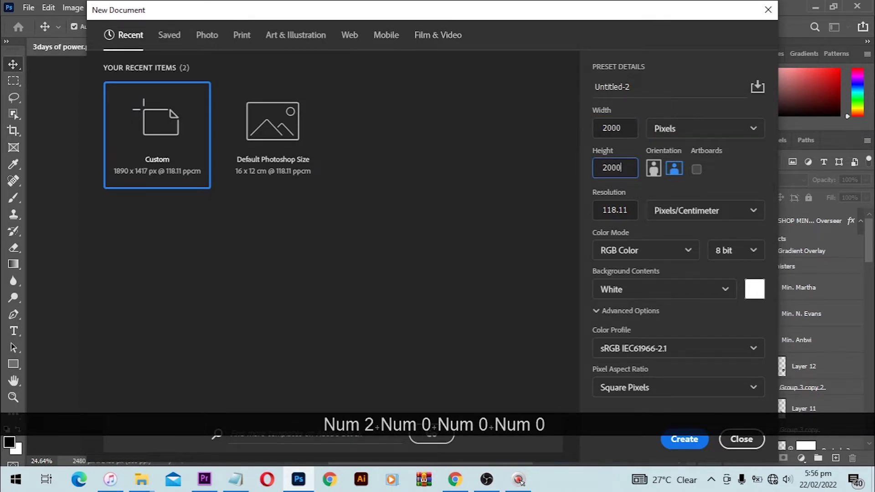
{"action": "key", "text": "Tab"}
{"action": "key", "text": "Tab"}
{"action": "key", "text": "Tab"}
{"action": "key", "text": "Tab"}
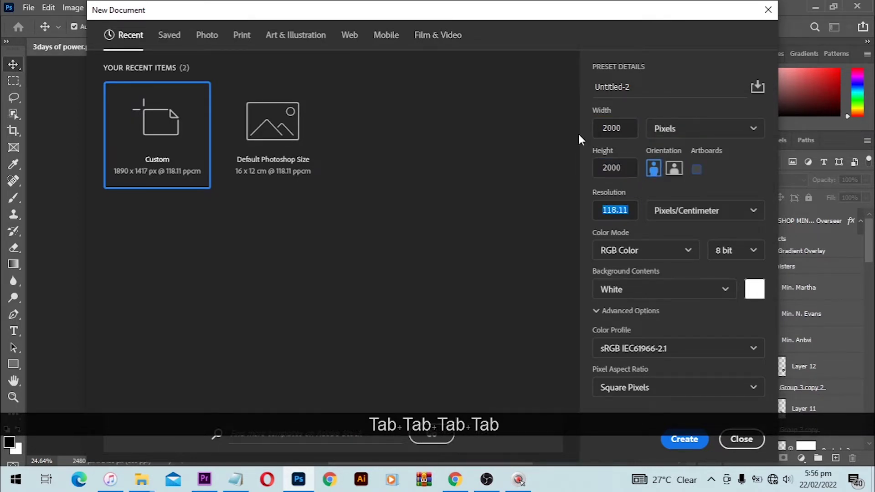
{"action": "type", "text": "300"}
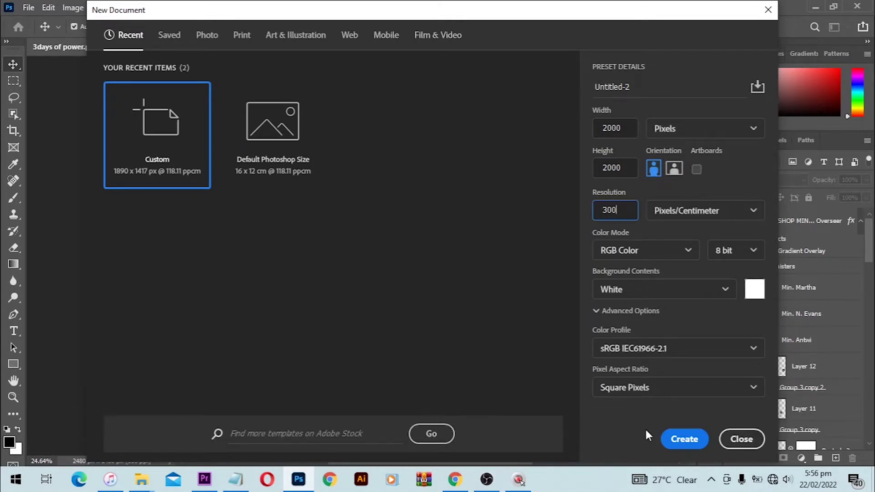
{"action": "left_click", "coordinate": [685, 439]}
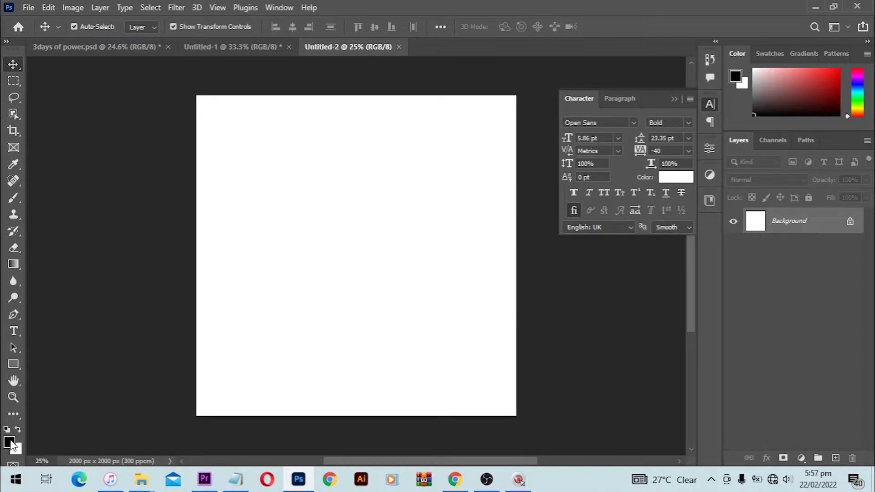
- Keep the foreground color at black (000000) and fill the canvas with it using the Paint Bucket Tool
{"action": "left_click", "coordinate": [11, 443]}
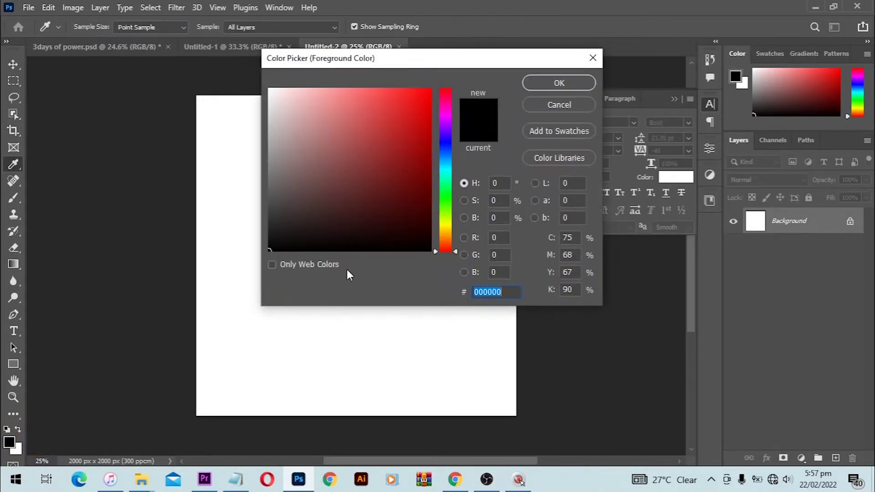
{"action": "left_click", "coordinate": [568, 82]}
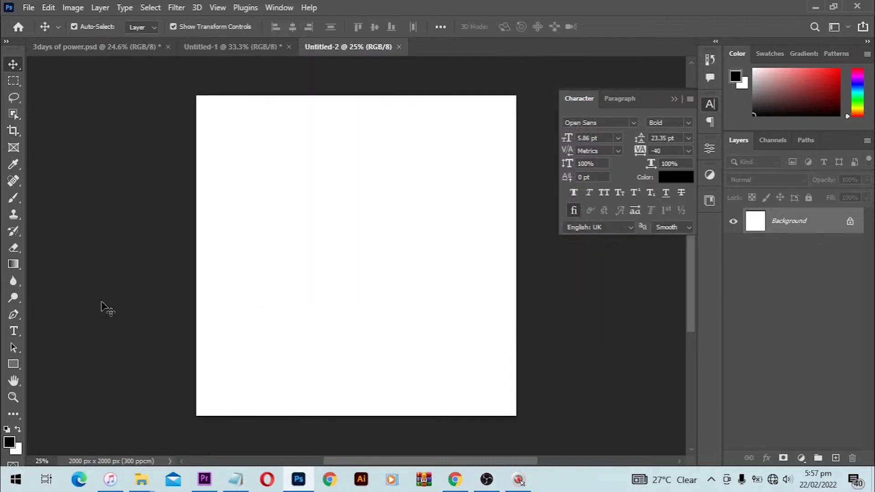
{"action": "left_click_drag", "start_coordinate": [13, 264], "coordinate": [42, 273]}
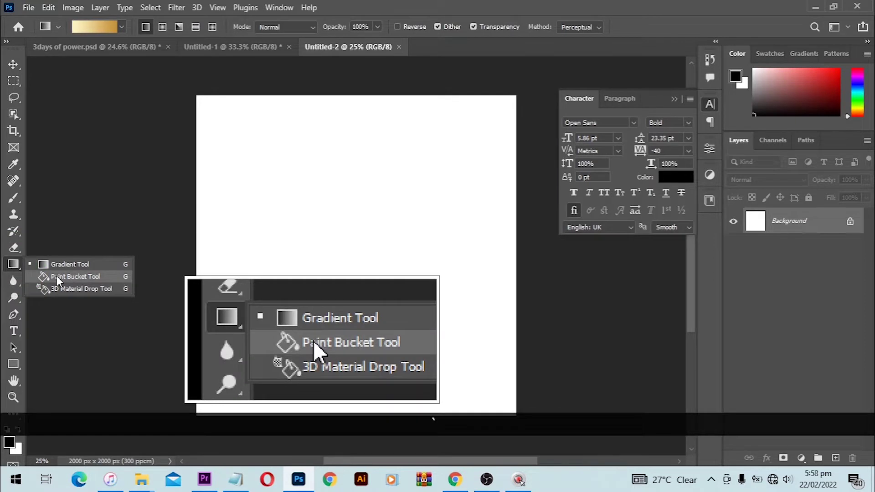
{"action": "left_click", "coordinate": [57, 276]}
{"action": "left_click", "coordinate": [328, 280]}
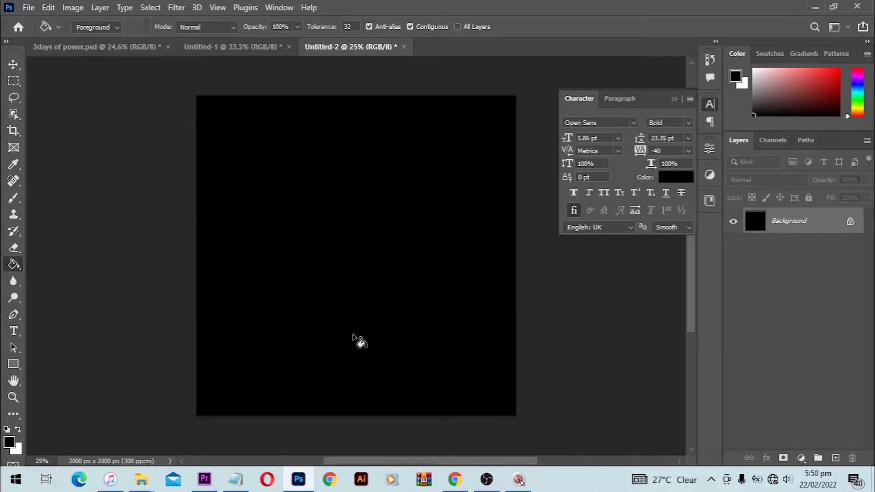
- Place the red-lit concert crowd image "Background 1" on the canvas as a new layer above the black background
{"action": "key", "text": "v"}
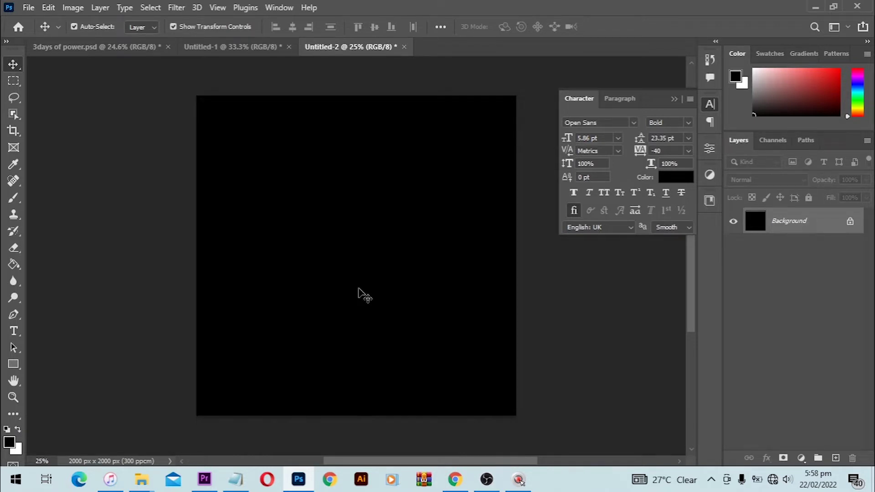
{"action": "right_click", "coordinate": [15, 72]}
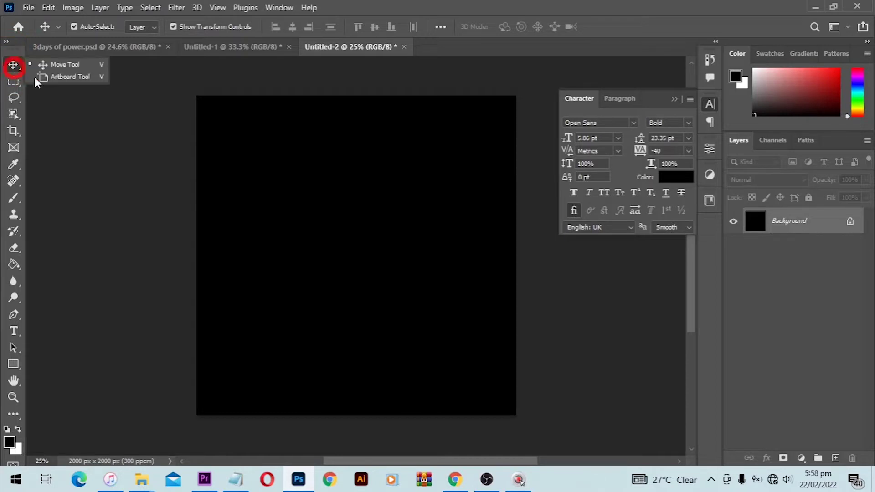
{"action": "left_click", "coordinate": [101, 65]}
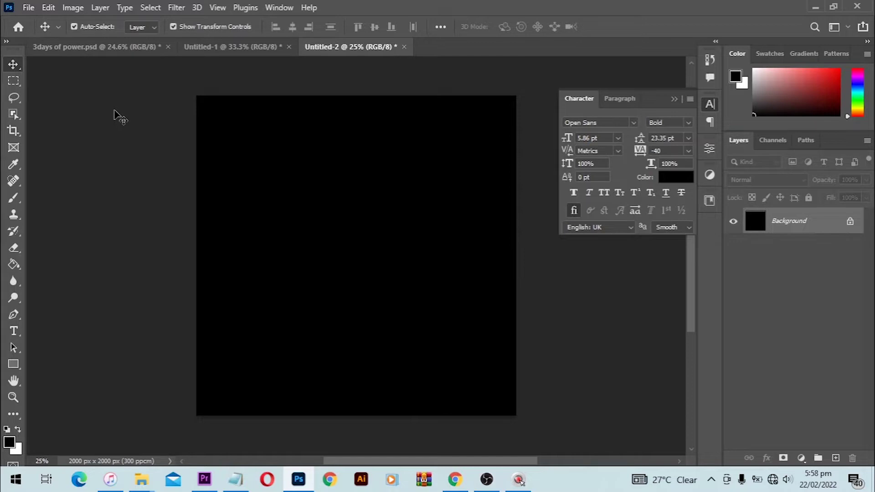
{"action": "left_click_drag", "start_coordinate": [119, 117], "coordinate": [319, 270]}
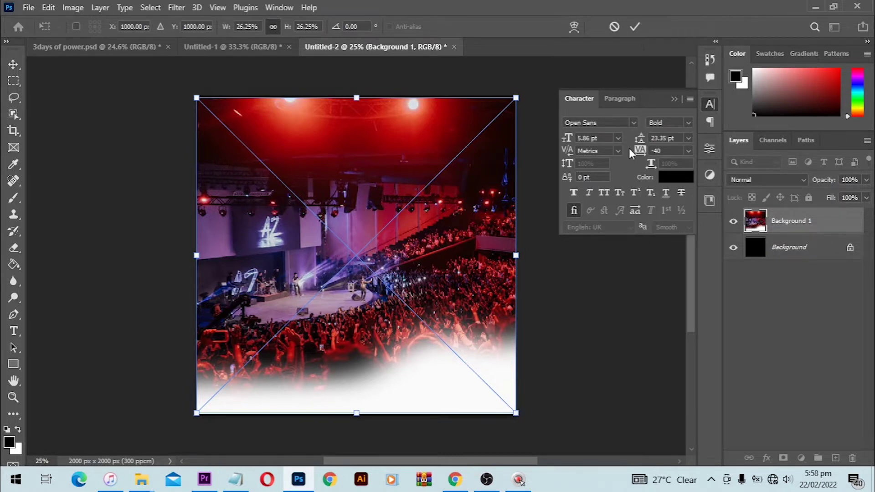
{"action": "left_click", "coordinate": [638, 27]}
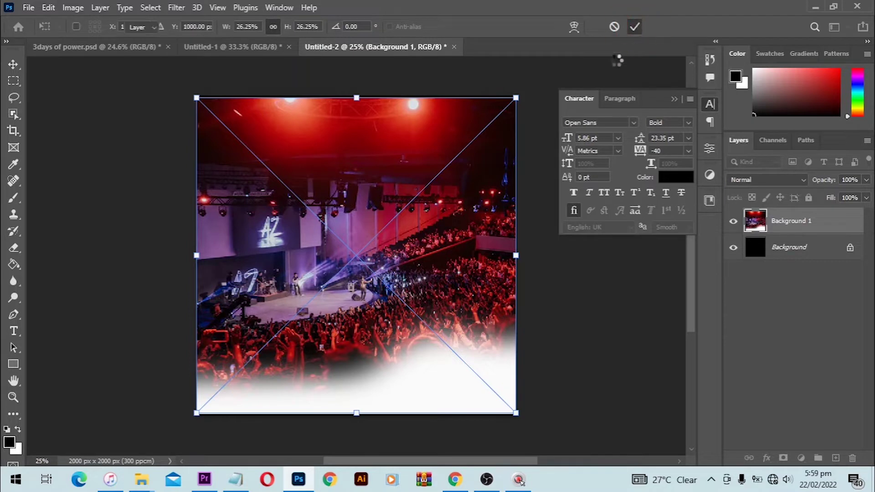
- Scale the concert image from its center to about 28.73% and move it straight up to about Y 716 px
{"action": "key", "text": "ctrl+t"}
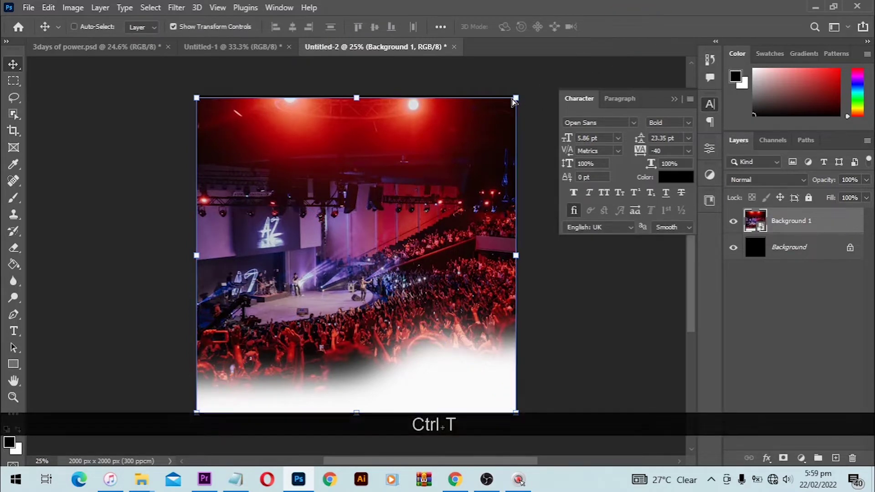
{"action": "left_click_drag", "start_coordinate": [517, 99], "coordinate": [531, 83]}
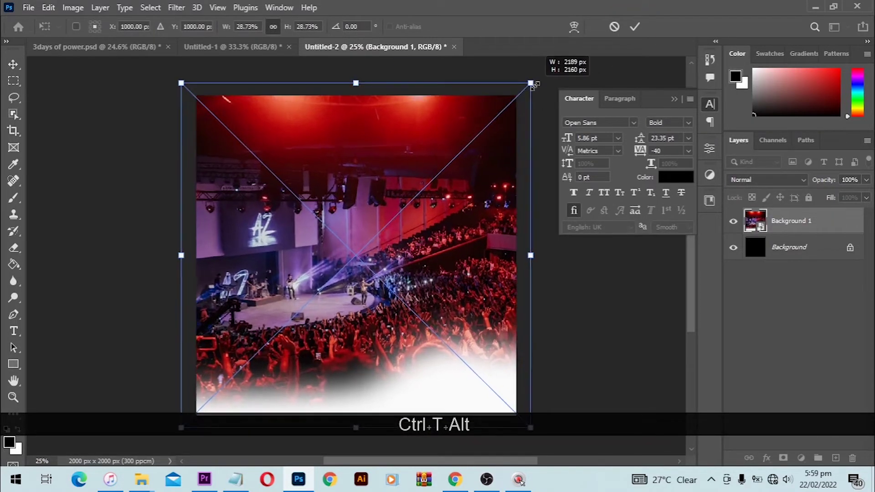
{"action": "left_click_drag", "start_coordinate": [449, 162], "coordinate": [449, 146]}
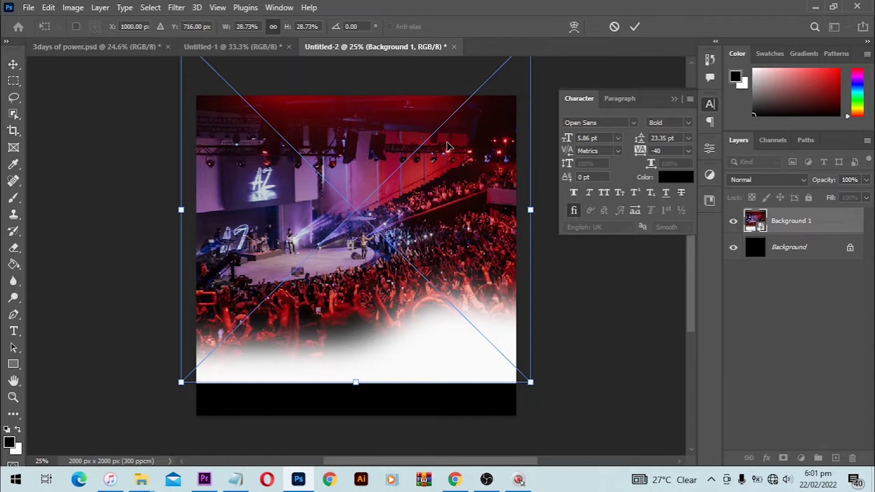
{"action": "key", "text": "Return"}
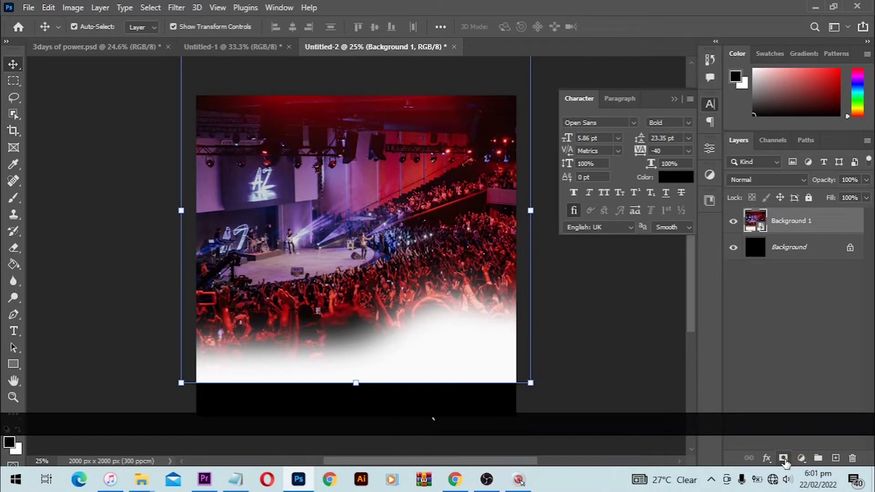
- Add a layer mask to the Background 1 layer and set up a soft brush of about 480 px with 0% hardness
{"action": "left_click", "coordinate": [783, 458]}
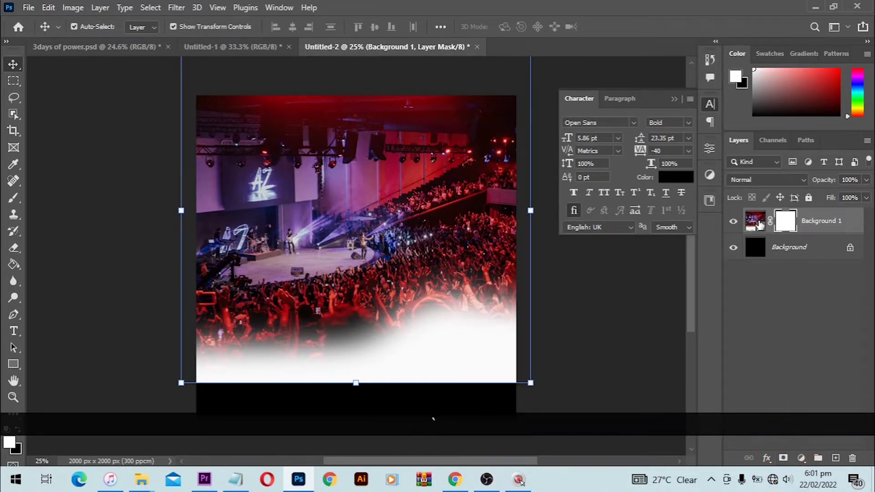
{"action": "key", "text": "b"}
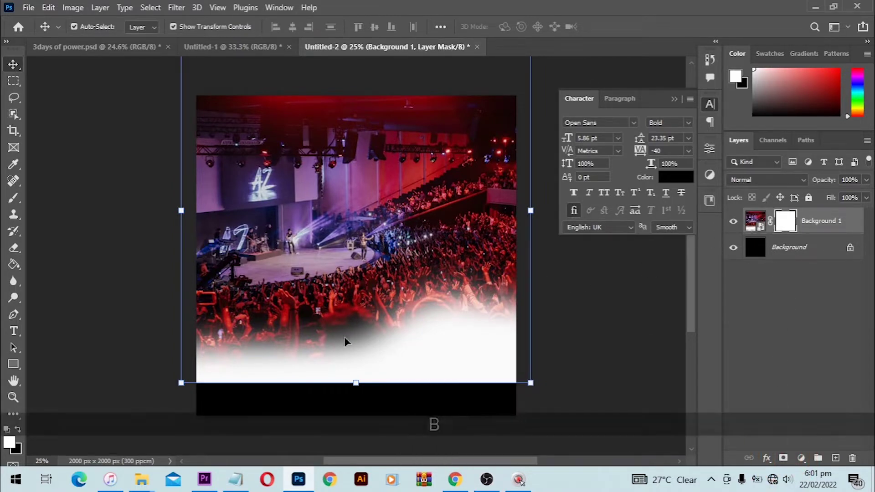
{"action": "right_click", "coordinate": [14, 199]}
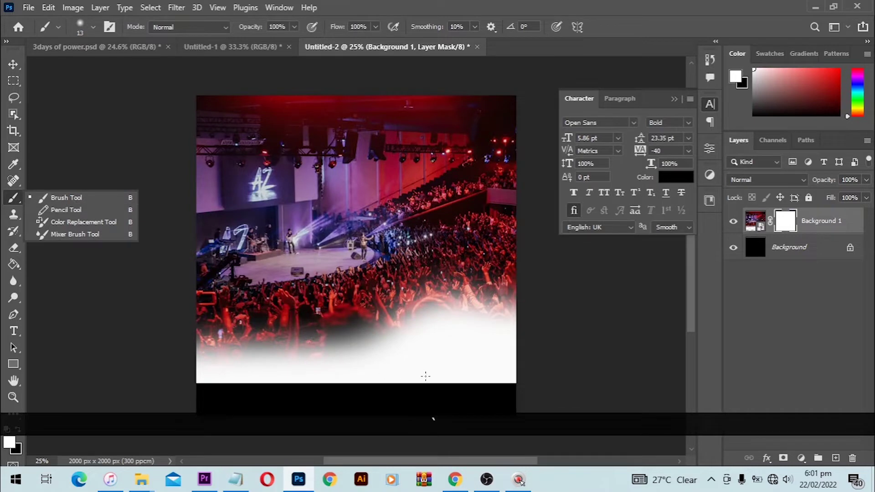
{"action": "right_click", "coordinate": [425, 344]}
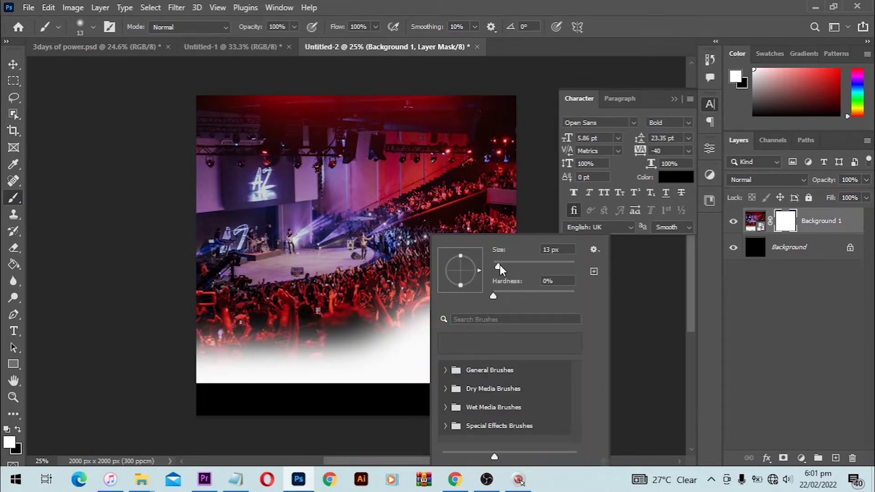
{"action": "left_click_drag", "start_coordinate": [497, 266], "coordinate": [556, 265]}
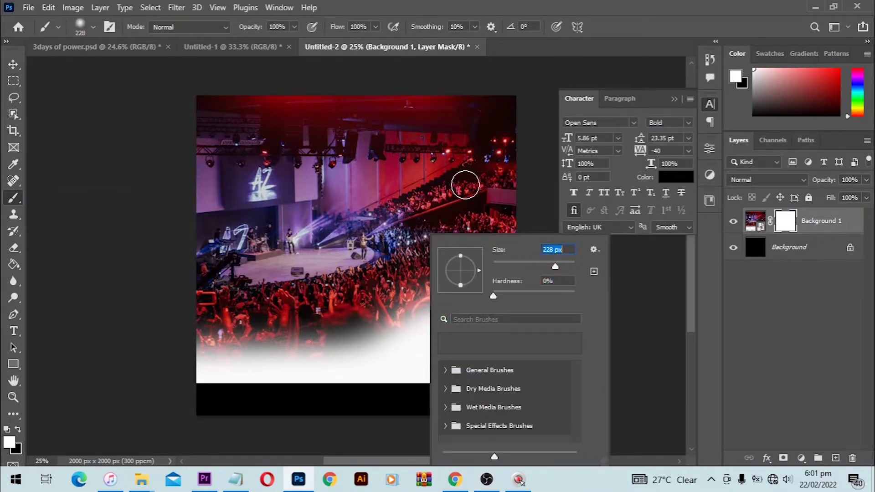
{"action": "left_click_drag", "start_coordinate": [556, 267], "coordinate": [565, 268]}
{"action": "key", "text": "Return"}
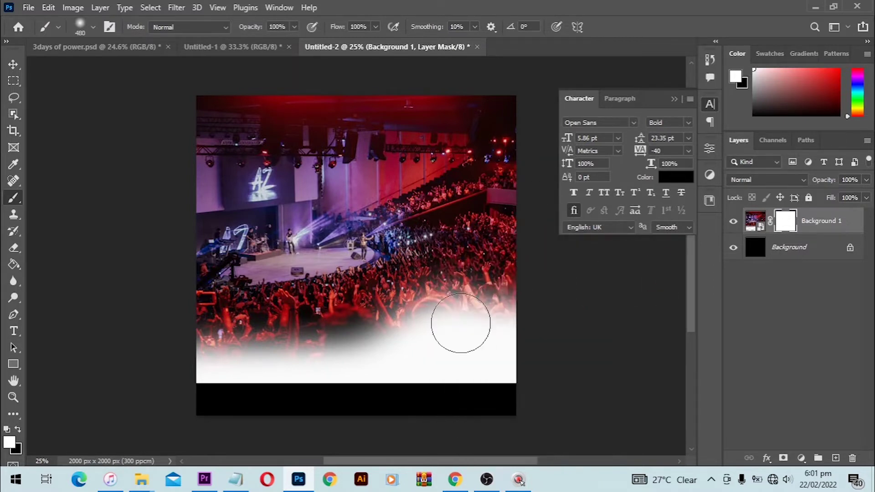
- Set the brush to 700 px and paint black on the mask to fade the concert image's white lower area into the background
{"action": "key", "text": "bracketleft"}
{"action": "key", "text": "bracketleft"}
{"action": "key", "text": "bracketright"}
{"action": "key", "text": "bracketright"}
{"action": "key", "text": "bracketright"}
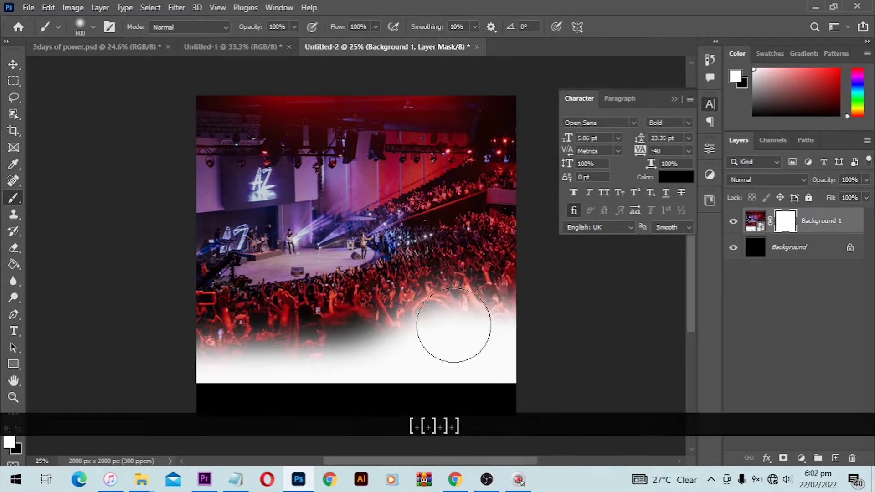
{"action": "key", "text": "bracketright"}
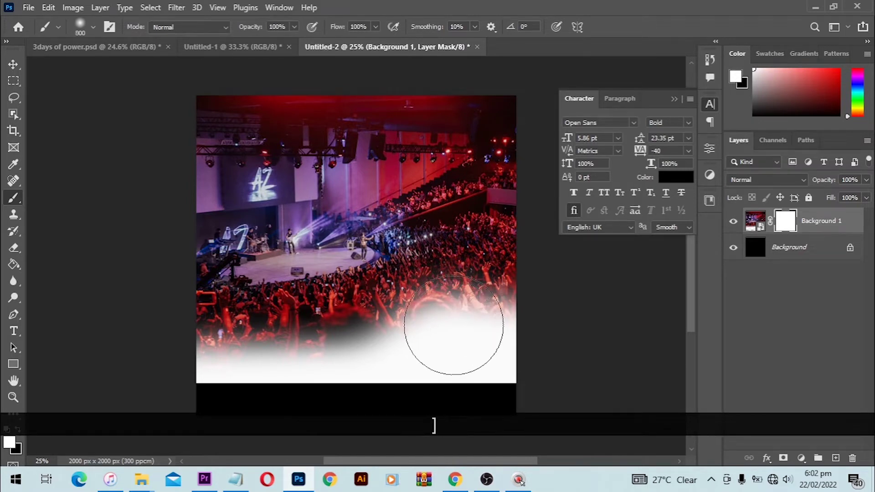
{"action": "key", "text": "bracketleft"}
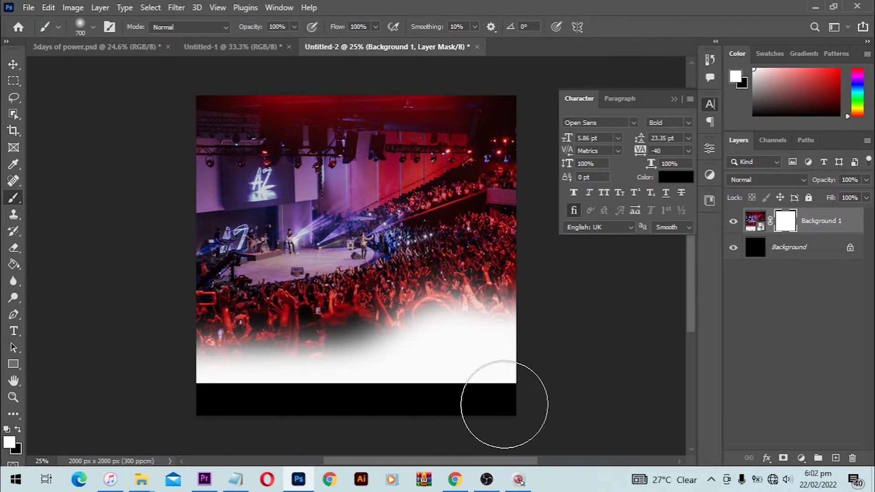
{"action": "key", "text": "x"}
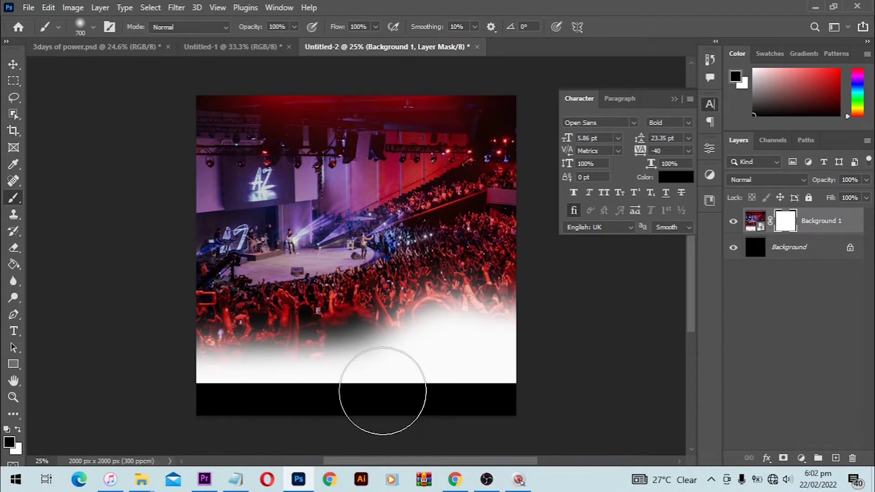
{"action": "mouse_move", "coordinate": [351, 391]}
{"action": "left_mouse_down"}
{"action": "mouse_move", "coordinate": [195, 381]}
{"action": "mouse_move", "coordinate": [392, 364]}
{"action": "left_mouse_up"}
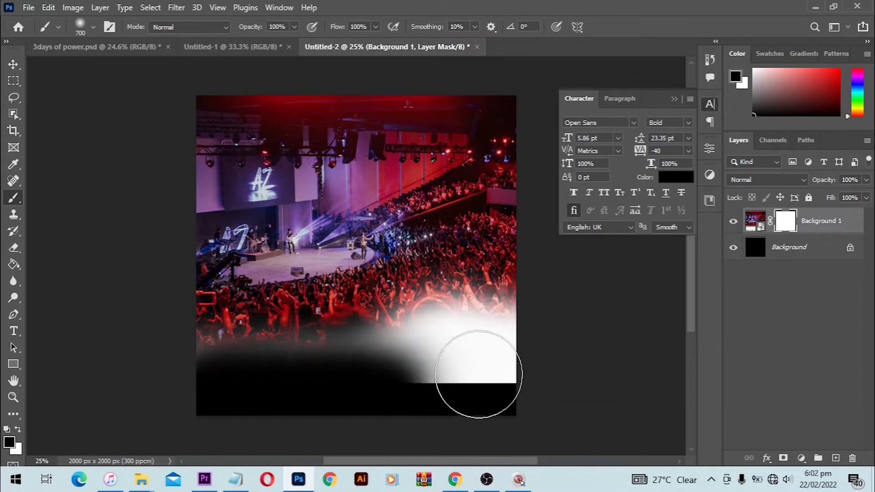
{"action": "mouse_move", "coordinate": [478, 374]}
{"action": "left_mouse_down"}
{"action": "mouse_move", "coordinate": [299, 390]}
{"action": "mouse_move", "coordinate": [164, 347]}
{"action": "mouse_move", "coordinate": [193, 368]}
{"action": "mouse_move", "coordinate": [341, 357]}
{"action": "mouse_move", "coordinate": [569, 316]}
{"action": "mouse_move", "coordinate": [274, 366]}
{"action": "mouse_move", "coordinate": [534, 313]}
{"action": "mouse_move", "coordinate": [272, 366]}
{"action": "mouse_move", "coordinate": [112, 329]}
{"action": "left_mouse_up"}
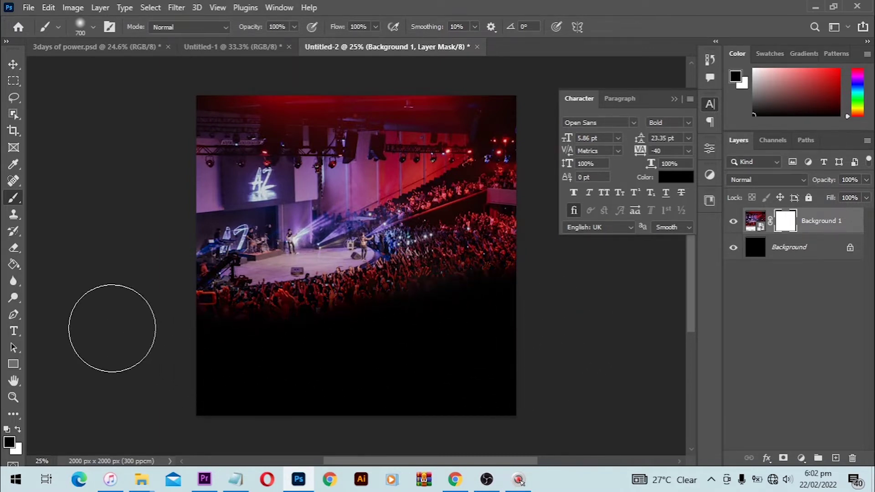
- Lower the opacity of the masked Background 1 layer to darken the concert image
{"action": "left_click", "coordinate": [14, 65]}
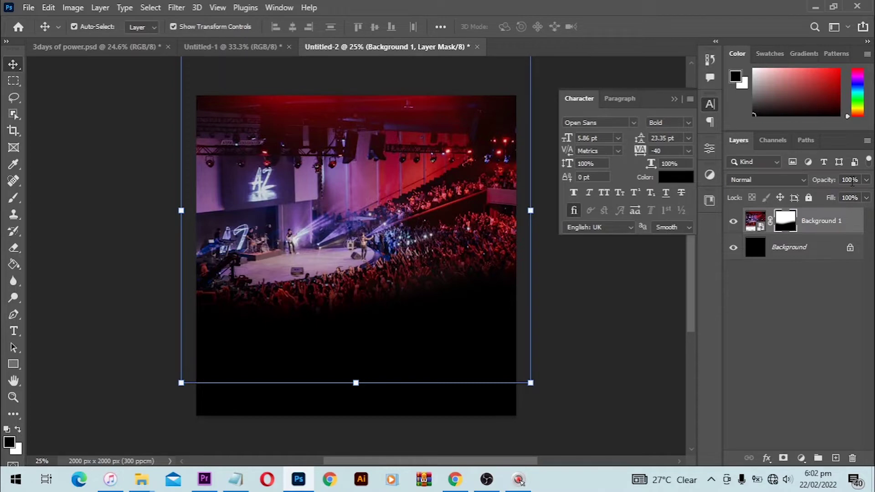
{"action": "left_click", "coordinate": [850, 180]}
{"action": "type", "text": "5"}
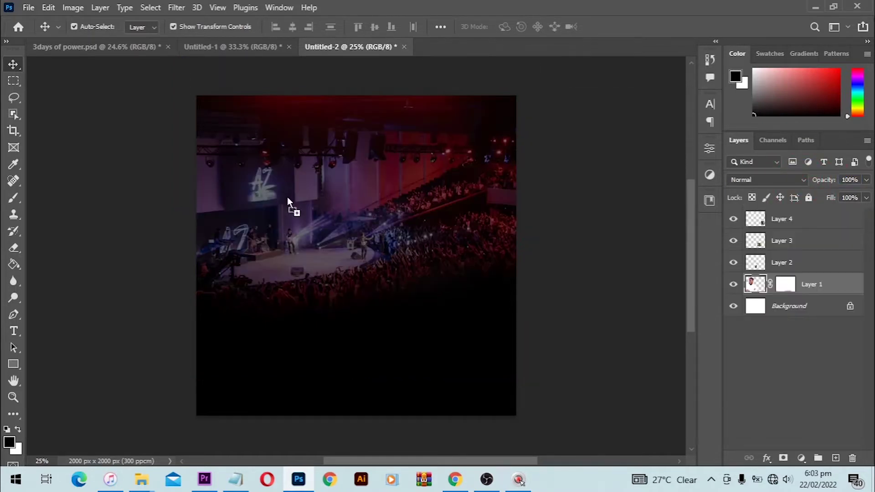
- Bring the masked cutout portrait of the man in the white shirt from the other document into the flyer
{"action": "left_click_drag", "start_coordinate": [296, 151], "coordinate": [300, 197]}
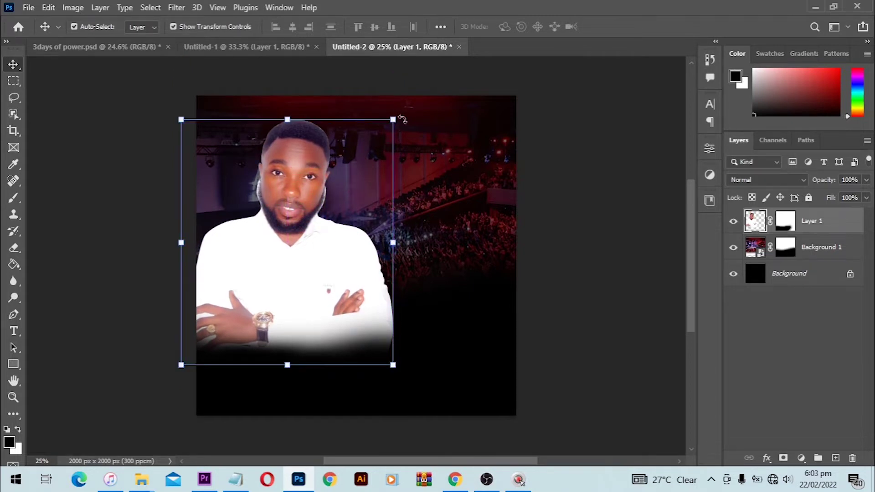
{"action": "key", "text": "ctrl"}
{"action": "key", "text": "ctrl+t"}
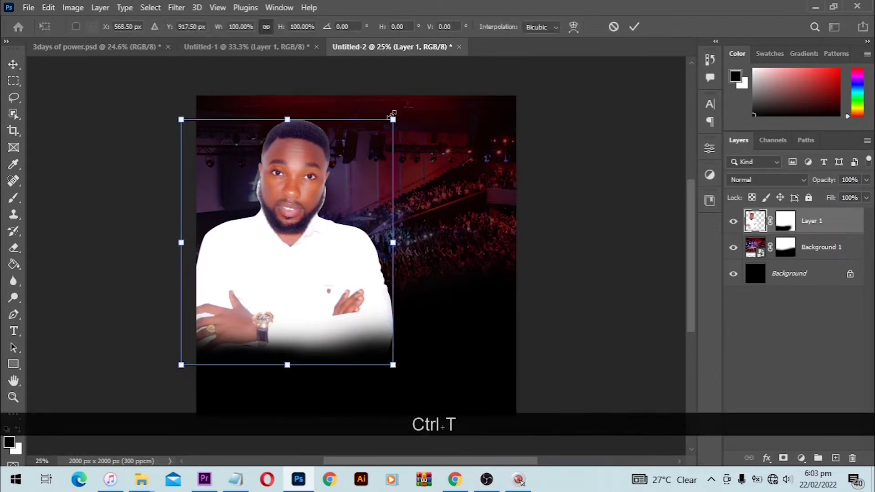
{"action": "left_click", "coordinate": [613, 27]}
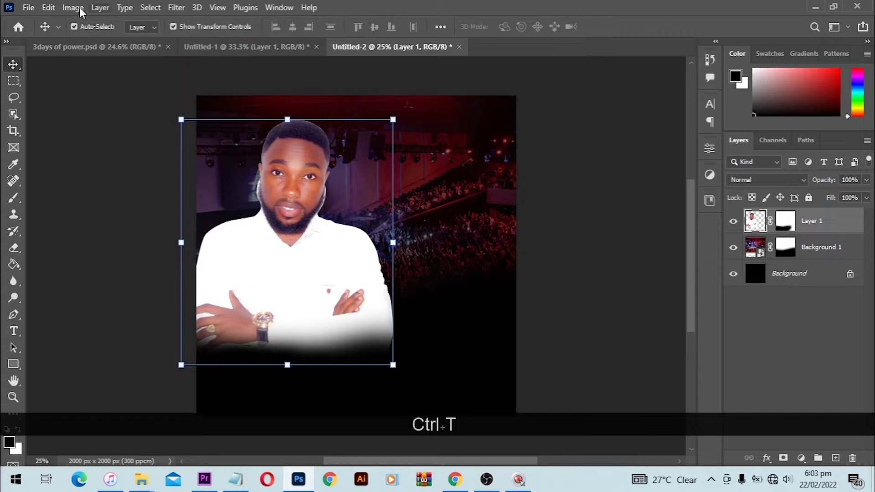
- Free-transform the portrait from its center to about 83.49% and move it to about X 554 px, Y 905.5 px
{"action": "left_click", "coordinate": [56, 9]}
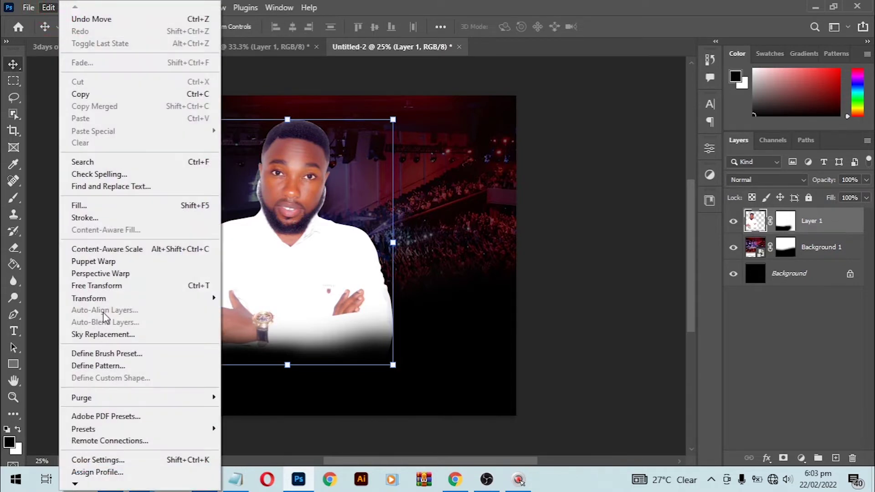
{"action": "key", "text": "Tab"}
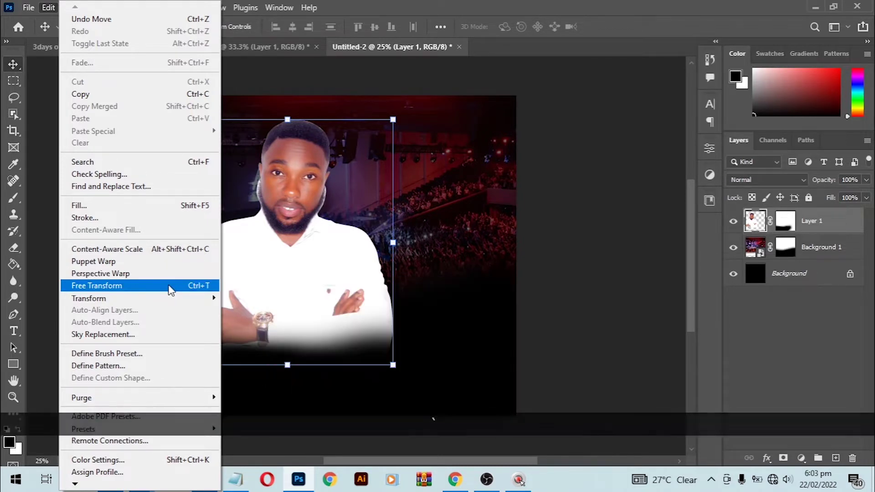
{"action": "left_click", "coordinate": [171, 285]}
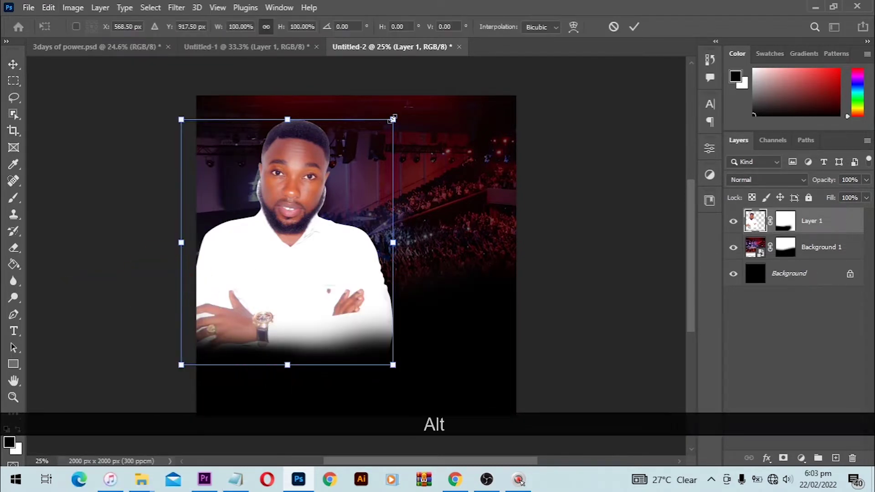
{"action": "left_click_drag", "start_coordinate": [392, 119], "coordinate": [373, 138]}
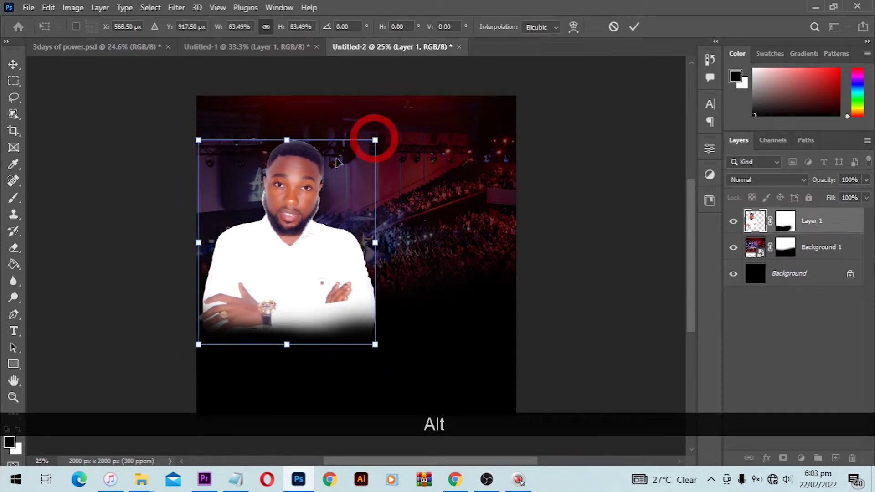
{"action": "mouse_move", "coordinate": [330, 171]}
{"action": "left_mouse_down"}
{"action": "mouse_move", "coordinate": [313, 168]}
{"action": "mouse_move", "coordinate": [330, 169]}
{"action": "left_mouse_up"}
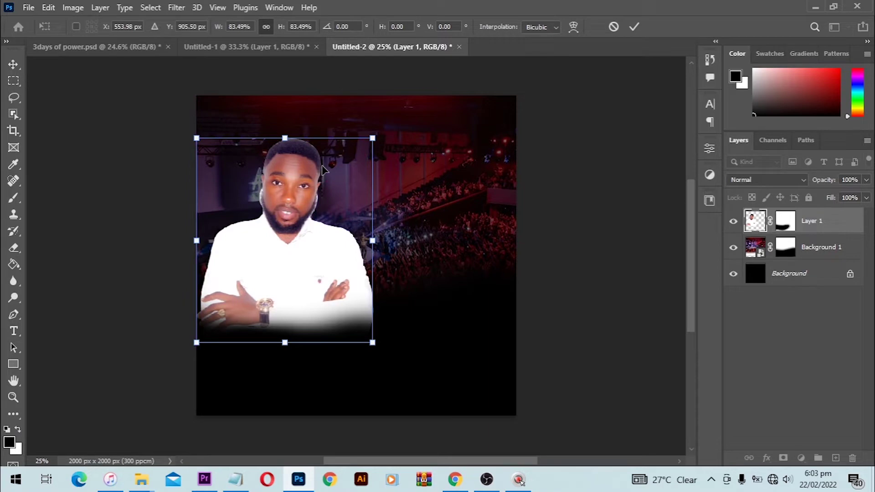
{"action": "key", "text": "ctrl+z"}
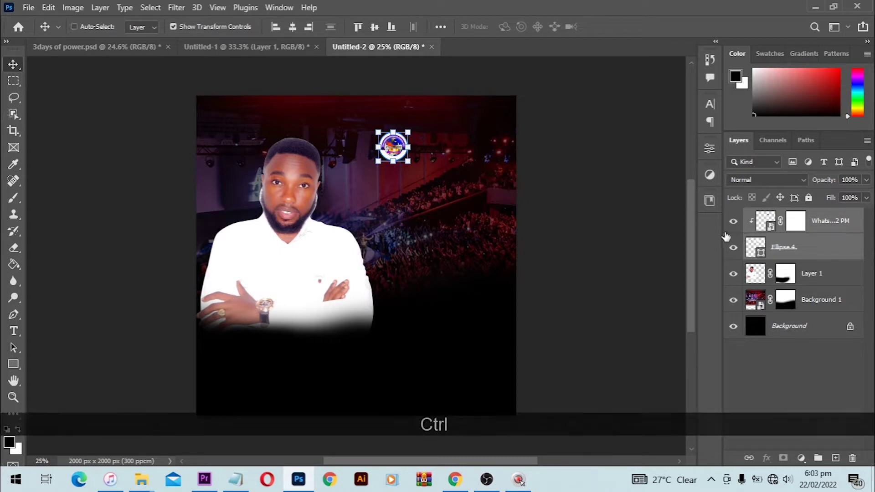
- Group the round church logo with its ellipse layer and nudge the group slightly toward the portrait
{"action": "key", "text": "ctrl+g"}
{"action": "scroll", "coordinate": [408, 117], "scroll_direction": "up", "scroll_amount": 5}
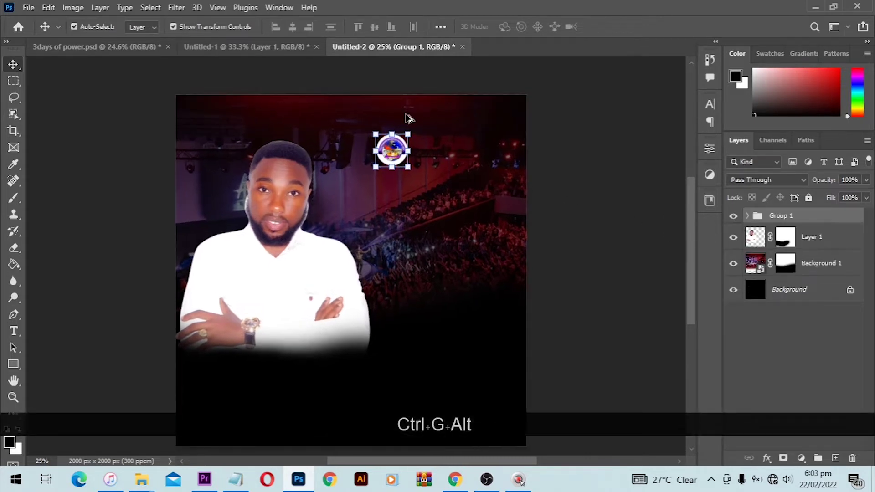
{"action": "scroll", "coordinate": [401, 174], "scroll_direction": "up", "scroll_amount": 1}
{"action": "key", "text": "ctrl+t"}
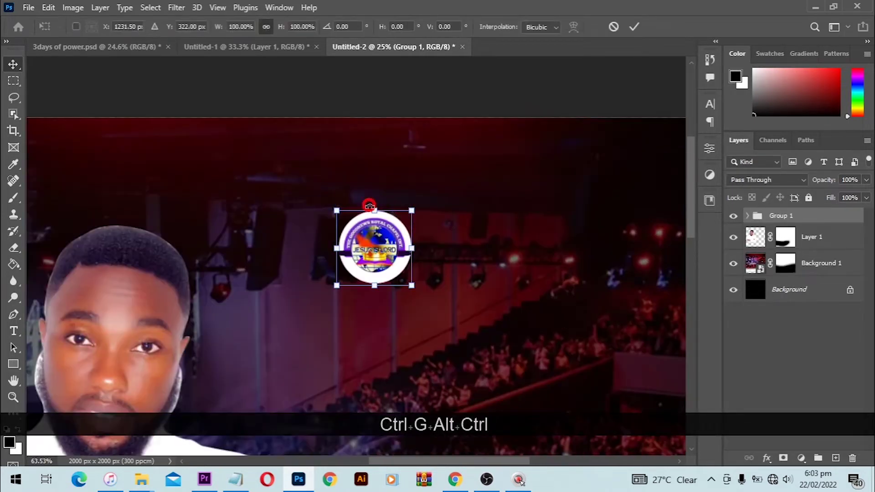
{"action": "left_click_drag", "start_coordinate": [424, 181], "coordinate": [413, 147]}
{"action": "key", "text": "ctrl+z"}
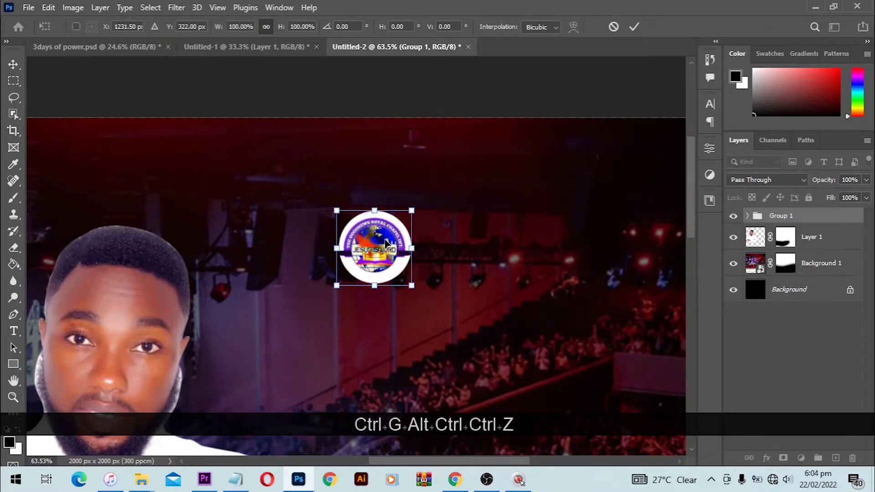
{"action": "left_click_drag", "start_coordinate": [385, 242], "coordinate": [386, 312]}
{"action": "key", "text": "space"}
{"action": "left_click_drag", "start_coordinate": [371, 280], "coordinate": [380, 203]}
{"action": "scroll", "coordinate": [469, 203], "scroll_direction": "down", "scroll_amount": 6}
{"action": "key", "text": "space"}
{"action": "key", "text": "Return"}
- Switch to Notepad and copy the two-line church name "THE GOODNEWS ROYAL CHAPEL INTERNATIONAL"
{"action": "left_click", "coordinate": [236, 480]}
{"action": "left_click_drag", "start_coordinate": [753, 35], "coordinate": [694, 40]}
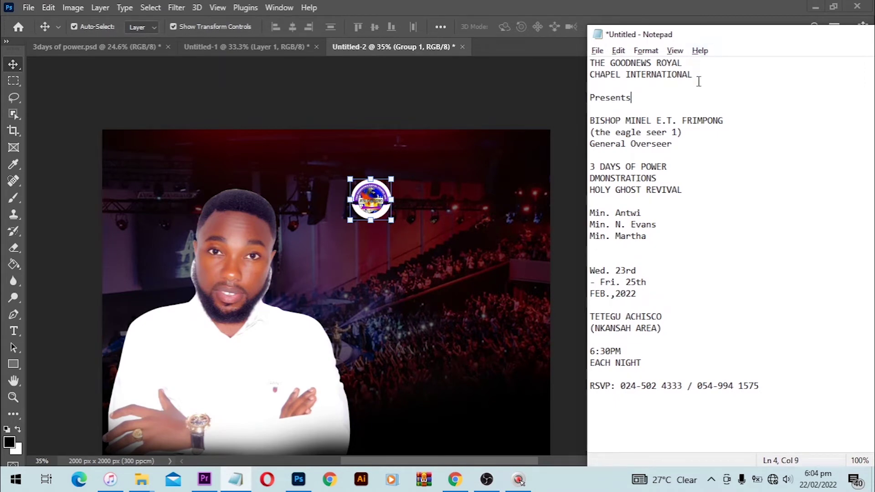
{"action": "left_click_drag", "start_coordinate": [702, 77], "coordinate": [590, 62]}
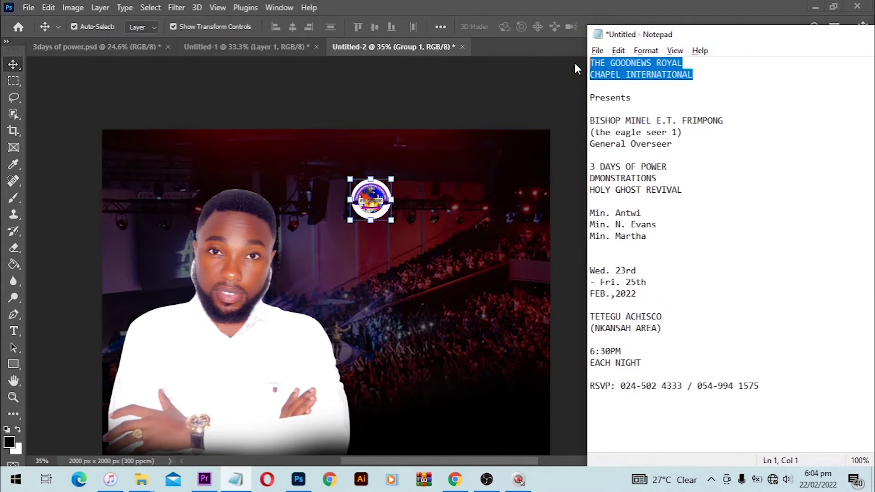
{"action": "key", "text": "ctrl+c"}
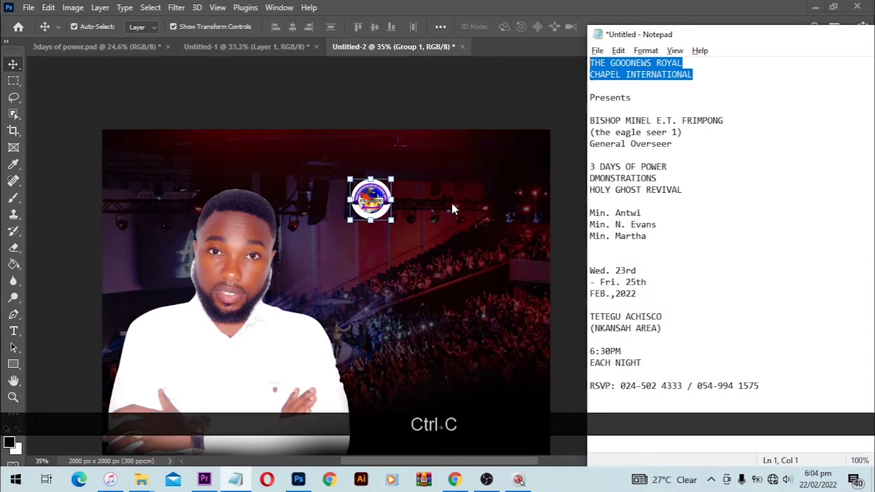
- Shift the logo group a little closer to the portrait and paste the copied church name as a new text layer beside it
{"action": "scroll", "coordinate": [415, 188], "scroll_direction": "up", "scroll_amount": 5}
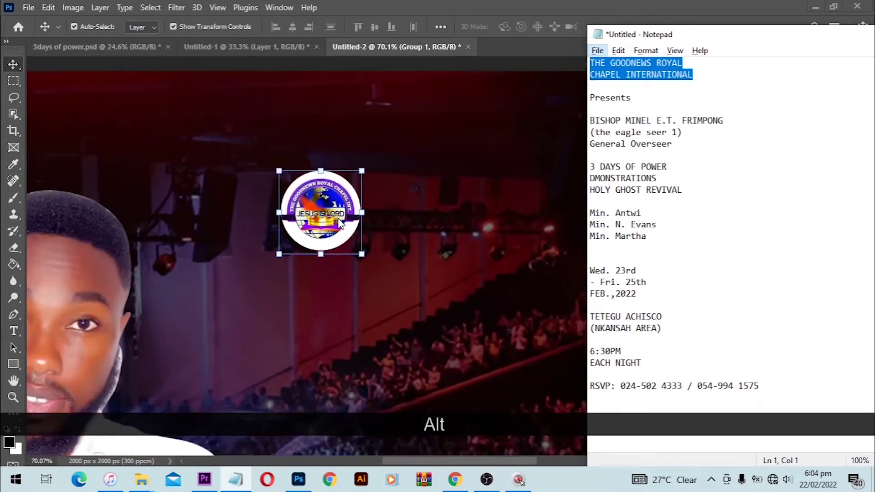
{"action": "left_click_drag", "start_coordinate": [327, 227], "coordinate": [298, 227]}
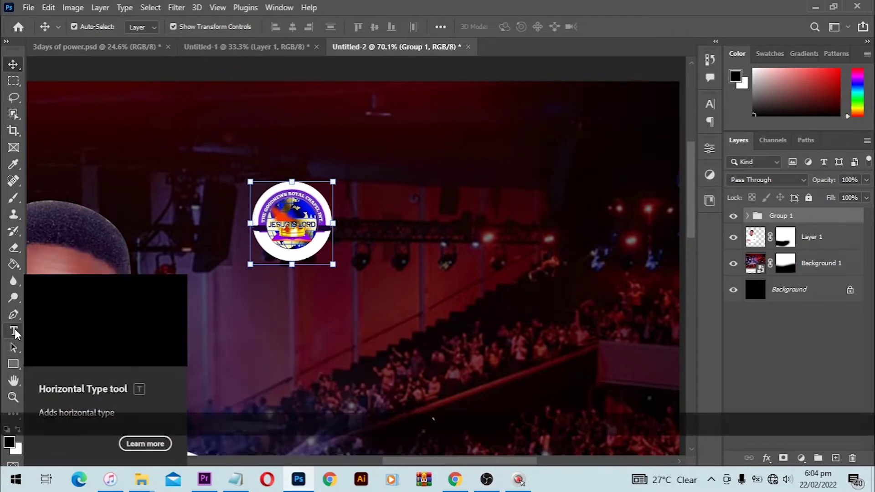
{"action": "left_click", "coordinate": [14, 331]}
{"action": "left_click", "coordinate": [353, 230]}
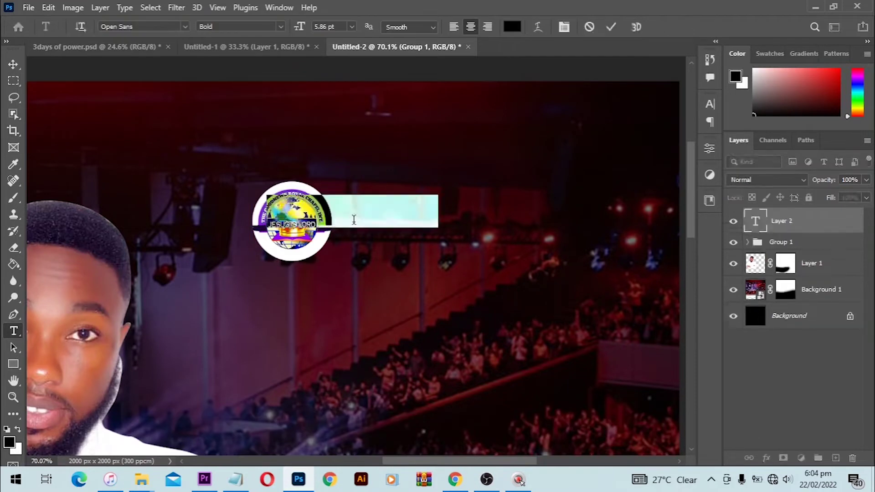
{"action": "key", "text": "ctrl+v"}
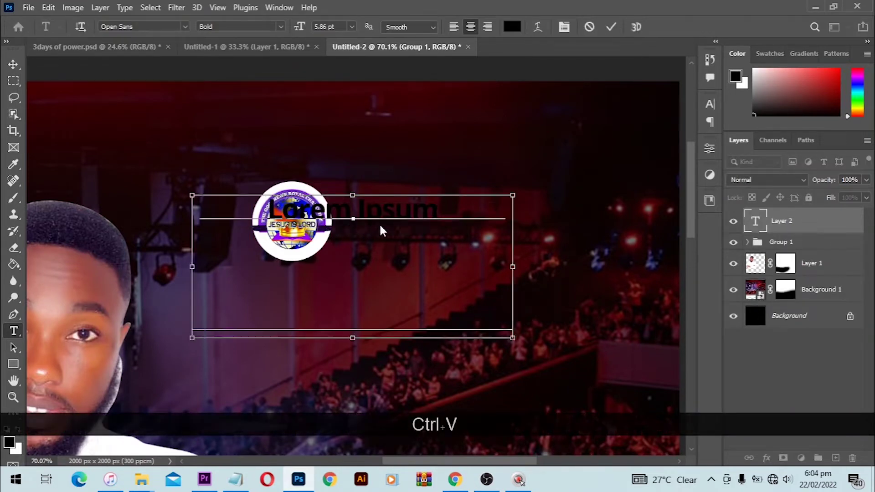
- Select the whole church name text and set its color to white (ffffff)
{"action": "key", "text": "ctrl+a"}
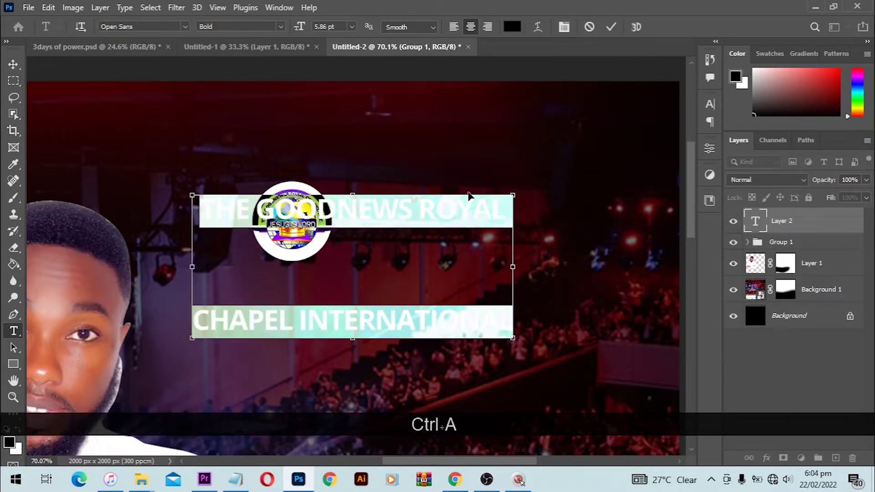
{"action": "left_click", "coordinate": [513, 27]}
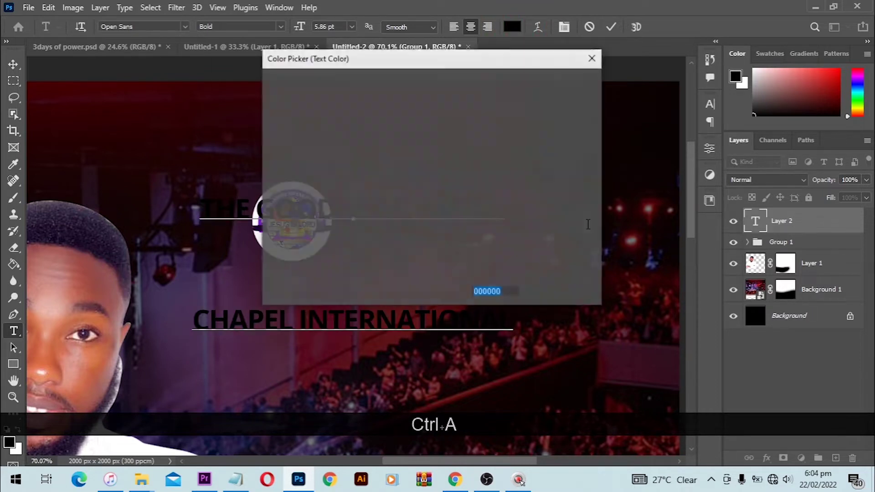
{"action": "left_click", "coordinate": [553, 106]}
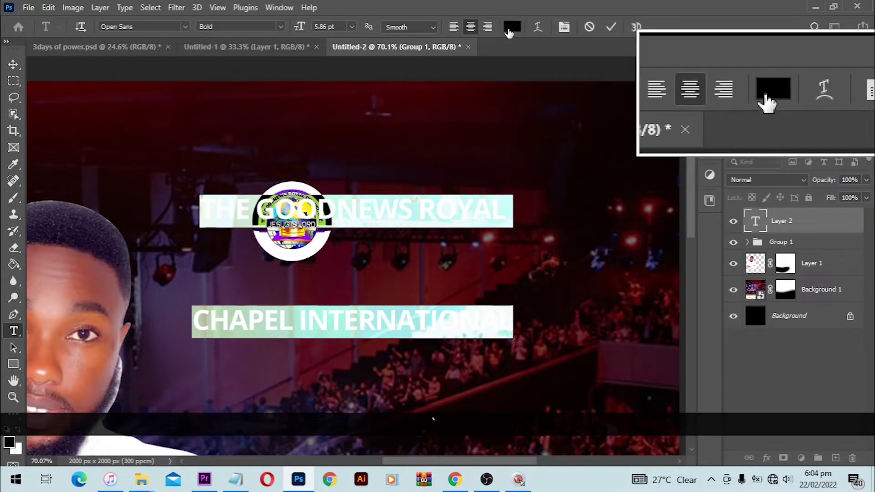
{"action": "left_click", "coordinate": [510, 30]}
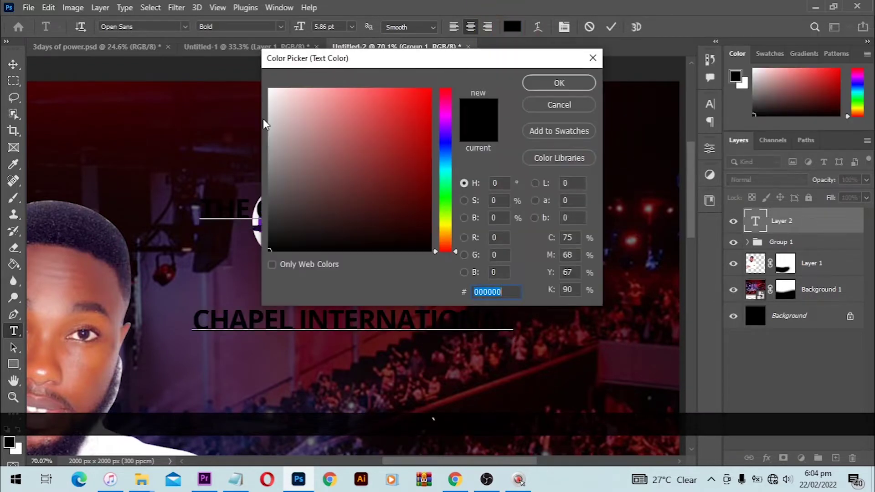
{"action": "type", "text": "ffffff"}
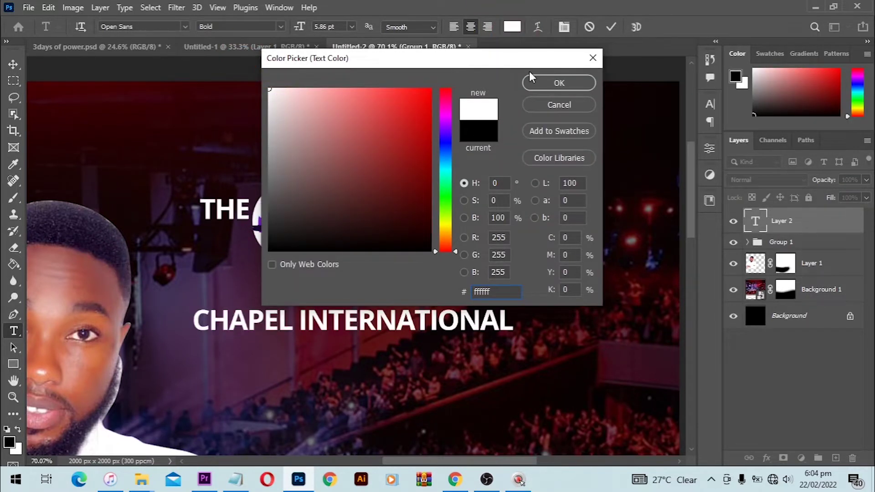
{"action": "left_click", "coordinate": [552, 83]}
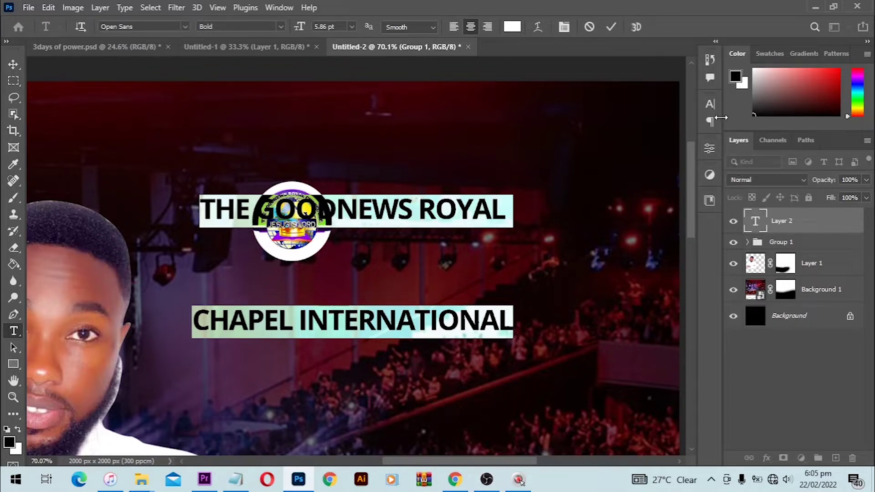
- Set the church name's leading to 6 pt and move the text directly to the right of the logo
{"action": "left_click", "coordinate": [277, 8]}
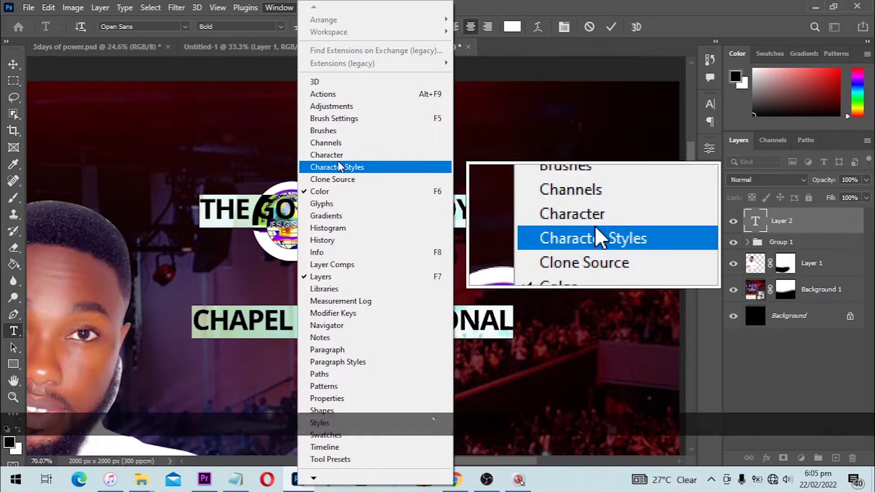
{"action": "left_click", "coordinate": [338, 155]}
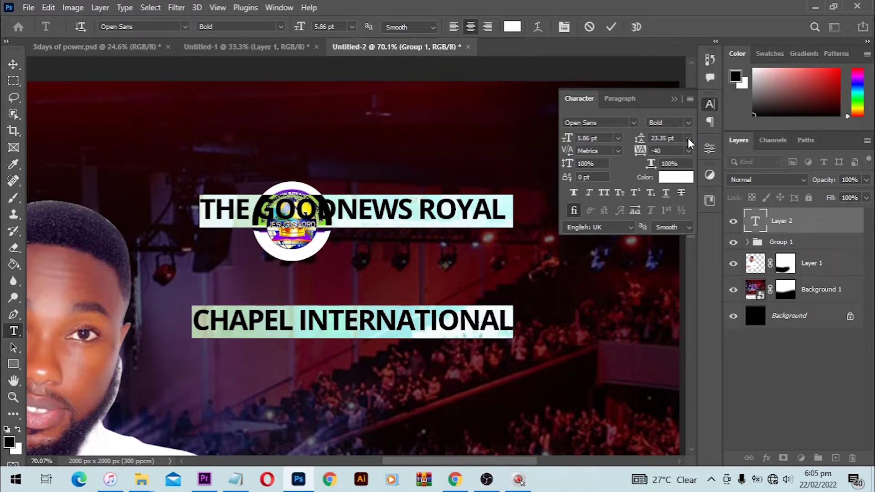
{"action": "scroll", "coordinate": [688, 137], "scroll_direction": "up", "scroll_amount": 1}
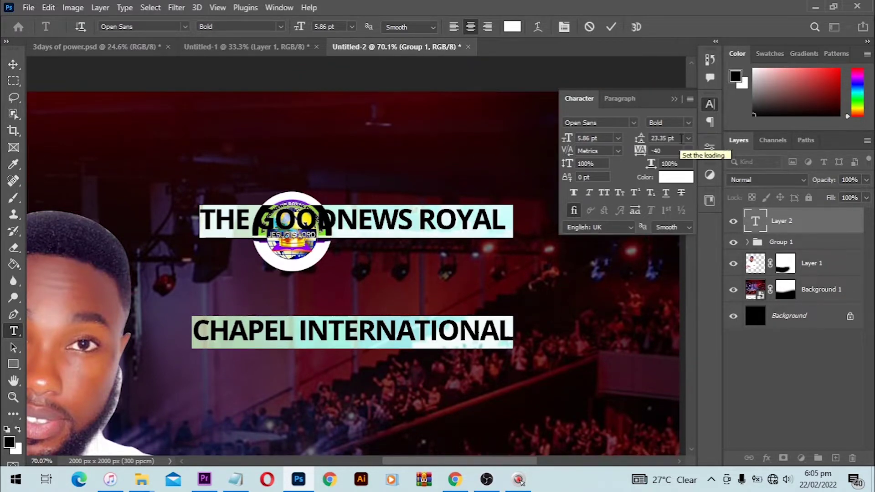
{"action": "left_click", "coordinate": [641, 140]}
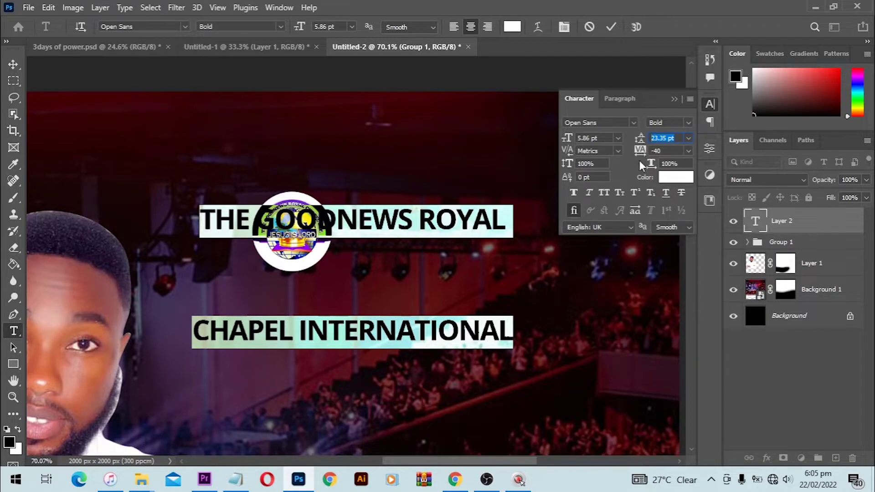
{"action": "type", "text": "6"}
{"action": "key", "text": "Return"}
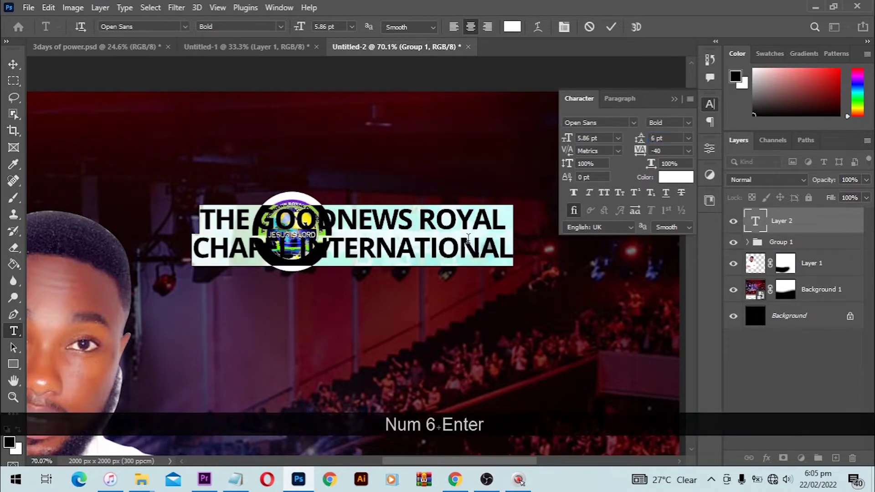
{"action": "key", "text": "ctrl"}
{"action": "left_click_drag", "start_coordinate": [352, 252], "coordinate": [502, 248]}
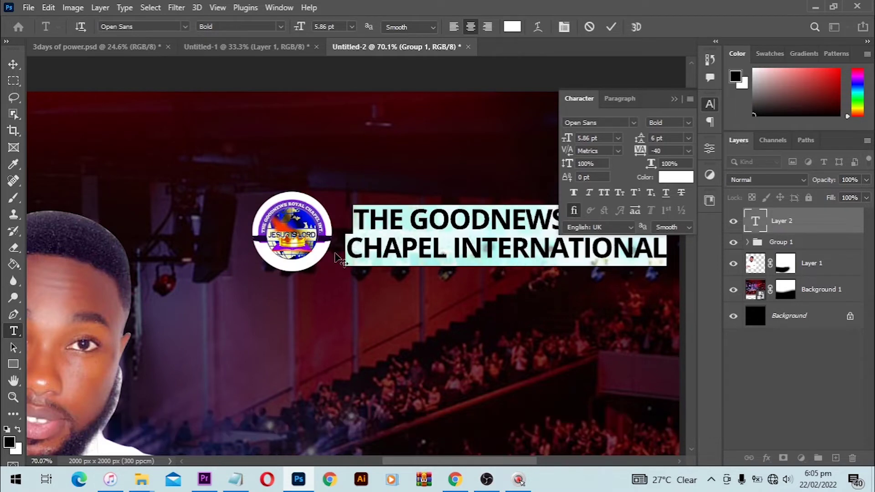
- Set the second line "CHAPEL INTERNATIONAL" to 5 pt in the Semibold style
{"action": "left_click_drag", "start_coordinate": [352, 246], "coordinate": [710, 242]}
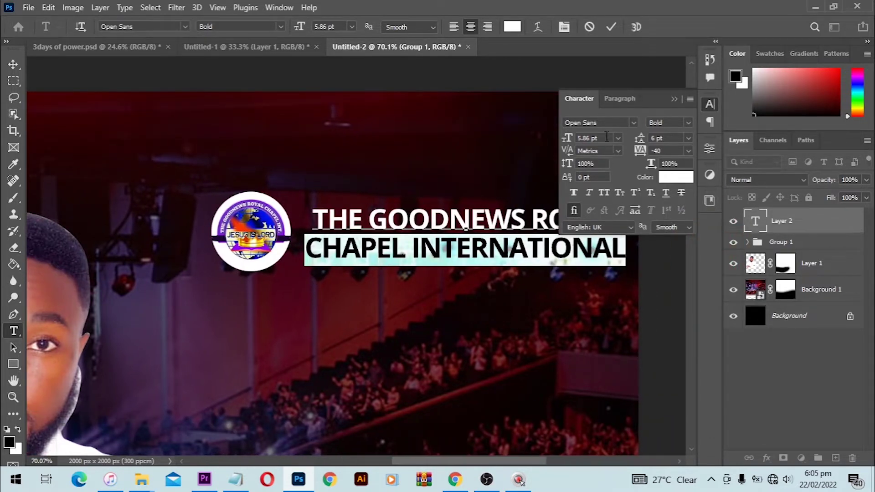
{"action": "left_click", "coordinate": [567, 138]}
{"action": "type", "text": "5"}
{"action": "key", "text": "Return"}
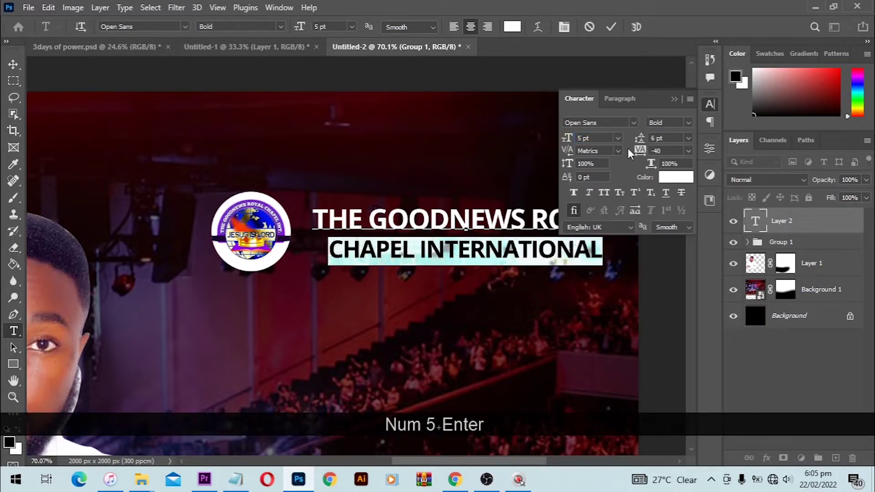
{"action": "left_click", "coordinate": [692, 123]}
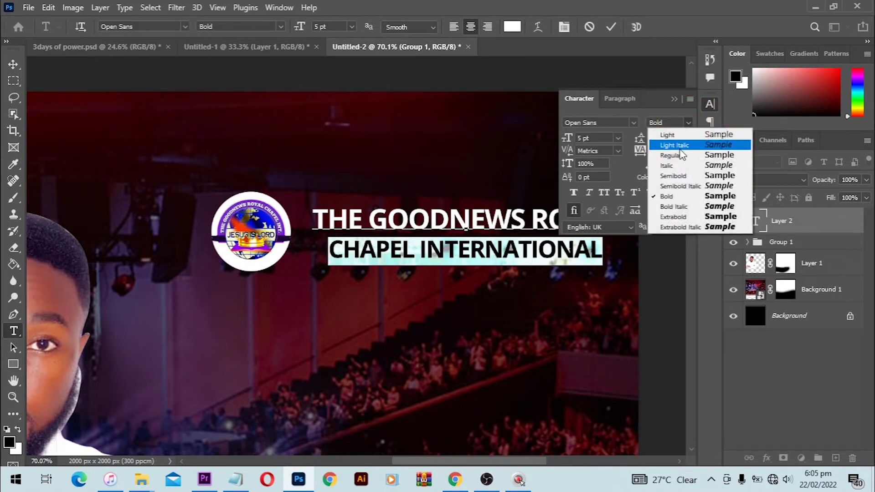
{"action": "left_click", "coordinate": [691, 178]}
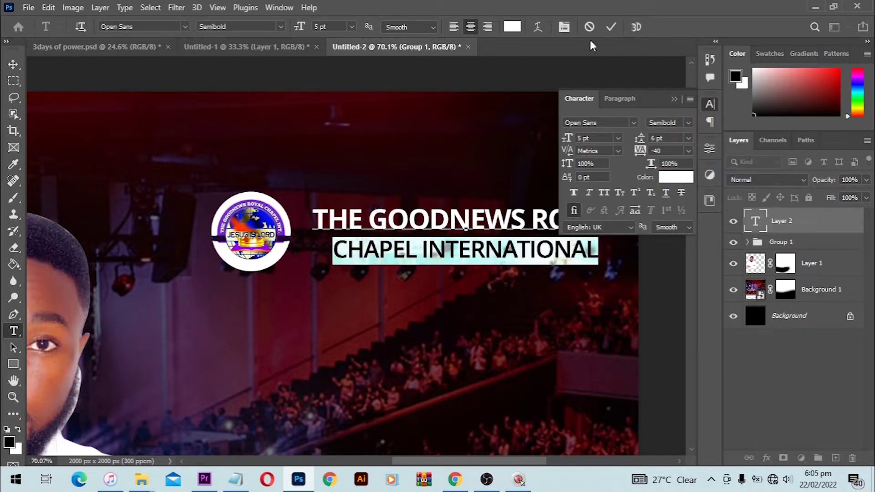
- Finish editing the church name text and switch to the Move tool
{"action": "left_click", "coordinate": [611, 27]}
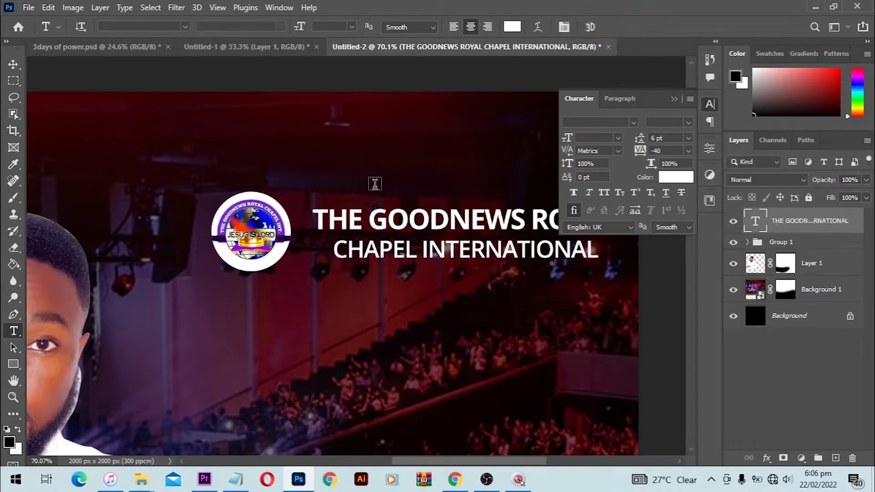
{"action": "left_click", "coordinate": [13, 65]}
{"action": "left_click_drag", "start_coordinate": [424, 157], "coordinate": [318, 168]}
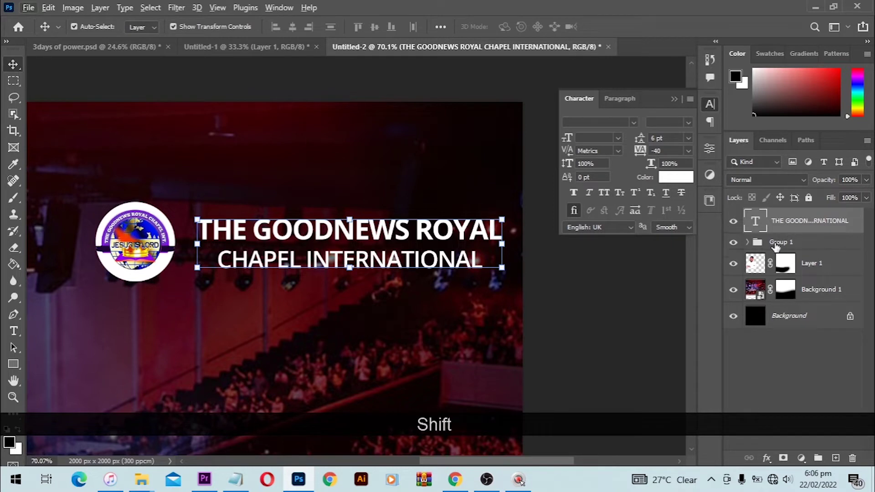
{"action": "left_click", "coordinate": [781, 242], "text": "shift"}
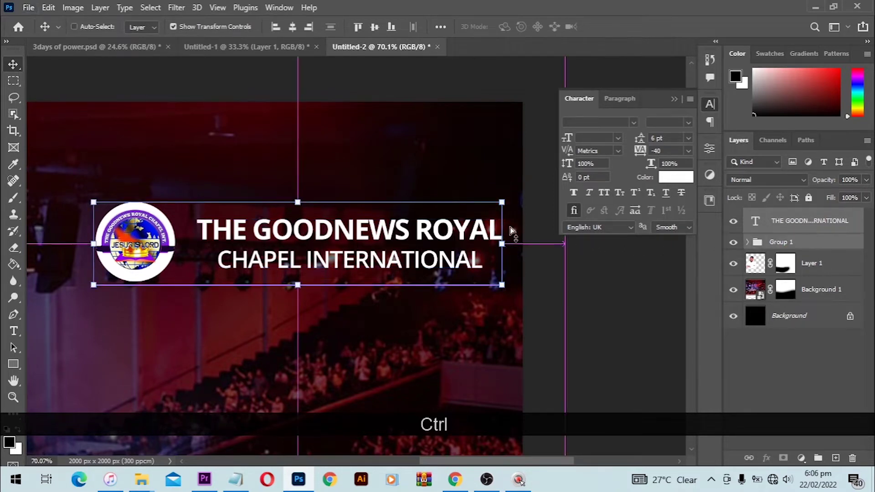
{"action": "key", "text": "ctrl+t"}
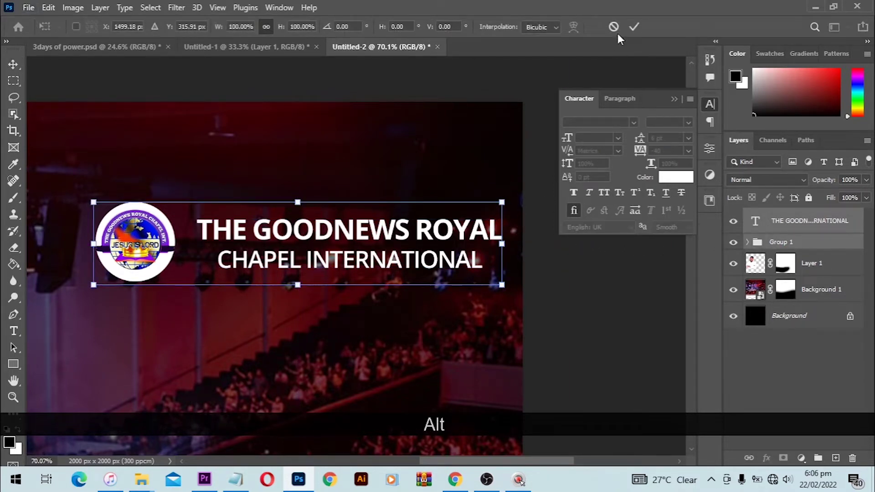
{"action": "left_click", "coordinate": [613, 26]}
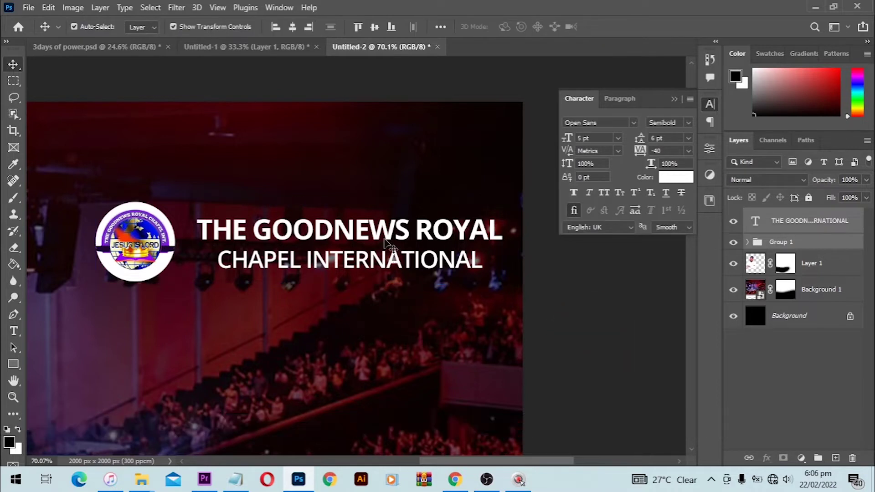
- Scale the church name text and the logo group together to about 90% and shift them slightly closer to the portrait
{"action": "left_click", "coordinate": [385, 241]}
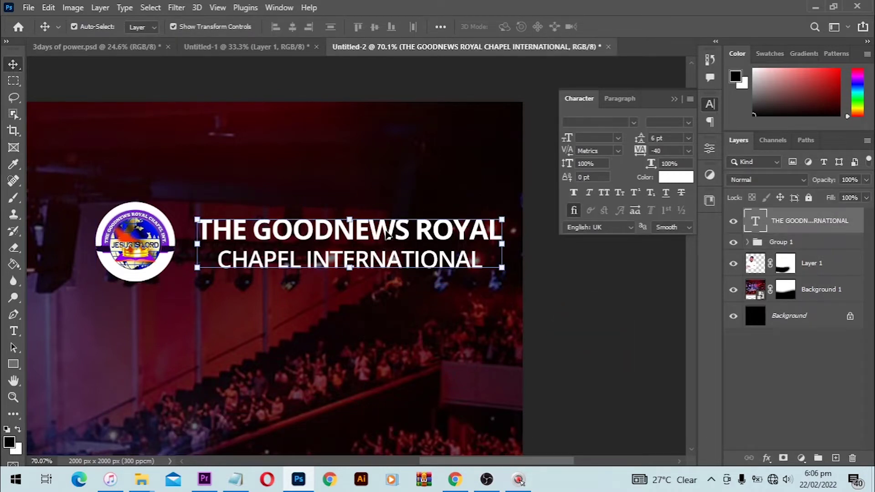
{"action": "left_click", "coordinate": [788, 245], "text": "shift"}
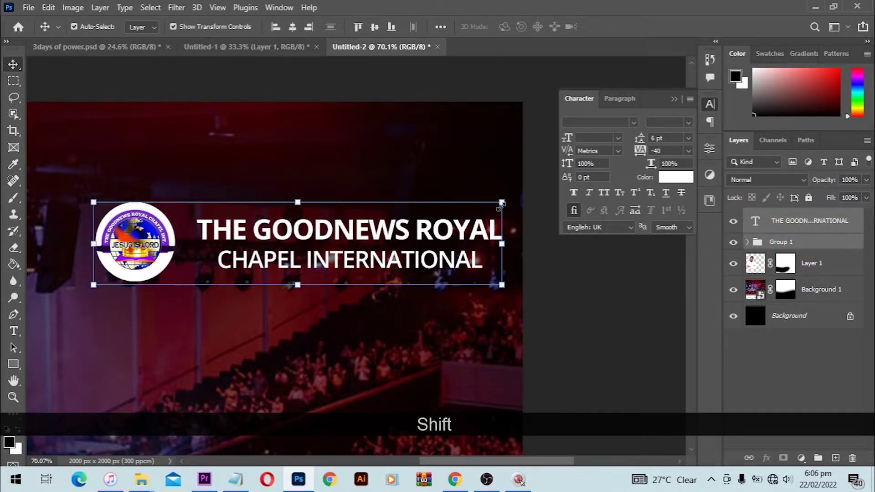
{"action": "left_click_drag", "start_coordinate": [491, 206], "coordinate": [477, 210]}
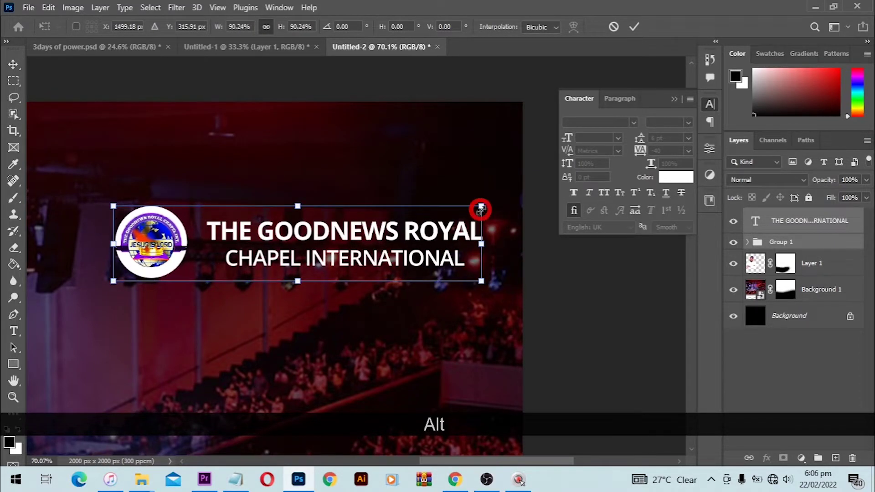
{"action": "left_click_drag", "start_coordinate": [330, 246], "coordinate": [483, 243]}
{"action": "left_click_drag", "start_coordinate": [483, 243], "coordinate": [441, 222]}
{"action": "key", "text": "Return"}
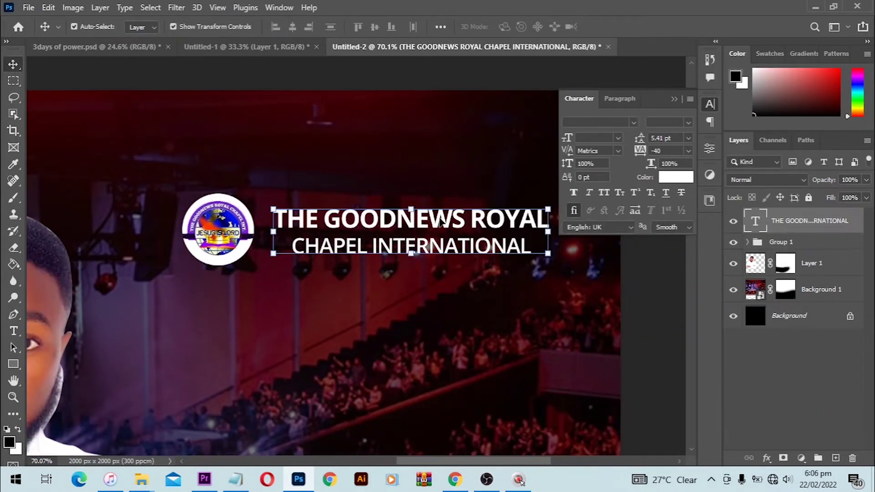
- Turn Show Transform Controls off and back on with the church name text selected
{"action": "left_click", "coordinate": [626, 265]}
{"action": "left_click", "coordinate": [373, 239]}
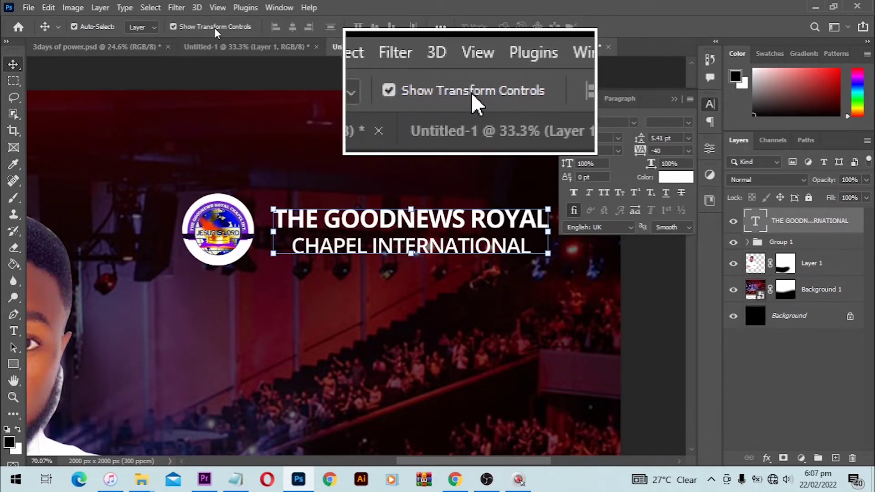
{"action": "left_click", "coordinate": [173, 26]}
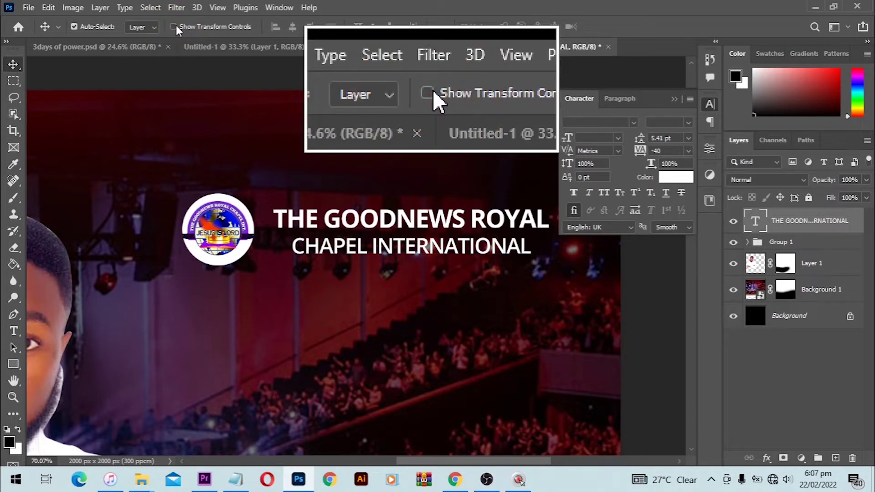
{"action": "left_click", "coordinate": [174, 26]}
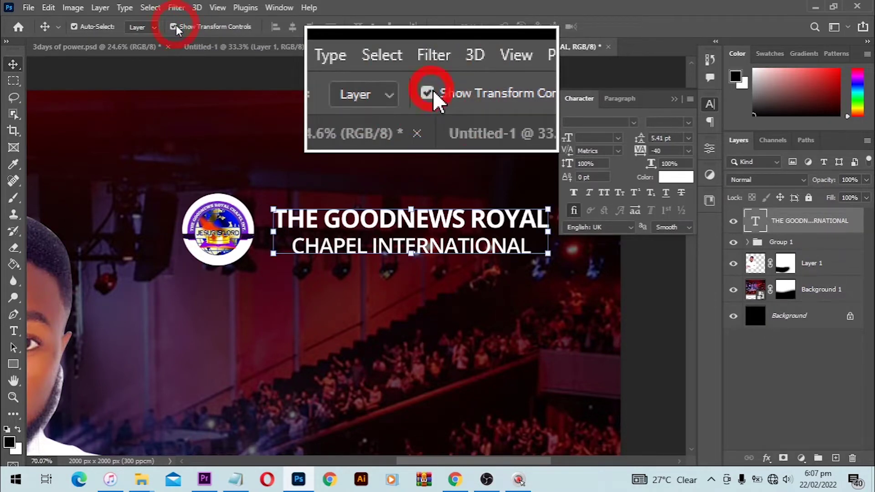
{"action": "left_click", "coordinate": [85, 28]}
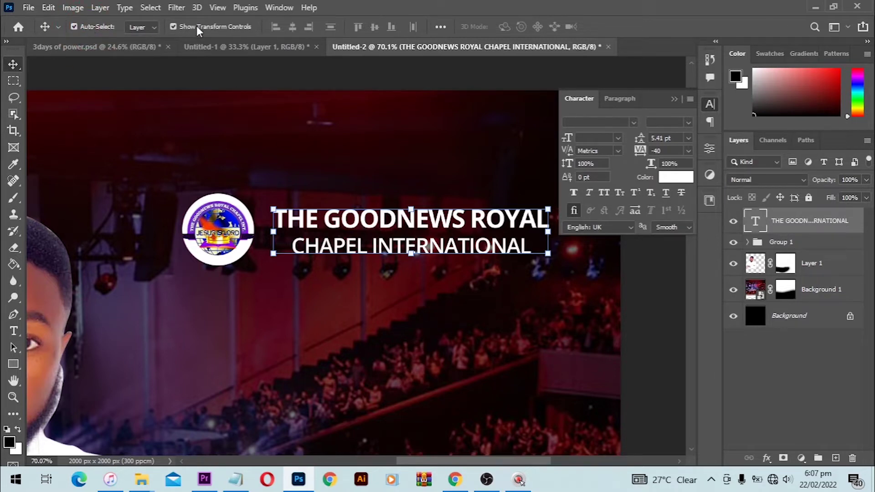
- Group the church name text layer with the logo group and name the new group "Logo"
{"action": "scroll", "coordinate": [460, 242], "scroll_direction": "down", "scroll_amount": 3}
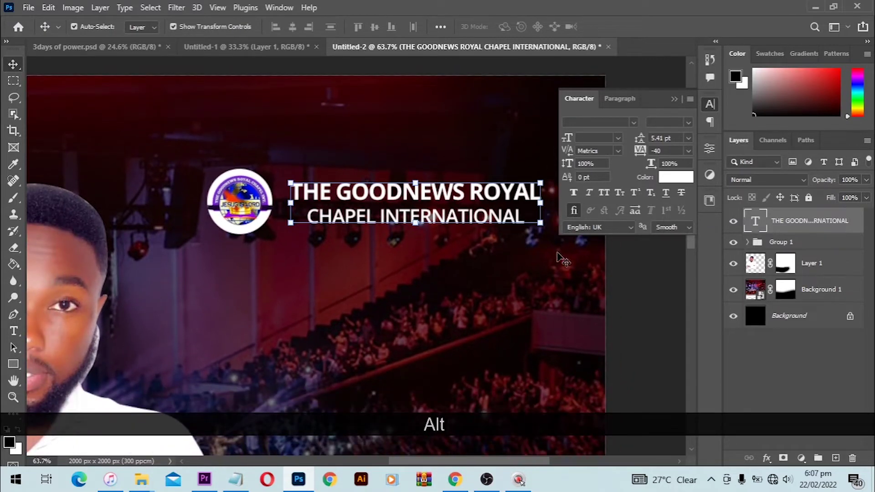
{"action": "left_click", "coordinate": [789, 244], "text": "shift"}
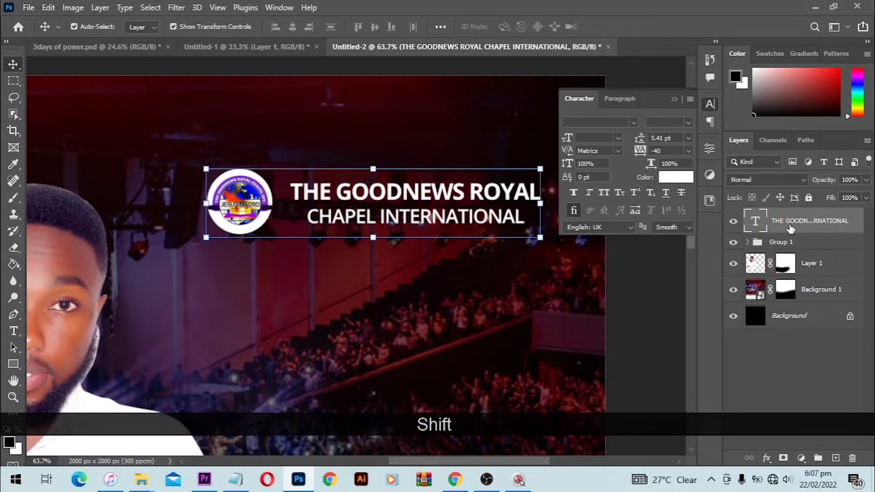
{"action": "key", "text": "ctrl+g"}
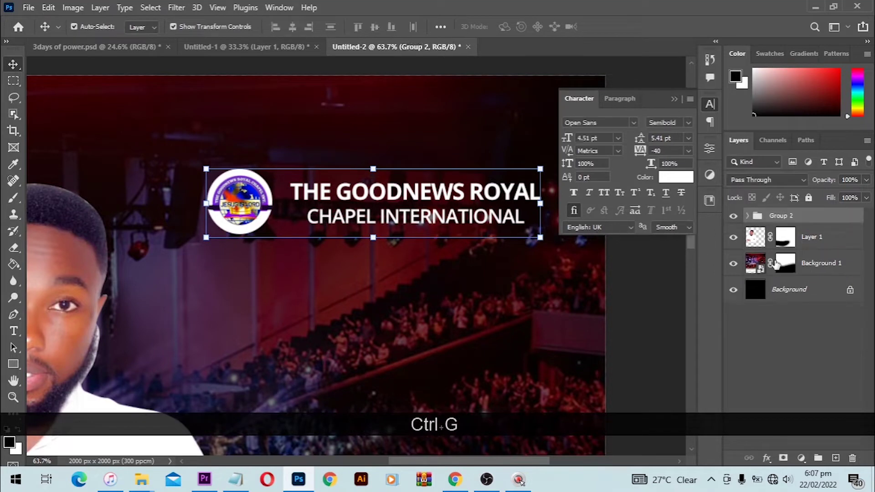
{"action": "key", "text": "ctrl+z"}
{"action": "right_click", "coordinate": [808, 224]}
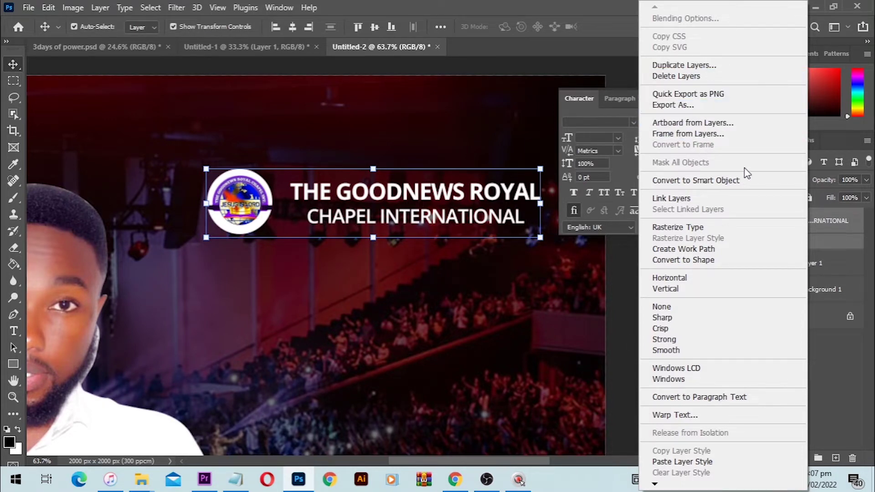
{"action": "left_click", "coordinate": [832, 219]}
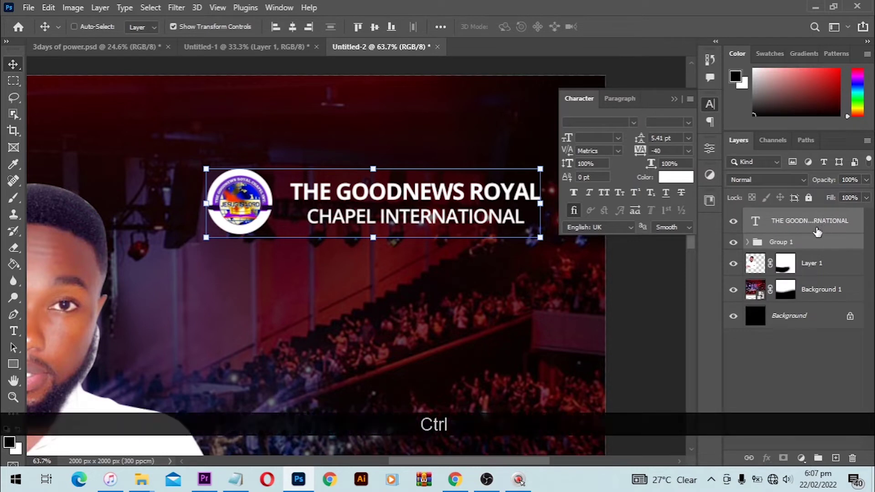
{"action": "key", "text": "ctrl+g"}
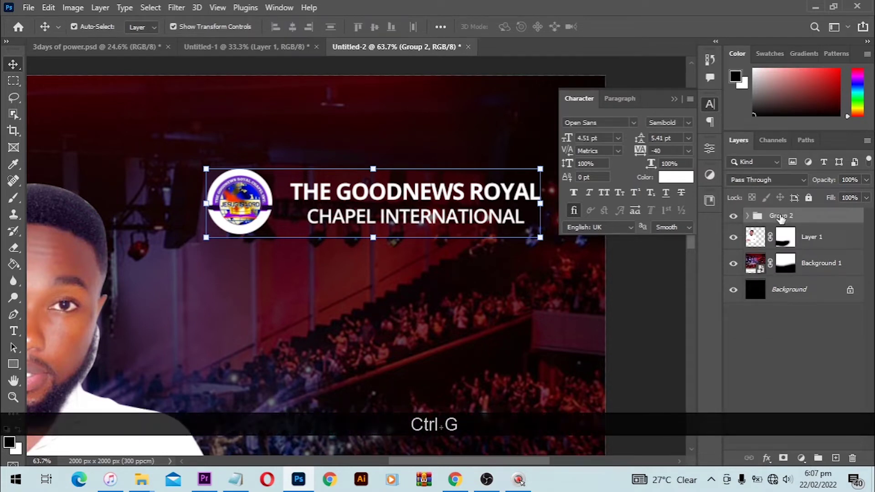
{"action": "double_click", "coordinate": [780, 217]}
{"action": "type", "text": "Logo"}
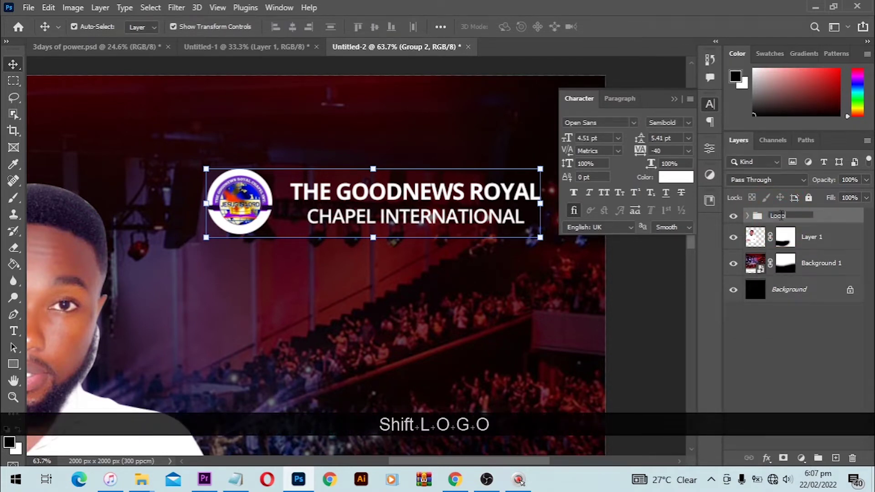
{"action": "key", "text": "Return"}
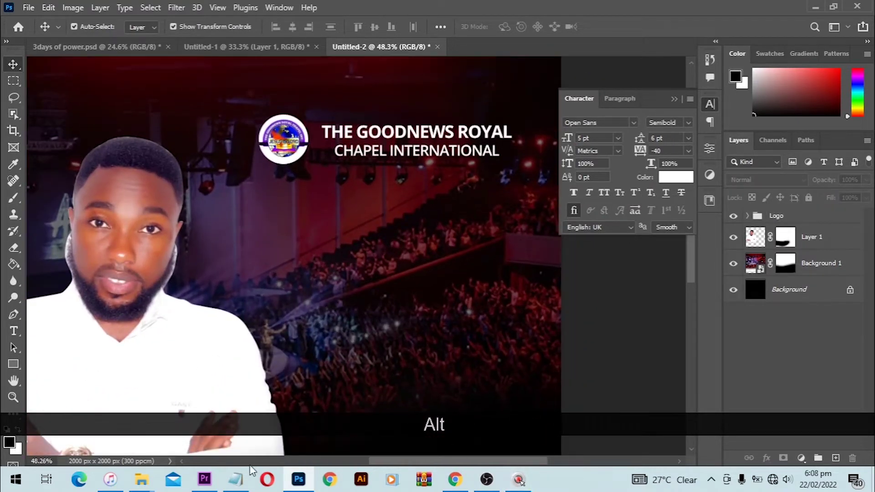
- Copy the word "Presents" from the Notepad notes and paste it in Photoshop as a new text layer below the church name
{"action": "left_click", "coordinate": [241, 476]}
{"action": "left_click_drag", "start_coordinate": [654, 96], "coordinate": [597, 102]}
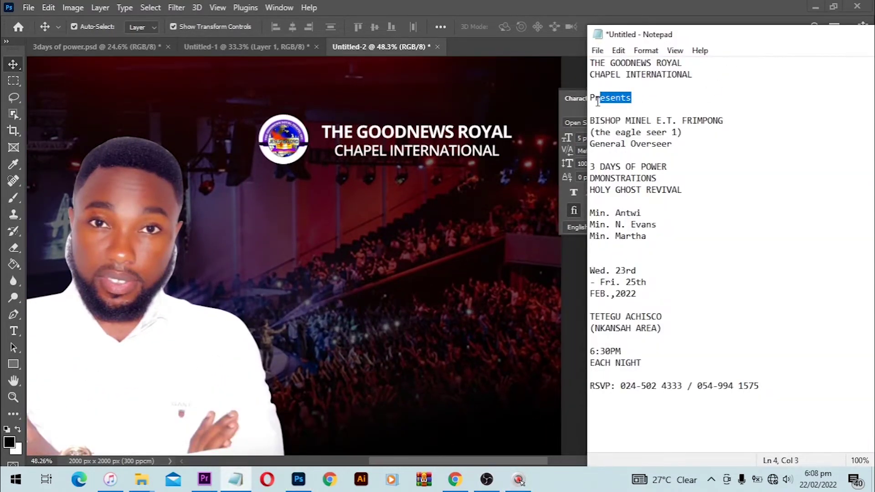
{"action": "key", "text": "ctrl+c"}
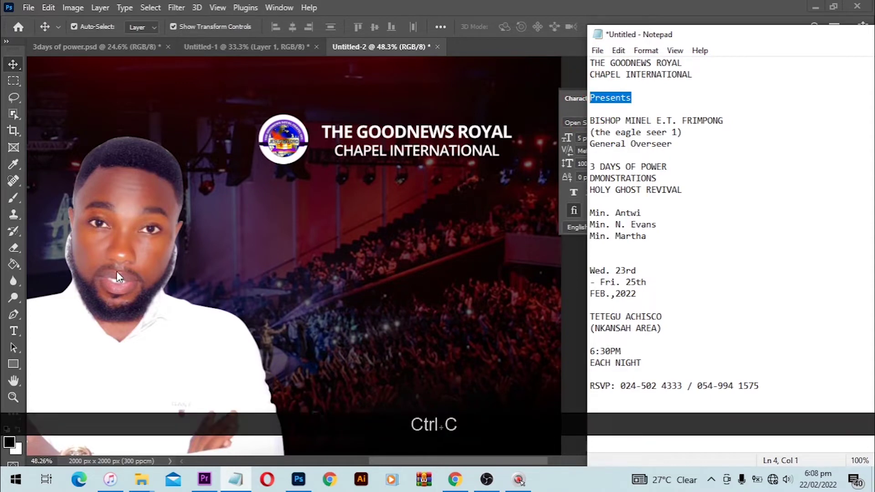
{"action": "left_click", "coordinate": [19, 331]}
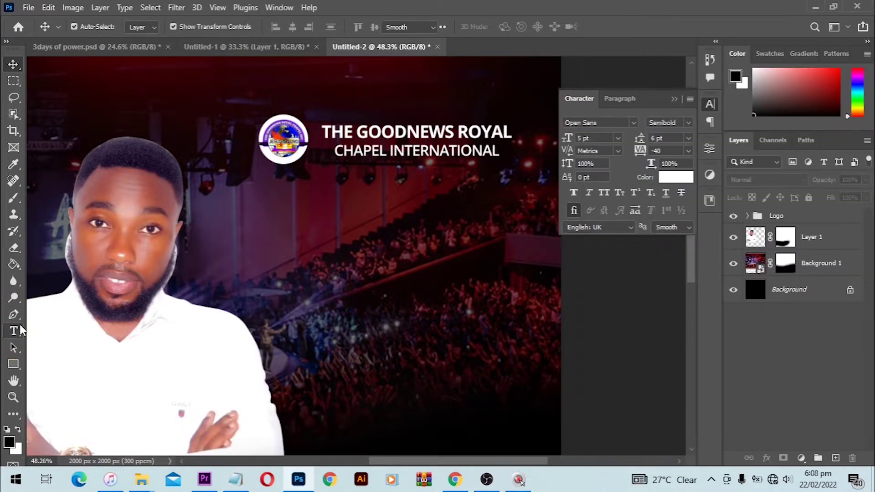
{"action": "left_click", "coordinate": [20, 328]}
{"action": "key", "text": "ctrl"}
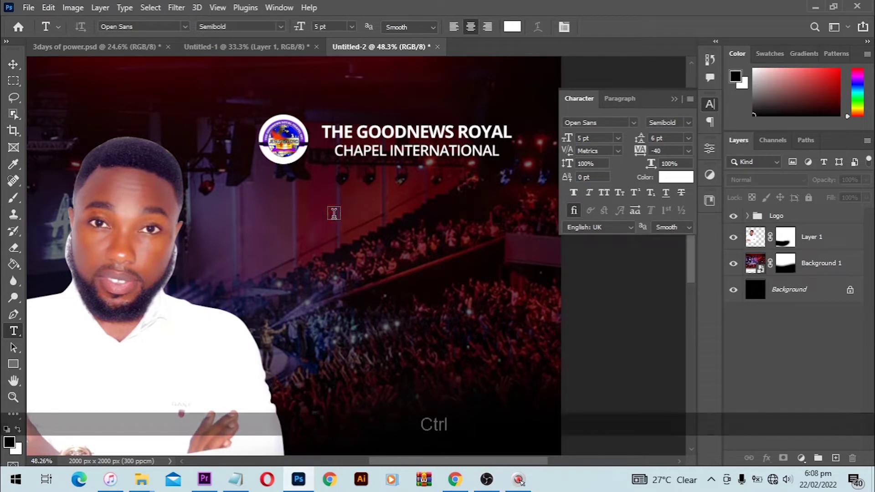
{"action": "left_click", "coordinate": [334, 213]}
{"action": "key", "text": "ctrl+v"}
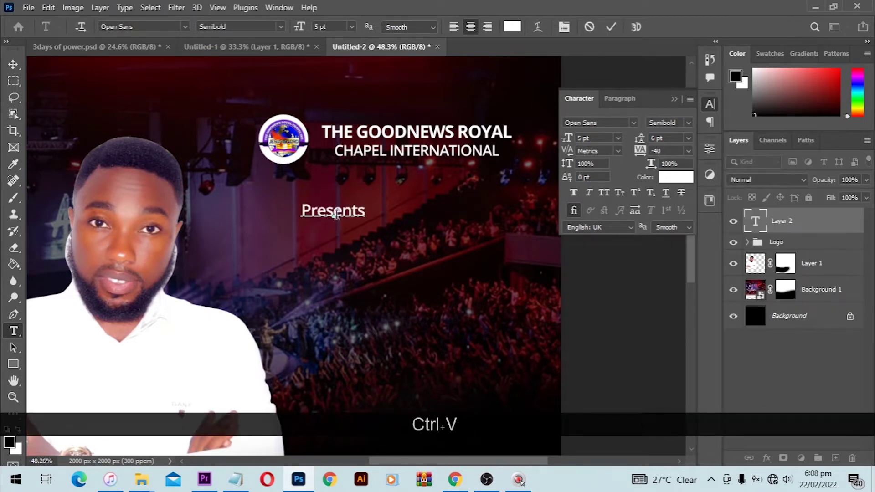
- Set the "Presents" text to the Light style with a tracking of 500 and commit it
{"action": "key", "text": "ctrl+a"}
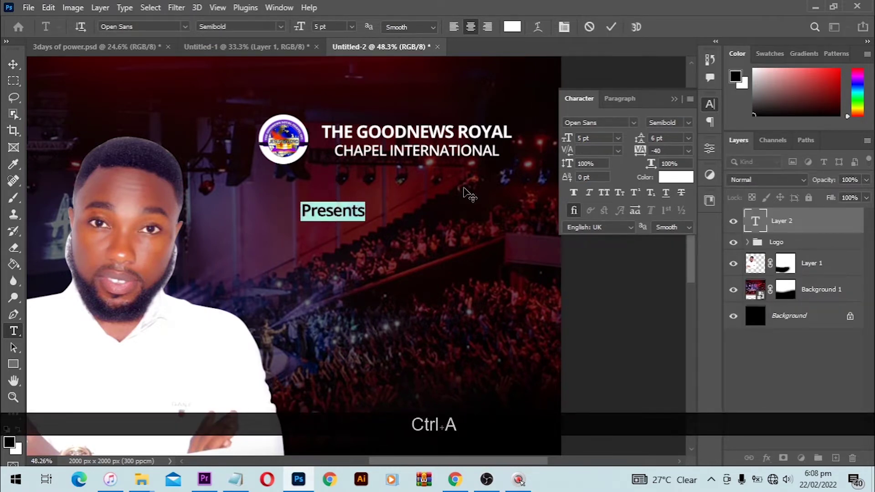
{"action": "left_click", "coordinate": [689, 124]}
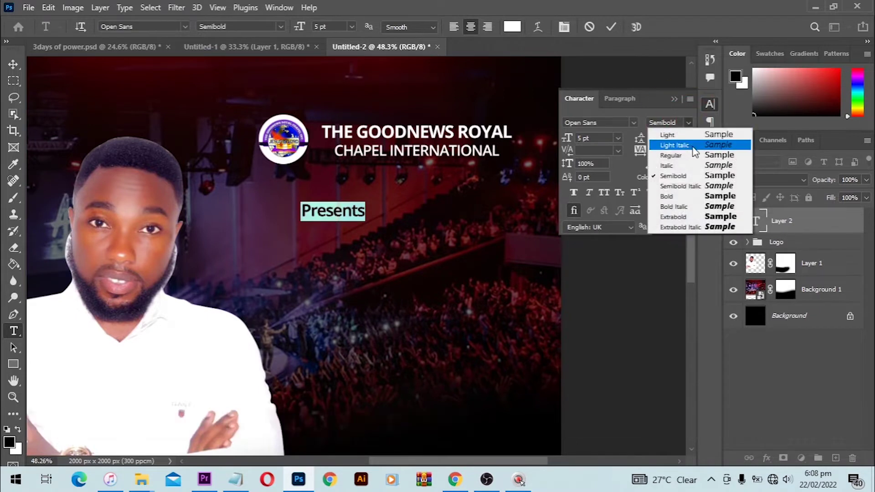
{"action": "left_click", "coordinate": [670, 135]}
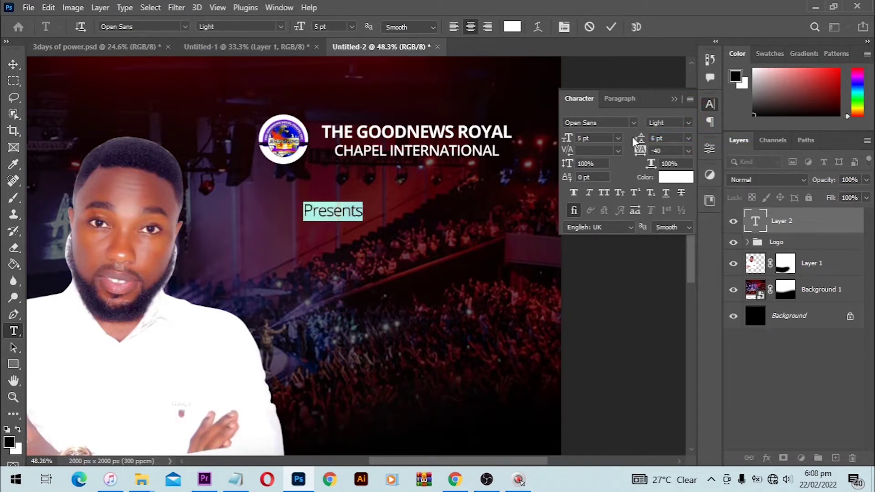
{"action": "left_click_drag", "start_coordinate": [644, 152], "coordinate": [669, 151]}
{"action": "left_click", "coordinate": [573, 209]}
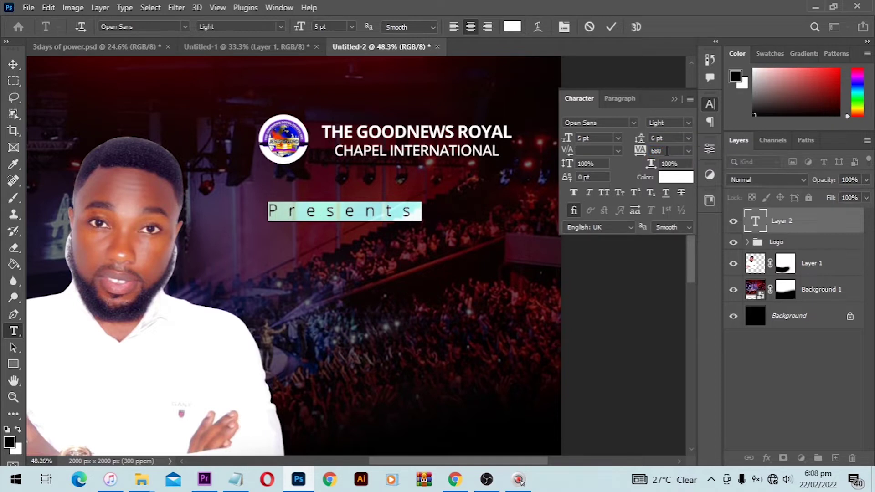
{"action": "left_click", "coordinate": [570, 152]}
{"action": "type", "text": "500"}
{"action": "key", "text": "Return"}
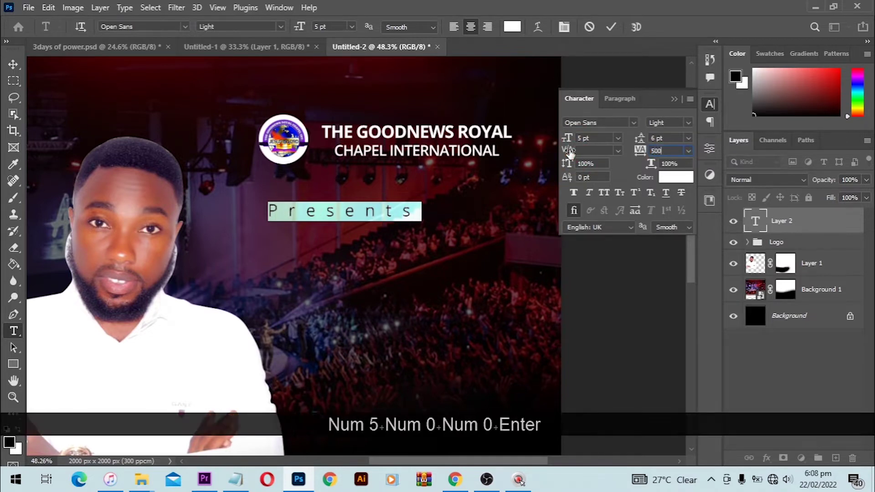
{"action": "left_click", "coordinate": [13, 67]}
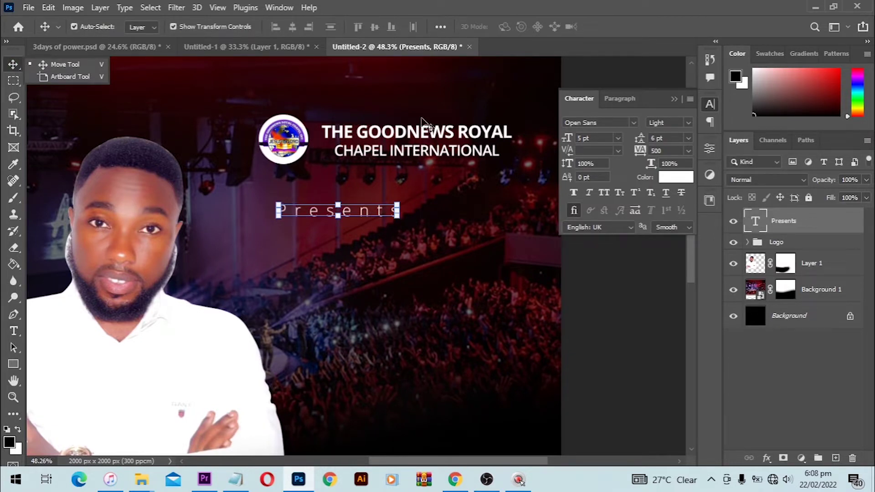
- Align the "Presents" text and the Logo group on their horizontal centers
{"action": "left_click", "coordinate": [793, 245]}
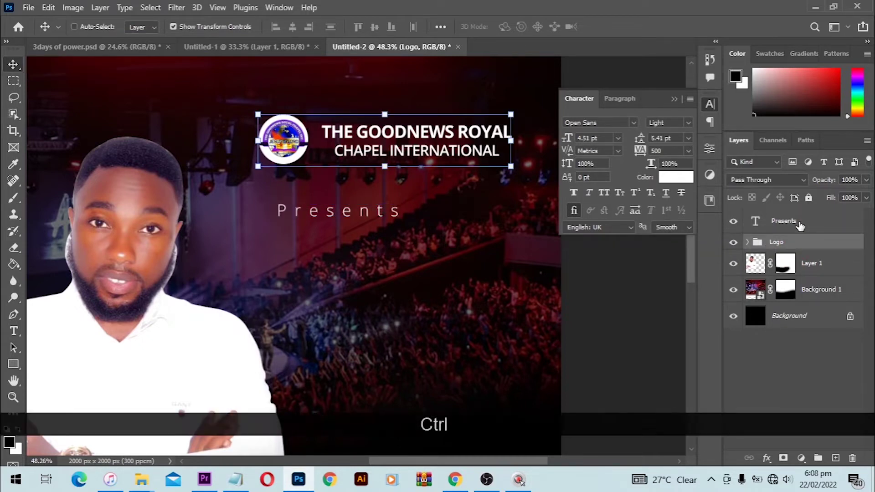
{"action": "key", "text": "ctrl+shift"}
{"action": "left_click", "coordinate": [784, 220], "text": "ctrl+shift"}
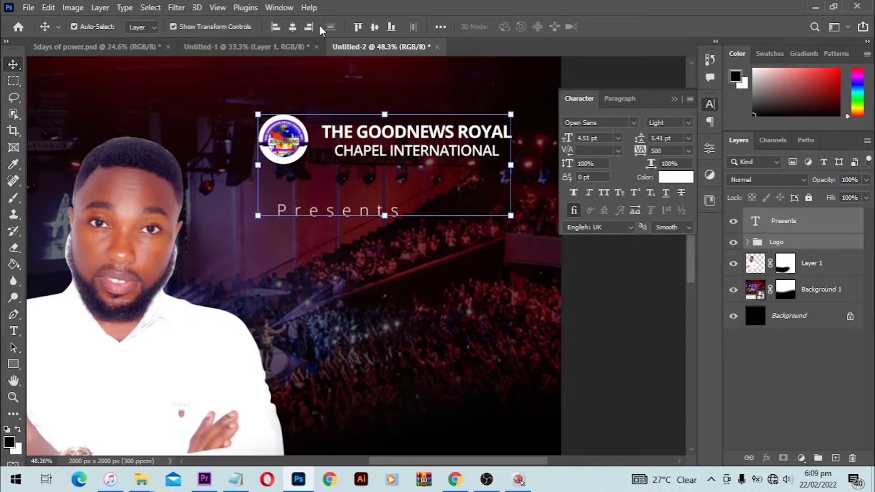
{"action": "left_click", "coordinate": [15, 84]}
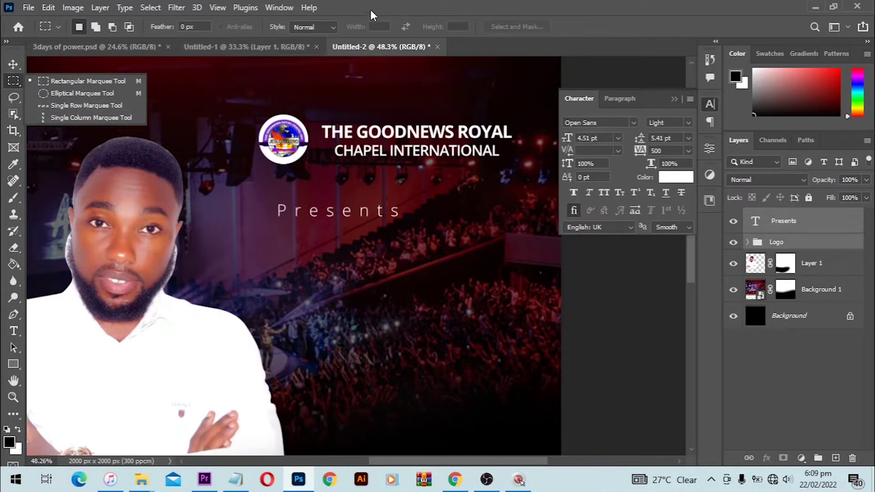
{"action": "left_click", "coordinate": [12, 65]}
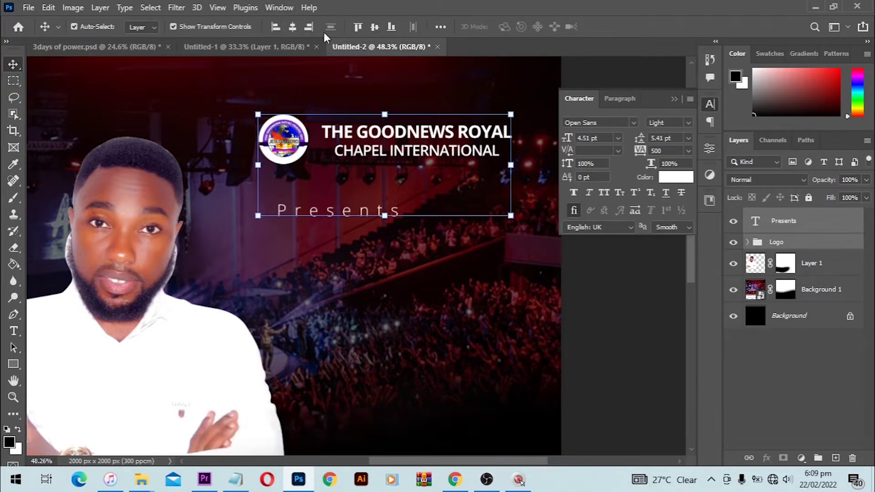
{"action": "left_click", "coordinate": [293, 26]}
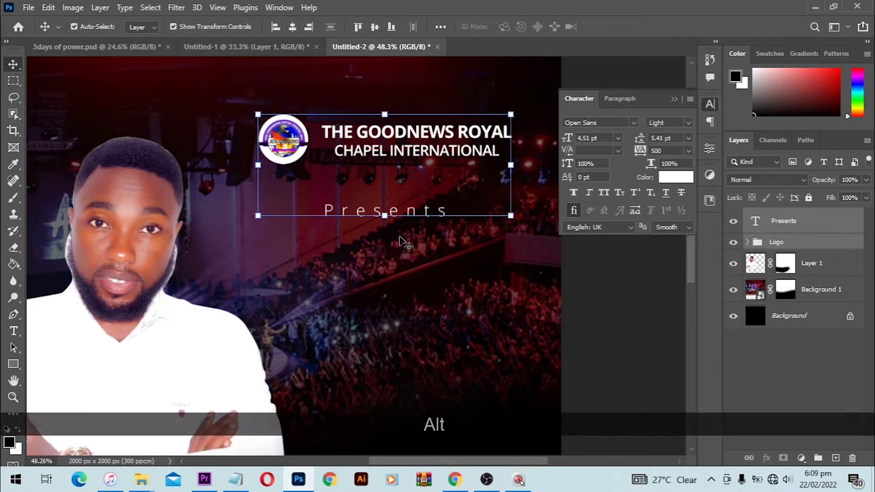
- Draw a circle of about 276 px below the "Presents" text, beside the preacher's portrait
{"action": "scroll", "coordinate": [401, 244], "scroll_direction": "down", "scroll_amount": 1}
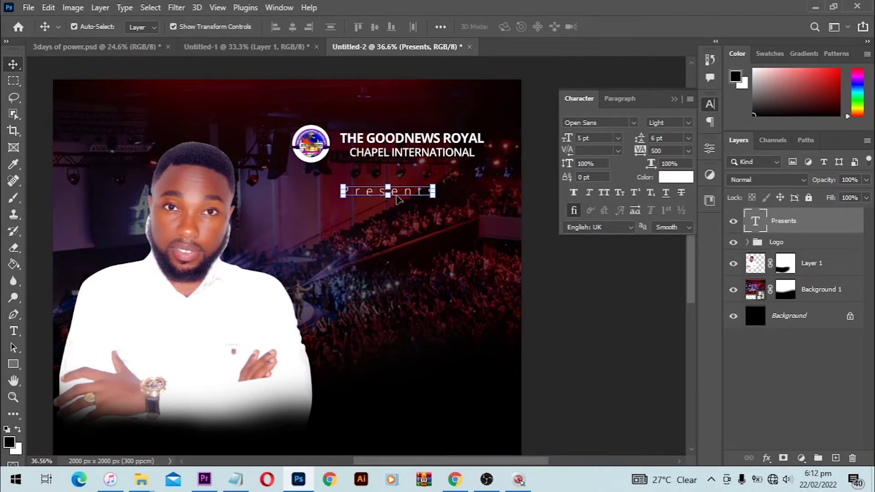
{"action": "left_click", "coordinate": [13, 366]}
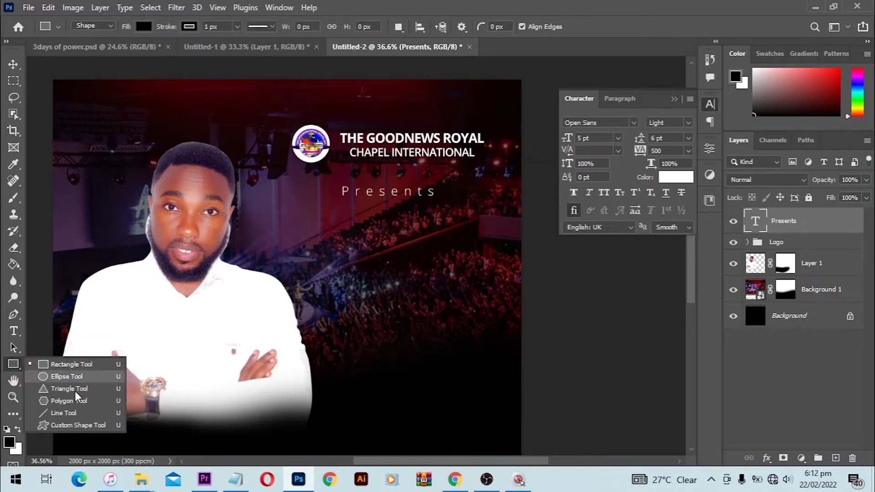
{"action": "key", "text": "Escape"}
{"action": "key", "text": "shift+u"}
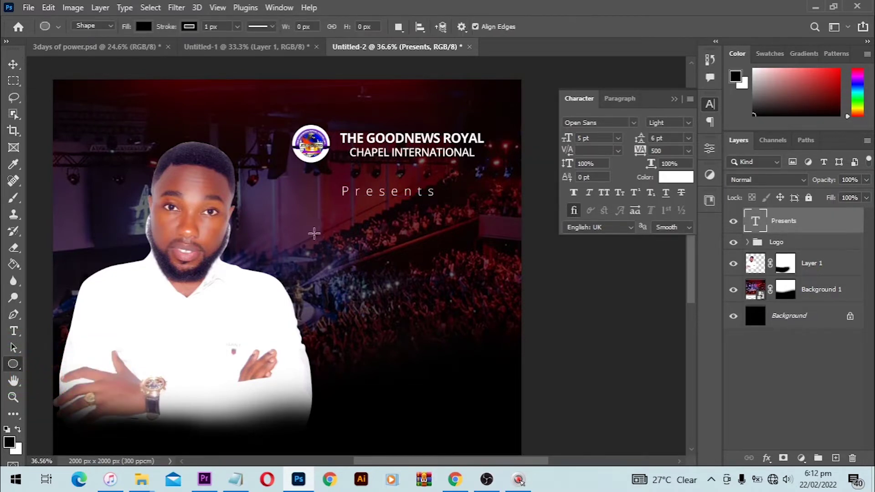
{"action": "left_click_drag", "start_coordinate": [315, 233], "coordinate": [379, 356]}
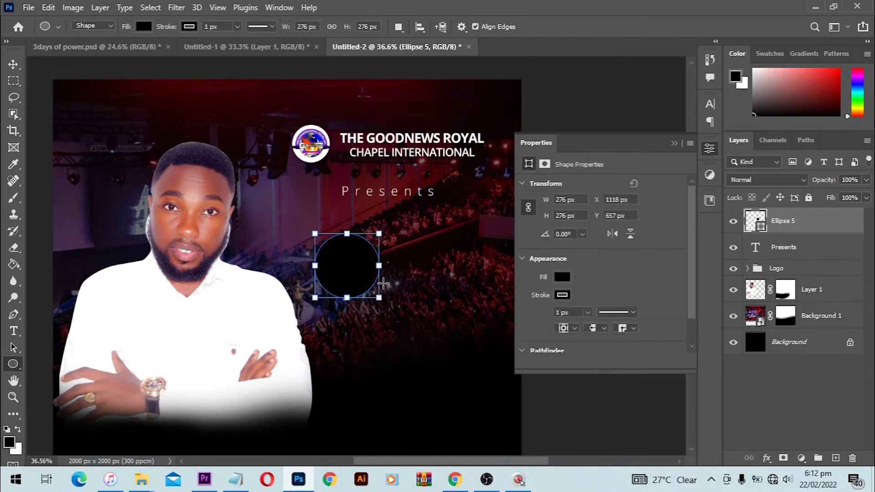
- Give the circle a white fill with no stroke and close its shape properties
{"action": "left_click", "coordinate": [565, 295]}
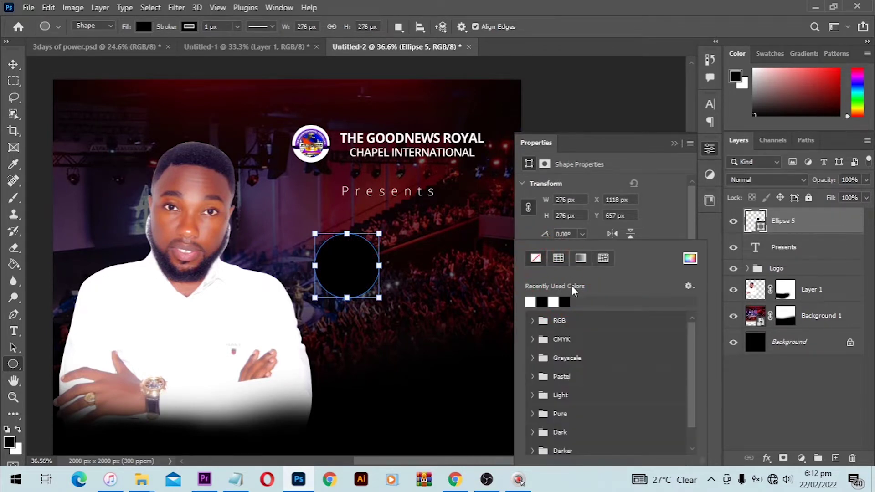
{"action": "left_click", "coordinate": [531, 263]}
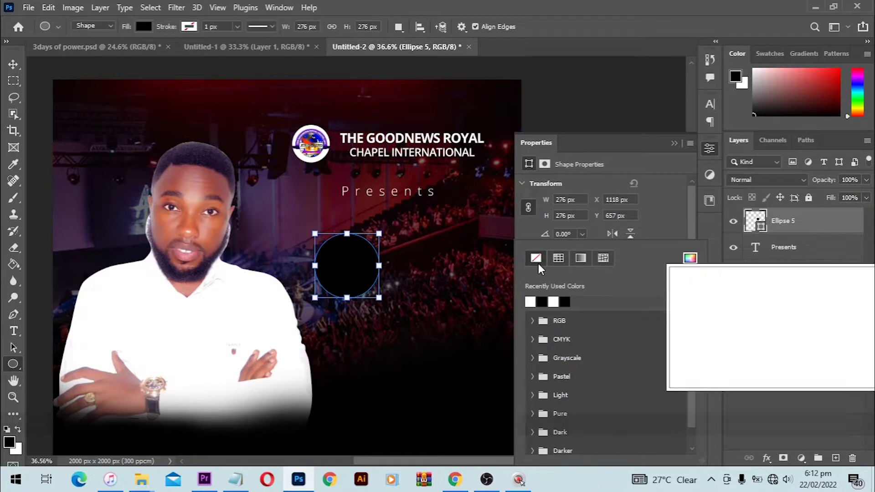
{"action": "left_click", "coordinate": [530, 302]}
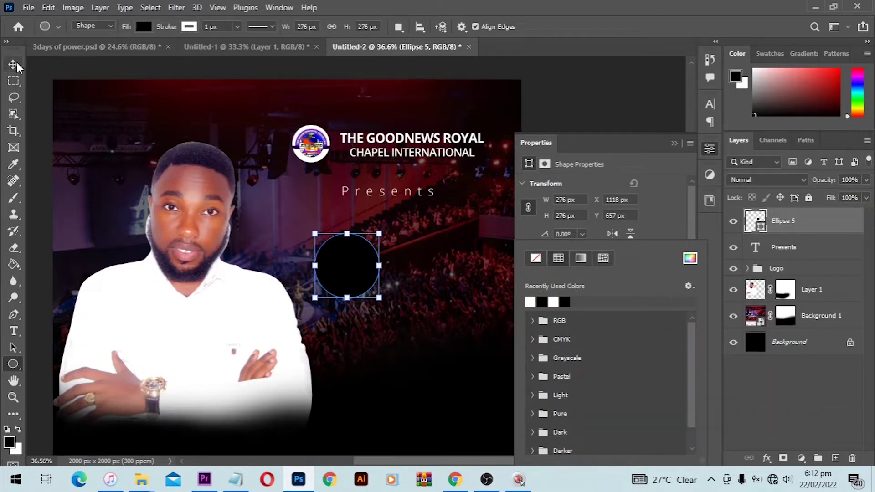
{"action": "left_click", "coordinate": [536, 258]}
{"action": "left_click", "coordinate": [531, 301]}
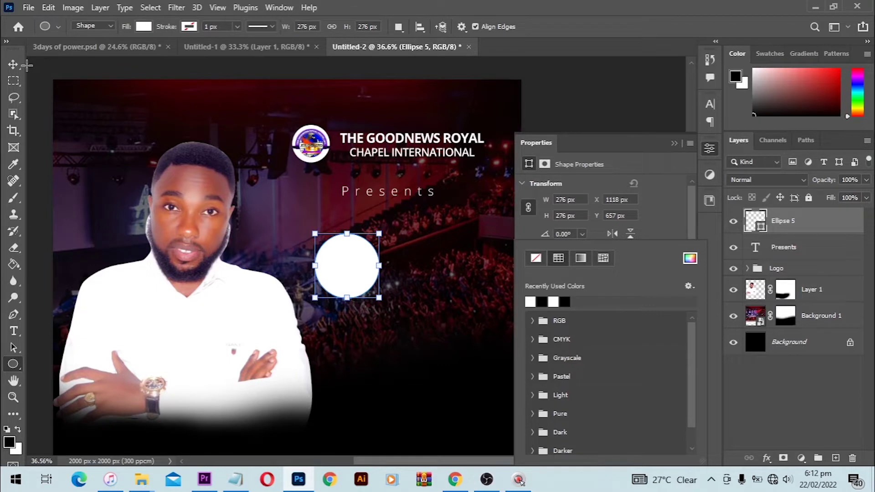
{"action": "left_click", "coordinate": [13, 65]}
{"action": "left_click", "coordinate": [13, 64]}
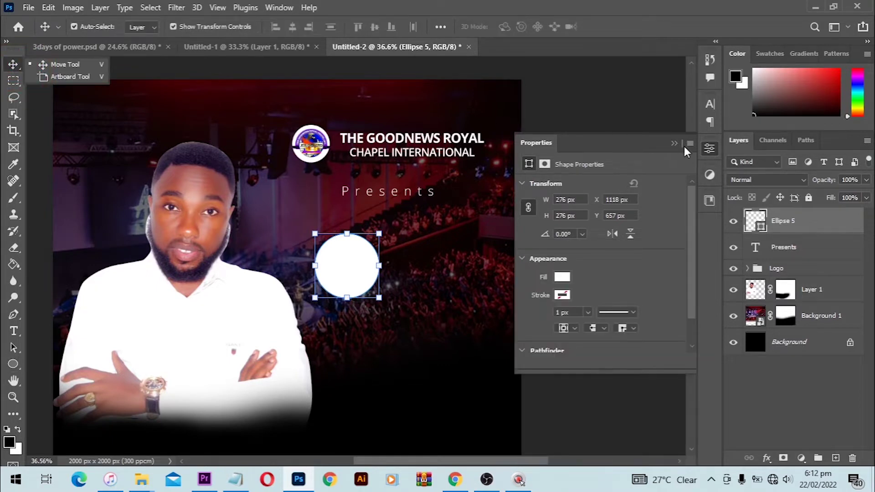
{"action": "left_click", "coordinate": [674, 143]}
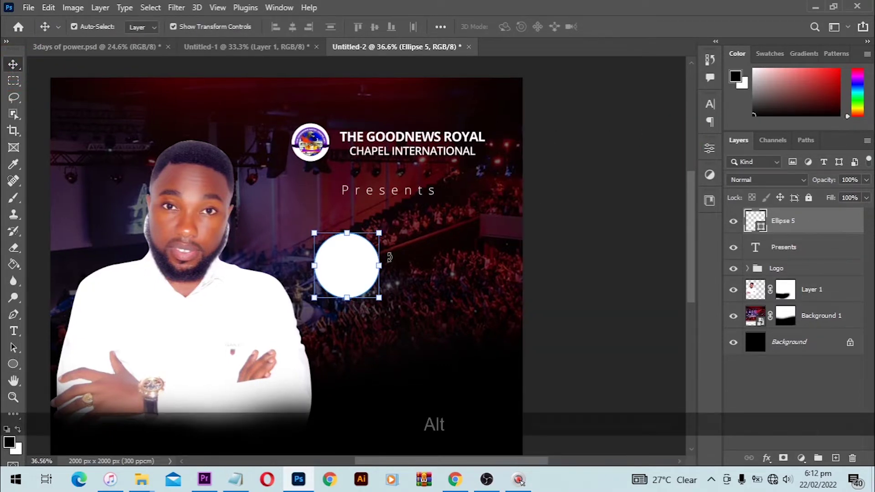
- Draw a thin vertical rectangle about 8 px wide and 322 px high to the right of the circle
{"action": "scroll", "coordinate": [390, 257], "scroll_direction": "up", "scroll_amount": 4}
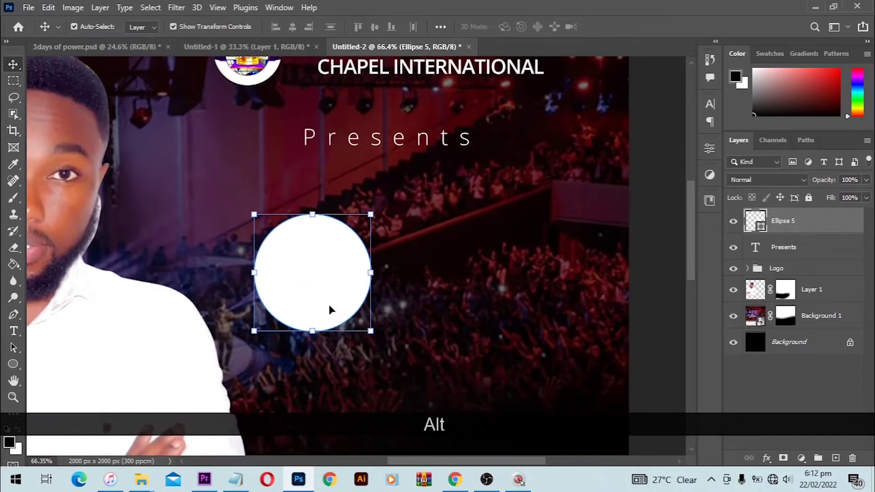
{"action": "left_click", "coordinate": [11, 368]}
{"action": "left_click", "coordinate": [69, 363]}
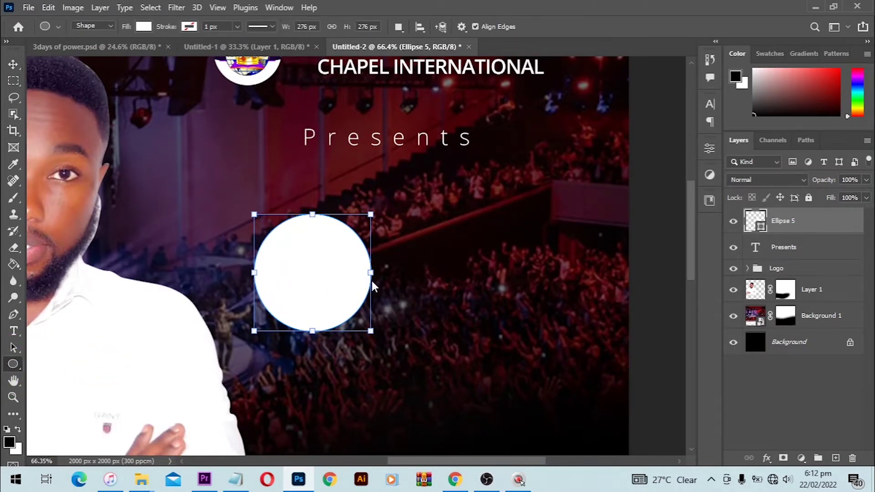
{"action": "left_click_drag", "start_coordinate": [408, 214], "coordinate": [410, 350]}
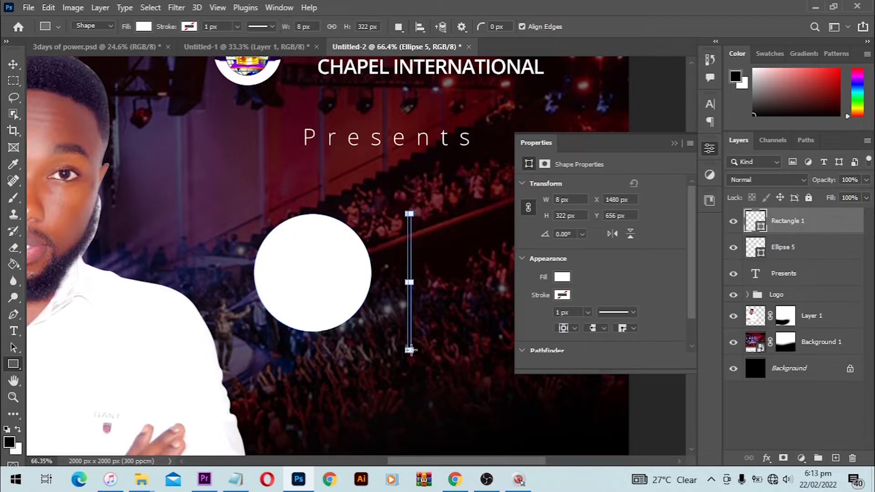
- Duplicate the thin vertical rectangle a short distance to its right and undo the accidental background selection
{"action": "left_click", "coordinate": [14, 64]}
{"action": "scroll", "coordinate": [403, 297], "scroll_direction": "up", "scroll_amount": 2}
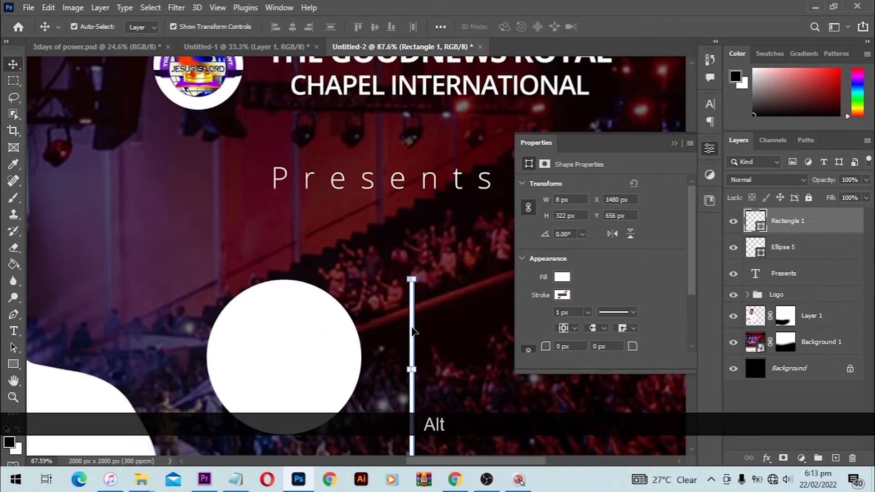
{"action": "left_click_drag", "start_coordinate": [412, 331], "coordinate": [452, 338]}
{"action": "left_click", "coordinate": [395, 342]}
{"action": "key", "text": "ctrl+z"}
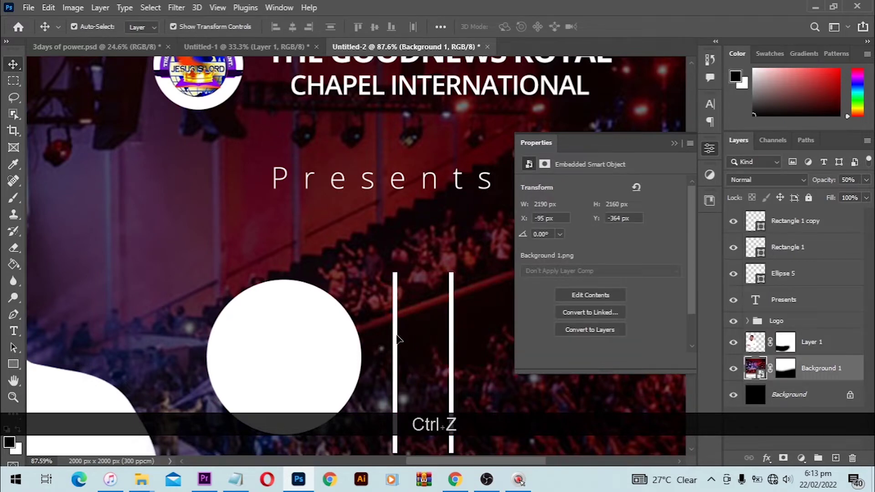
- Scale the original vertical line to the circle's height of 276 px and place it just right of the circle
{"action": "left_click_drag", "start_coordinate": [396, 338], "coordinate": [282, 334]}
{"action": "scroll", "coordinate": [283, 334], "scroll_direction": "up", "scroll_amount": 1}
{"action": "key", "text": "ctrl+t"}
{"action": "left_click_drag", "start_coordinate": [293, 229], "coordinate": [292, 241]}
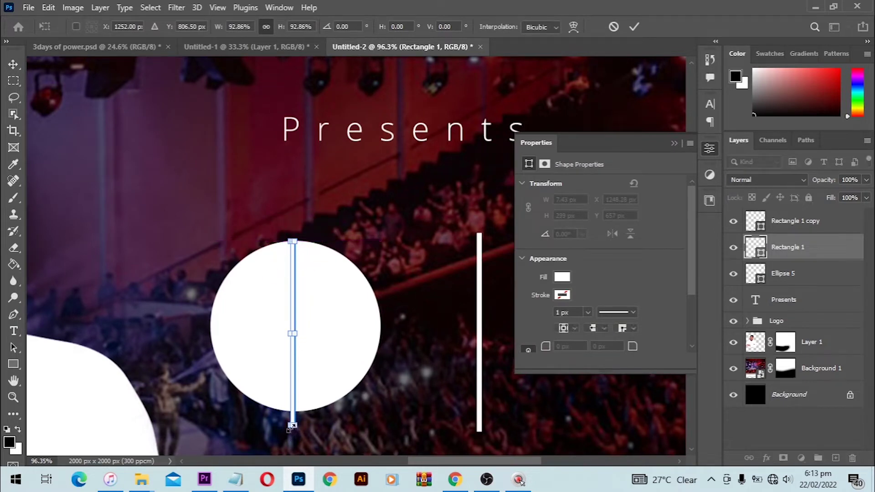
{"action": "left_click_drag", "start_coordinate": [293, 426], "coordinate": [292, 410]}
{"action": "key", "text": "Return"}
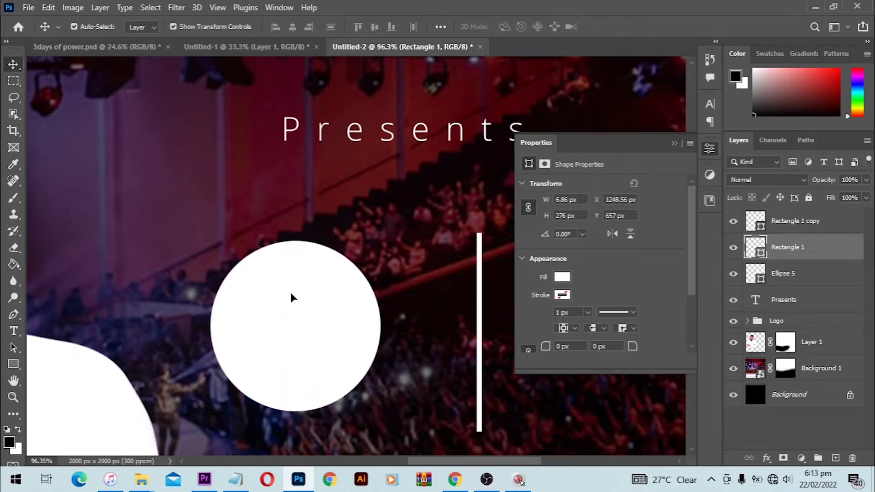
{"action": "left_click_drag", "start_coordinate": [292, 297], "coordinate": [394, 302]}
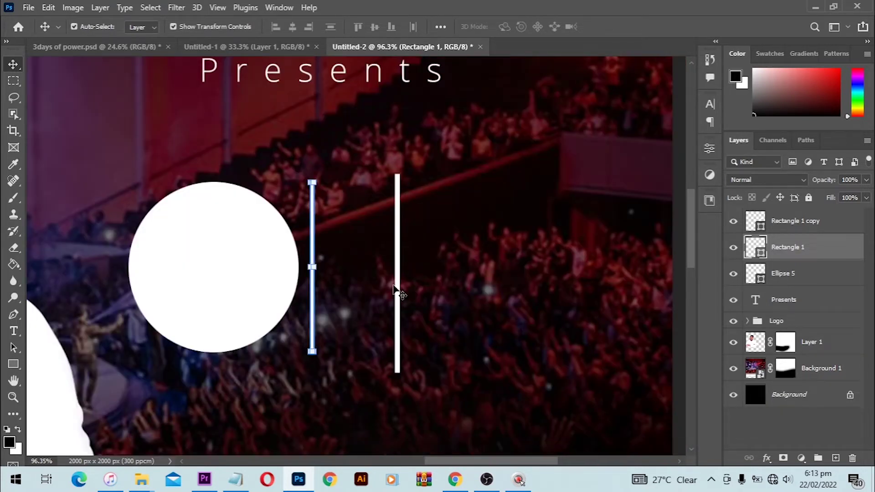
- Widen the copied vertical line into a tall, broad rectangle
{"action": "left_click", "coordinate": [396, 289]}
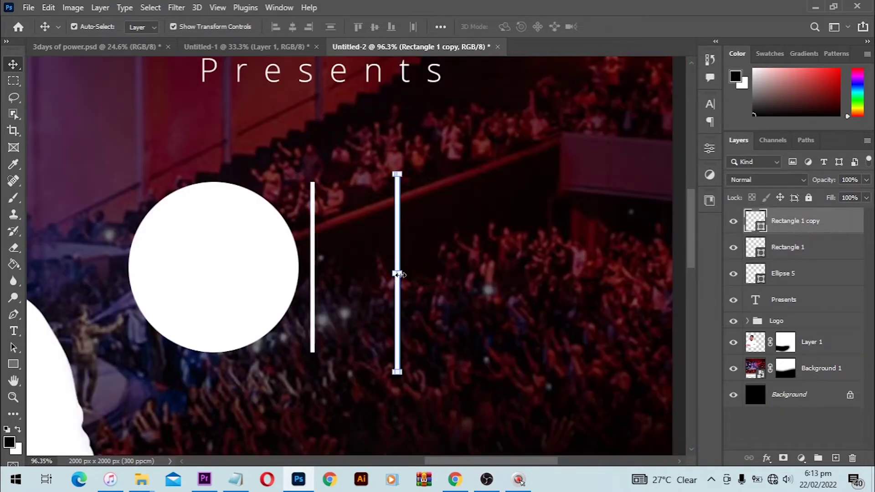
{"action": "left_click_drag", "start_coordinate": [397, 273], "coordinate": [539, 286]}
{"action": "key", "text": "Return"}
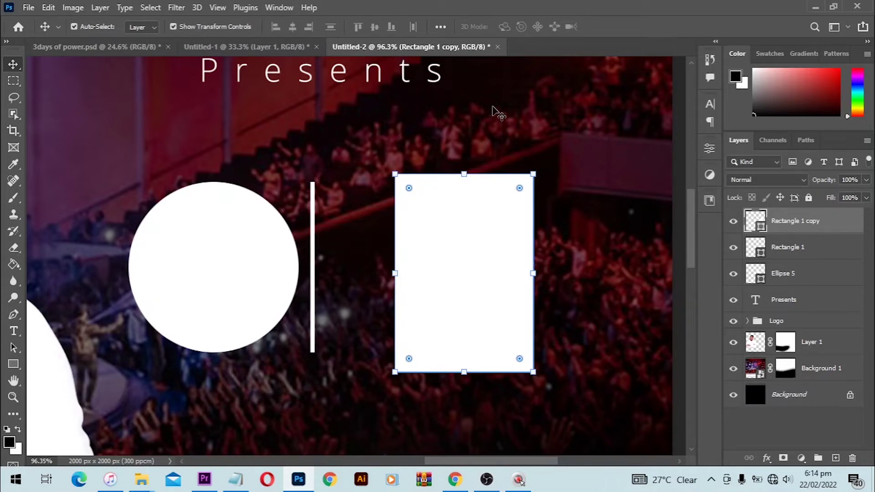
- Rotate the broad rectangle by 30° and move it over the lower-right part of the circle
{"action": "left_click", "coordinate": [474, 253]}
{"action": "left_click_drag", "start_coordinate": [543, 171], "coordinate": [392, 256]}
{"action": "key", "text": "shift"}
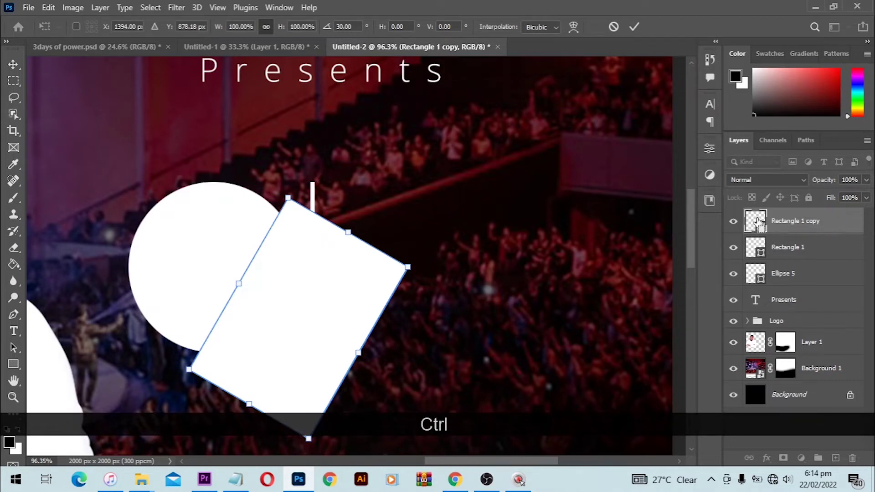
{"action": "left_click", "coordinate": [756, 222], "text": "ctrl"}
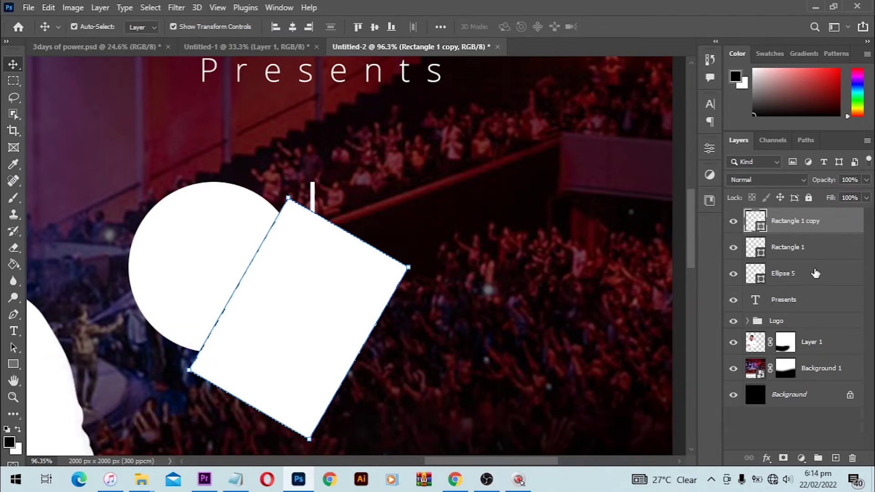
{"action": "key", "text": "ctrl+d"}
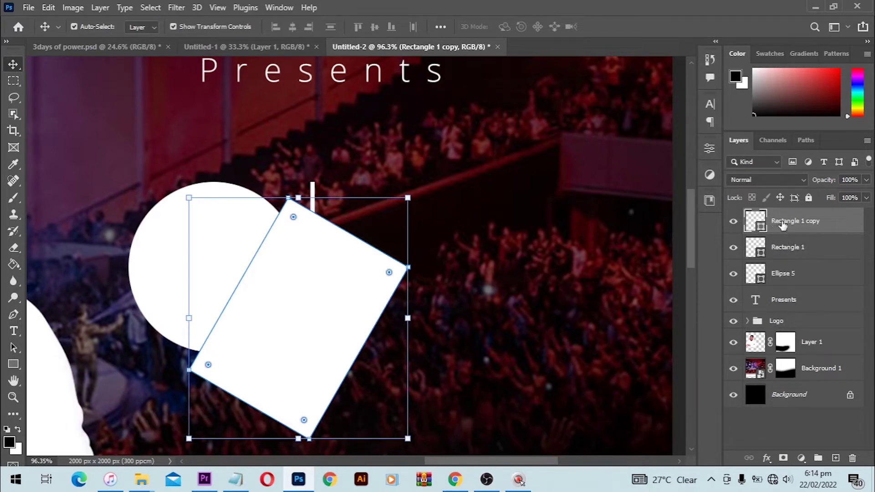
{"action": "left_click", "coordinate": [740, 249]}
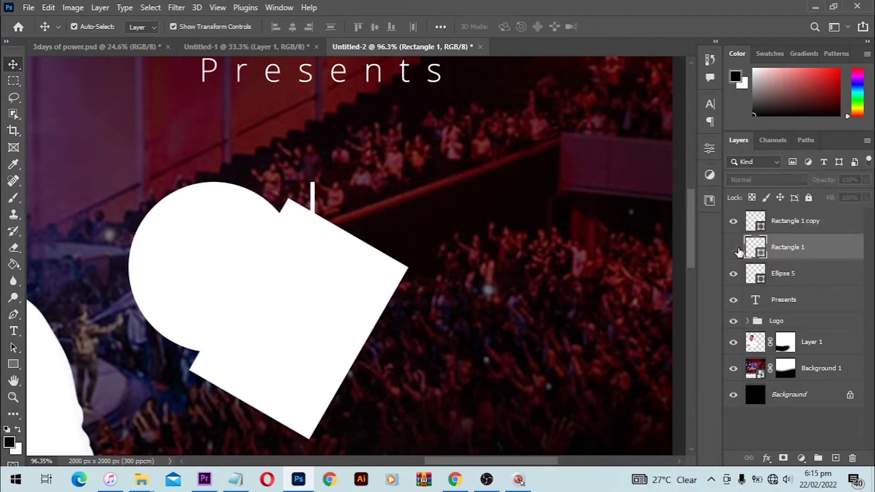
{"action": "left_click", "coordinate": [734, 274]}
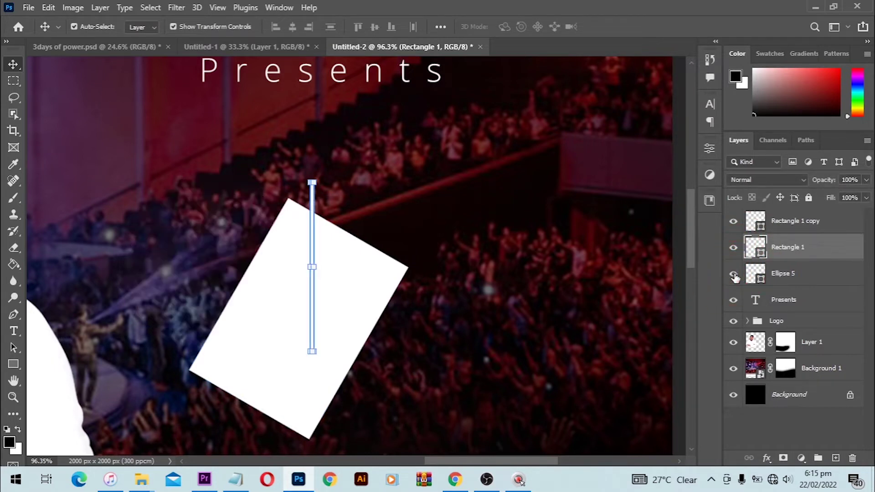
{"action": "key", "text": "ctrl+z"}
- Add a layer mask to the circle's layer, Ellipse 5
{"action": "key", "text": "alt+bracketleft"}
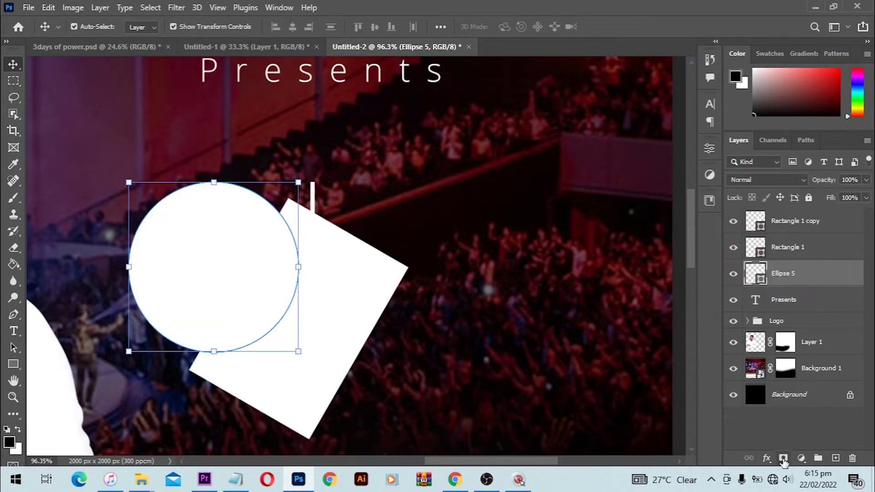
{"action": "left_click", "coordinate": [783, 458]}
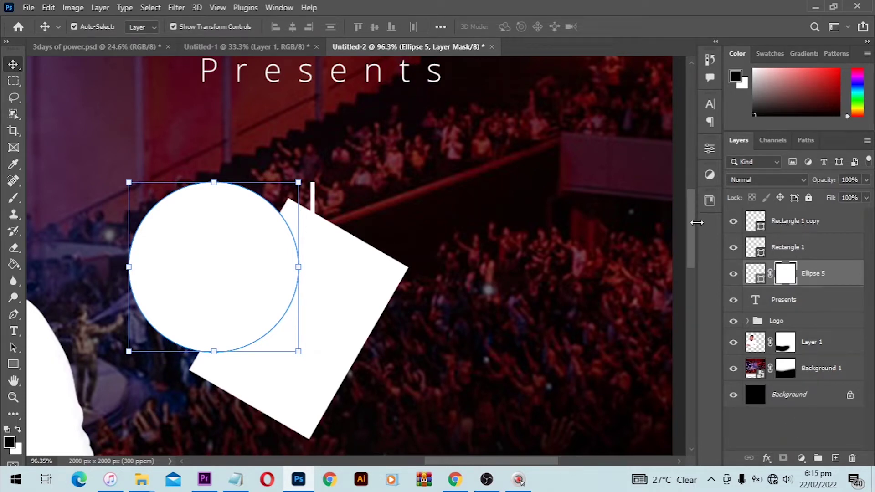
- Hide the rotated Rectangle 1 copy layer and load its outline as a selection with the circle's mask active
{"action": "left_click", "coordinate": [735, 225]}
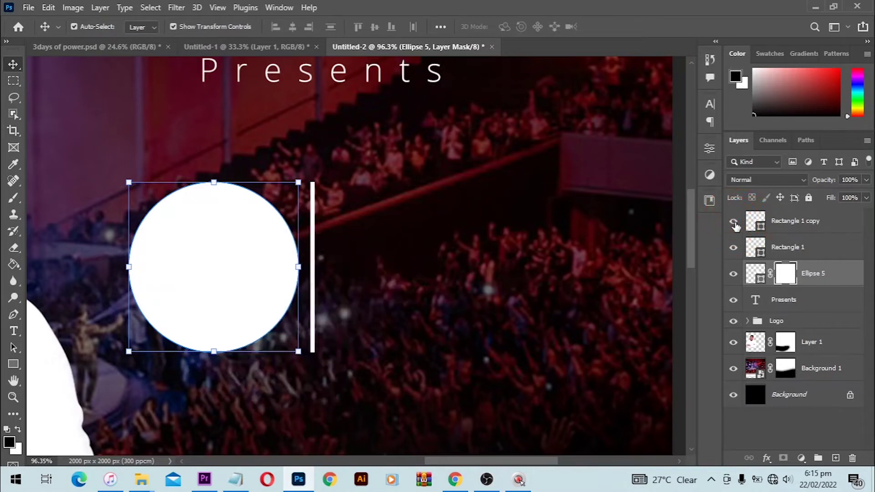
{"action": "left_click", "coordinate": [734, 225]}
{"action": "left_click", "coordinate": [733, 226]}
{"action": "key", "text": "ctrl"}
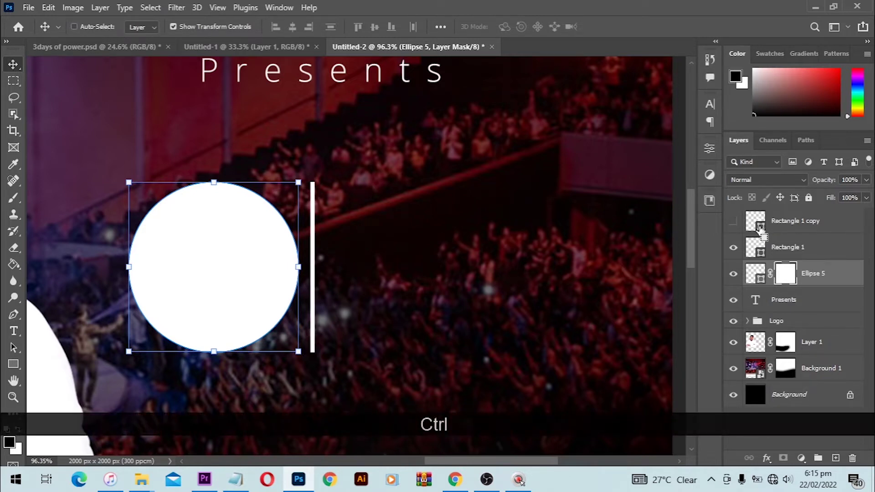
{"action": "left_click", "coordinate": [754, 224], "text": "ctrl"}
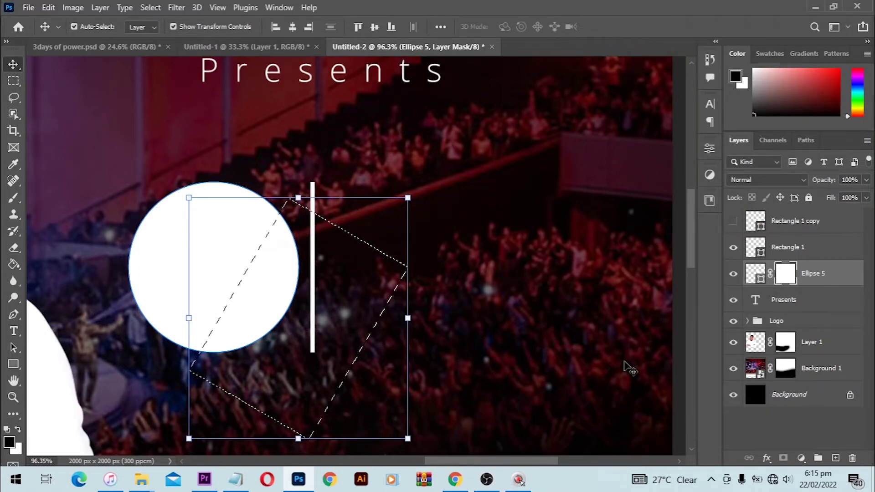
- Paint out the circle inside the selection on its mask with a 200 px black brush, and deselect
{"action": "key", "text": "b"}
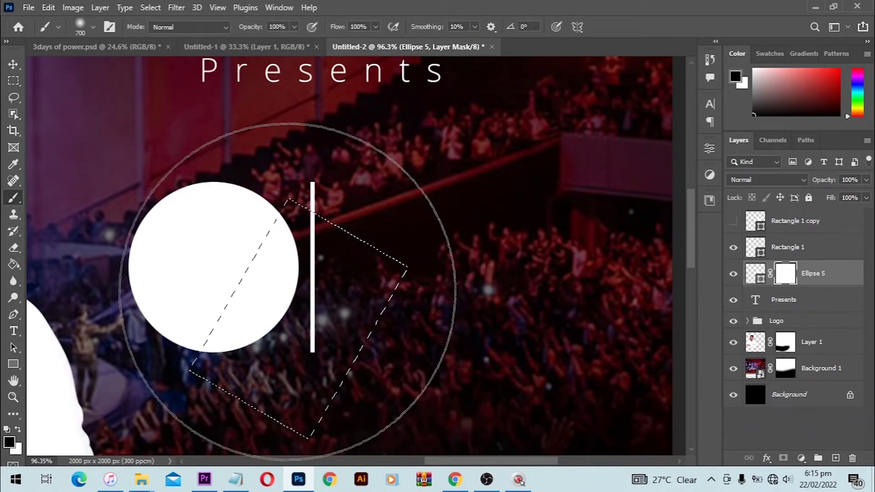
{"action": "key", "text": "bracketleft"}
{"action": "key", "text": "bracketleft"}
{"action": "key", "text": "bracketleft"}
{"action": "key", "text": "bracketleft"}
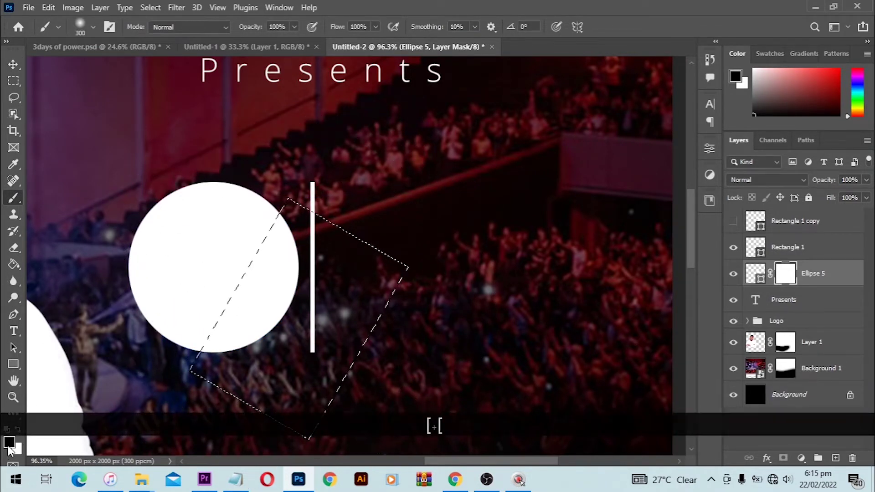
{"action": "key", "text": "bracketleft"}
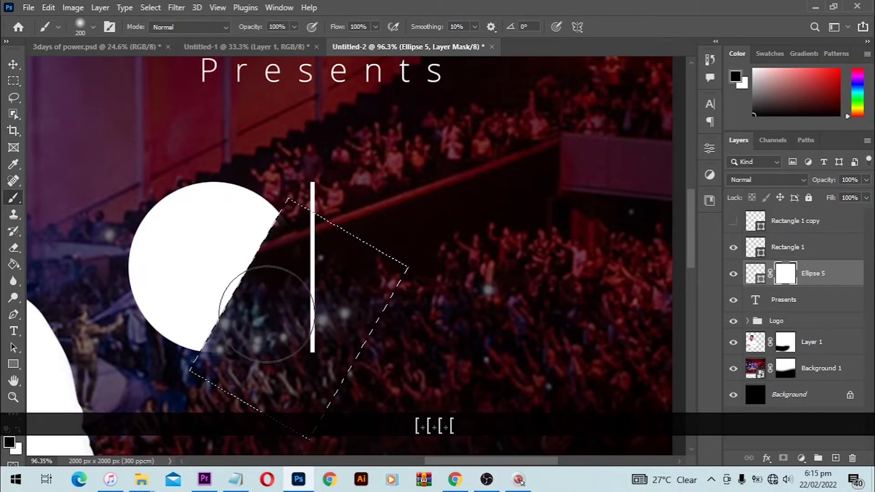
{"action": "left_click", "coordinate": [245, 388]}
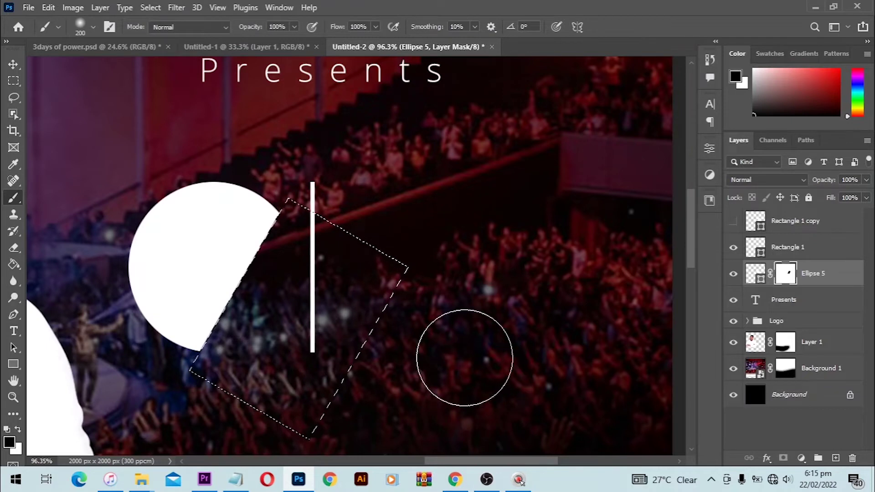
{"action": "left_click", "coordinate": [146, 7]}
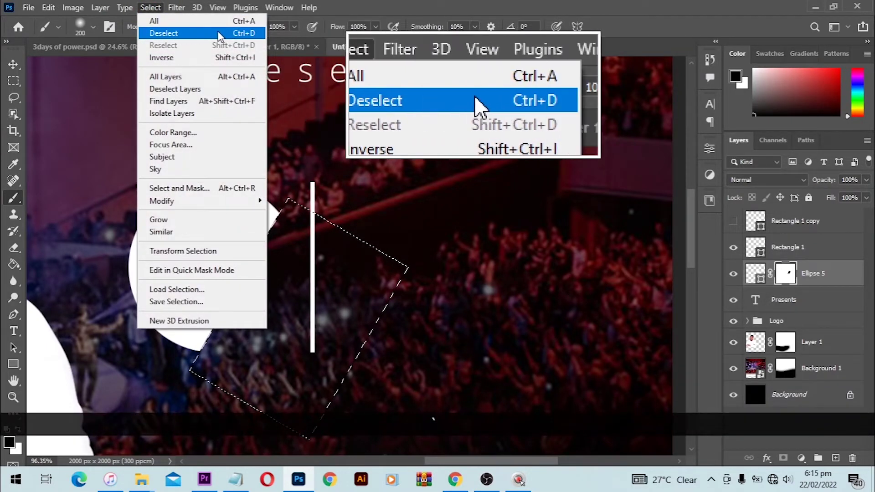
{"action": "left_click", "coordinate": [253, 34]}
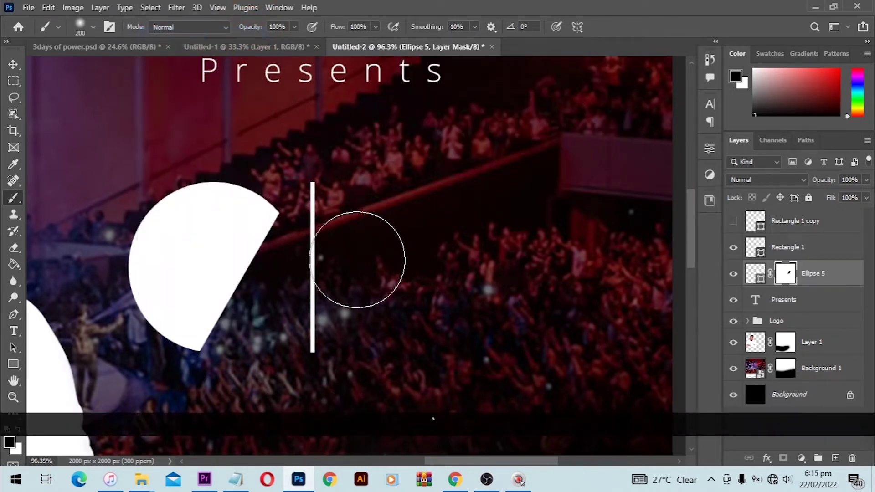
- Try to rotate the thin vertical line, Rectangle 1, by 30° and place it along the circle's slanted cut
{"action": "key", "text": "v"}
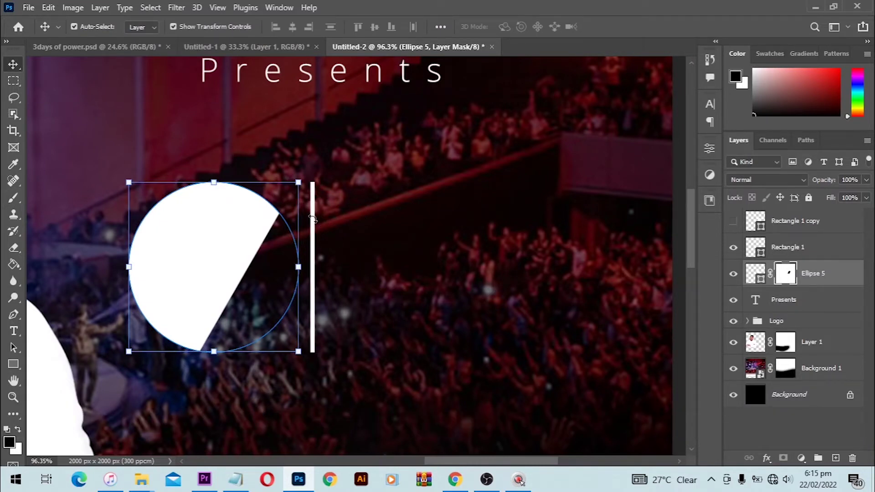
{"action": "left_click", "coordinate": [405, 209]}
{"action": "left_click", "coordinate": [313, 223]}
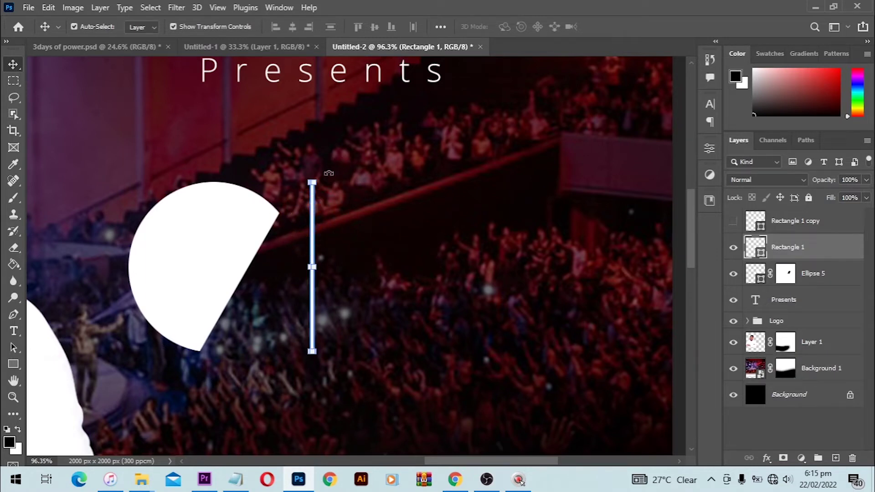
{"action": "left_click_drag", "start_coordinate": [329, 173], "coordinate": [281, 242]}
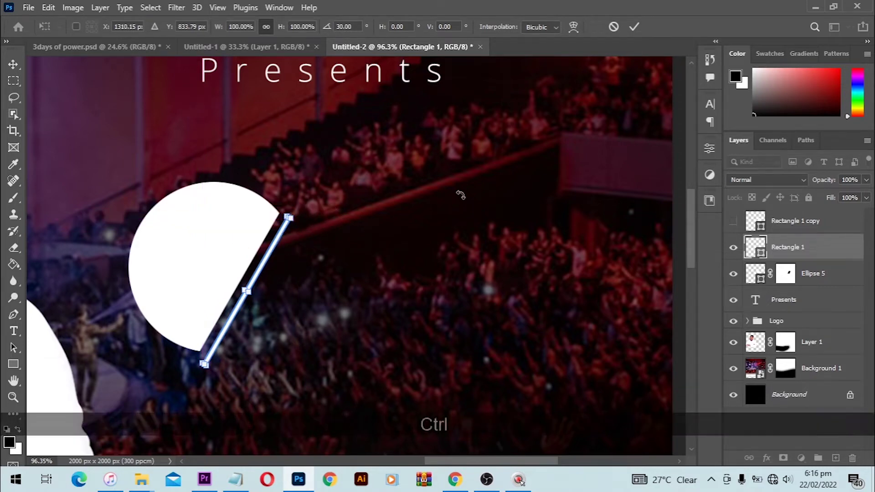
{"action": "key", "text": "ctrl+z"}
{"action": "key", "text": "ctrl+z"}
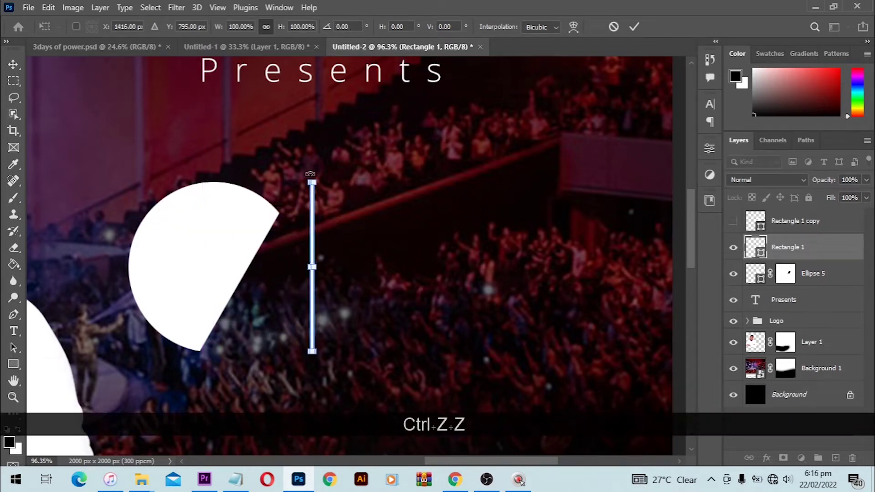
- Rotate the thin vertical line by 30°, scale it to 83.45% and position it parallel to the circle's slanted cut with a small gap
{"action": "left_click_drag", "start_coordinate": [312, 180], "coordinate": [268, 257]}
{"action": "key", "text": "Left"}
{"action": "key", "text": "Left"}
{"action": "key", "text": "Left"}
{"action": "key", "text": "Left"}
{"action": "key", "text": "Left"}
{"action": "key", "text": "Left"}
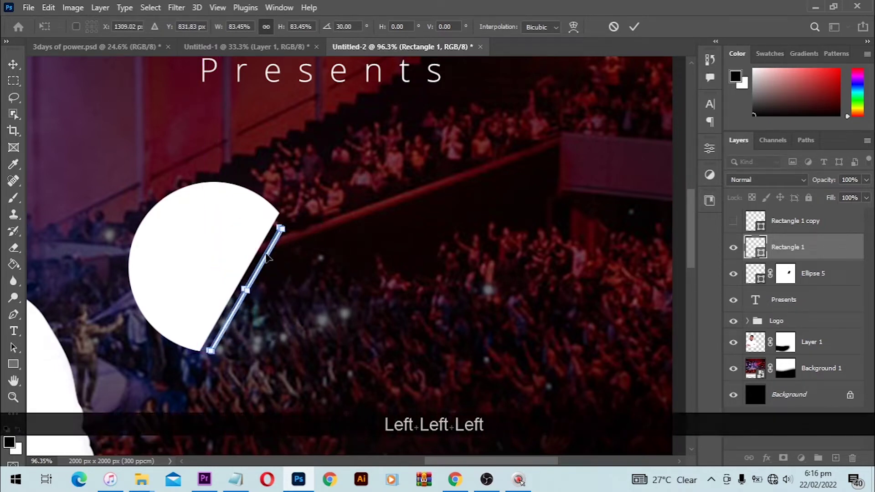
{"action": "key", "text": "Left"}
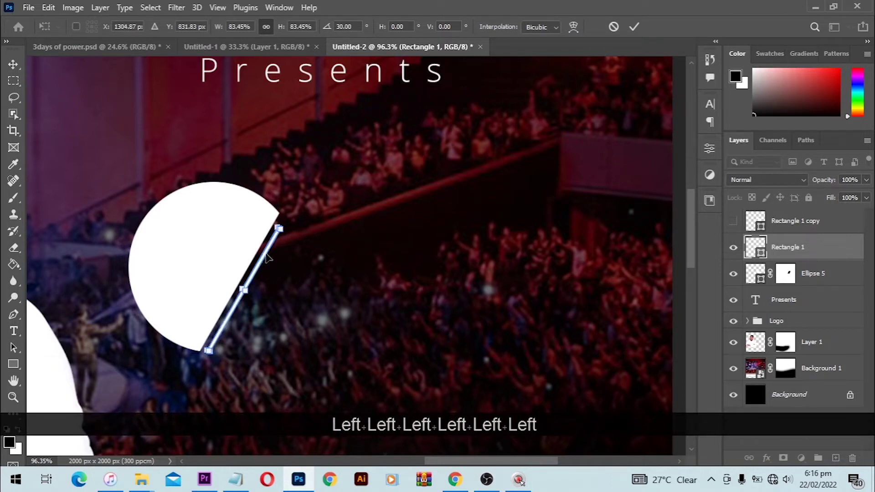
{"action": "key", "text": "Up"}
{"action": "key", "text": "Up"}
{"action": "key", "text": "Up"}
{"action": "key", "text": "Up"}
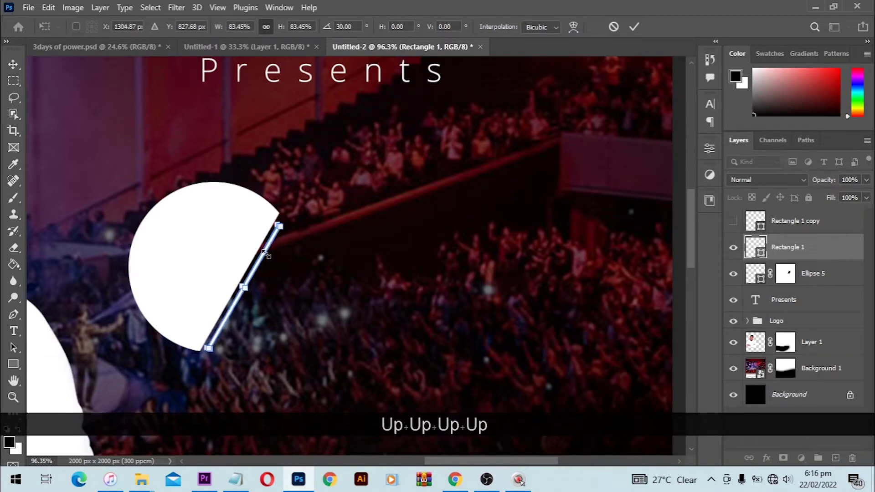
{"action": "key", "text": "Up"}
{"action": "key", "text": "Up"}
{"action": "key", "text": "Right"}
{"action": "key", "text": "Right"}
{"action": "key", "text": "Right"}
{"action": "key", "text": "Right"}
{"action": "key", "text": "Right"}
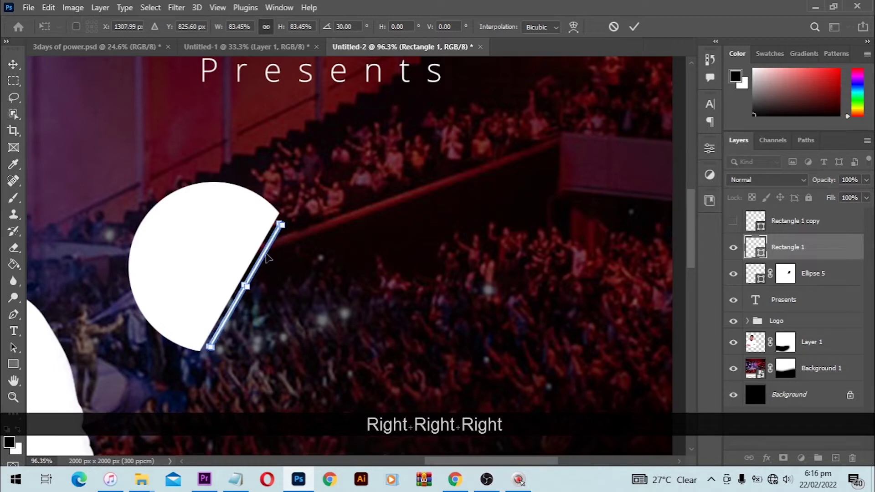
{"action": "key", "text": "Up"}
{"action": "key", "text": "Up"}
{"action": "key", "text": "Right"}
{"action": "key", "text": "Right"}
{"action": "key", "text": "Right"}
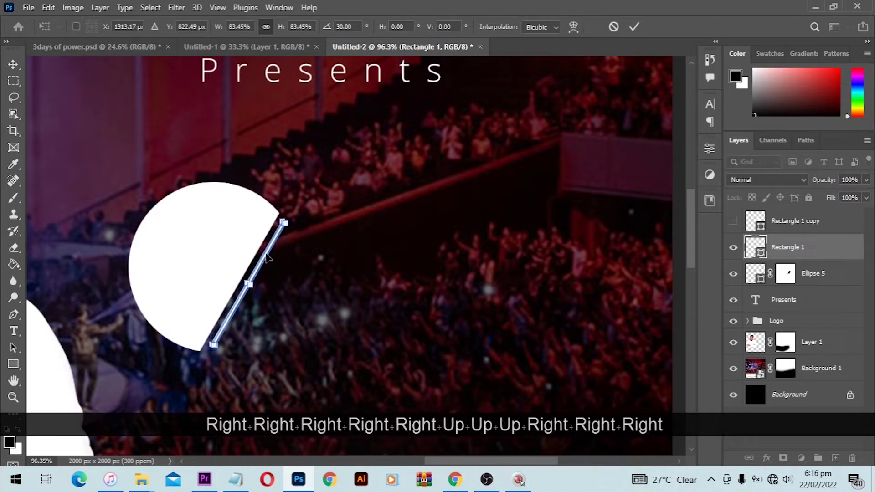
{"action": "key", "text": "Up"}
{"action": "key", "text": "Up"}
{"action": "key", "text": "Right"}
{"action": "key", "text": "Right"}
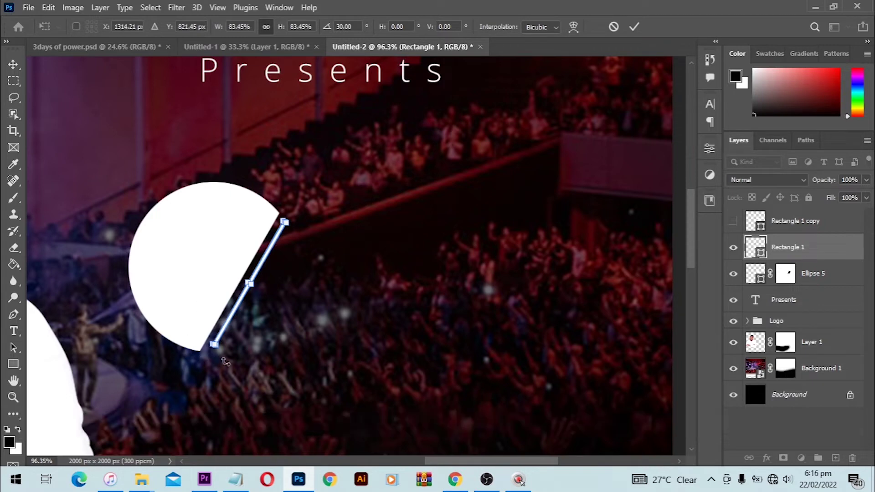
{"action": "left_click", "coordinate": [633, 26]}
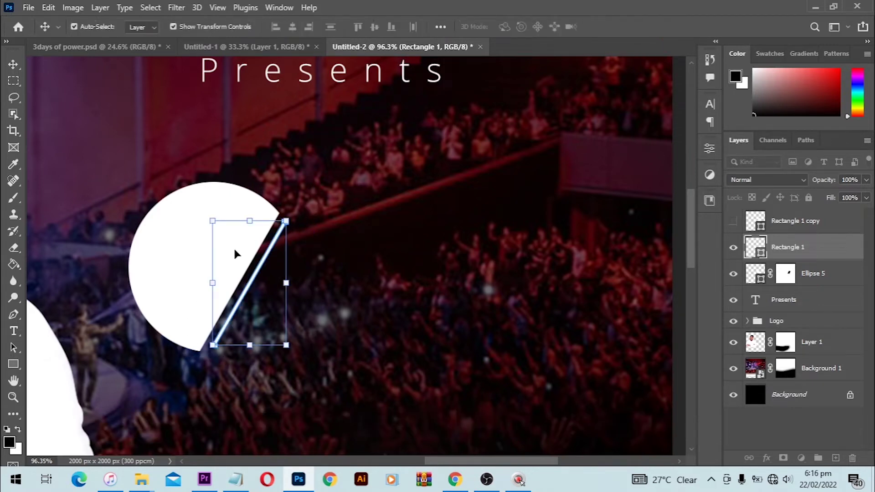
- Select the circle's layer and draw a rectangular marquee of about 172 × 70 px across the circle's bottom tip
{"action": "left_click", "coordinate": [163, 231]}
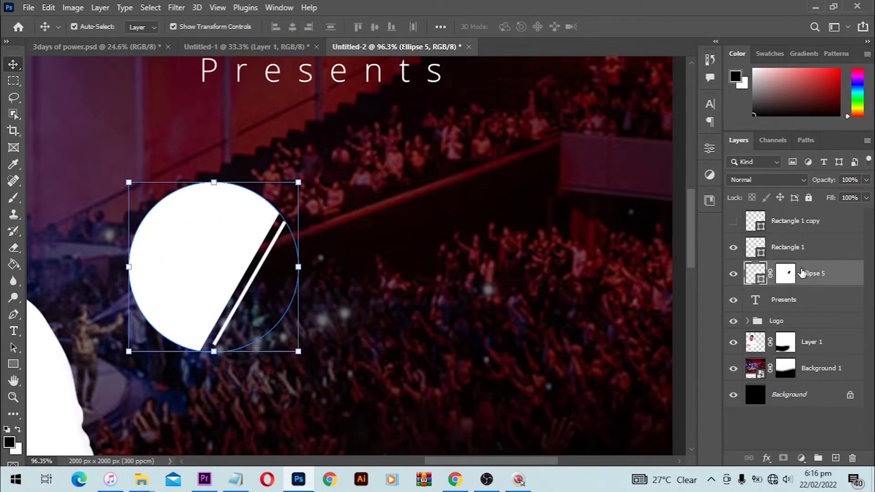
{"action": "right_click", "coordinate": [16, 81]}
{"action": "left_click", "coordinate": [82, 81]}
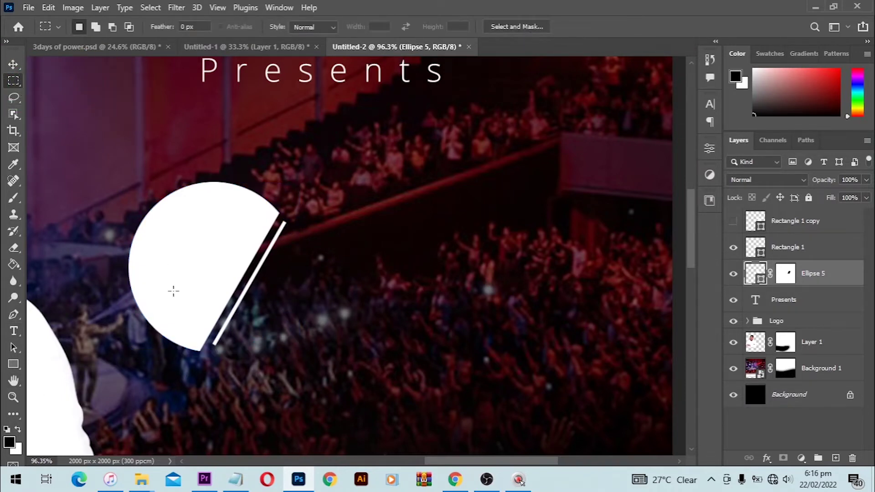
{"action": "left_click_drag", "start_coordinate": [242, 376], "coordinate": [135, 334]}
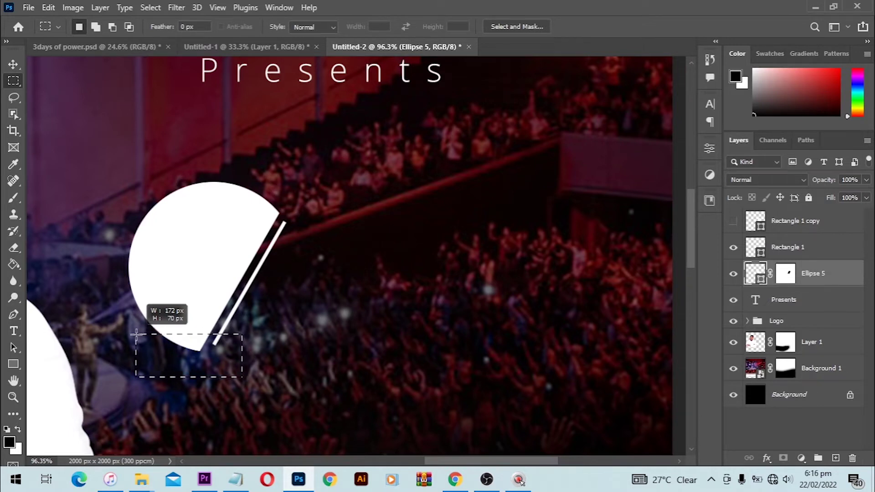
{"action": "left_click_drag", "start_coordinate": [136, 335], "coordinate": [135, 335]}
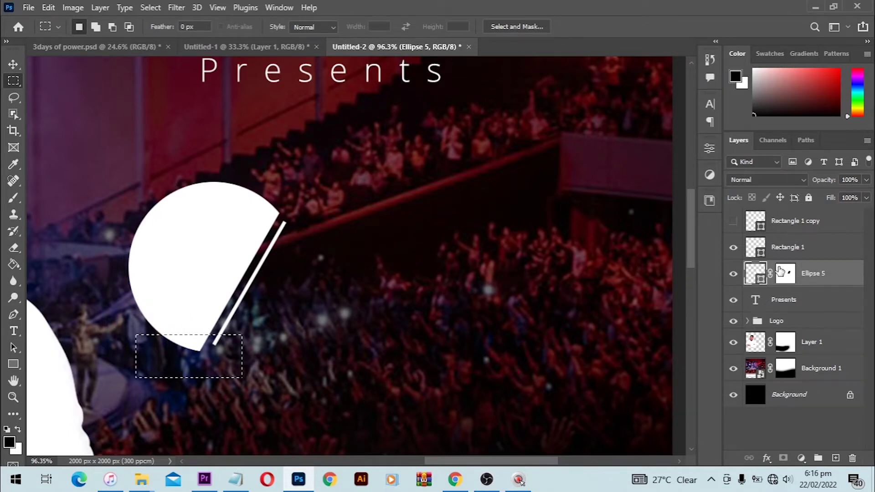
- Paint out the circle's bottom tip inside the marquee with black on the Ellipse 5 mask, and deselect
{"action": "key", "text": "b"}
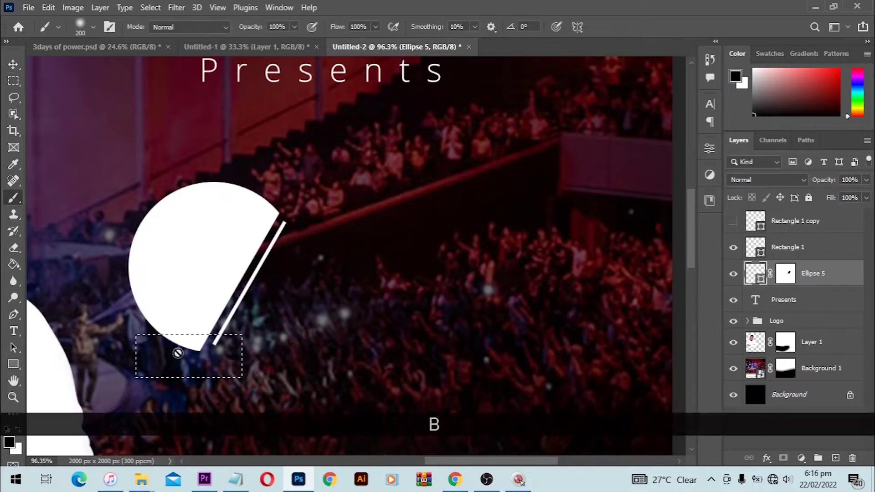
{"action": "left_click", "coordinate": [789, 274]}
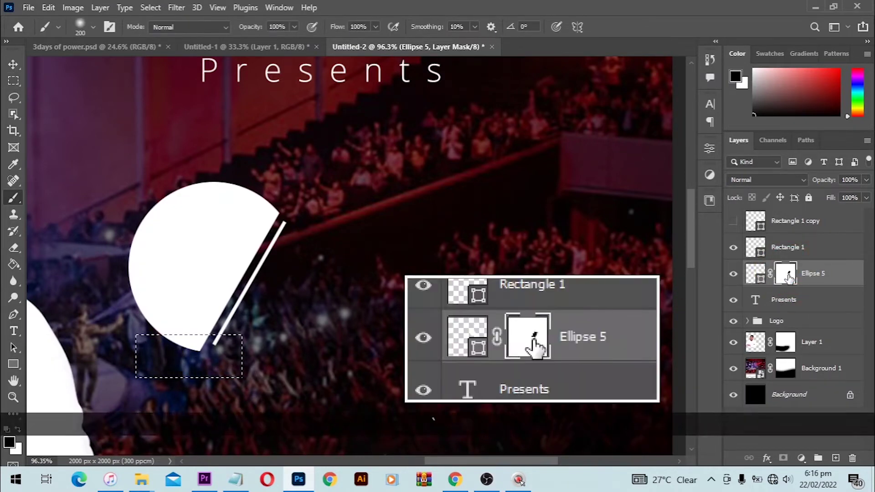
{"action": "left_click", "coordinate": [787, 276]}
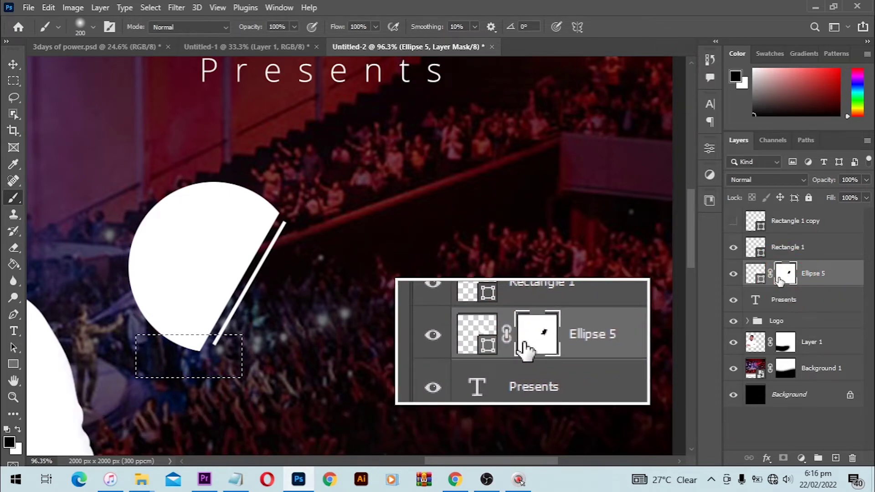
{"action": "left_click", "coordinate": [193, 352]}
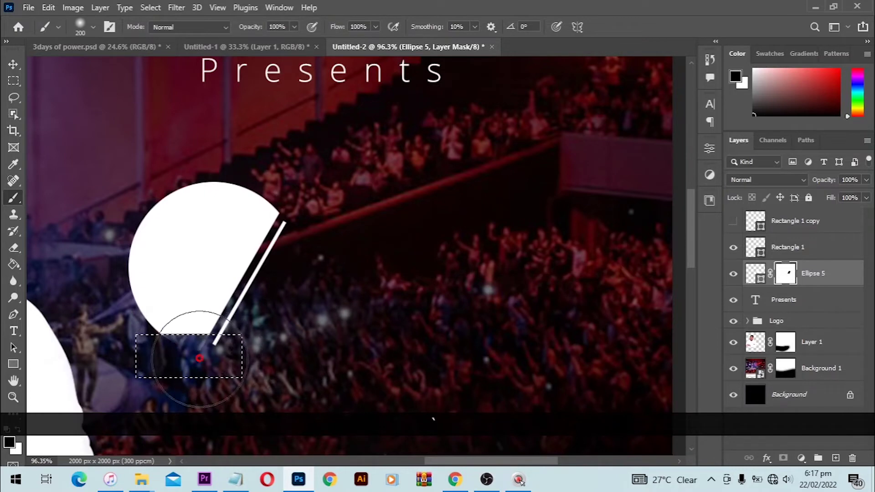
{"action": "key", "text": "ctrl+d"}
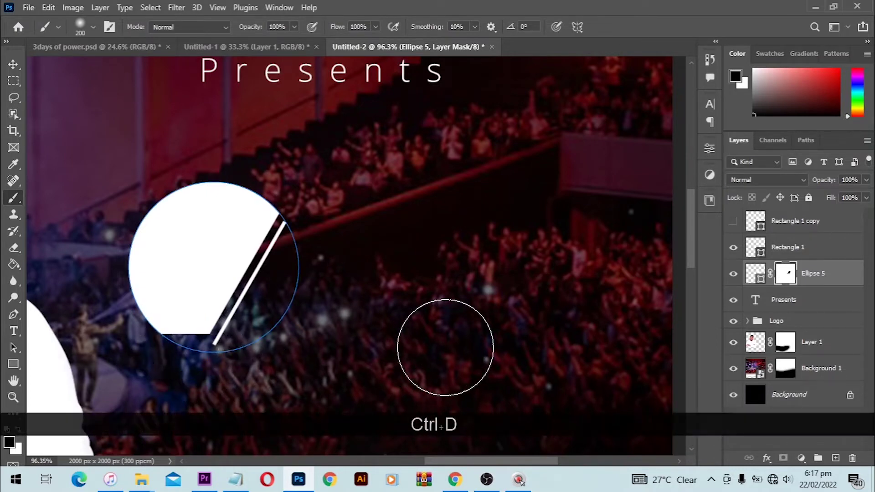
- Disable and re-enable the Ellipse 5 layer mask to compare the circle with and without it
{"action": "key", "text": "v"}
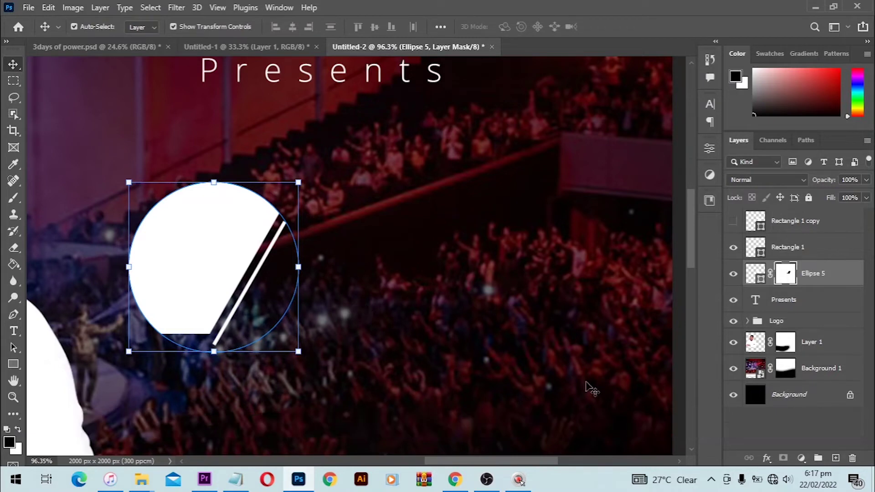
{"action": "left_click", "coordinate": [786, 277], "text": "shift"}
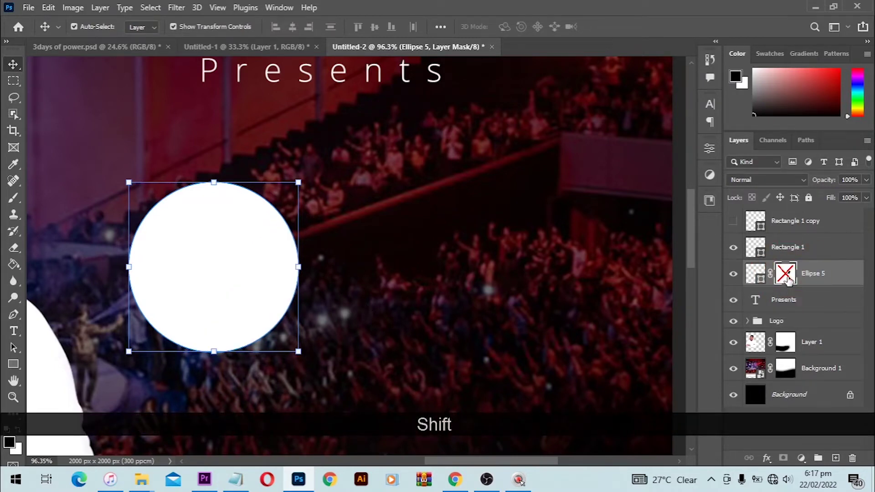
{"action": "left_click", "coordinate": [788, 276], "text": "shift"}
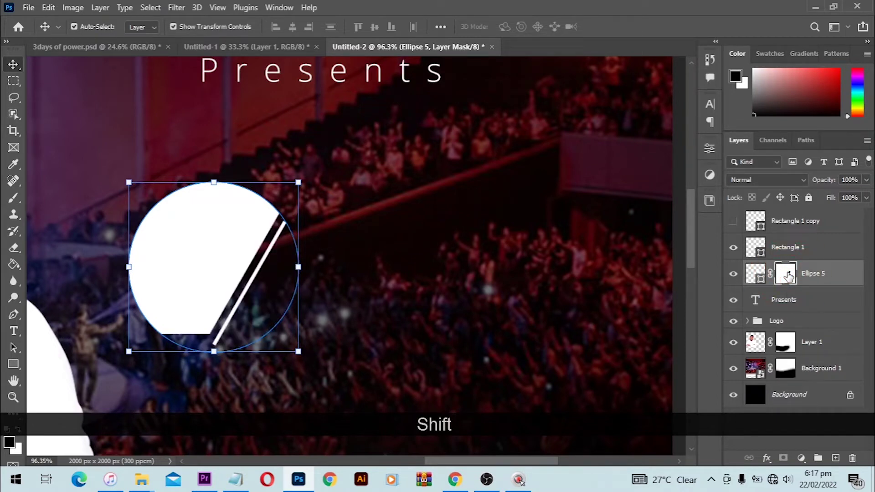
{"action": "left_click", "coordinate": [788, 276], "text": "shift"}
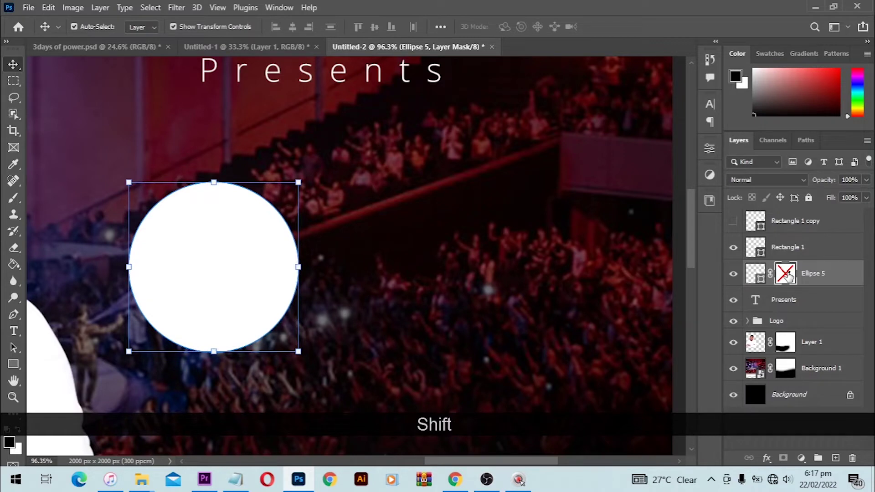
{"action": "left_click", "coordinate": [788, 276], "text": "shift"}
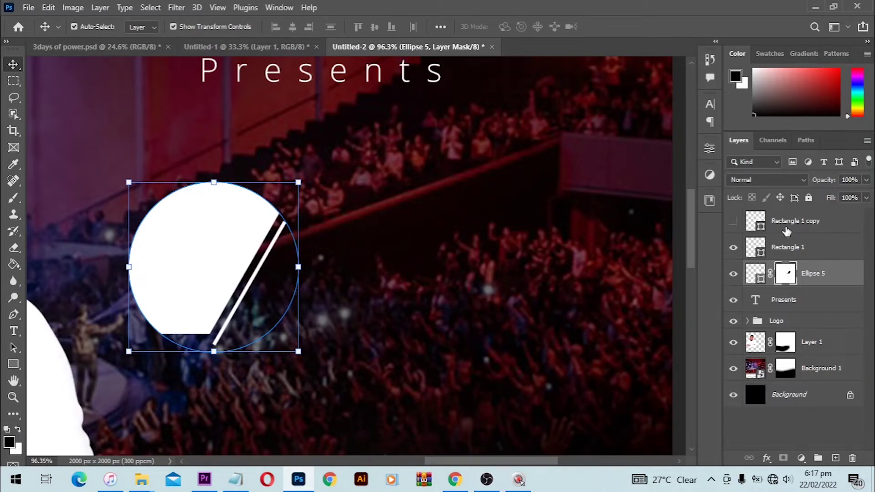
- Add a layer mask to Rectangle 1 and draw a rectangular marquee over the slanted line's lower end, level with the circle's flat base
{"action": "left_click", "coordinate": [759, 253]}
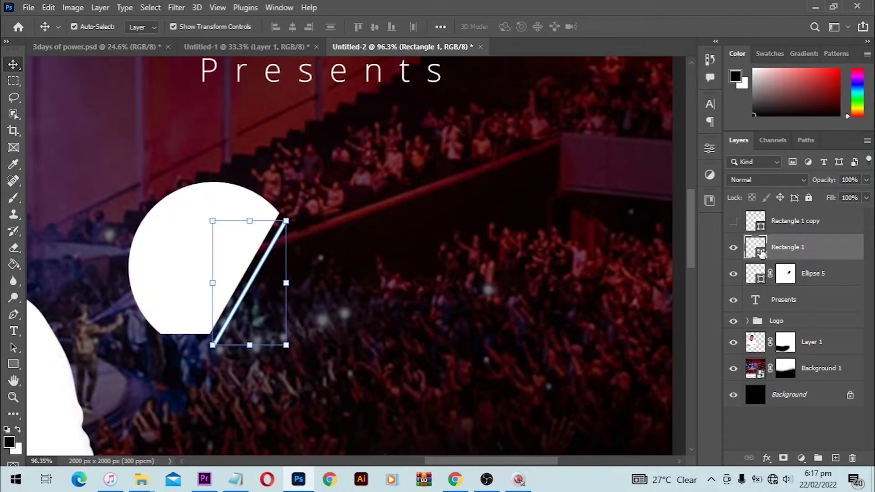
{"action": "left_click", "coordinate": [784, 458]}
{"action": "key", "text": "m"}
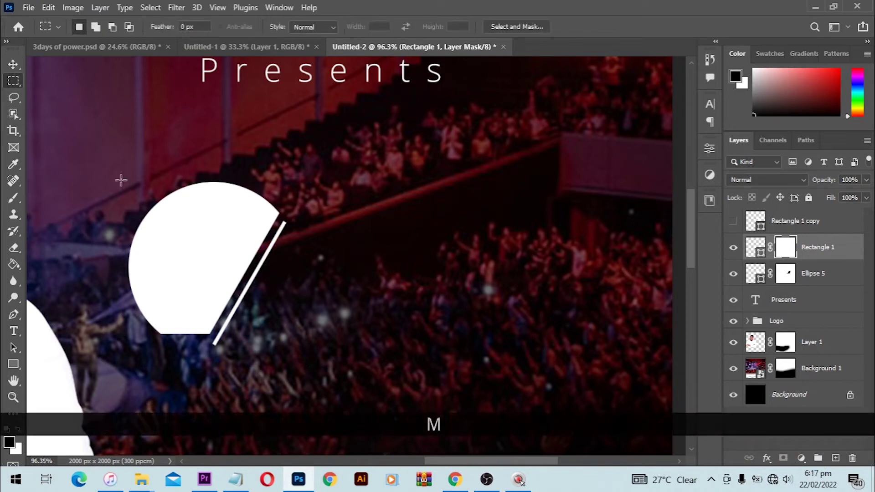
{"action": "right_click", "coordinate": [18, 75]}
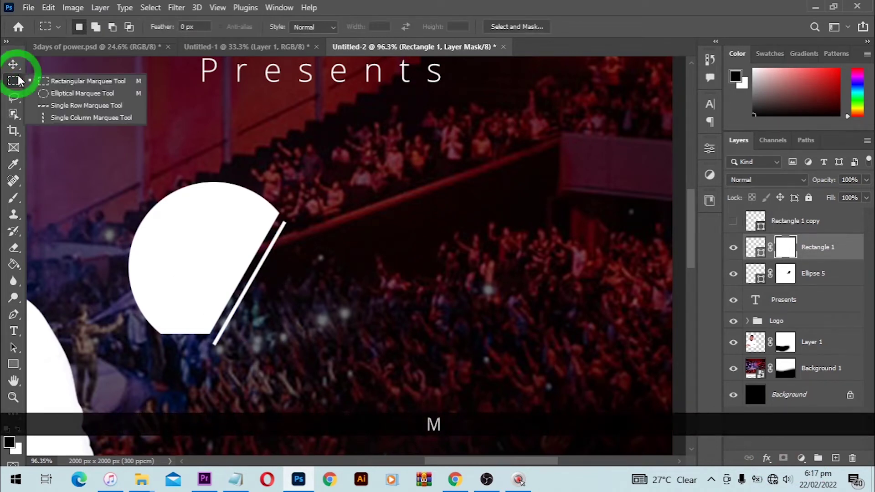
{"action": "left_click", "coordinate": [61, 81]}
{"action": "left_click_drag", "start_coordinate": [286, 383], "coordinate": [136, 332]}
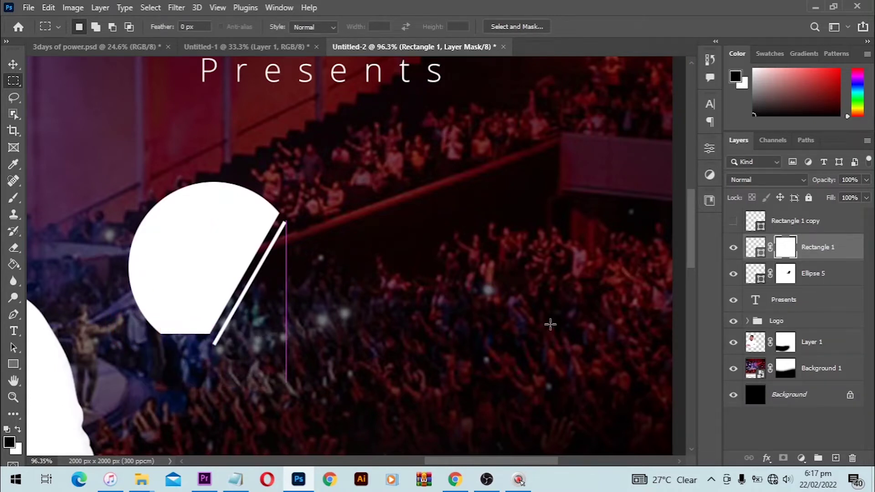
- Paint out the slanted line's lower end inside the marquee with black on the Rectangle 1 mask, and deselect
{"action": "key", "text": "b"}
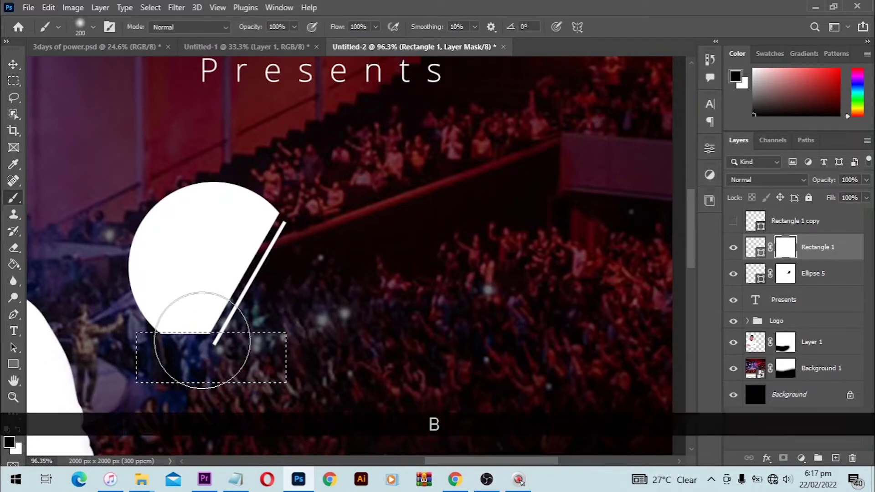
{"action": "left_click", "coordinate": [209, 339]}
{"action": "key", "text": "ctrl+d"}
{"action": "key", "text": "v"}
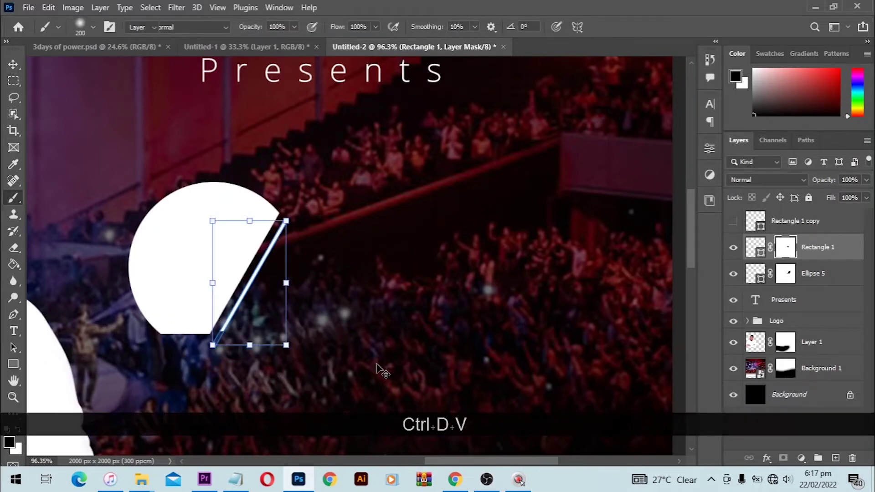
- Add a text layer reading "3" on the white cut circle
{"action": "scroll", "coordinate": [429, 353], "scroll_direction": "down", "scroll_amount": 3}
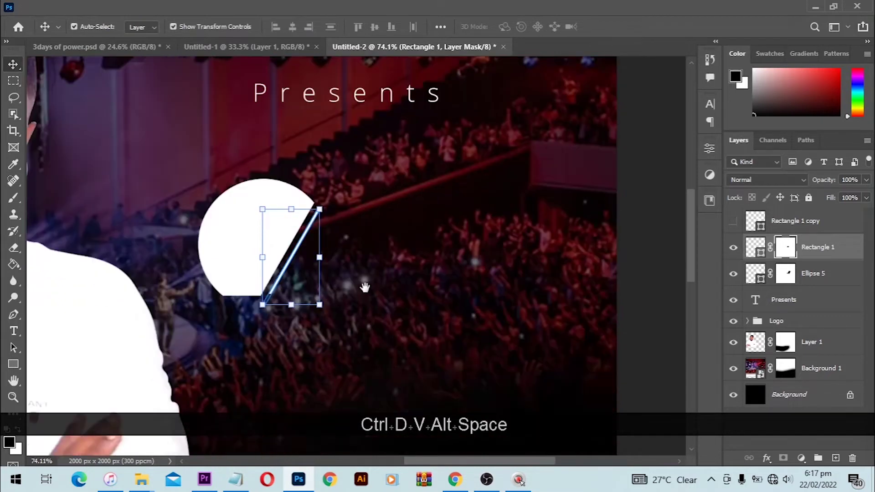
{"action": "left_click_drag", "start_coordinate": [365, 282], "coordinate": [470, 369]}
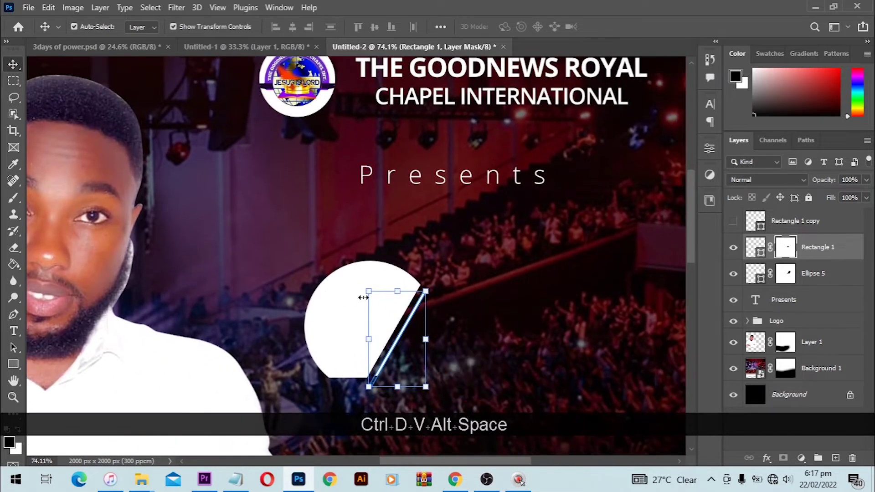
{"action": "left_click_drag", "start_coordinate": [564, 297], "coordinate": [496, 295]}
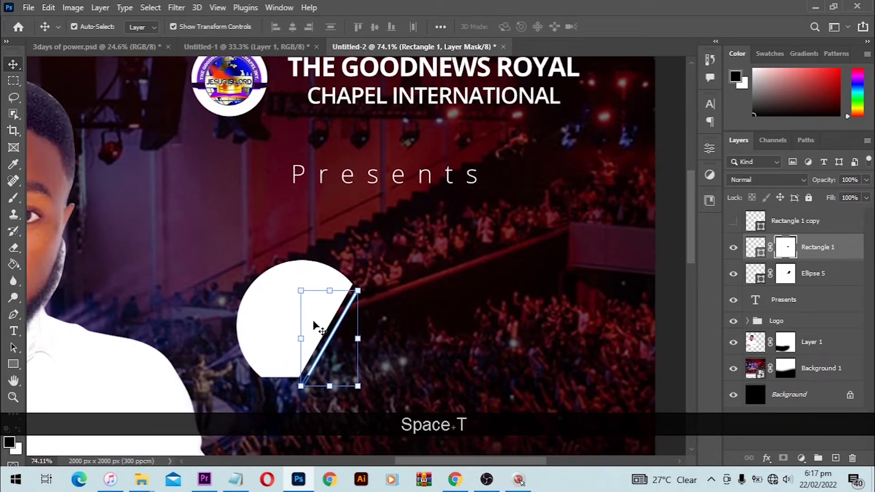
{"action": "key", "text": "t"}
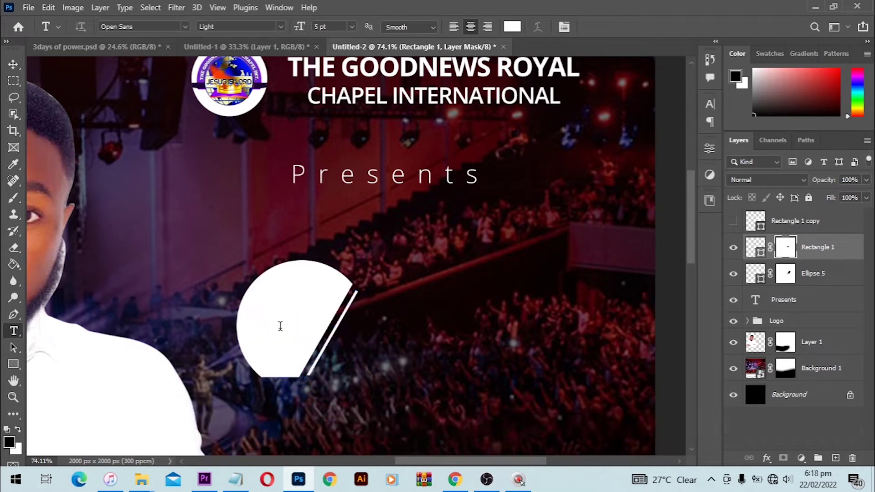
{"action": "left_click", "coordinate": [280, 325]}
{"action": "type", "text": "3"}
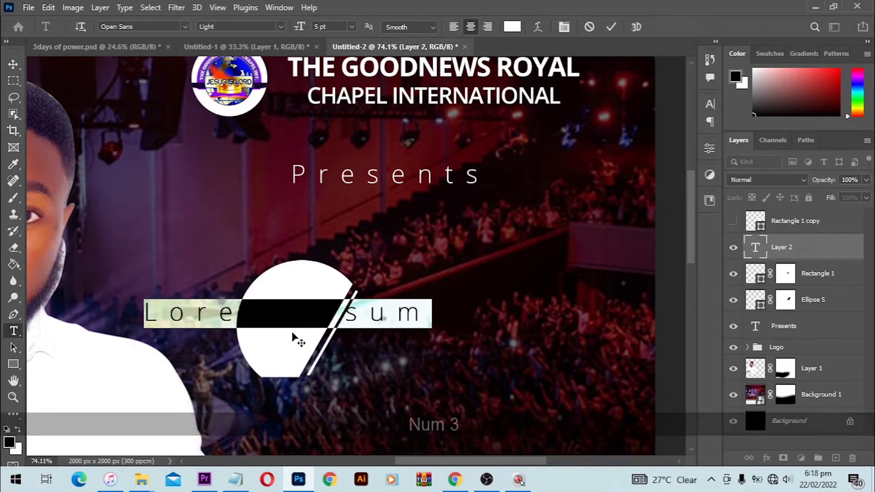
- Set the 3 to Open Sans Extrabold with text colour 000000 and commit the text
{"action": "key", "text": "ctrl+a"}
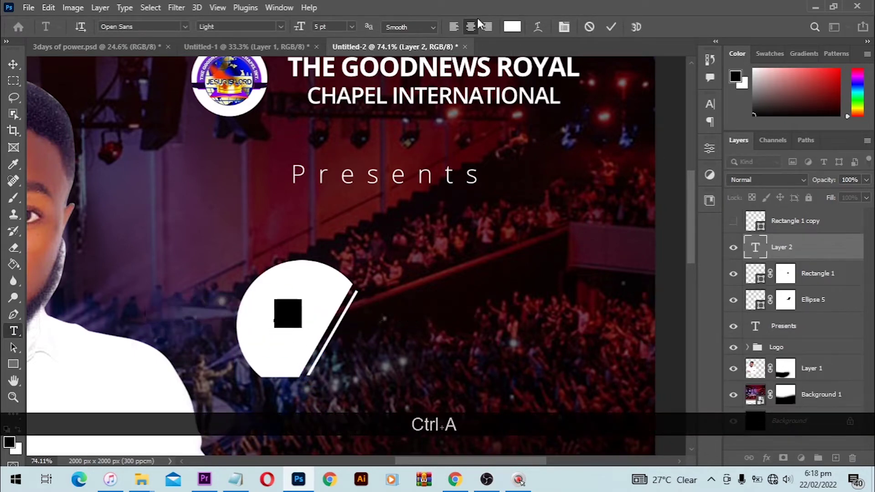
{"action": "left_click", "coordinate": [710, 103]}
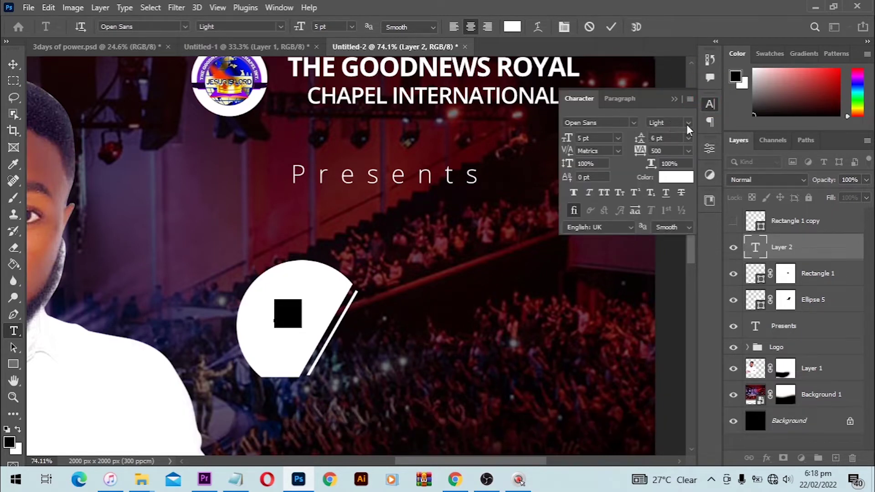
{"action": "left_click", "coordinate": [688, 123]}
{"action": "left_click", "coordinate": [674, 217]}
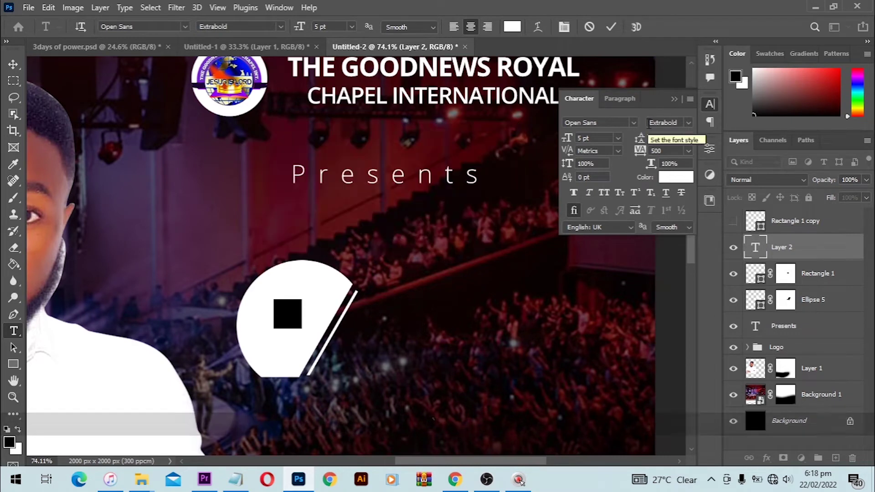
{"action": "left_click", "coordinate": [668, 177]}
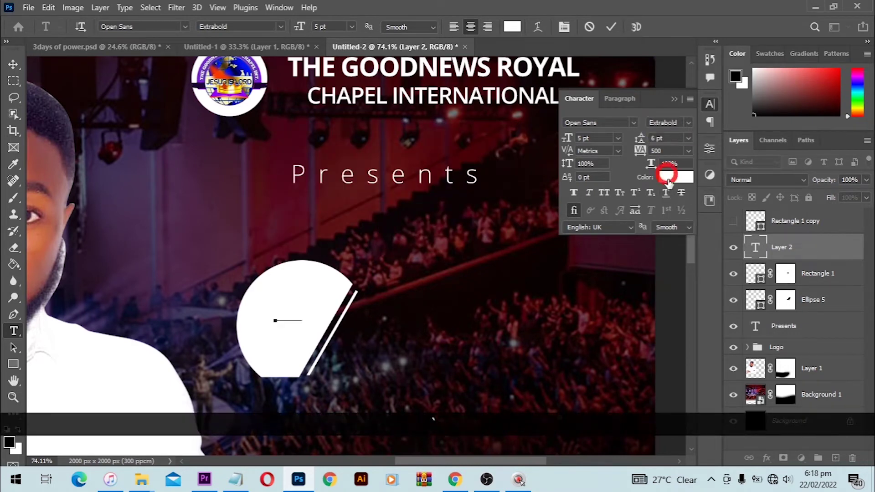
{"action": "left_click", "coordinate": [413, 216]}
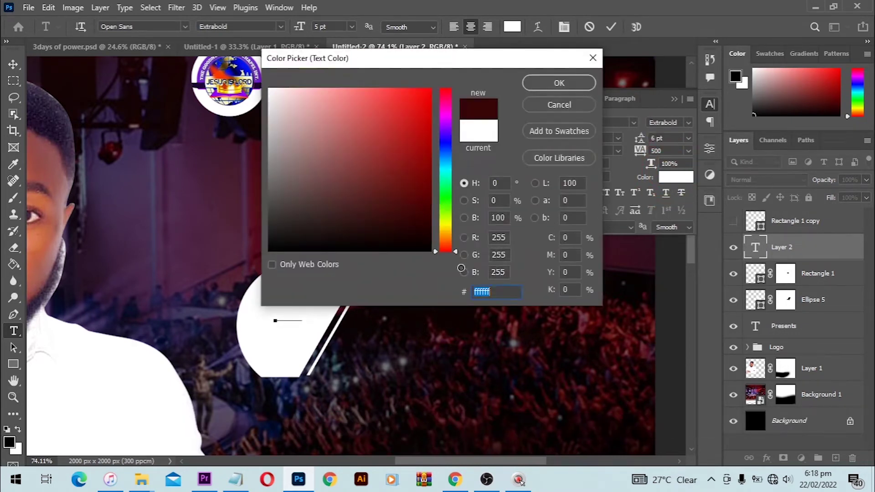
{"action": "type", "text": "000000"}
{"action": "left_click", "coordinate": [559, 83]}
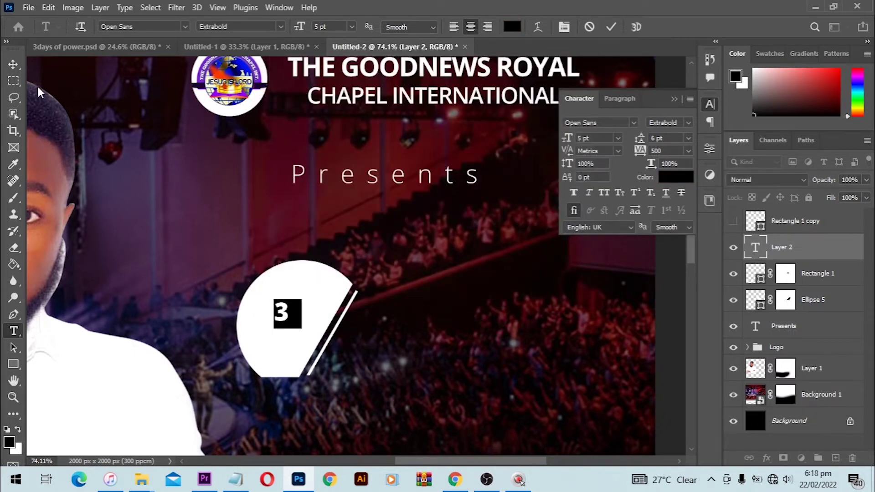
{"action": "left_click", "coordinate": [19, 66]}
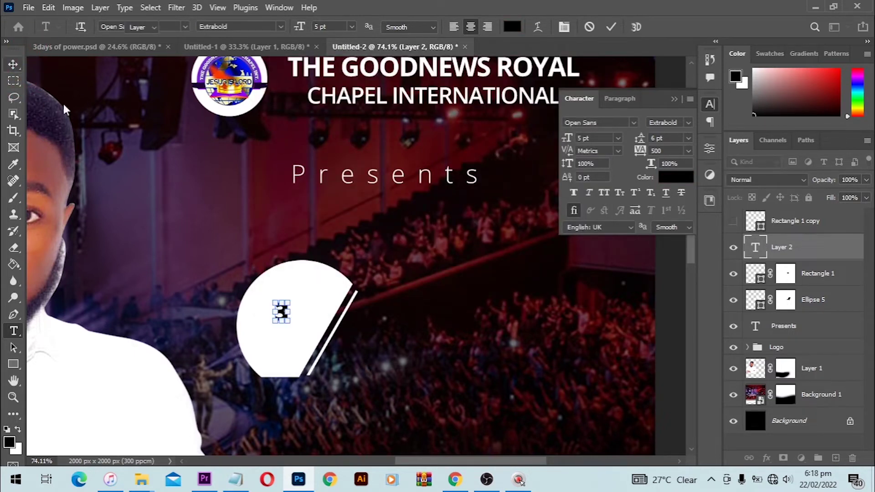
- Scale the 3 to 326.61% and set its tracking to 0
{"action": "key", "text": "ctrl+t"}
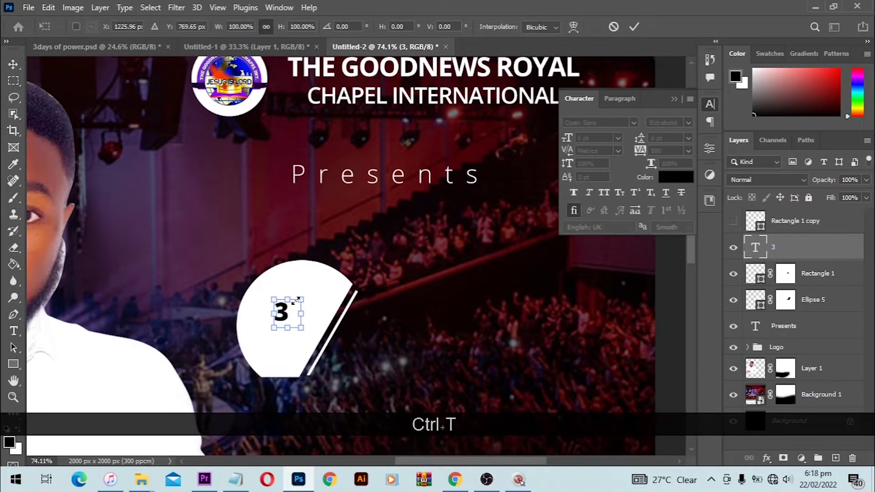
{"action": "left_click_drag", "start_coordinate": [290, 302], "coordinate": [345, 270]}
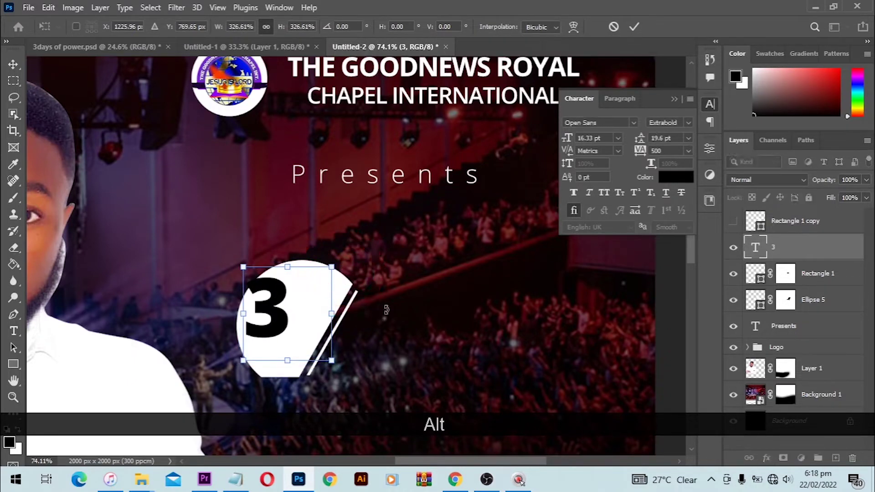
{"action": "key", "text": "Return"}
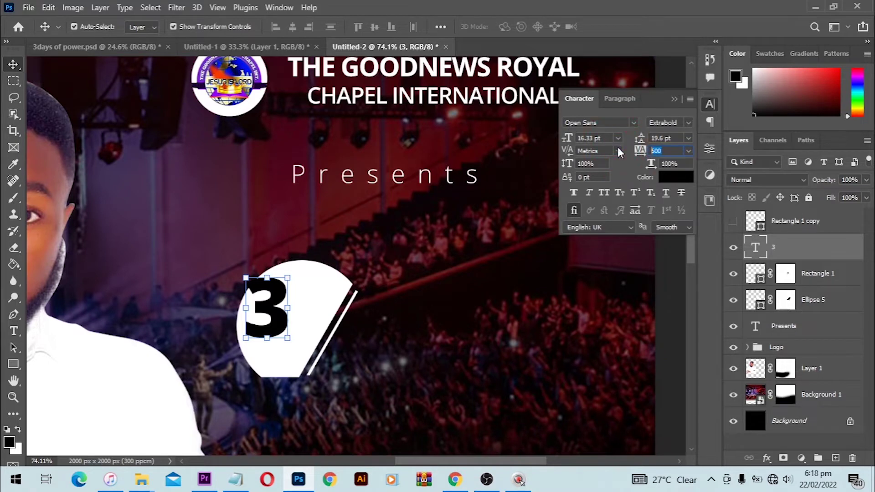
{"action": "type", "text": "0"}
{"action": "key", "text": "Return"}
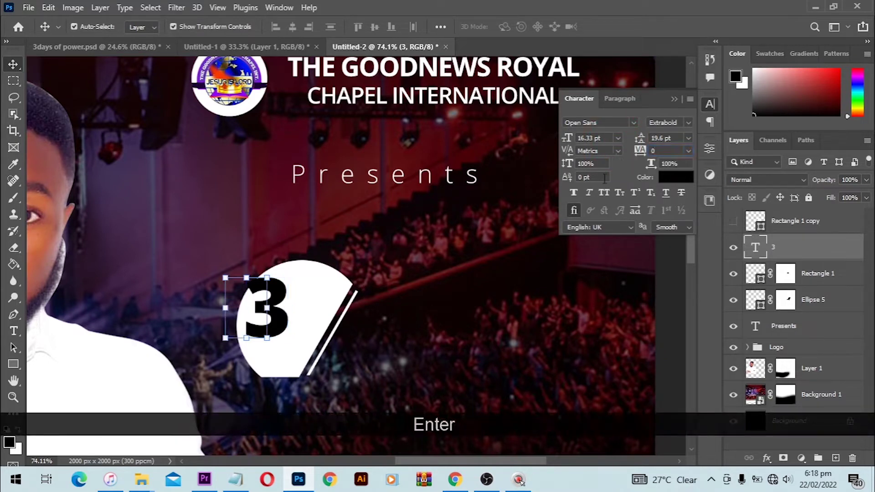
- Move the 3 to the middle of the white cut circle and nudge it slightly up and to the left
{"action": "left_click_drag", "start_coordinate": [262, 309], "coordinate": [299, 319]}
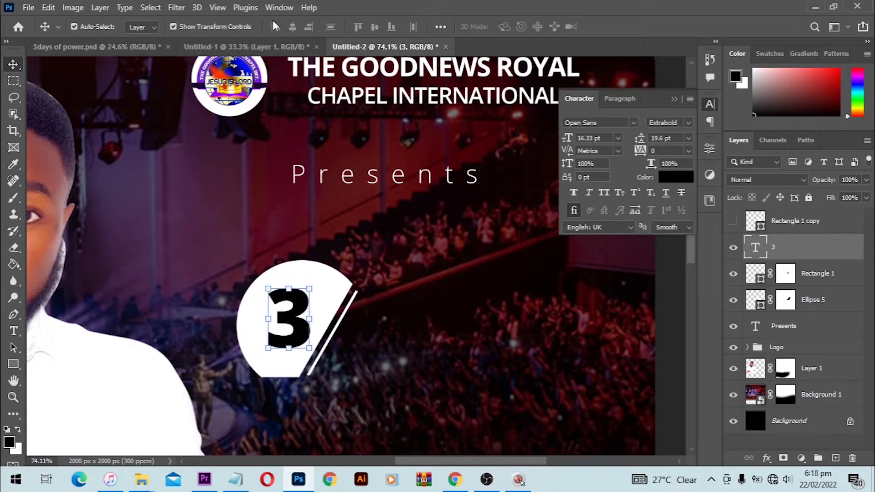
{"action": "left_click", "coordinate": [278, 8]}
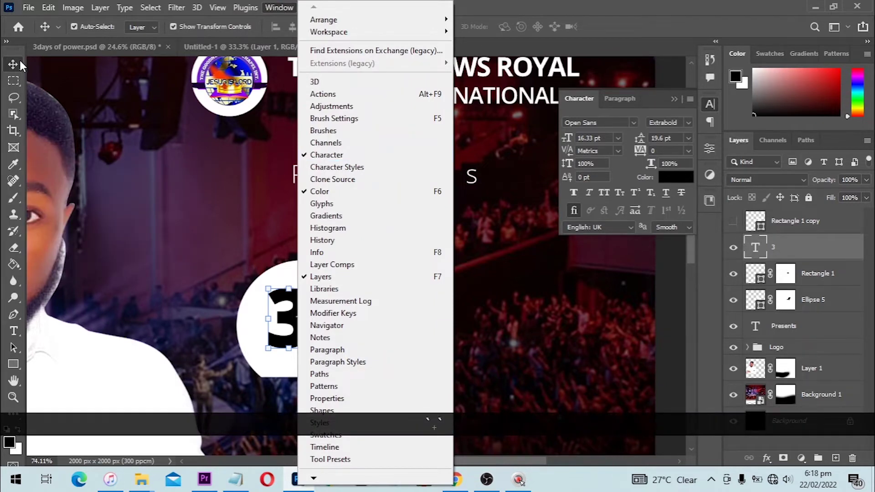
{"action": "left_click", "coordinate": [336, 156]}
{"action": "key", "text": "Left"}
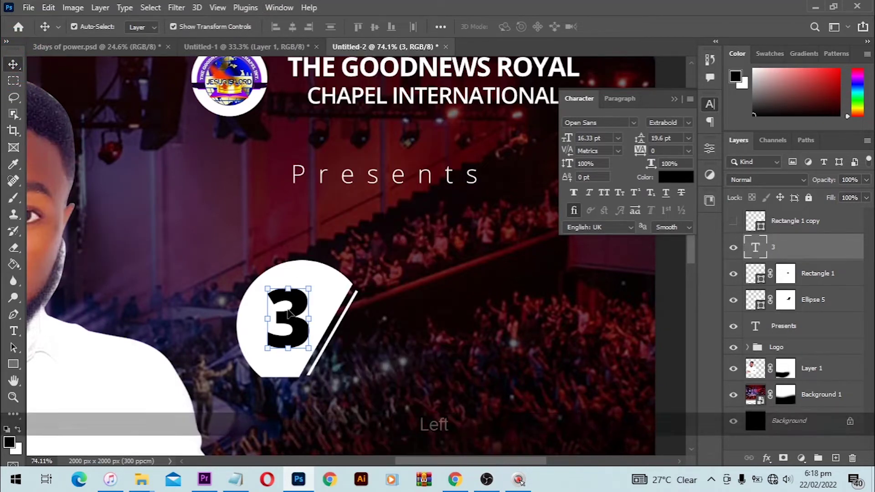
{"action": "key", "text": "Up"}
{"action": "key", "text": "Up"}
{"action": "key", "text": "Left"}
{"action": "scroll", "coordinate": [478, 303], "scroll_direction": "down", "scroll_amount": 3}
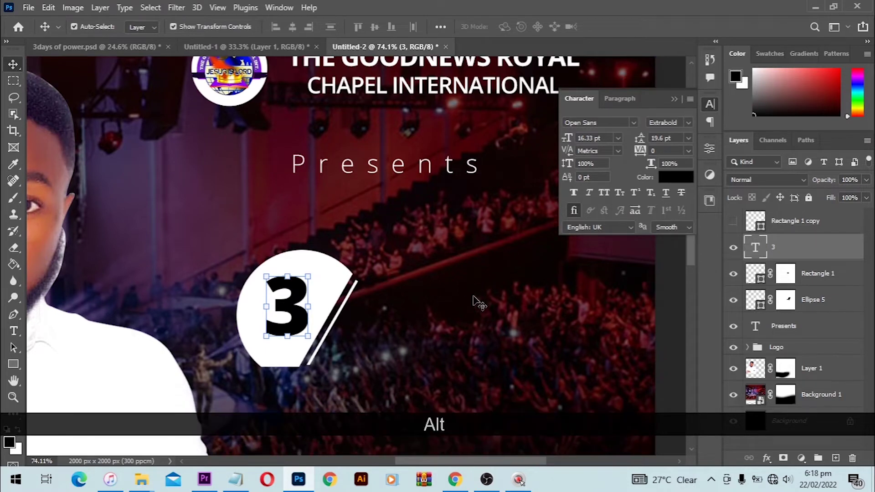
{"action": "left_click_drag", "start_coordinate": [447, 298], "coordinate": [439, 299]}
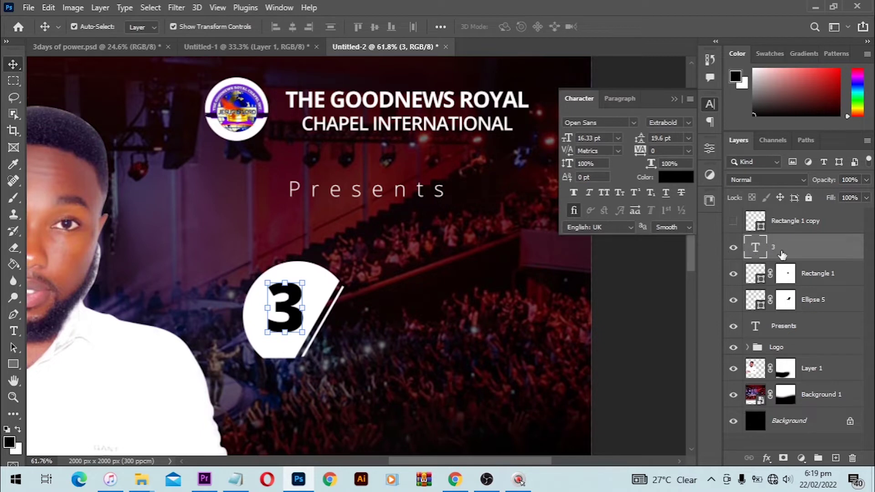
- Apply a Gradient Overlay to the 3 and change the gradient's first colour stop, at location 0%, to bright red
{"action": "left_click", "coordinate": [769, 462]}
{"action": "left_click", "coordinate": [790, 417]}
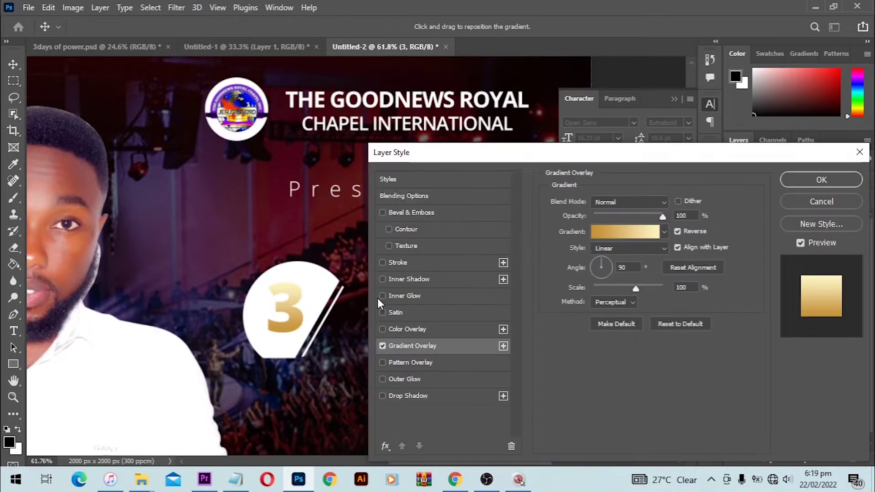
{"action": "left_click", "coordinate": [635, 233]}
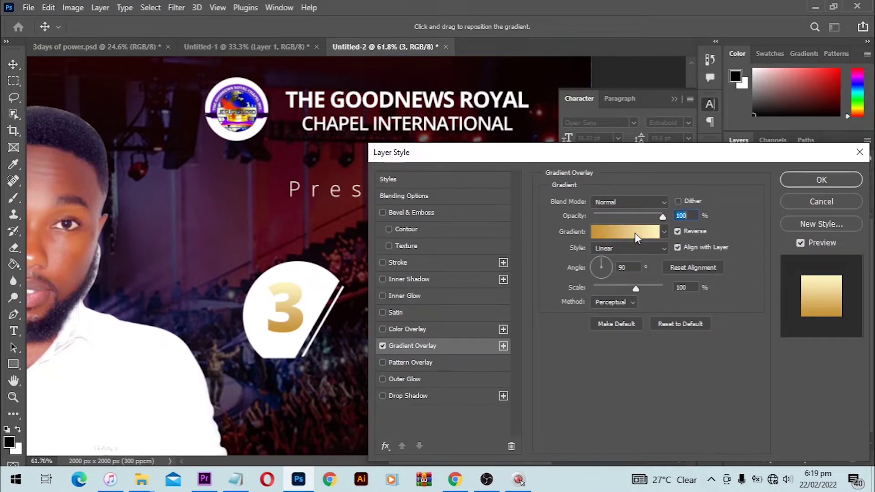
{"action": "scroll", "coordinate": [371, 133], "scroll_direction": "down", "scroll_amount": 5}
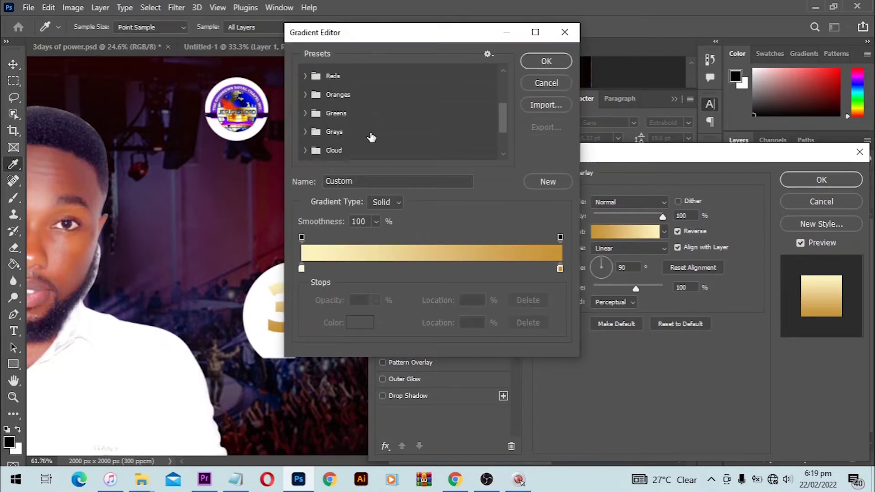
{"action": "left_click", "coordinate": [301, 269]}
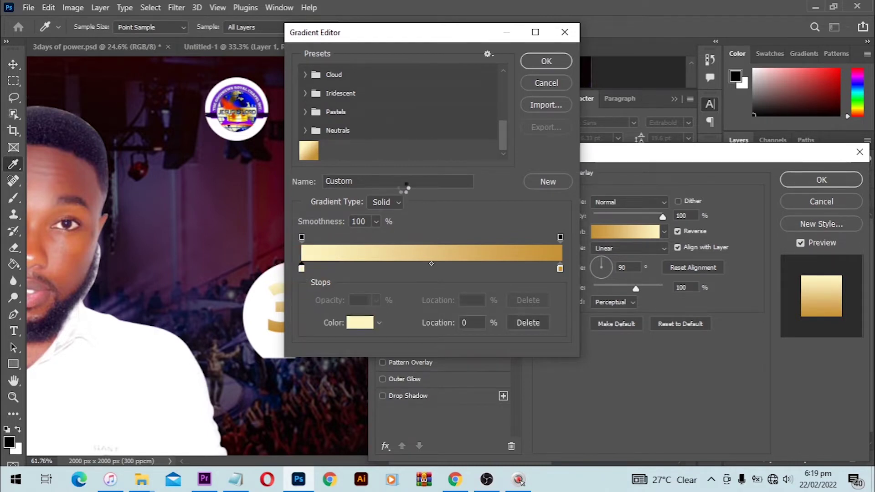
{"action": "left_click", "coordinate": [359, 322]}
{"action": "left_click_drag", "start_coordinate": [445, 231], "coordinate": [430, 89]}
{"action": "left_click", "coordinate": [557, 83]}
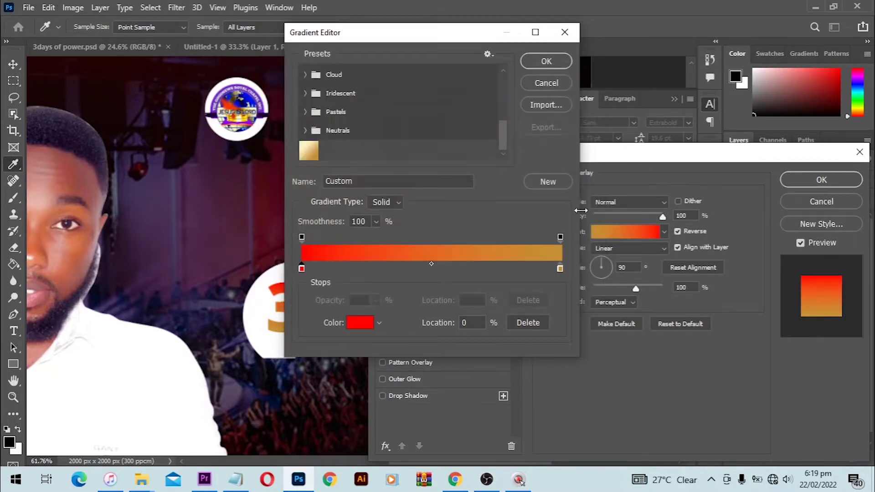
- Change the gradient's second colour stop, at location 100%, to dark red ae0404 and accept the edited gradient
{"action": "left_click", "coordinate": [561, 268]}
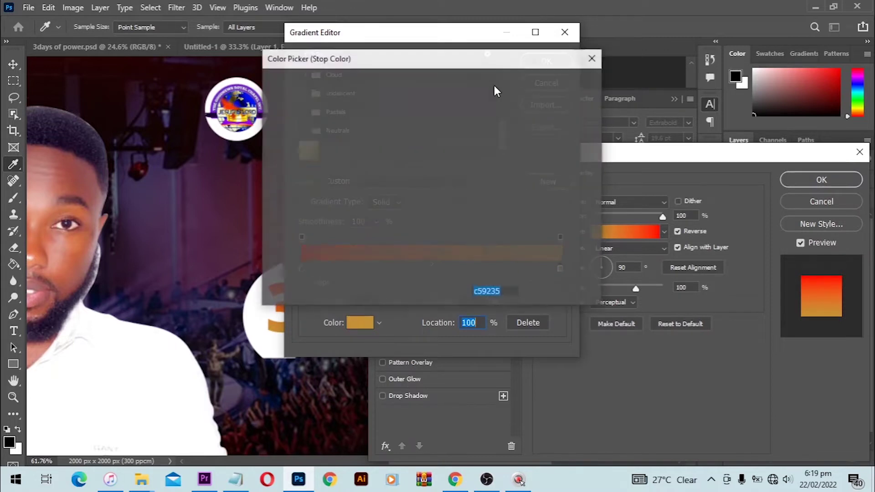
{"action": "left_click", "coordinate": [446, 96]}
{"action": "left_click", "coordinate": [445, 88]}
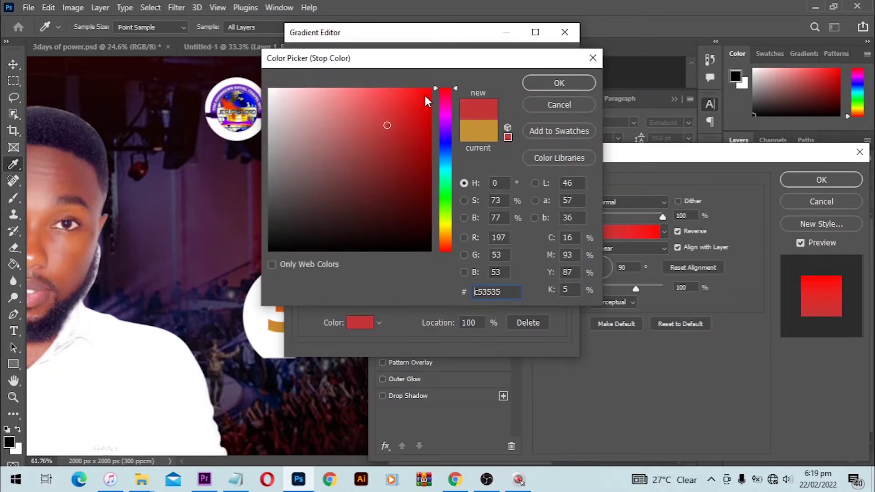
{"action": "left_click", "coordinate": [431, 89]}
{"action": "mouse_move", "coordinate": [427, 149]}
{"action": "left_mouse_down"}
{"action": "mouse_move", "coordinate": [420, 124]}
{"action": "mouse_move", "coordinate": [427, 140]}
{"action": "left_mouse_up"}
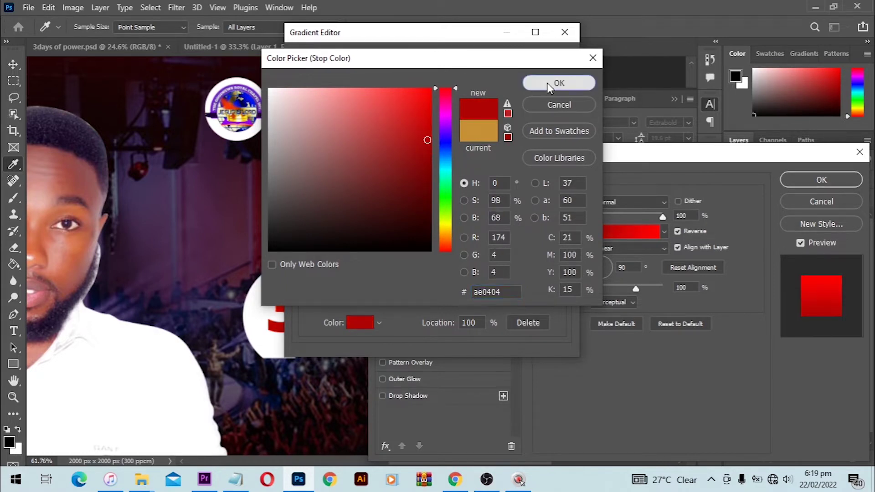
{"action": "left_click", "coordinate": [547, 83]}
{"action": "left_click", "coordinate": [545, 62]}
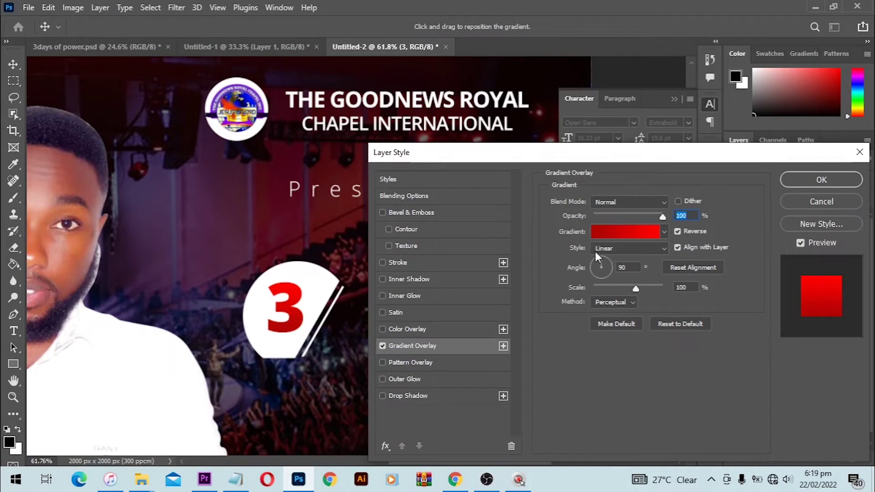
- Set the 3's Gradient Overlay style to Radial with Reverse off, apply the layer style and collapse the Character settings
{"action": "key", "text": "Tab"}
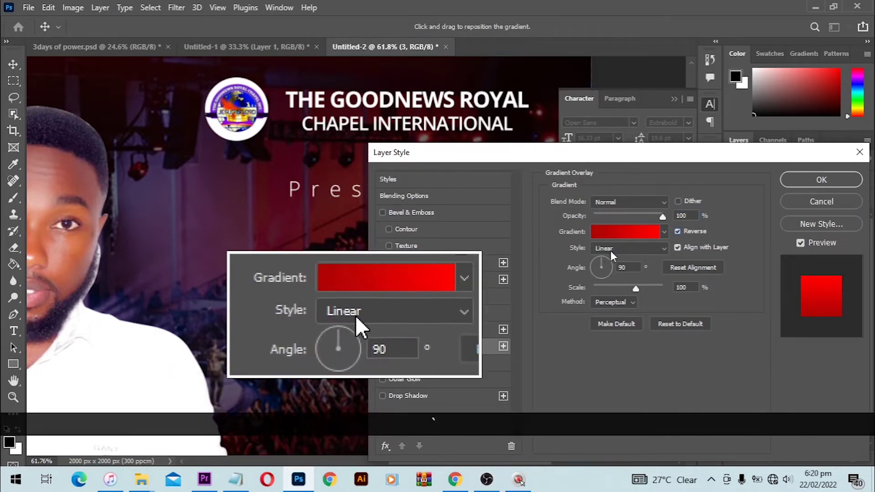
{"action": "left_click", "coordinate": [611, 251]}
{"action": "left_click", "coordinate": [613, 269]}
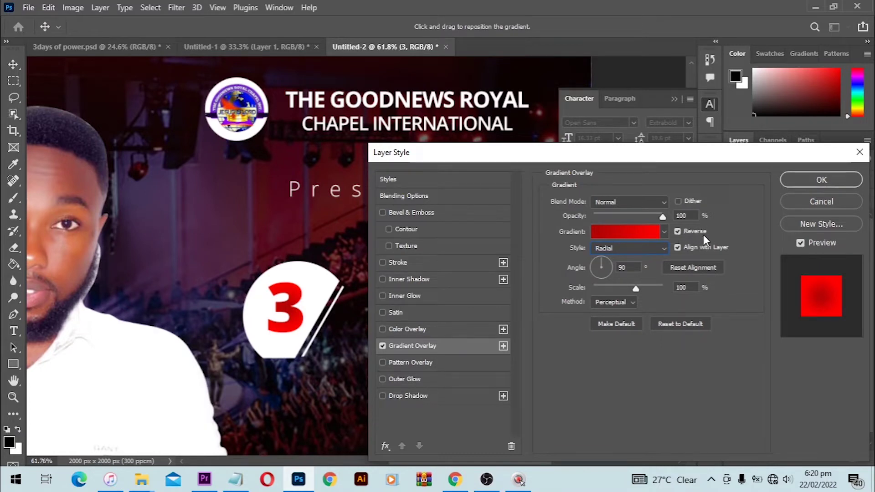
{"action": "left_click", "coordinate": [677, 231]}
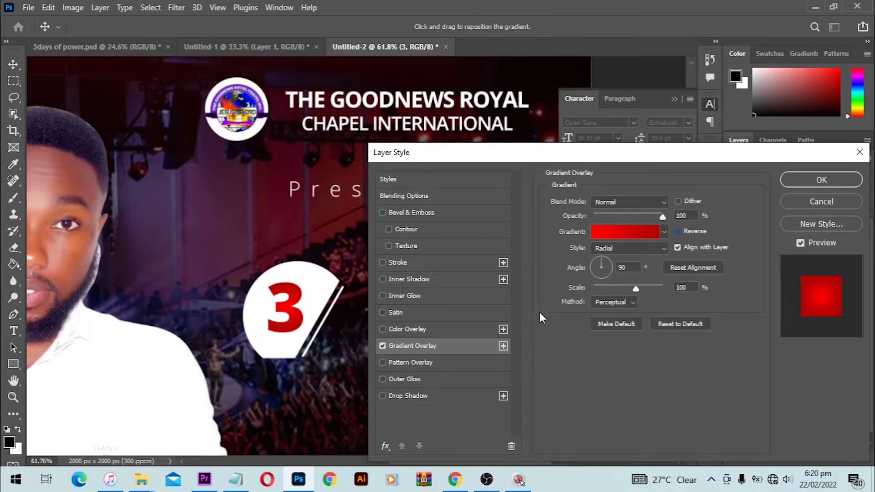
{"action": "left_click", "coordinate": [800, 181]}
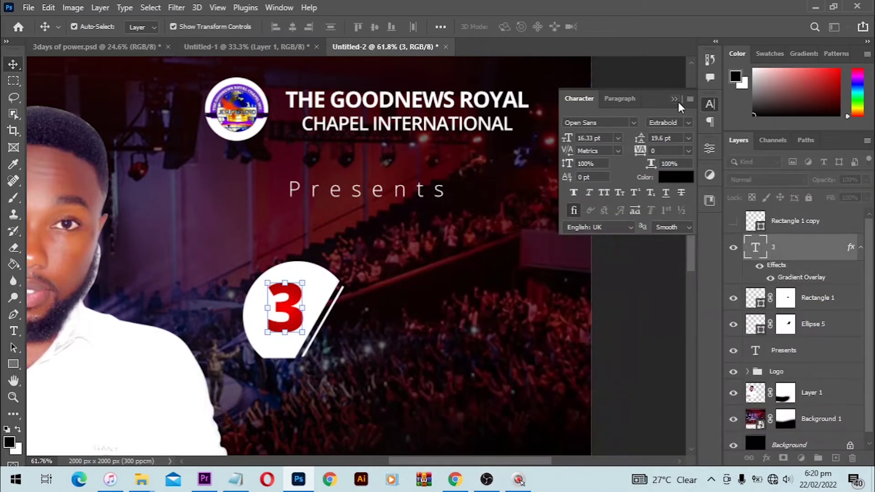
{"action": "left_click", "coordinate": [674, 100]}
- Scale the preacher's portrait to 91.60% about its centre and move it against the flyer's left edge
{"action": "scroll", "coordinate": [591, 212], "scroll_direction": "down", "scroll_amount": 1, "text": "alt"}
{"action": "scroll", "coordinate": [497, 299], "scroll_direction": "down", "scroll_amount": 1, "text": "alt"}
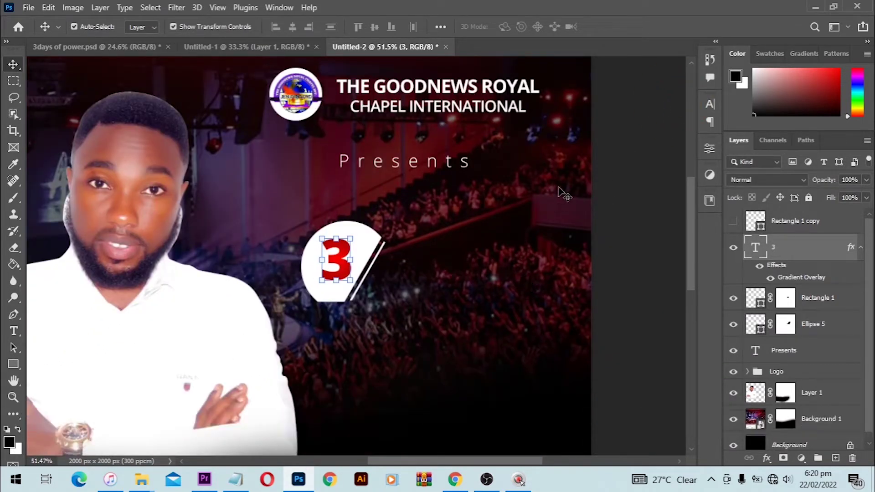
{"action": "left_click_drag", "start_coordinate": [563, 186], "coordinate": [555, 221]}
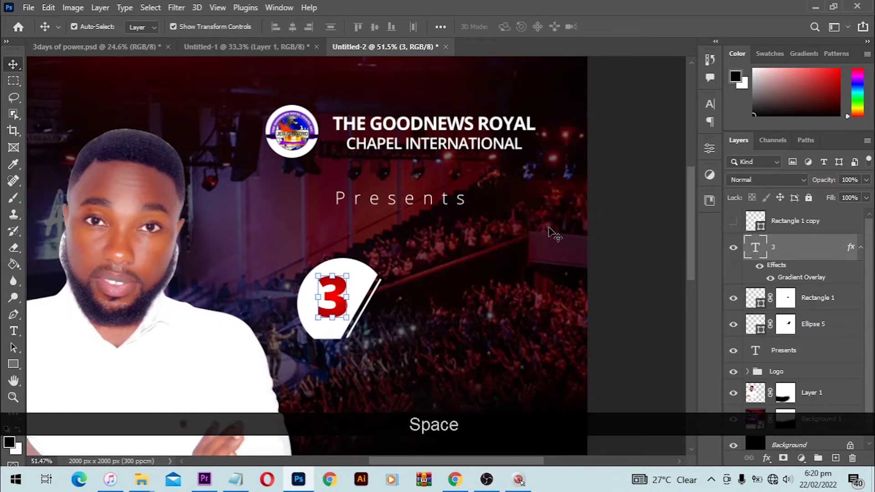
{"action": "key", "text": "ctrl+0"}
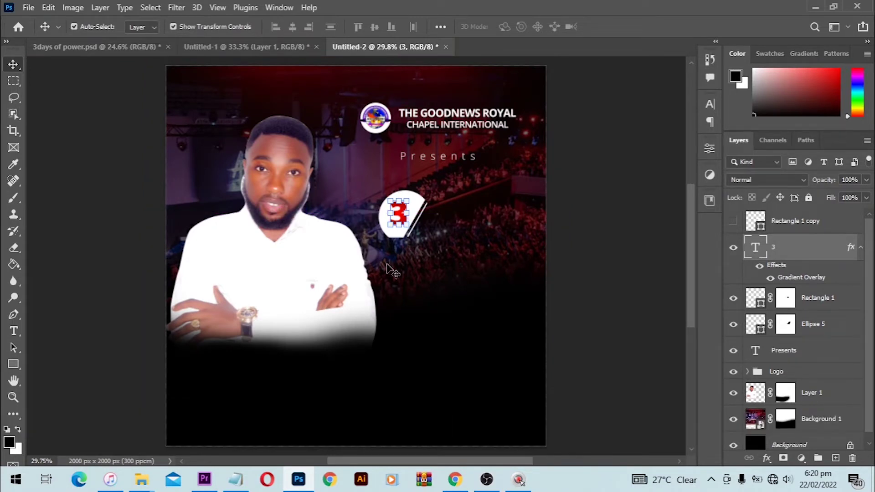
{"action": "left_click", "coordinate": [282, 247]}
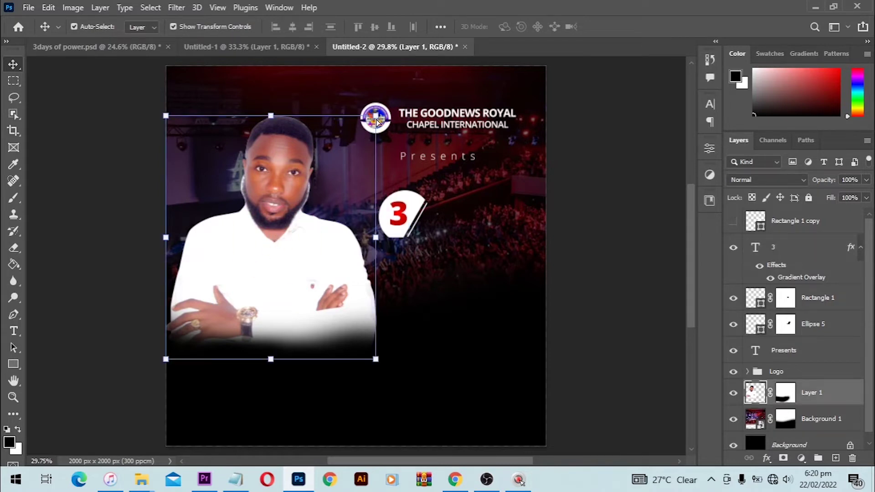
{"action": "key", "text": "ctrl+t"}
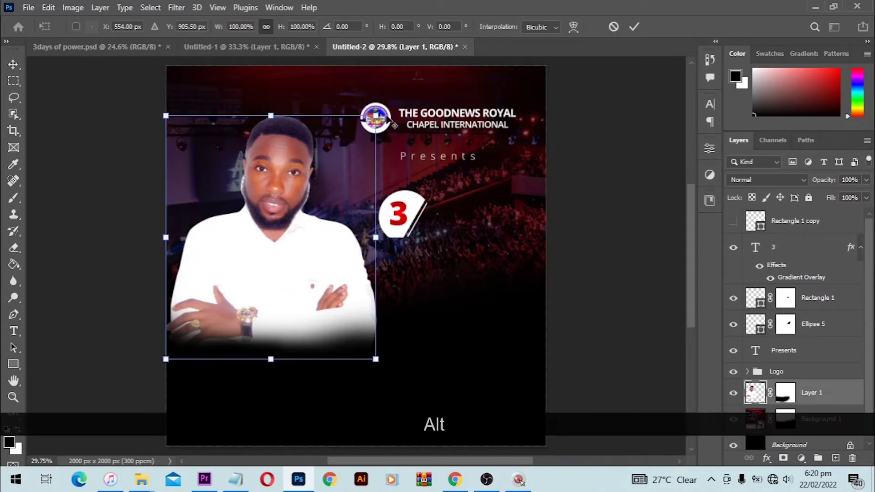
{"action": "left_click_drag", "start_coordinate": [375, 117], "coordinate": [366, 127]}
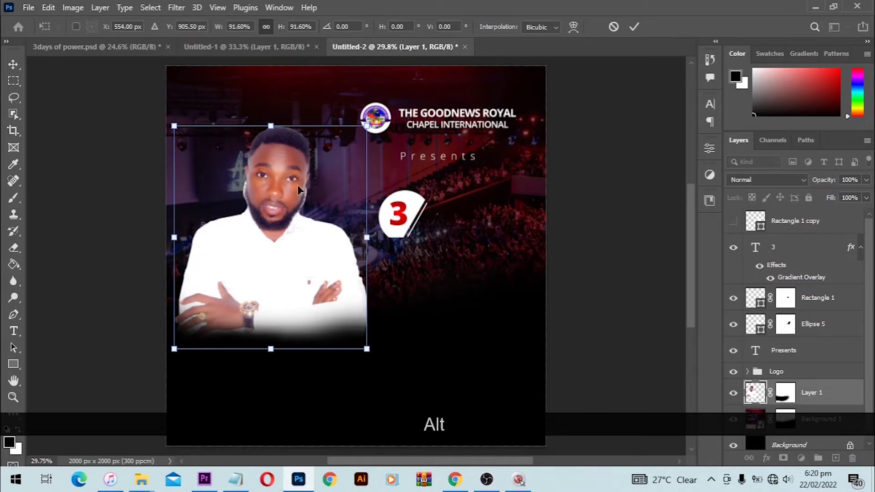
{"action": "left_click_drag", "start_coordinate": [299, 190], "coordinate": [287, 186]}
{"action": "left_click", "coordinate": [553, 245]}
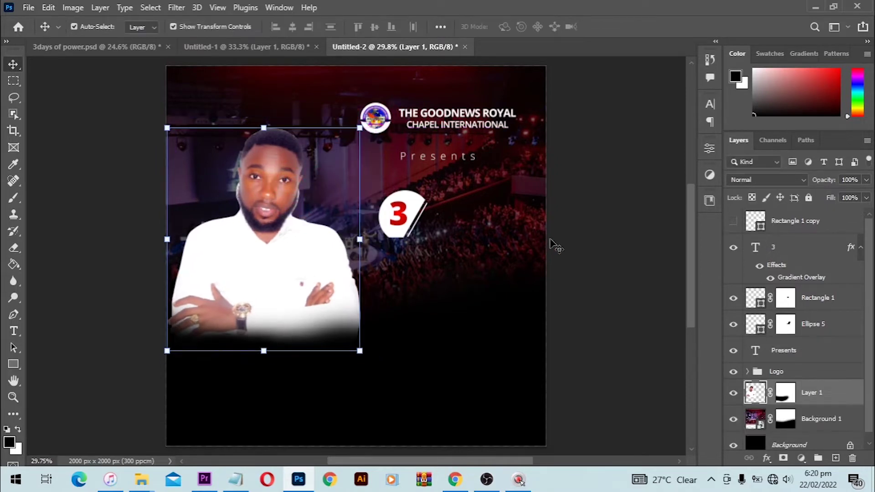
{"action": "left_click", "coordinate": [606, 230]}
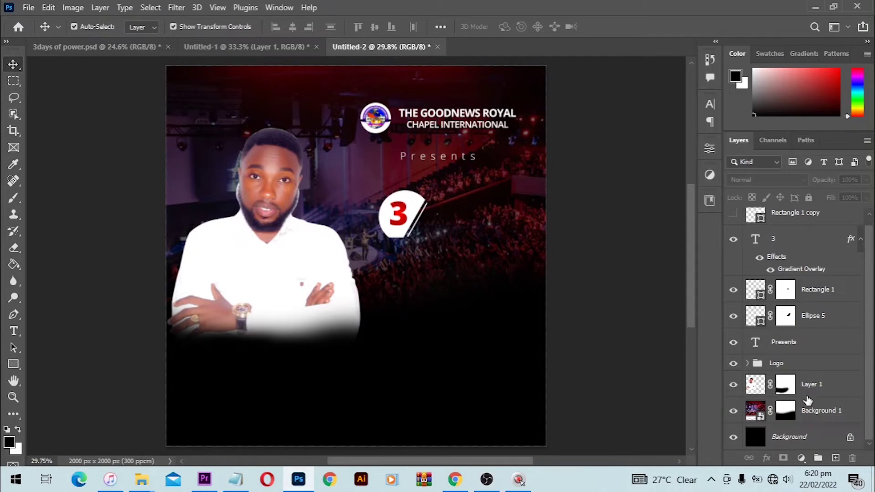
- Unlock the black Background layer and group it with the Background 1 layer
{"action": "left_click", "coordinate": [850, 437]}
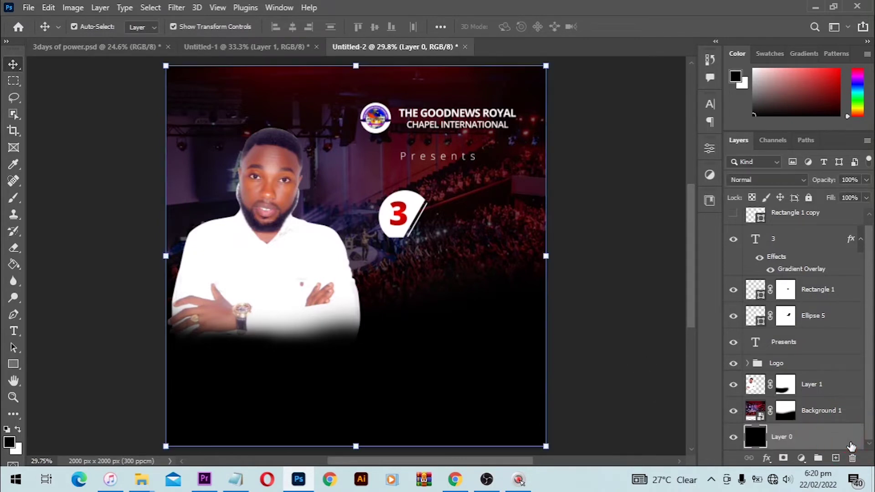
{"action": "left_click", "coordinate": [833, 414], "text": "shift"}
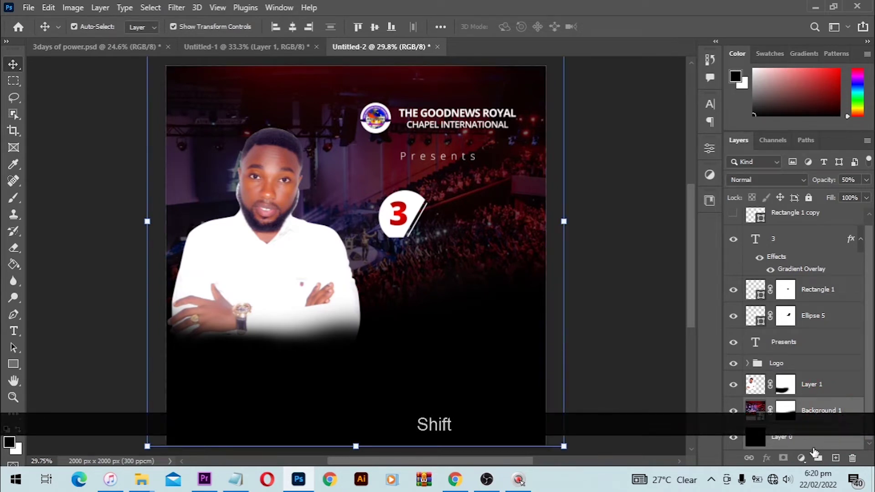
{"action": "left_click", "coordinate": [825, 438]}
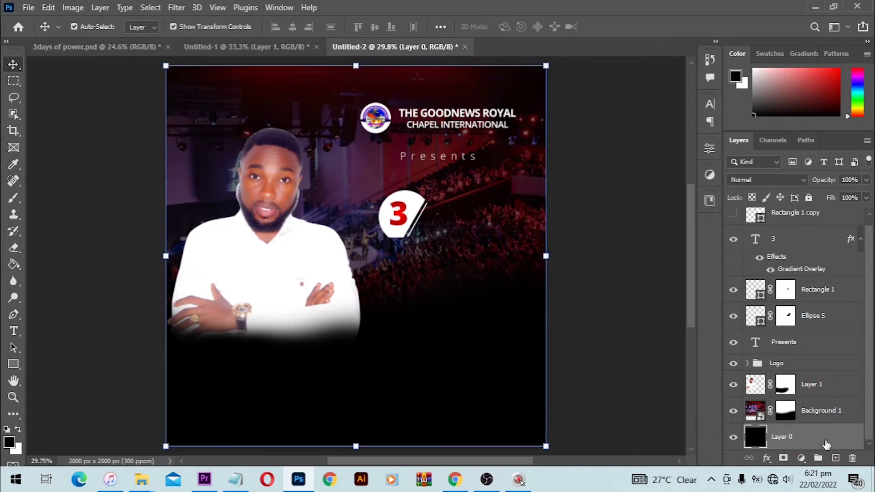
{"action": "key", "text": "ctrl"}
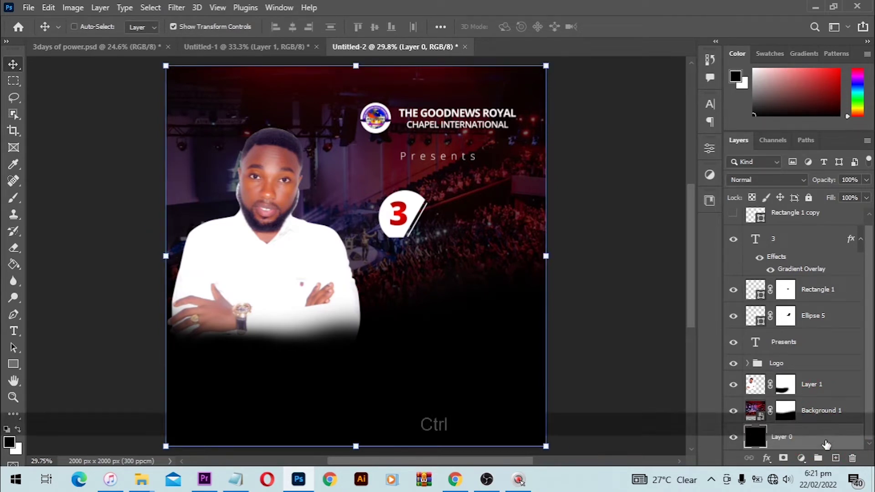
{"action": "left_click", "coordinate": [840, 414], "text": "ctrl"}
{"action": "key", "text": "ctrl+g"}
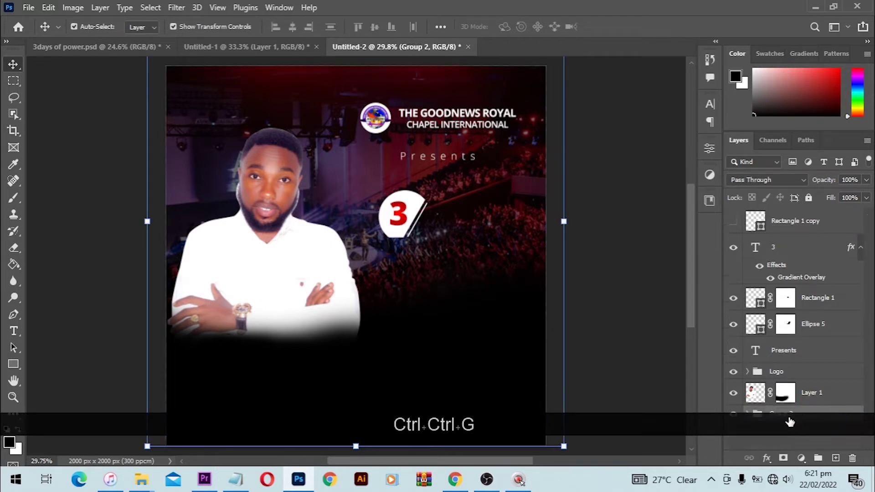
- Rename the new background group as BG, lock it completely and deselect it
{"action": "double_click", "coordinate": [782, 415]}
{"action": "key", "text": "shift"}
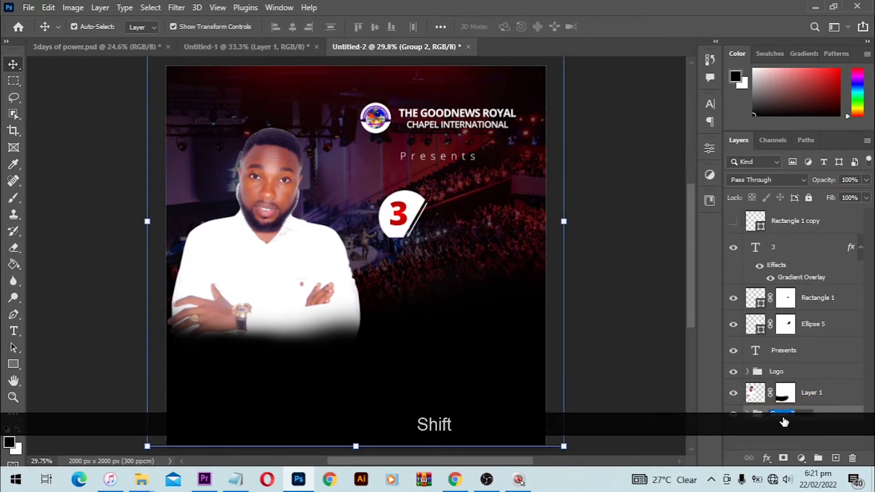
{"action": "type", "text": "BG"}
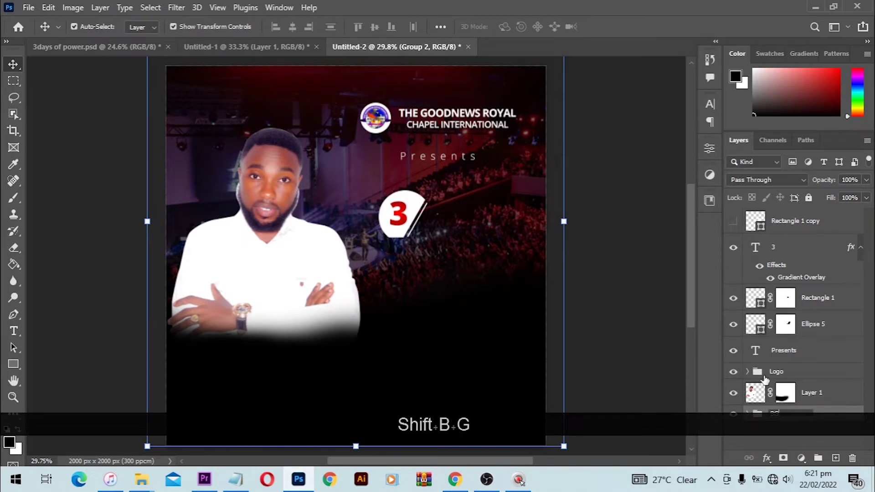
{"action": "left_click", "coordinate": [829, 415]}
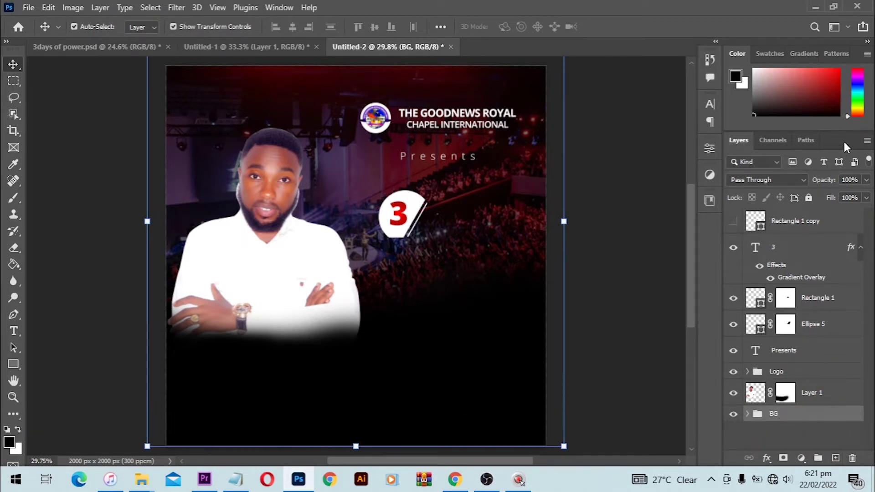
{"action": "left_click", "coordinate": [808, 198]}
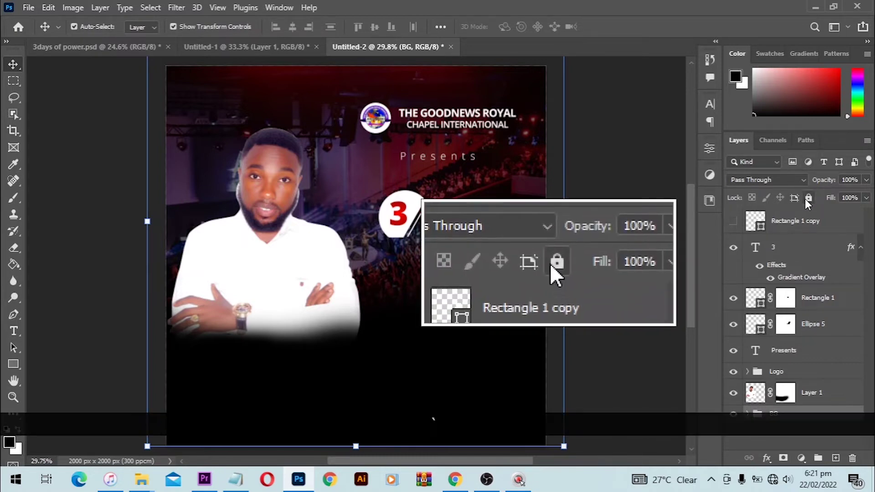
{"action": "left_click", "coordinate": [543, 295]}
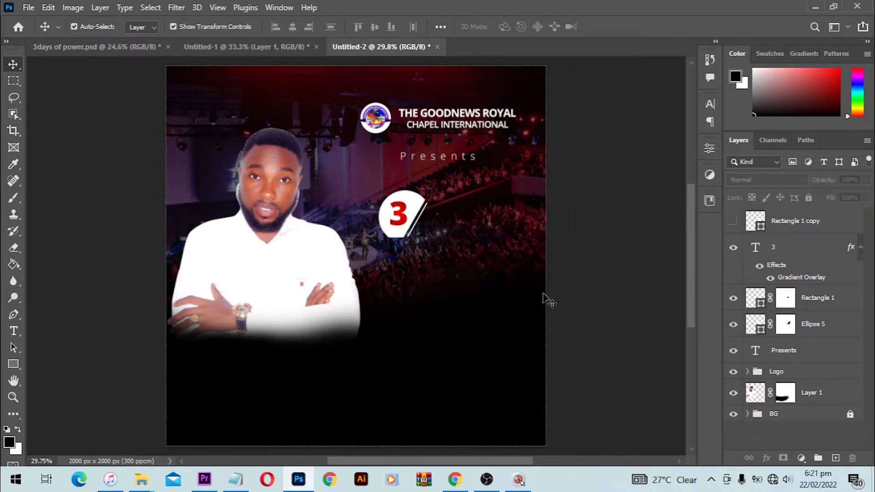
- Select the 3, the slanted line and the cut circle together and nudge them slightly left
{"action": "left_click_drag", "start_coordinate": [455, 268], "coordinate": [502, 248]}
{"action": "left_click_drag", "start_coordinate": [429, 260], "coordinate": [401, 208]}
{"action": "key", "text": "Left"}
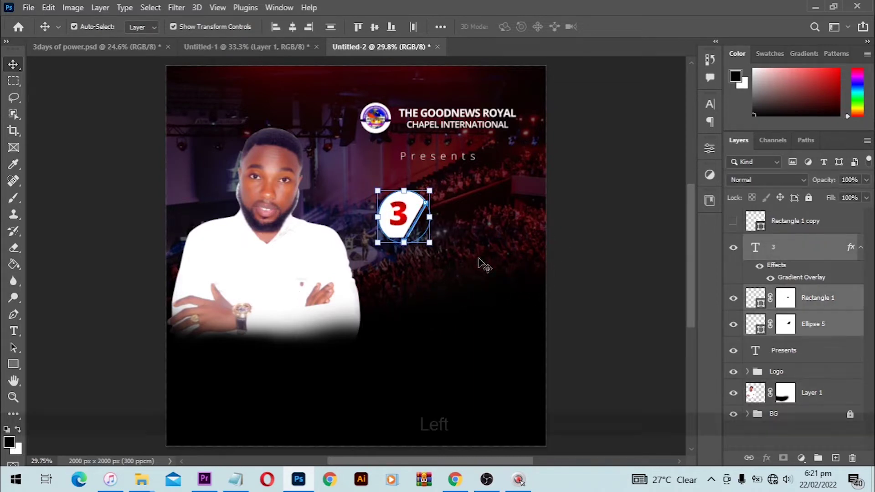
{"action": "key", "text": "Left"}
{"action": "key", "text": "Left"}
{"action": "key", "text": "Left"}
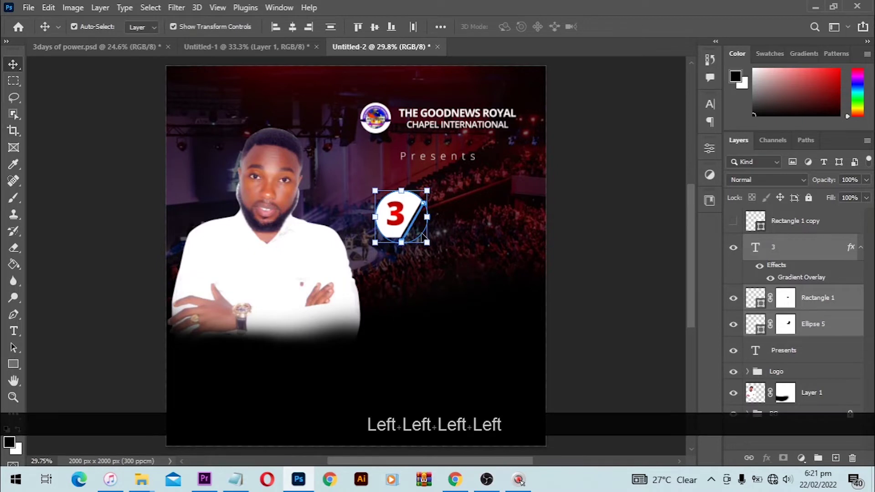
- Start a horizontal text line beside the lower end of the slanted line and enter DA
{"action": "scroll", "coordinate": [41, 340], "scroll_direction": "up", "scroll_amount": 3}
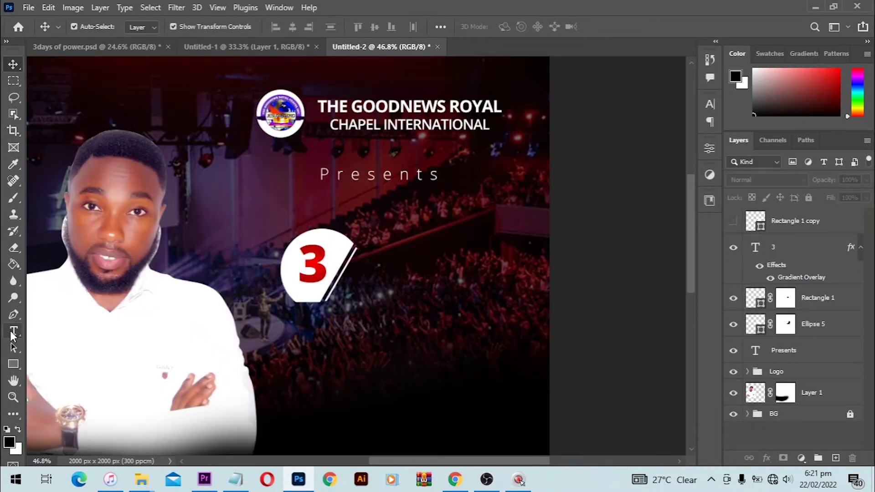
{"action": "left_click", "coordinate": [12, 336]}
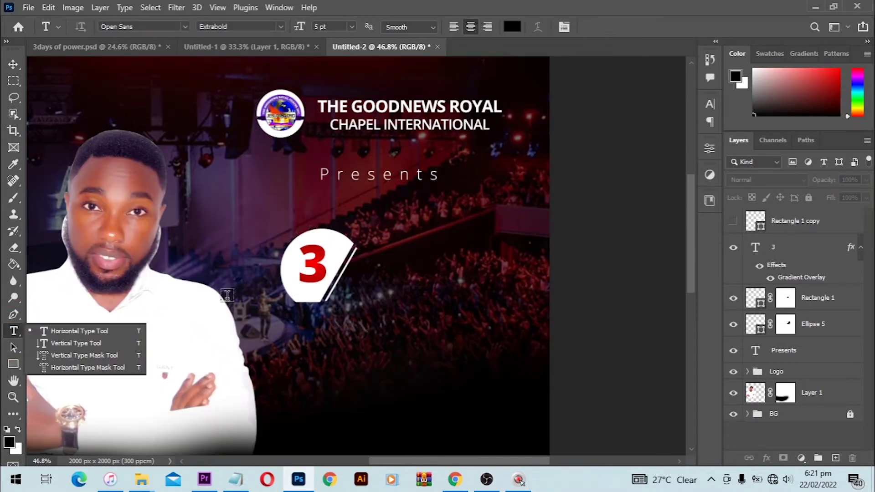
{"action": "left_click", "coordinate": [356, 286]}
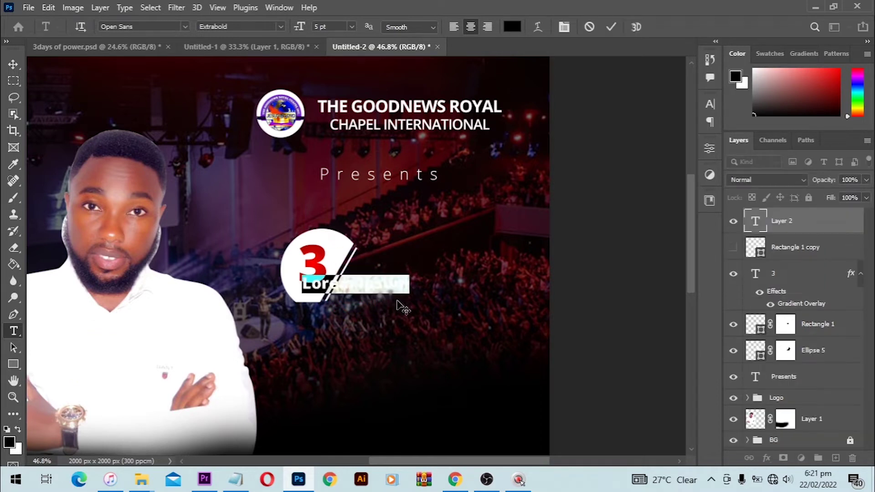
{"action": "key", "text": "Caps_Lock"}
{"action": "type", "text": "D"}
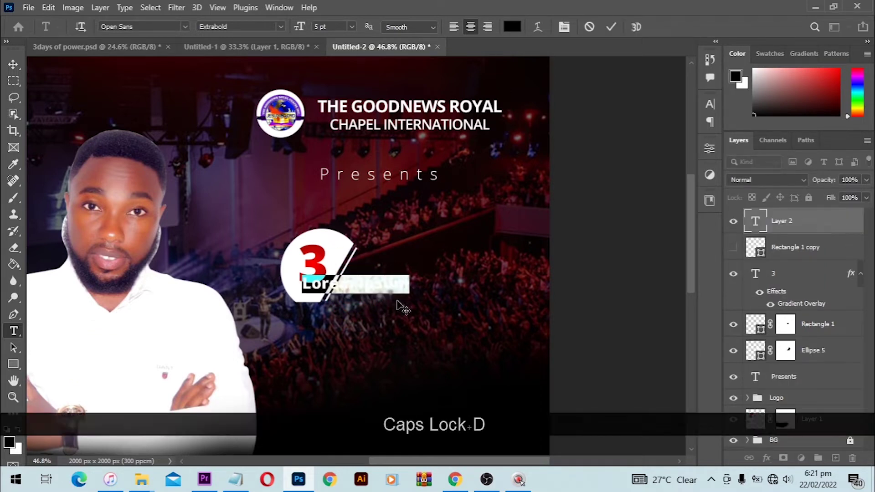
{"action": "type", "text": "A"}
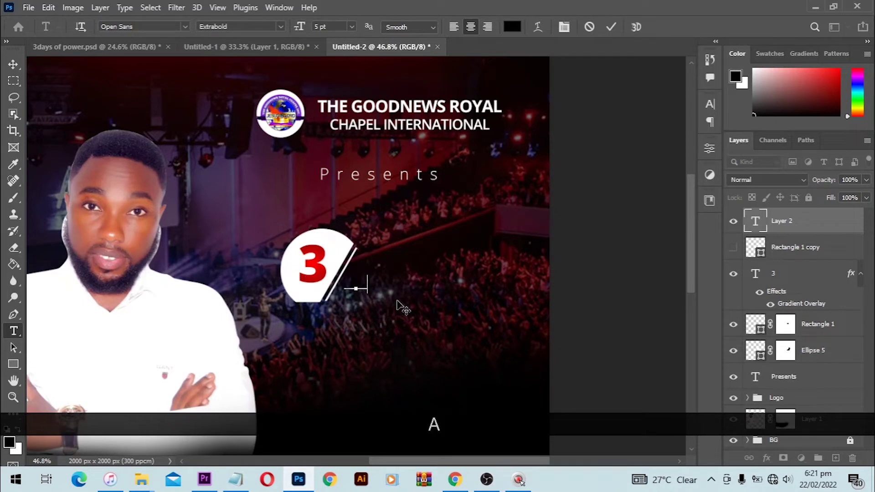
{"action": "key", "text": "ctrl+a"}
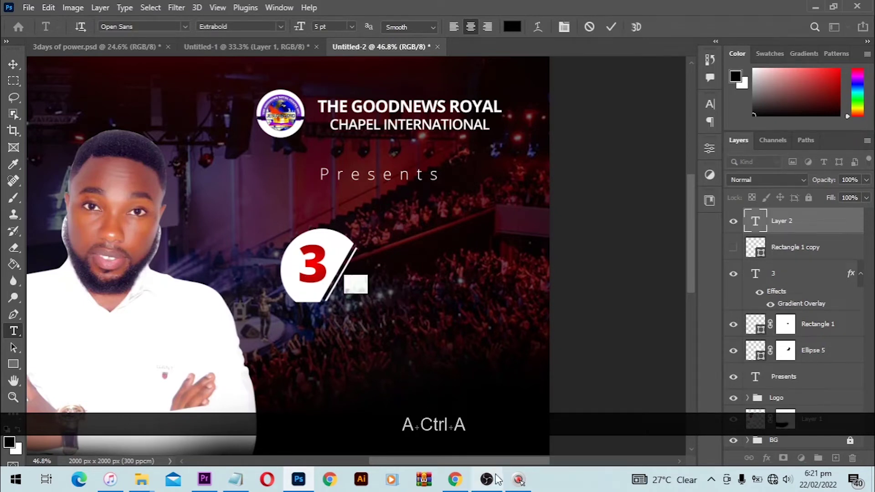
- Replace the new line's text with 3 DAYS OF copied from the event notes in Notepad
{"action": "left_click", "coordinate": [235, 479]}
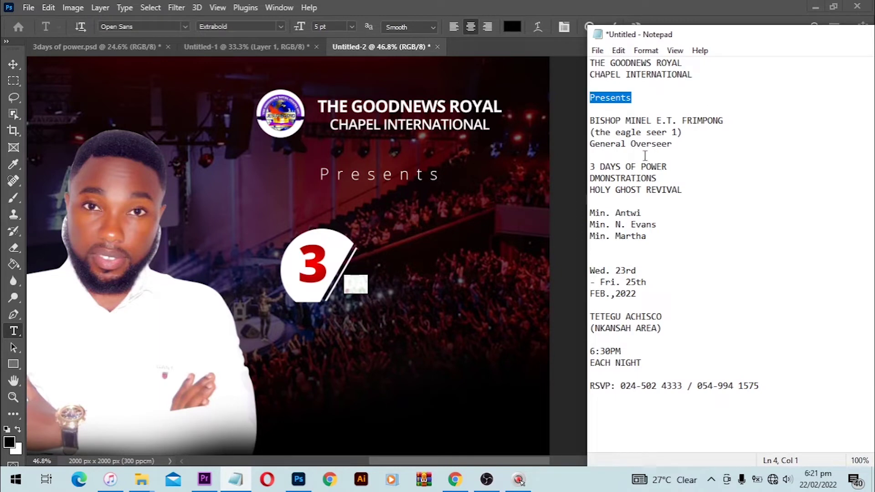
{"action": "left_click_drag", "start_coordinate": [665, 168], "coordinate": [589, 167]}
{"action": "key", "text": "ctrl+c"}
{"action": "left_click", "coordinate": [469, 132]}
{"action": "key", "text": "ctrl+a"}
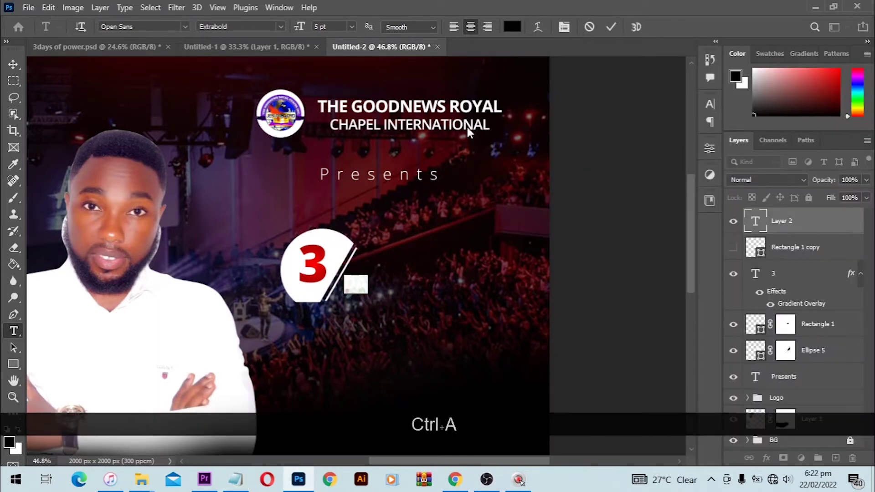
{"action": "left_click", "coordinate": [356, 289]}
{"action": "key", "text": "ctrl+v"}
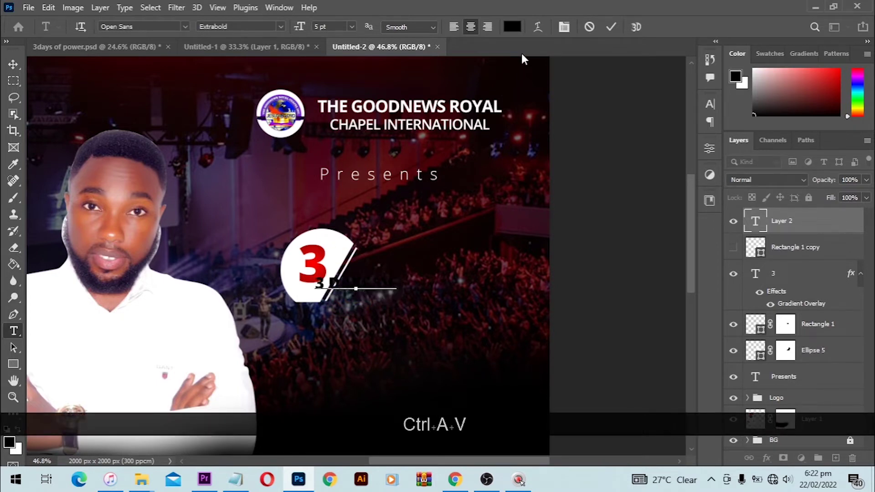
- Set the colour of the 3 DAYS OF text to white, ffffff
{"action": "key", "text": "ctrl+a"}
{"action": "left_click", "coordinate": [513, 27]}
{"action": "type", "text": "ffffff"}
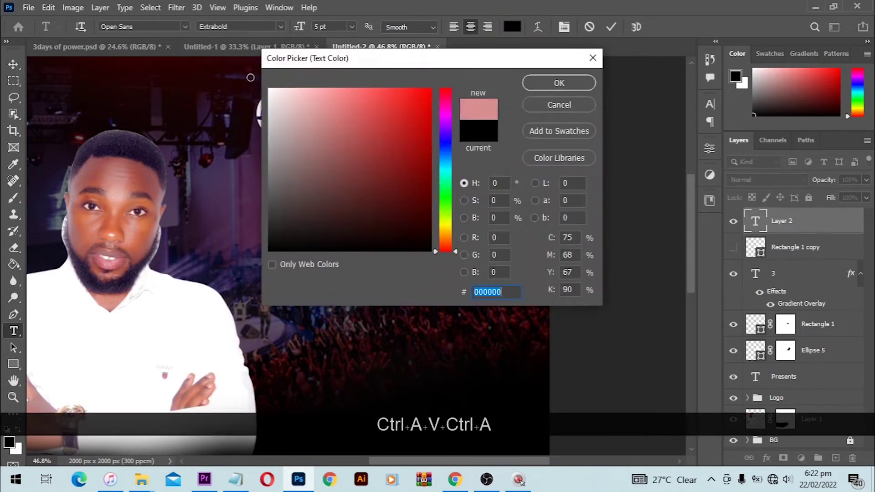
{"action": "left_click", "coordinate": [559, 83]}
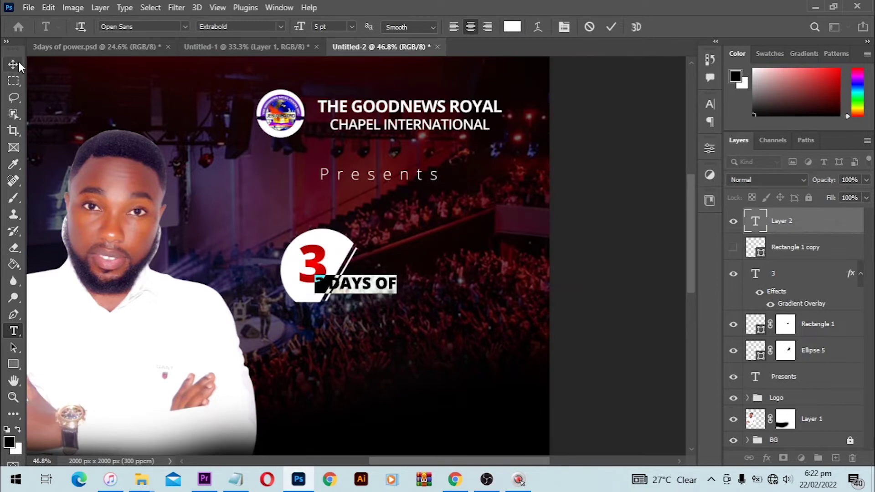
- Move the 3 DAYS OF text to the right of the slanted line and scale it to 173.23%
{"action": "left_click", "coordinate": [18, 65]}
{"action": "left_click_drag", "start_coordinate": [384, 293], "coordinate": [408, 299]}
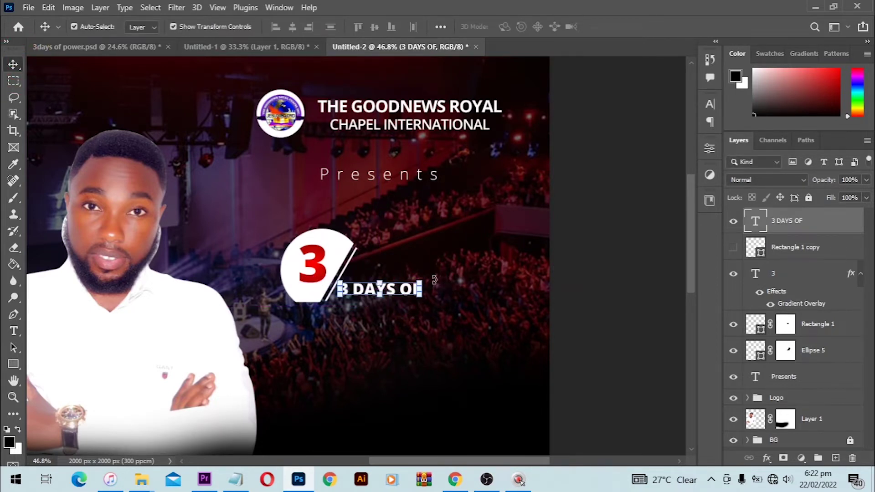
{"action": "key", "text": "ctrl+t"}
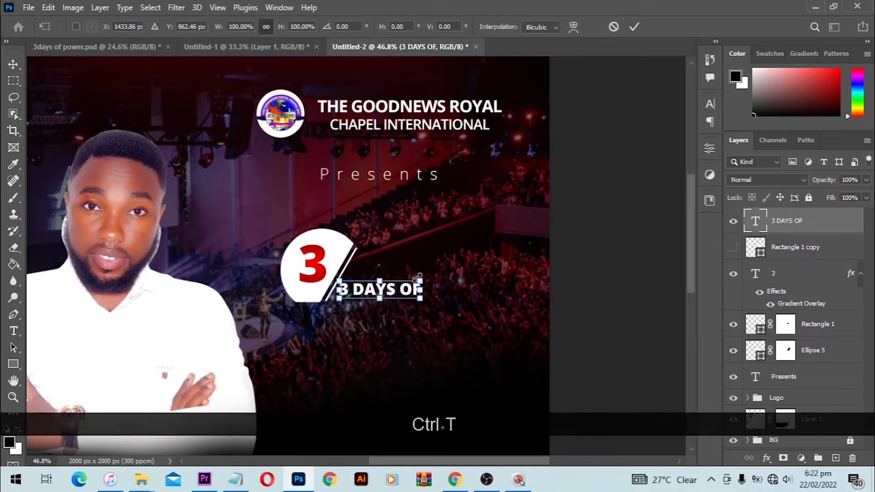
{"action": "left_click_drag", "start_coordinate": [474, 258], "coordinate": [484, 257]}
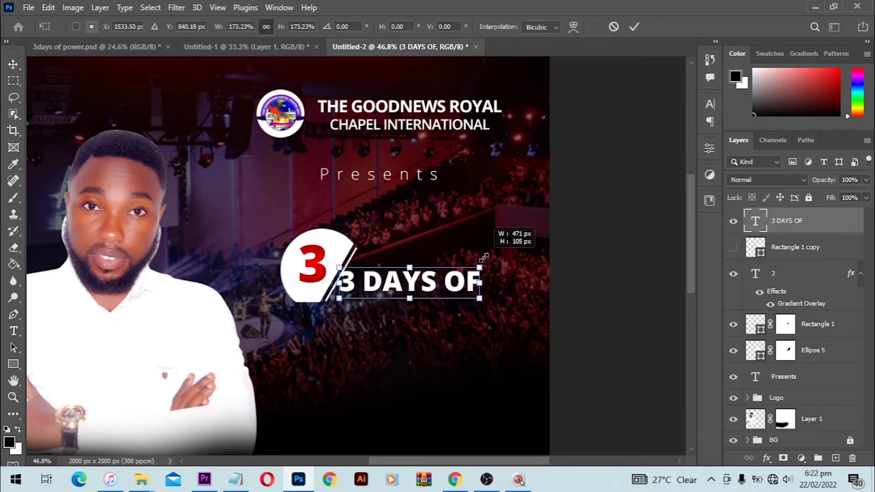
{"action": "double_click", "coordinate": [443, 273]}
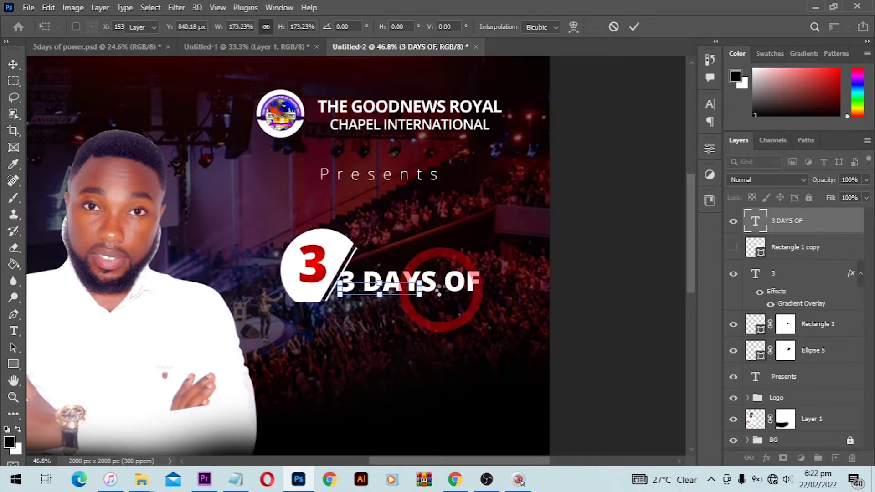
{"action": "scroll", "coordinate": [394, 271], "scroll_direction": "up", "scroll_amount": 5}
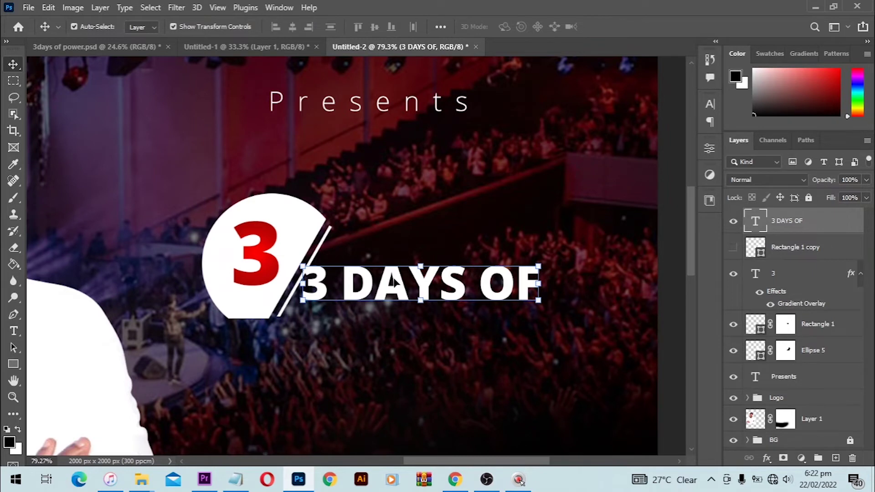
{"action": "key", "text": "ctrl"}
{"action": "key", "text": "ctrl+equal"}
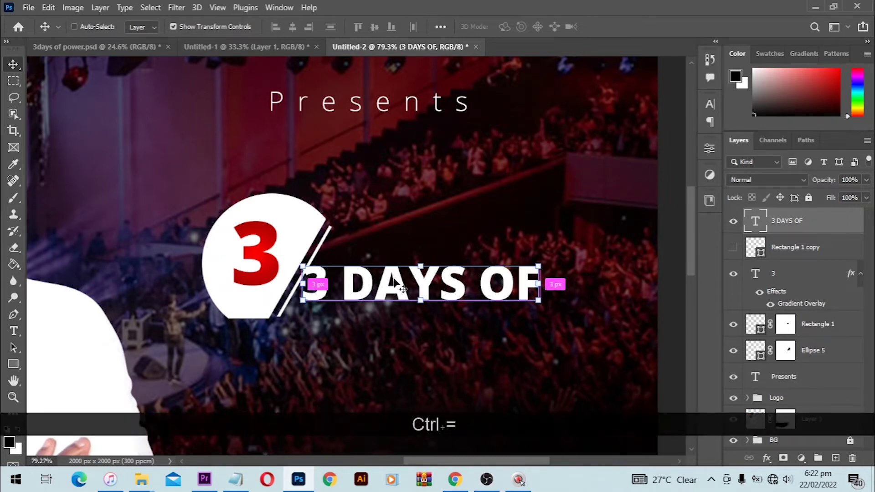
{"action": "key", "text": "ctrl+minus"}
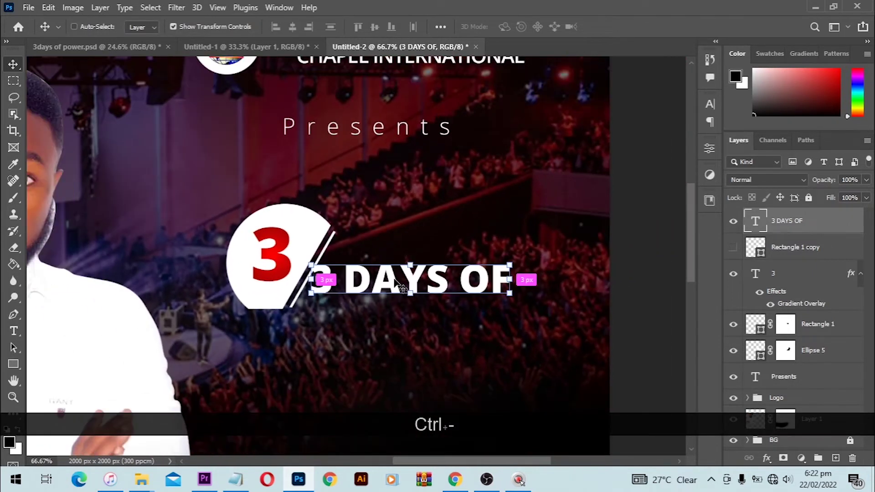
{"action": "scroll", "coordinate": [446, 231], "scroll_direction": "down", "scroll_amount": 1}
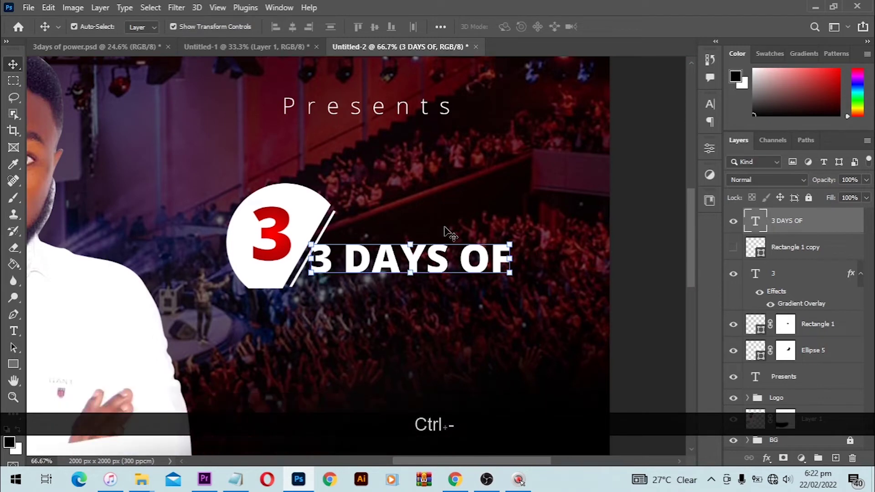
{"action": "scroll", "coordinate": [447, 233], "scroll_direction": "down", "scroll_amount": 1}
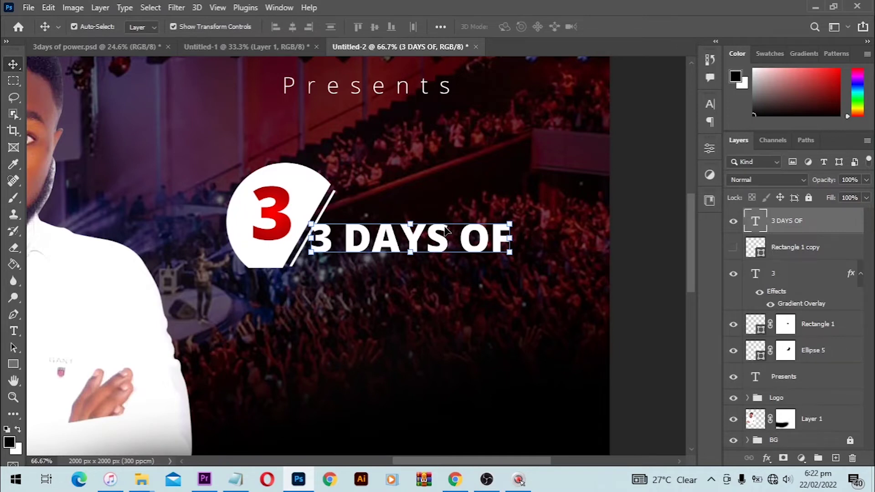
{"action": "key", "text": "alt"}
{"action": "key", "text": "alt"}
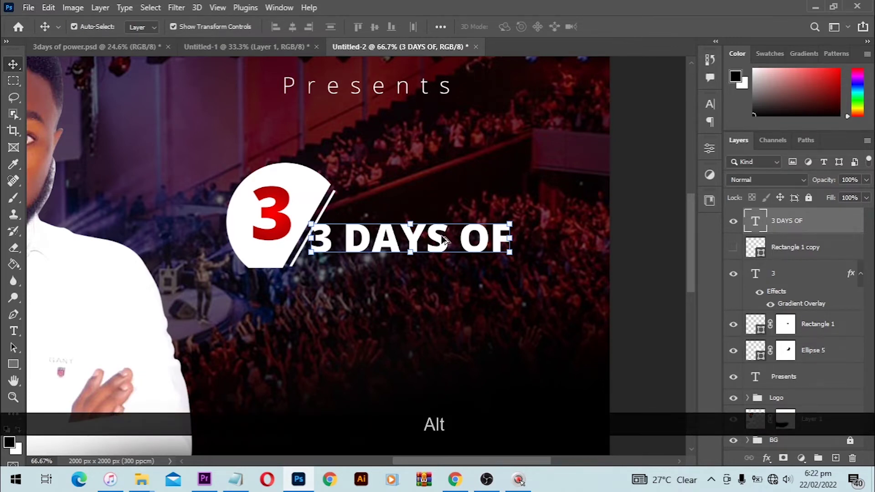
- Shift the 3 DAYS OF text slightly down and right and delete its leading 3, leaving DAYS OF
{"action": "scroll", "coordinate": [445, 246], "scroll_direction": "up", "scroll_amount": 5}
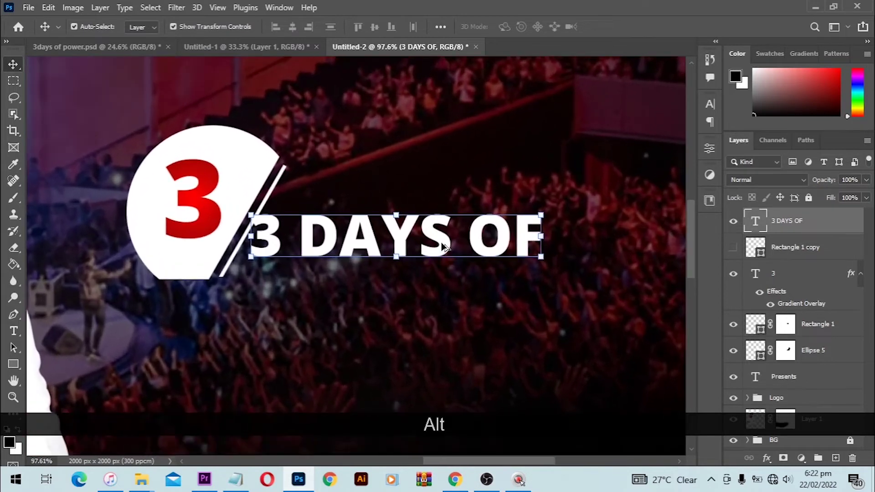
{"action": "left_click_drag", "start_coordinate": [441, 245], "coordinate": [457, 258]}
{"action": "key", "text": "t"}
{"action": "left_click_drag", "start_coordinate": [316, 250], "coordinate": [258, 251]}
{"action": "key", "text": "BackSpace"}
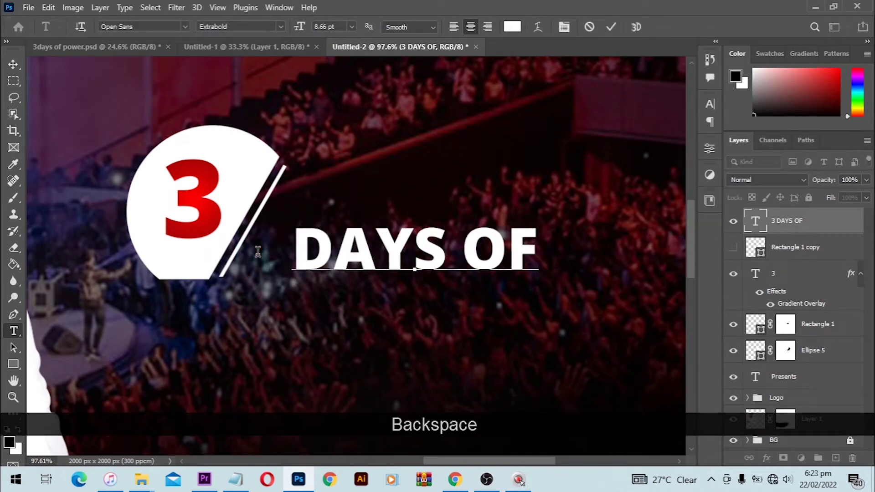
{"action": "key", "text": "Return"}
- Move the DAYS OF text closer to the slanted line and scale it to 119.30%
{"action": "key", "text": "v"}
{"action": "left_click_drag", "start_coordinate": [494, 257], "coordinate": [471, 256]}
{"action": "key", "text": "ctrl+t"}
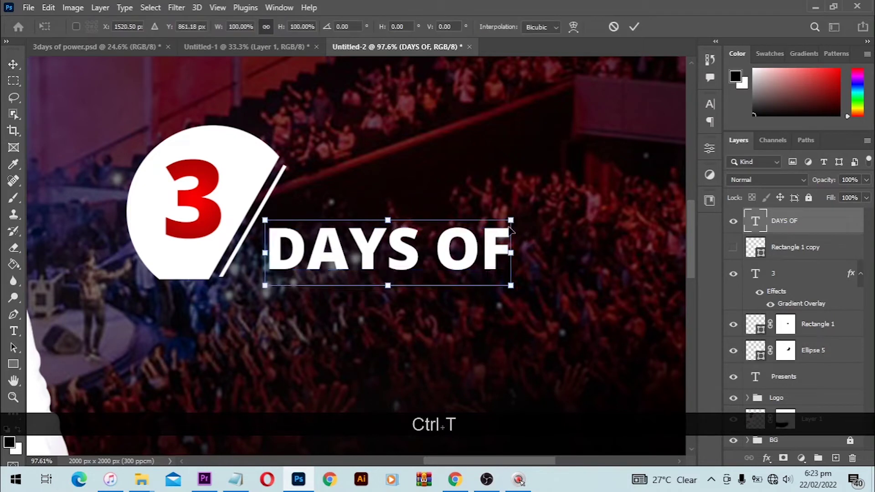
{"action": "left_click_drag", "start_coordinate": [510, 220], "coordinate": [559, 204]}
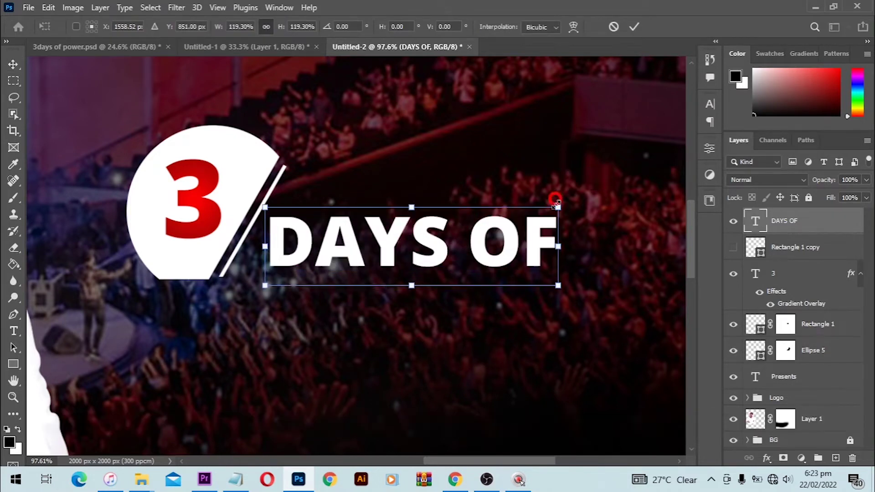
{"action": "key", "text": "Return"}
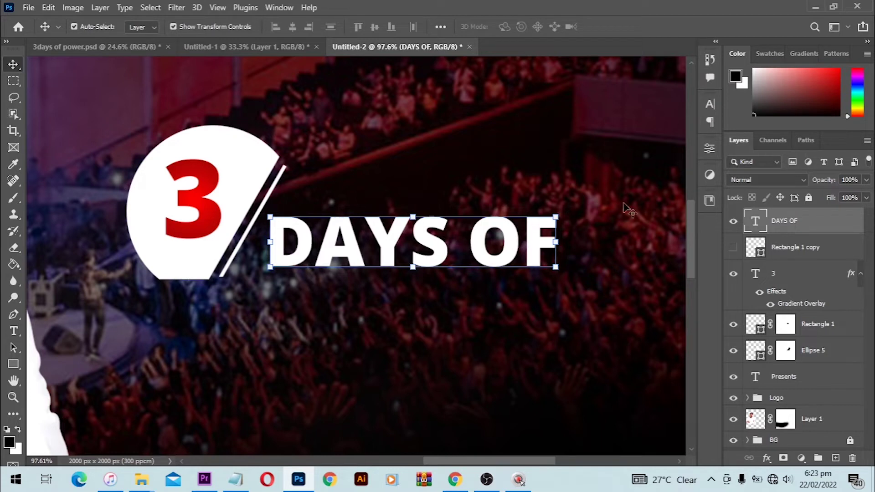
- Browse the Aeternus font variants for the DAYS OF text
{"action": "left_click", "coordinate": [711, 108]}
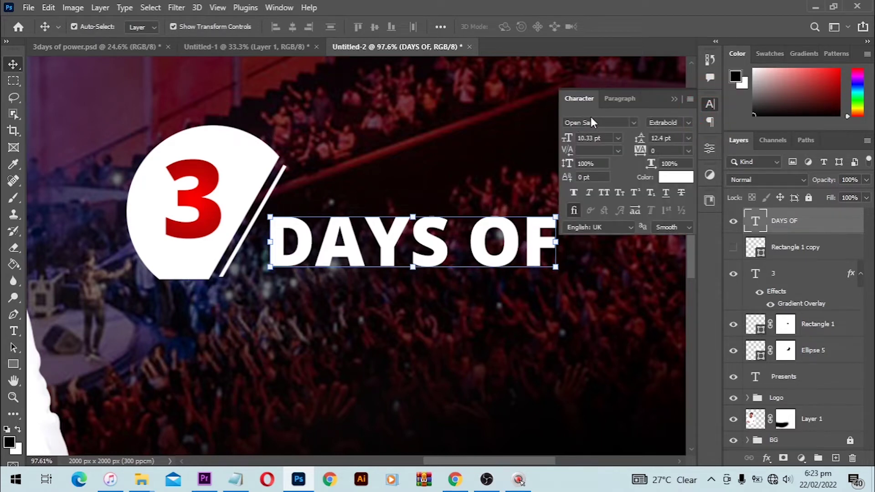
{"action": "left_click", "coordinate": [608, 123]}
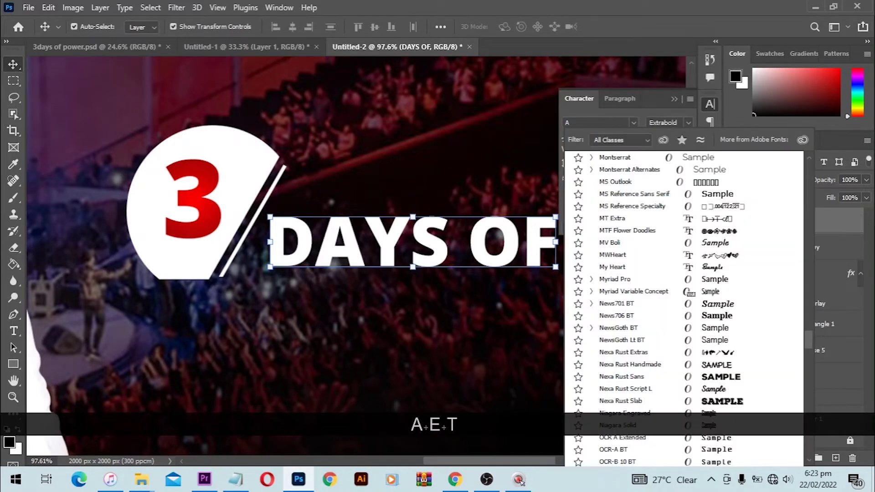
{"action": "type", "text": "AE"}
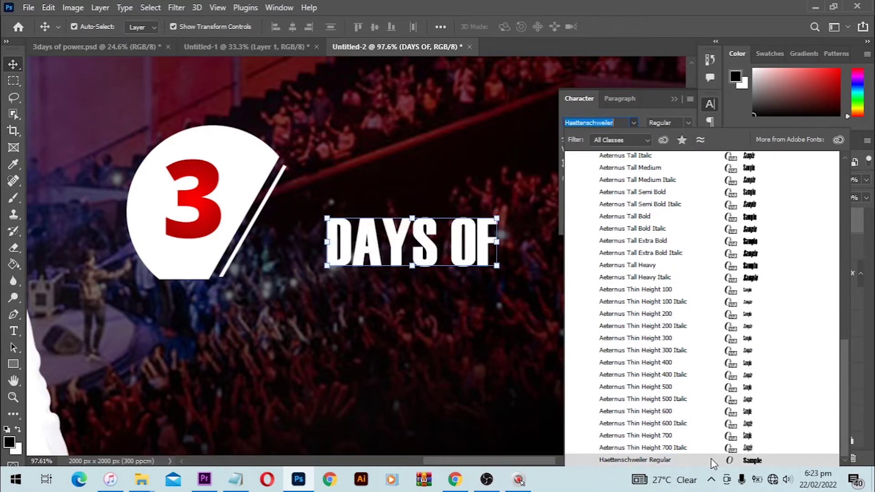
{"action": "scroll", "coordinate": [715, 273], "scroll_direction": "up", "scroll_amount": 5}
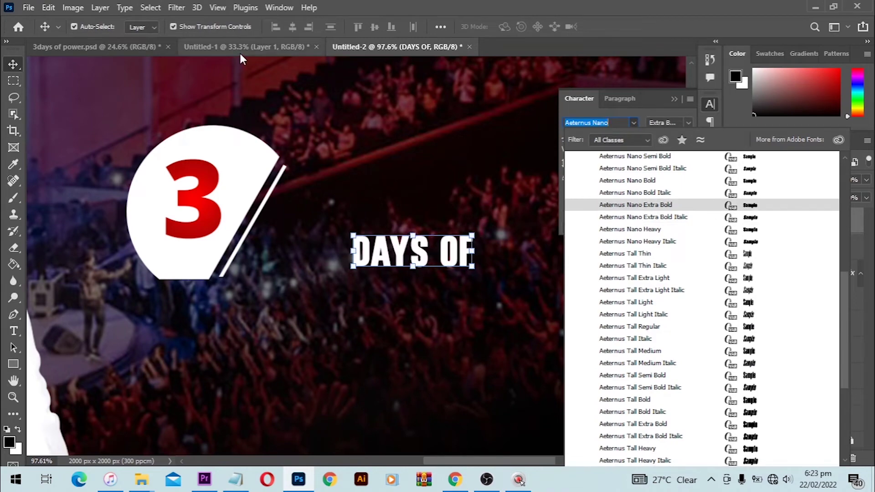
- Apply the Aeternus Heavy font in Height 400 to DAYS OF, copying the font name from the 3days of power.psd document
{"action": "left_click", "coordinate": [96, 46]}
{"action": "key", "text": "ctrl+c"}
{"action": "left_click", "coordinate": [397, 46]}
{"action": "left_click", "coordinate": [620, 123]}
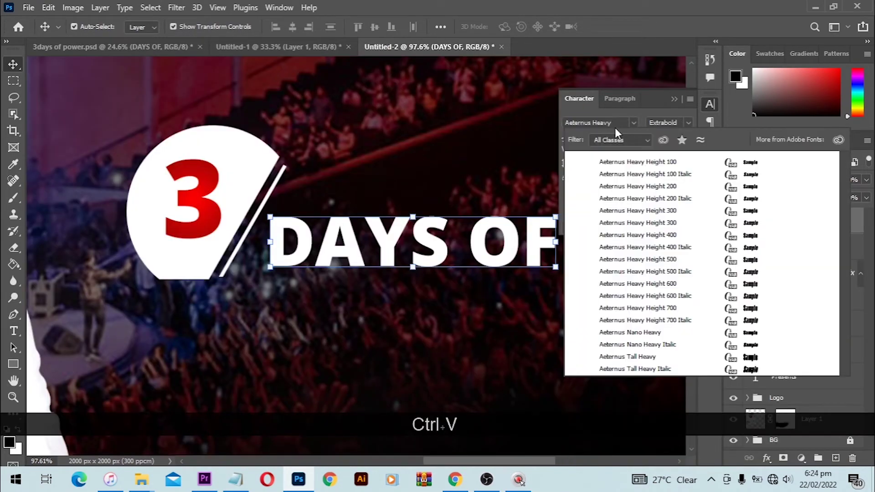
{"action": "key", "text": "ctrl+v"}
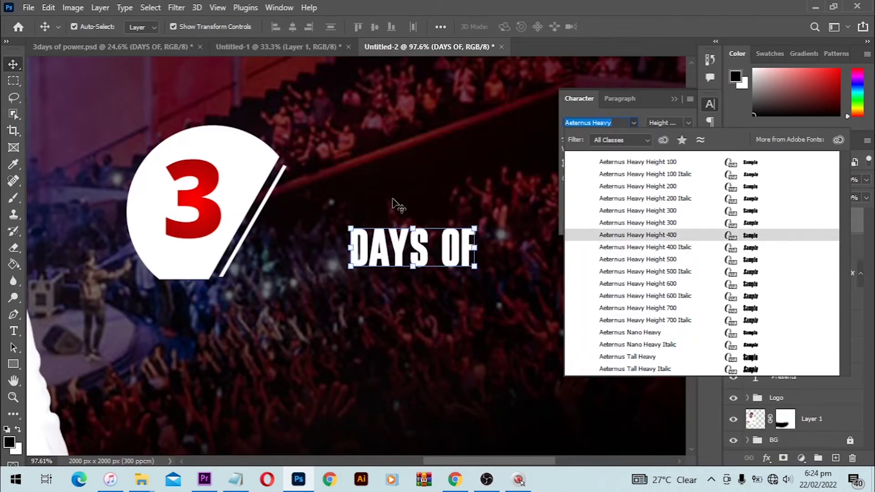
{"action": "key", "text": "Return"}
{"action": "left_click", "coordinate": [674, 144]}
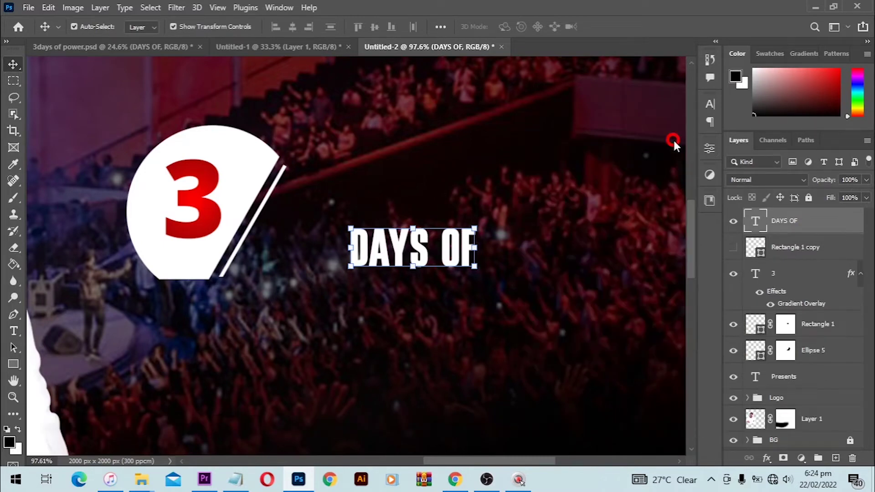
- Scale the DAYS OF text to 174.09% and move it closer to the slanted line beside the 3
{"action": "key", "text": "ctrl+t"}
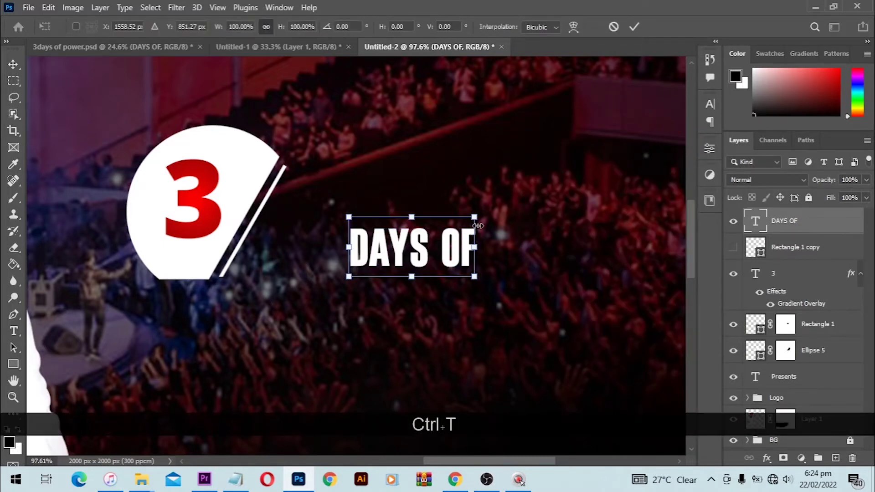
{"action": "key", "text": "alt"}
{"action": "left_click_drag", "start_coordinate": [478, 213], "coordinate": [533, 208]}
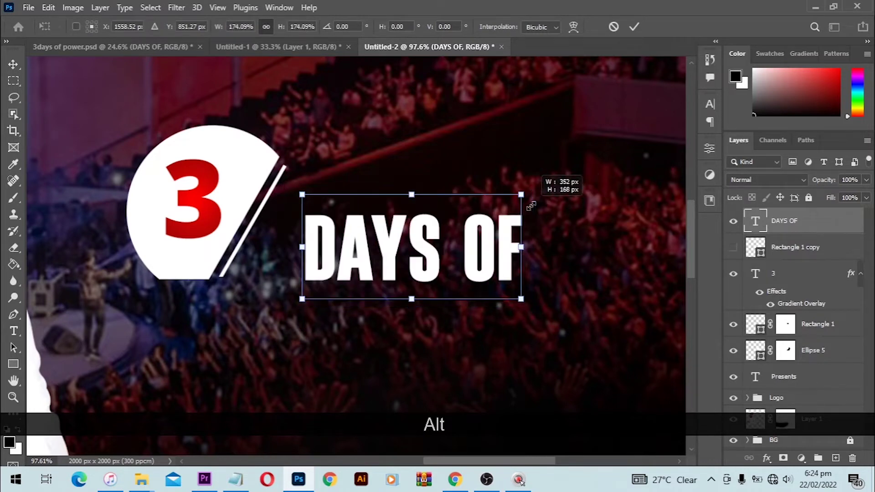
{"action": "mouse_move", "coordinate": [428, 240]}
{"action": "left_mouse_down"}
{"action": "mouse_move", "coordinate": [401, 236]}
{"action": "mouse_move", "coordinate": [423, 242]}
{"action": "left_mouse_up"}
{"action": "key", "text": "Return"}
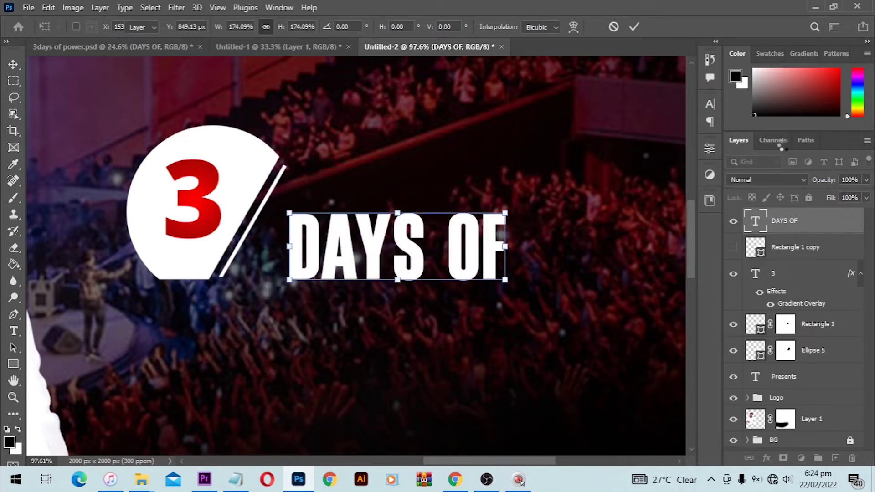
- Show the character settings and place a duplicate of the DAYS OF text directly below the original
{"action": "left_click", "coordinate": [714, 106]}
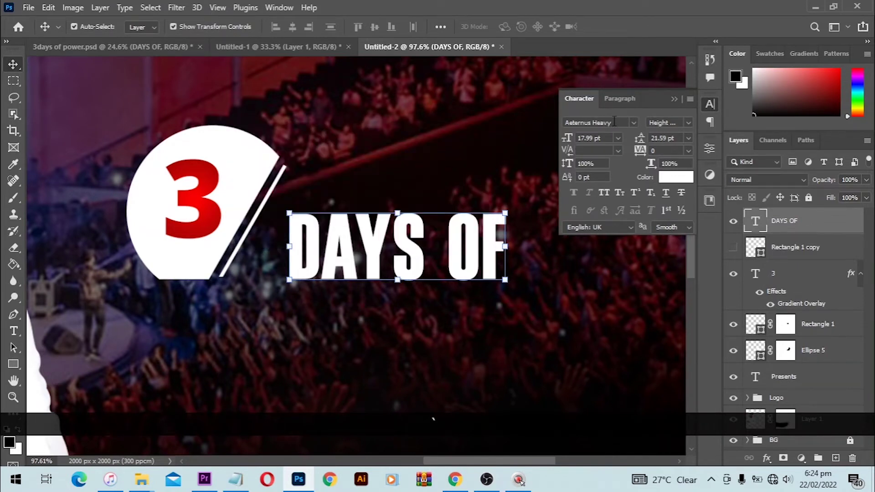
{"action": "scroll", "coordinate": [360, 265], "scroll_direction": "down", "scroll_amount": 5}
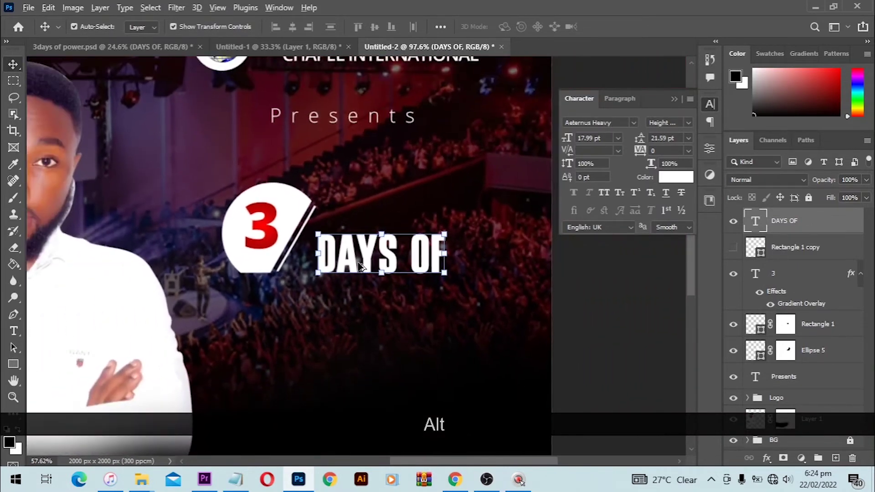
{"action": "scroll", "coordinate": [359, 266], "scroll_direction": "down", "scroll_amount": 1}
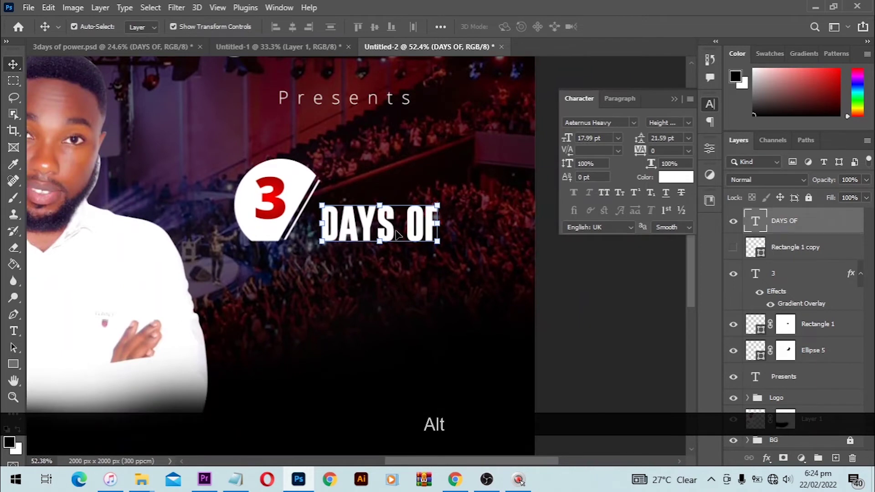
{"action": "left_click_drag", "start_coordinate": [397, 233], "coordinate": [394, 269]}
- Check the title wording in the Notepad notes and replace the duplicated text with power
{"action": "key", "text": "alt+Tab"}
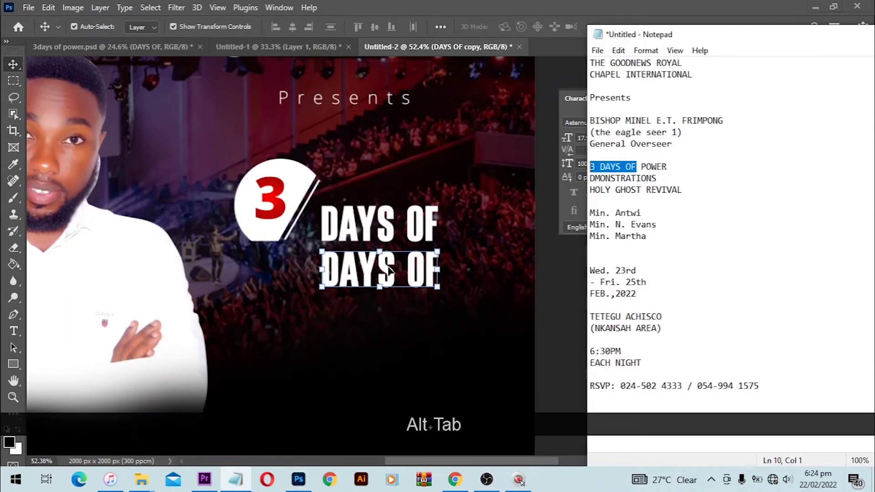
{"action": "key", "text": "alt+Tab"}
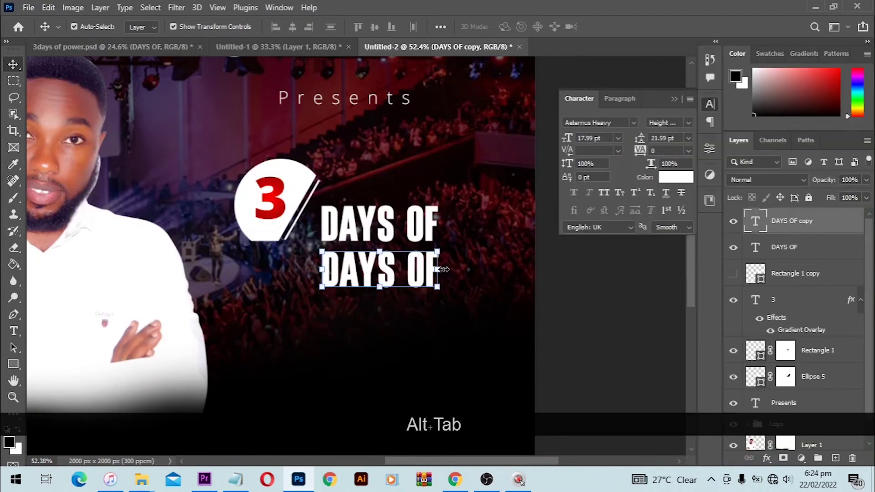
{"action": "key", "text": "t"}
{"action": "key", "text": "ctrl"}
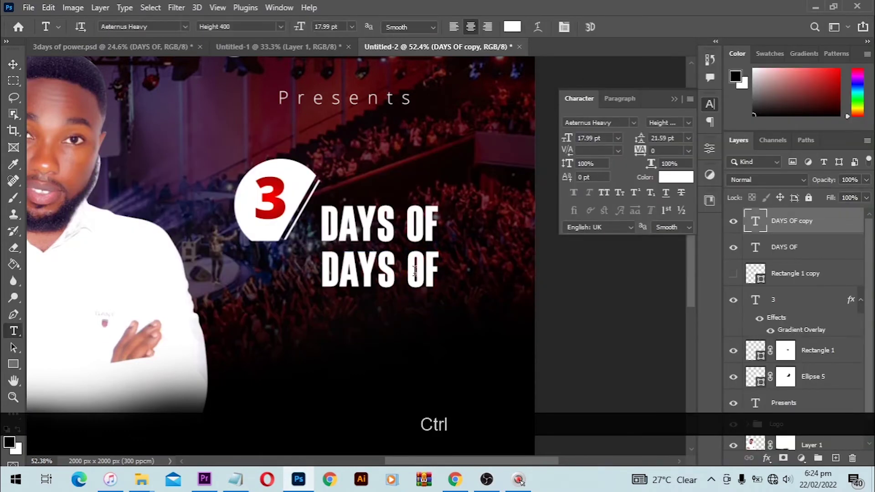
{"action": "left_click", "coordinate": [415, 270]}
{"action": "key", "text": "ctrl+a"}
{"action": "key", "text": "Caps_Lock"}
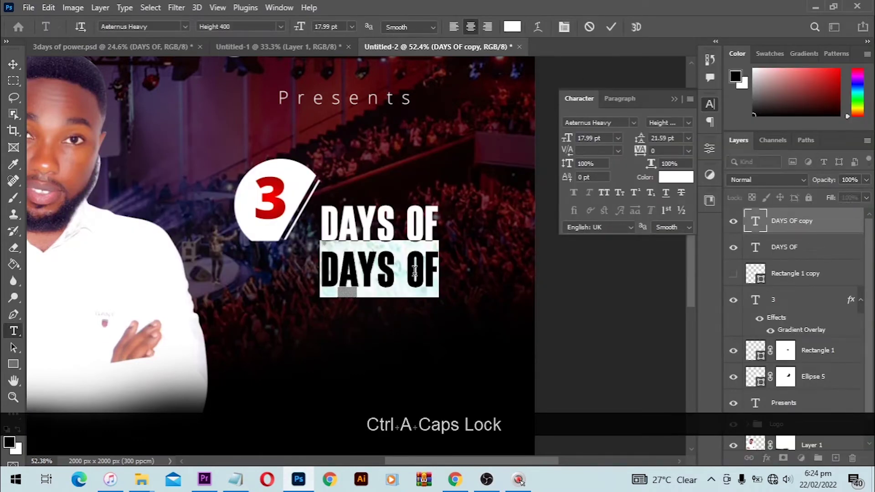
{"action": "type", "text": "Power"}
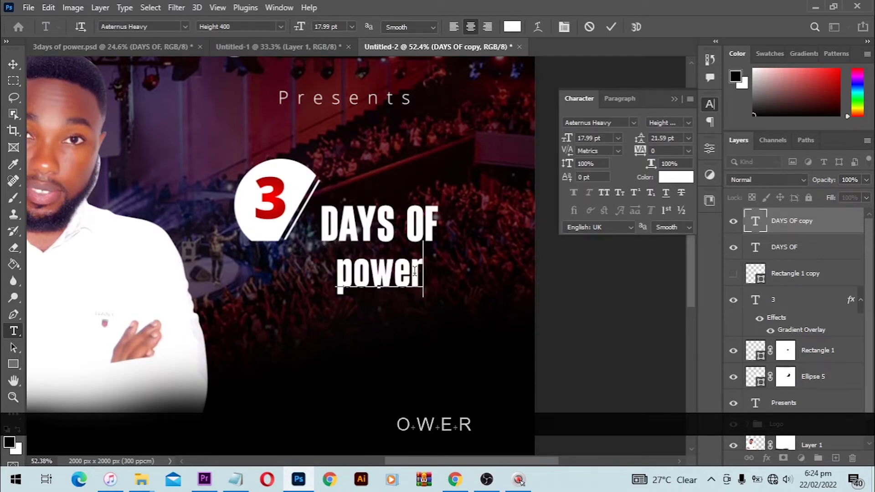
{"action": "key", "text": "Return"}
{"action": "key", "text": "v"}
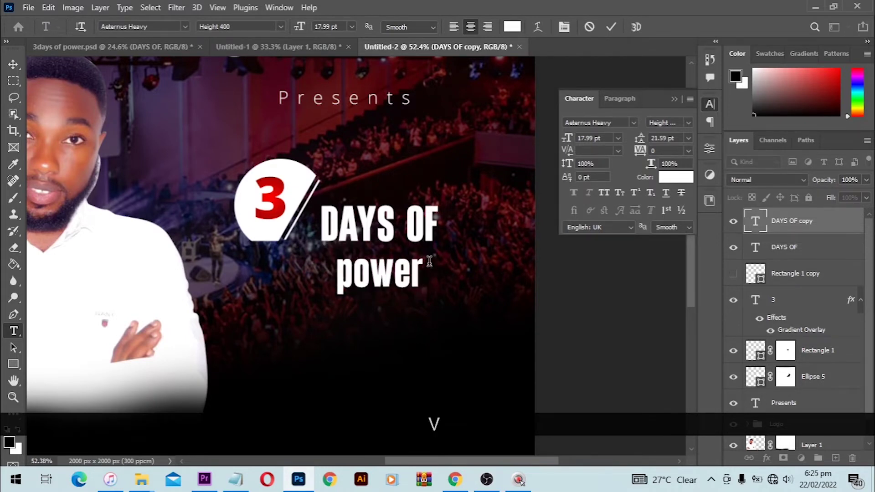
- Scale the power text to 221.13% and nudge it up tightly beneath DAYS OF, lining up their right edges
{"action": "key", "text": "ctrl+t"}
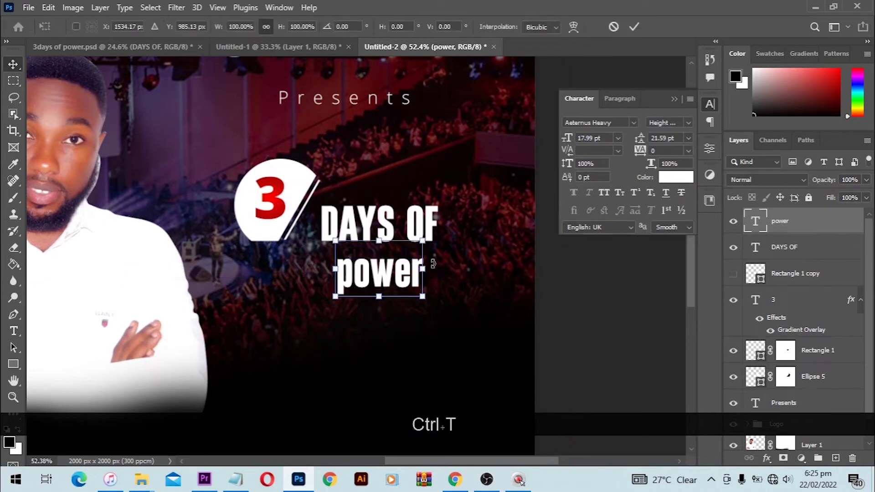
{"action": "left_click_drag", "start_coordinate": [422, 238], "coordinate": [468, 192]}
{"action": "mouse_move", "coordinate": [382, 290]}
{"action": "left_mouse_down"}
{"action": "mouse_move", "coordinate": [355, 296]}
{"action": "mouse_move", "coordinate": [373, 291]}
{"action": "left_mouse_up"}
{"action": "key", "text": "Up"}
{"action": "key", "text": "Up"}
{"action": "key", "text": "Up"}
{"action": "key", "text": "Up"}
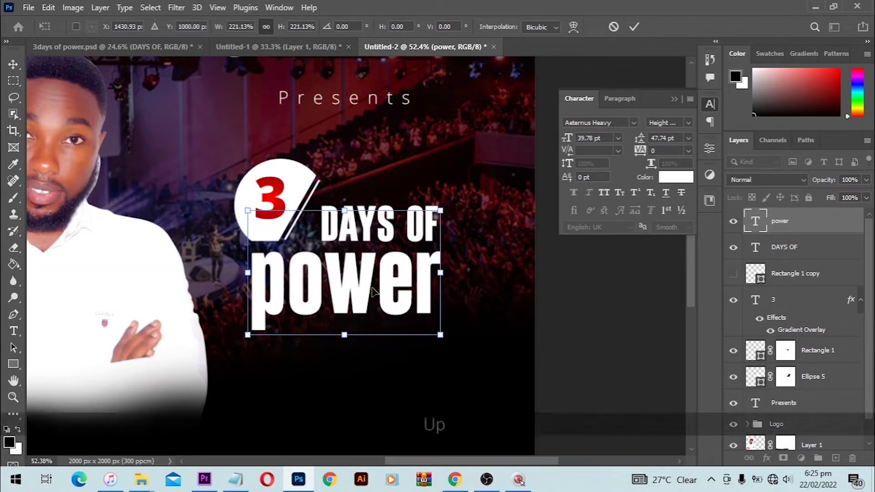
{"action": "key", "text": "Up"}
{"action": "key", "text": "Up"}
{"action": "key", "text": "Up"}
{"action": "key", "text": "Up"}
{"action": "key", "text": "Up"}
{"action": "key", "text": "Up"}
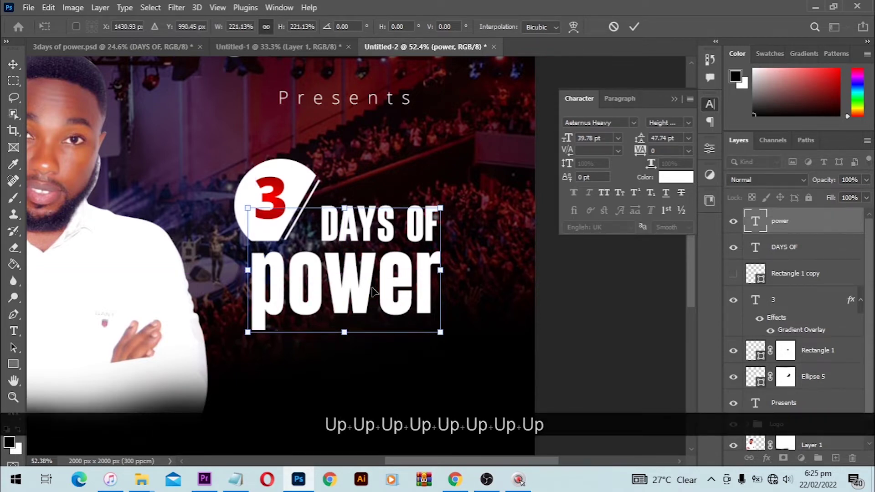
{"action": "key", "text": "Return"}
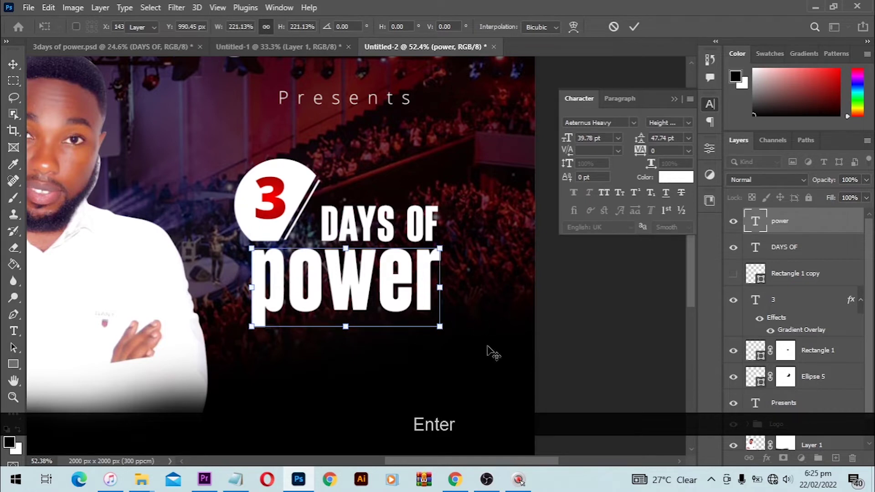
- Select the power, DAYS OF, 3, Rectangle 1 and Ellipse 5 layers and shift the whole title slightly right
{"action": "left_click_drag", "start_coordinate": [485, 359], "coordinate": [292, 190]}
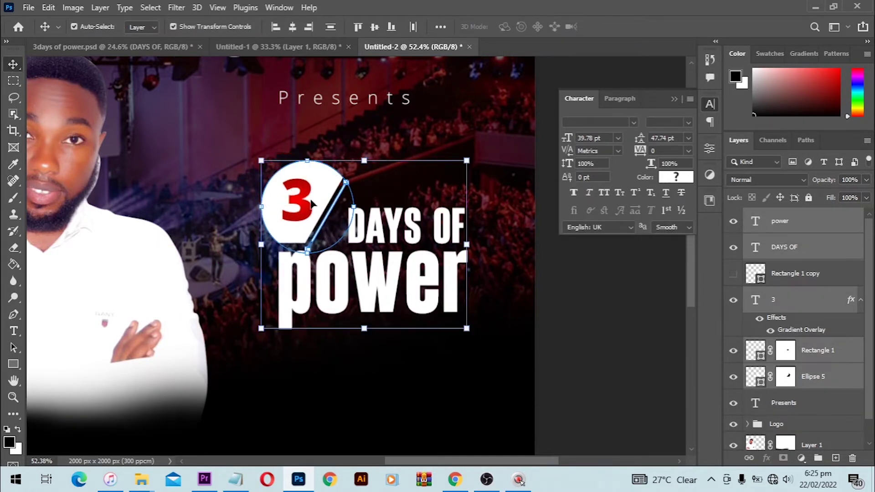
{"action": "key", "text": "ctrl+t"}
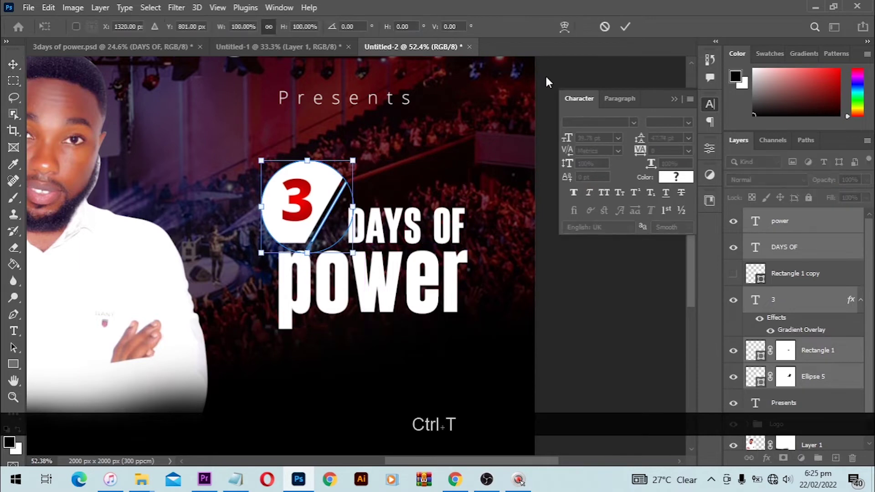
{"action": "left_click", "coordinate": [606, 27]}
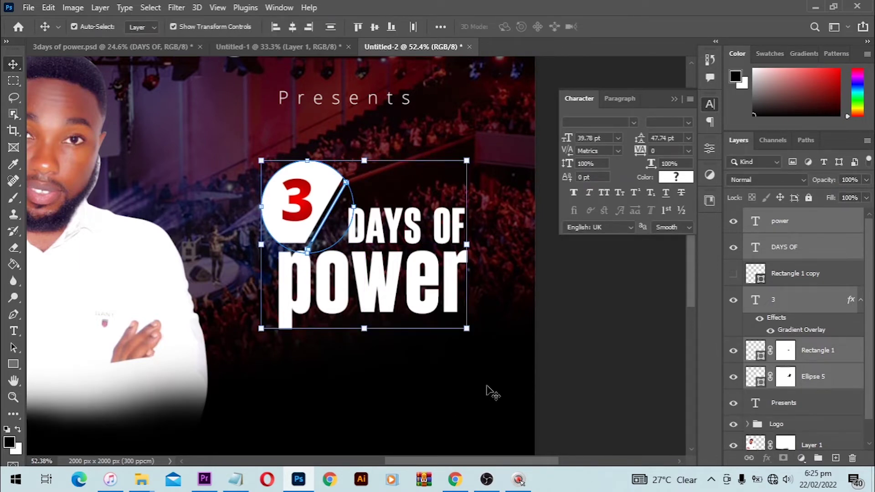
- Group the selected title layers and scale the group to 112.56% about its centre
{"action": "key", "text": "ctrl+g"}
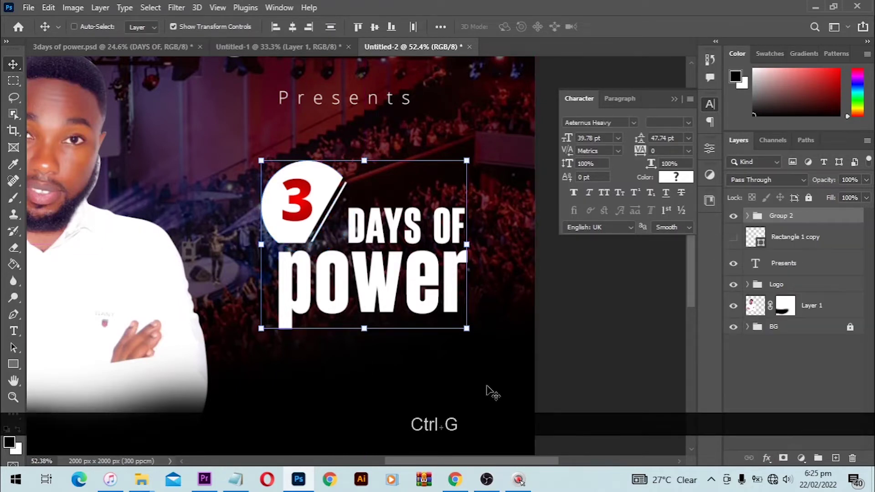
{"action": "mouse_move", "coordinate": [466, 160]}
{"action": "left_mouse_down"}
{"action": "mouse_move", "coordinate": [479, 151]}
{"action": "mouse_move", "coordinate": [476, 158]}
{"action": "left_mouse_up"}
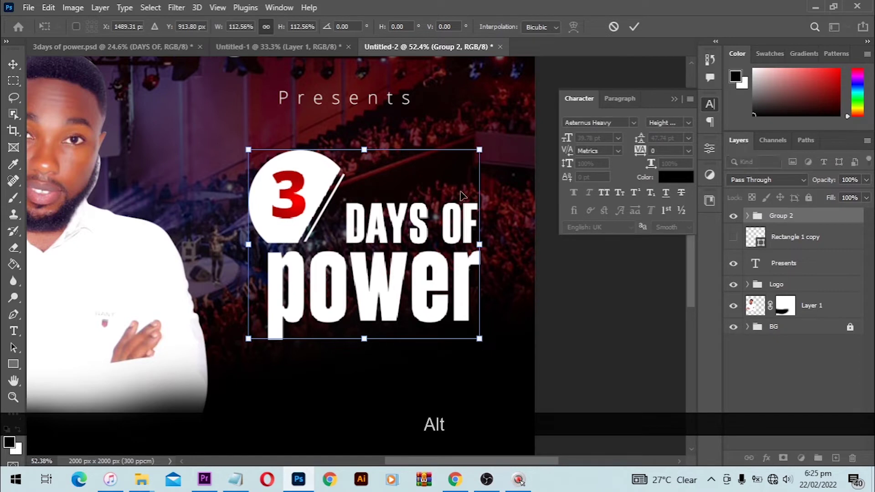
{"action": "key", "text": "Escape"}
- Ungroup the title group back into separate layers and clear the selection
{"action": "left_click", "coordinate": [784, 218]}
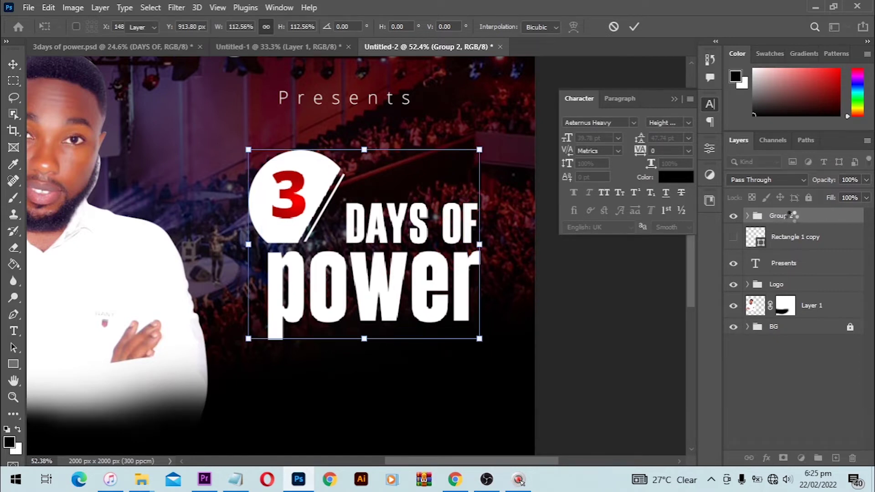
{"action": "right_click", "coordinate": [784, 218]}
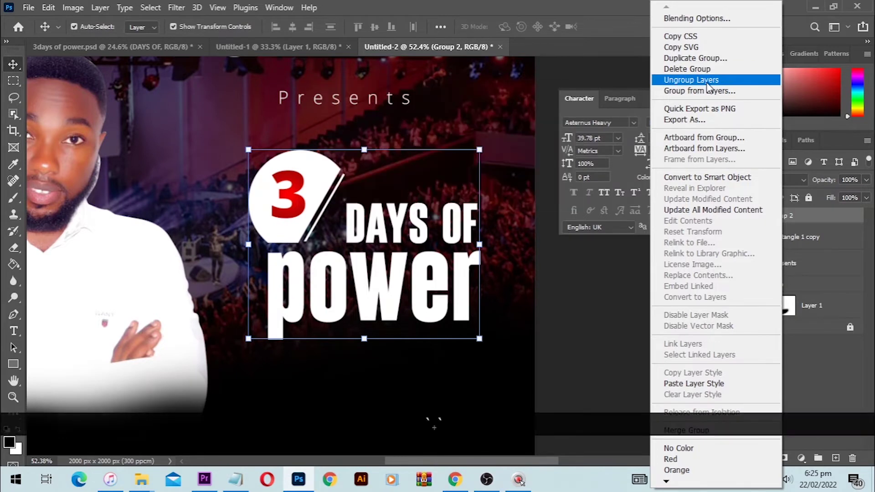
{"action": "left_click", "coordinate": [706, 81]}
{"action": "left_click", "coordinate": [629, 304]}
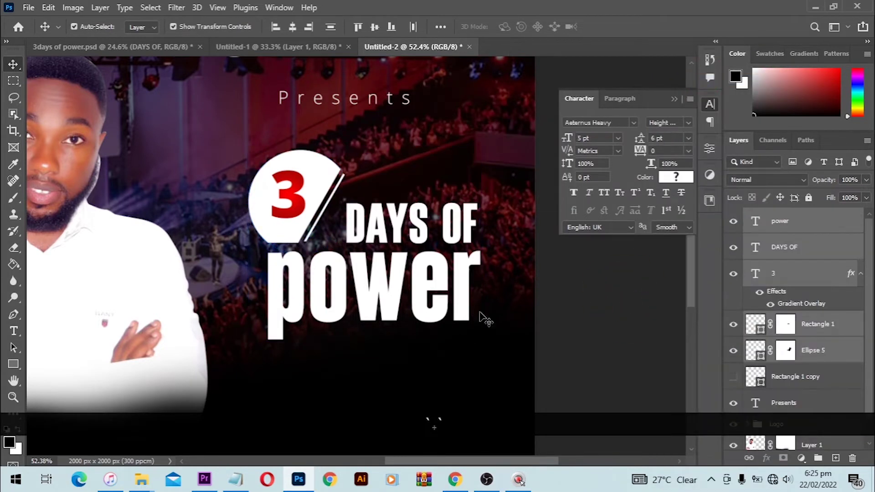
{"action": "scroll", "coordinate": [401, 293], "scroll_direction": "down", "scroll_amount": 2}
{"action": "left_click", "coordinate": [407, 294]}
{"action": "scroll", "coordinate": [408, 242], "scroll_direction": "down", "scroll_amount": 1}
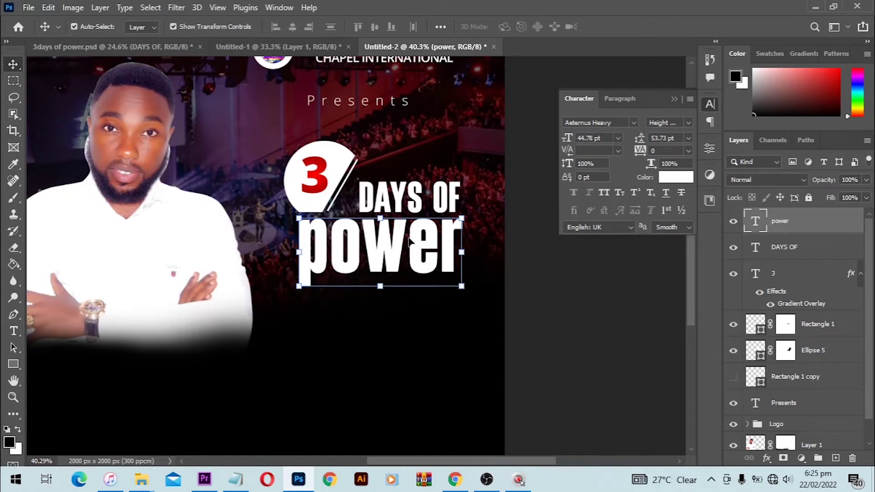
{"action": "scroll", "coordinate": [408, 242], "scroll_direction": "down", "scroll_amount": 1}
{"action": "left_click", "coordinate": [604, 290]}
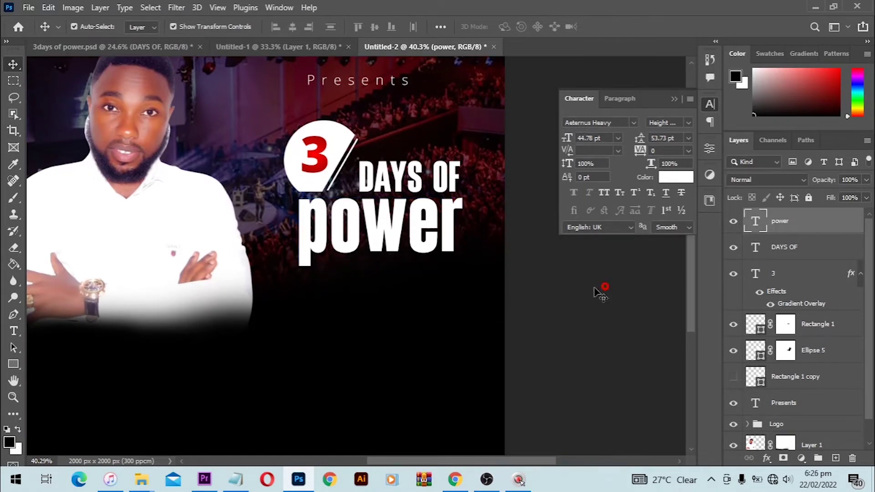
- Try a duplicate of the DAYS OF text below the word power, and delete it again
{"action": "left_click", "coordinate": [400, 195]}
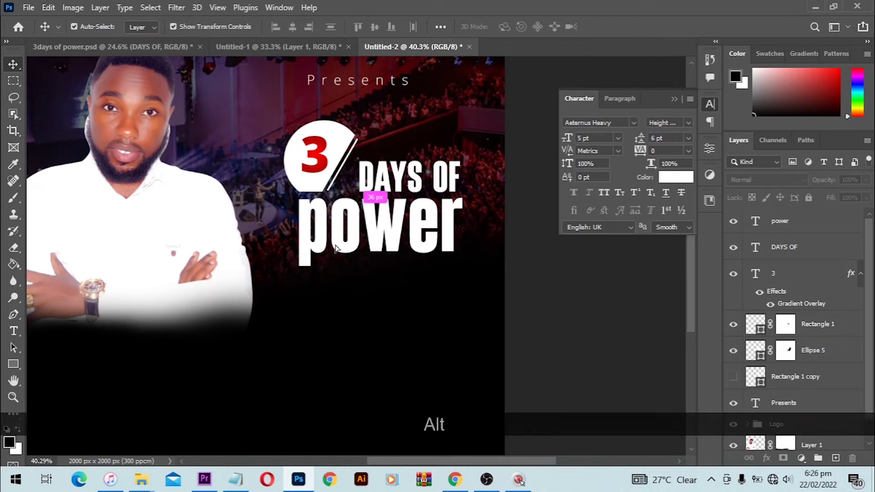
{"action": "left_click_drag", "start_coordinate": [393, 185], "coordinate": [331, 291]}
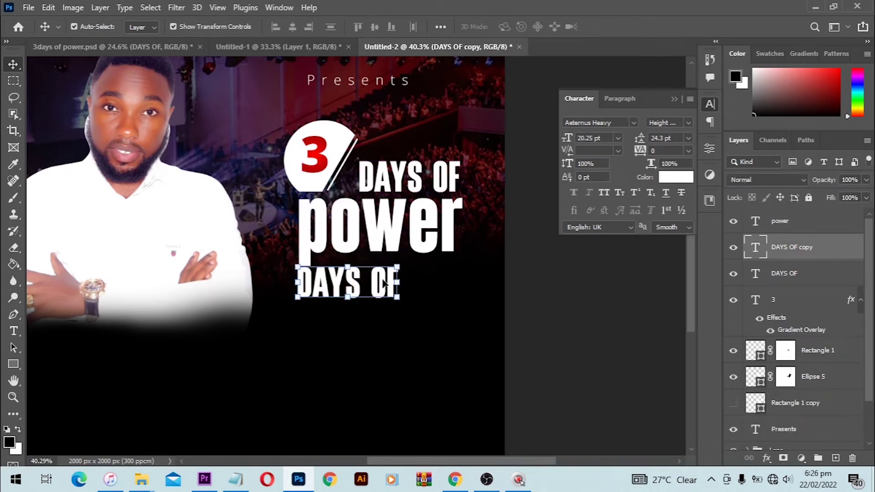
{"action": "key", "text": "Delete"}
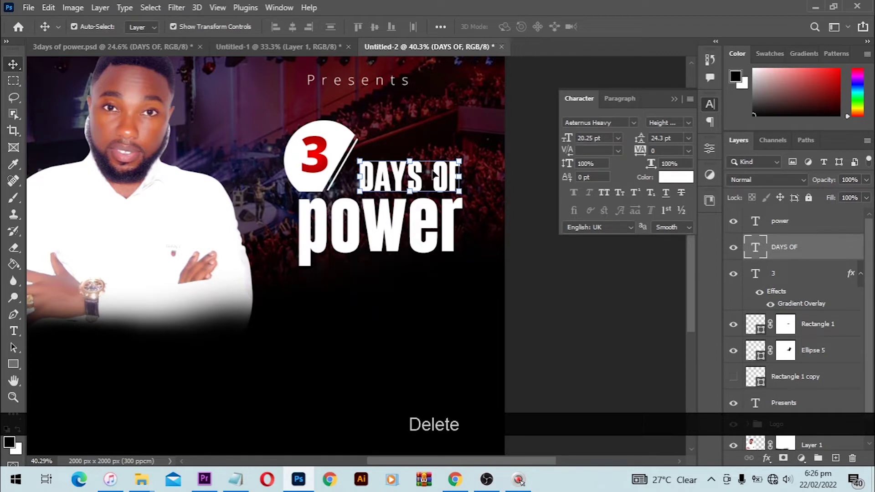
{"action": "key", "text": "alt"}
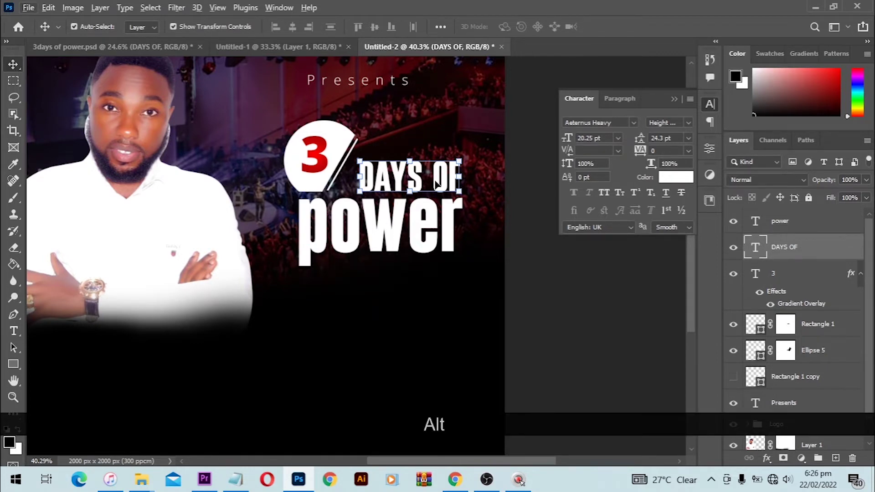
{"action": "scroll", "coordinate": [435, 182], "scroll_direction": "up", "scroll_amount": 3, "text": "alt"}
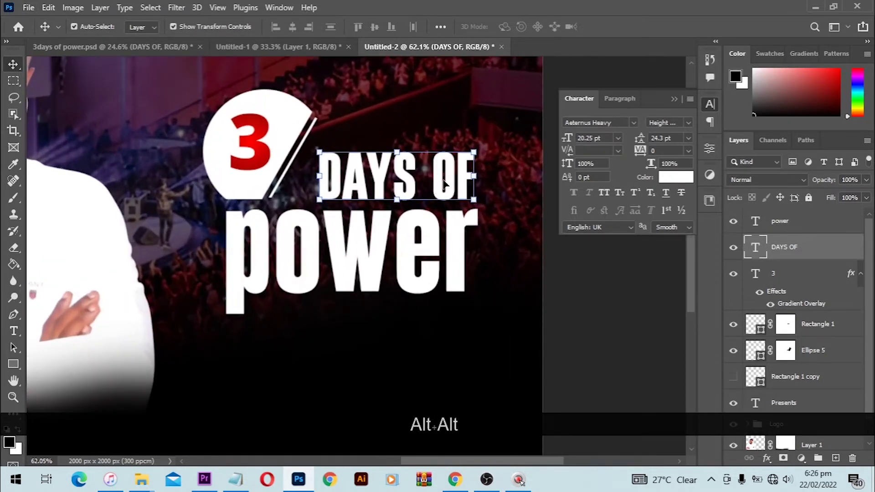
- Duplicate the DAYS OF text and place the copy below the word power
{"action": "key", "text": "alt"}
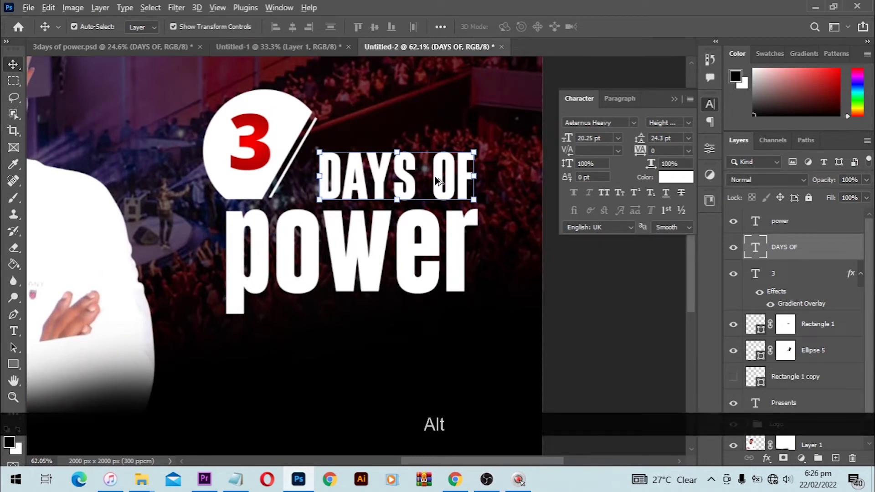
{"action": "key", "text": "alt+grave"}
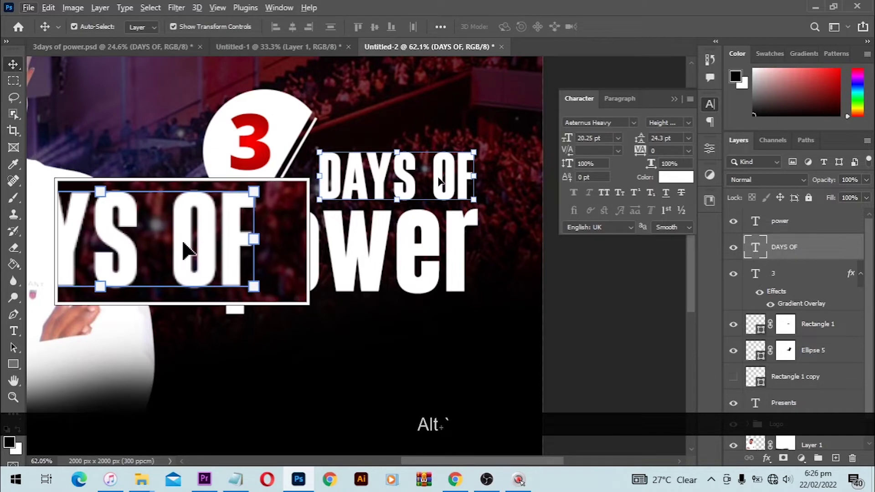
{"action": "key", "text": "alt"}
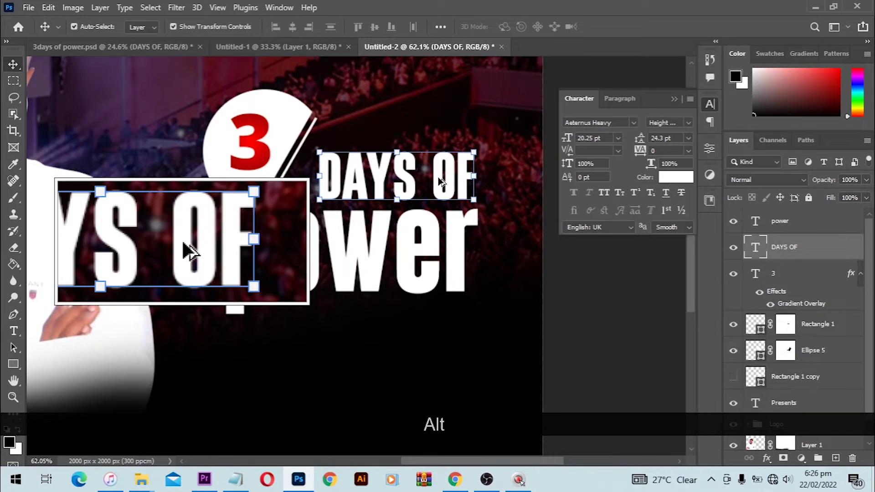
{"action": "left_click_drag", "start_coordinate": [438, 177], "coordinate": [358, 329]}
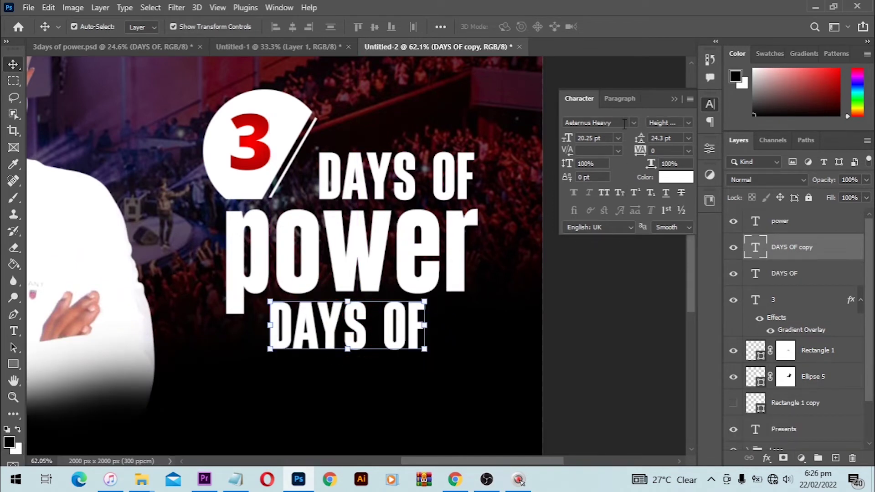
- Set the duplicated DAYS OF text's font to Open Sans Bold
{"action": "left_click", "coordinate": [624, 124]}
{"action": "type", "text": "open"}
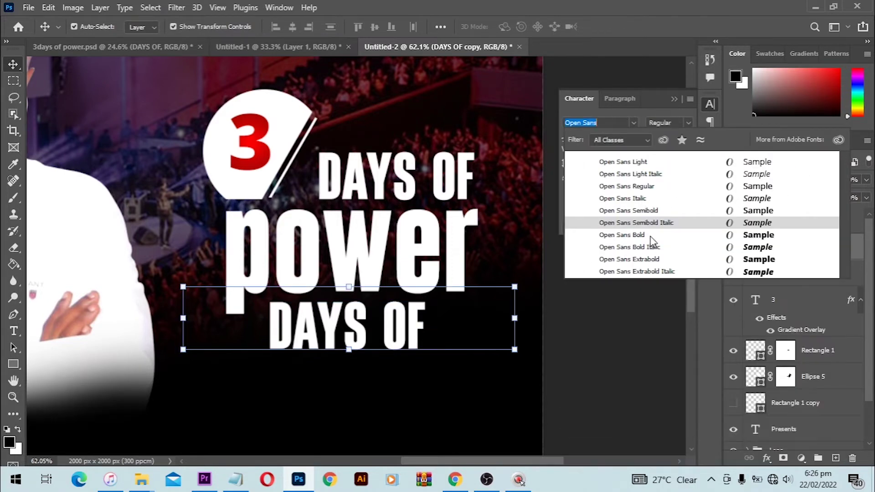
{"action": "left_click", "coordinate": [652, 244]}
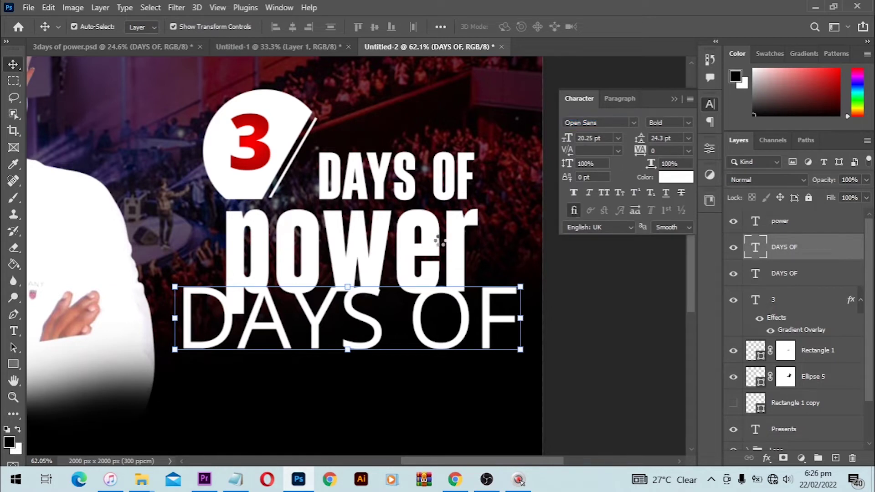
- Set the duplicated DAYS OF text's size to 6 pt and move it just beneath the word power
{"action": "left_click", "coordinate": [592, 137]}
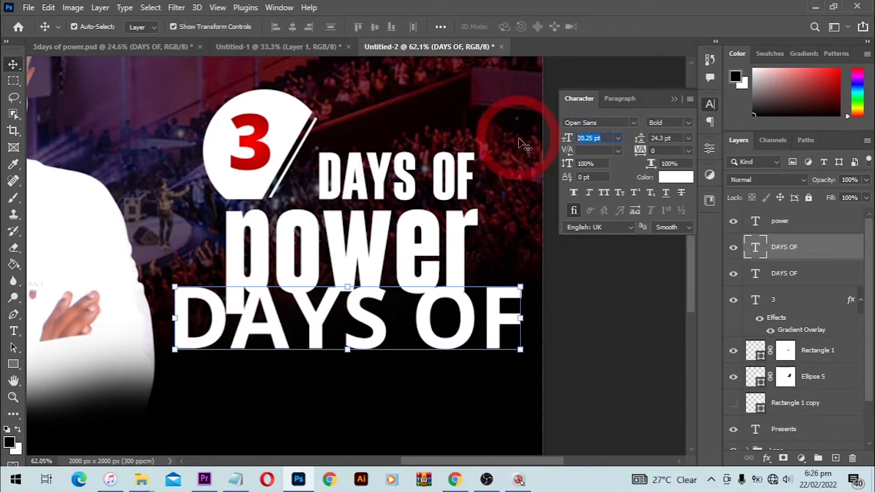
{"action": "type", "text": "10"}
{"action": "key", "text": "Return"}
{"action": "type", "text": "6"}
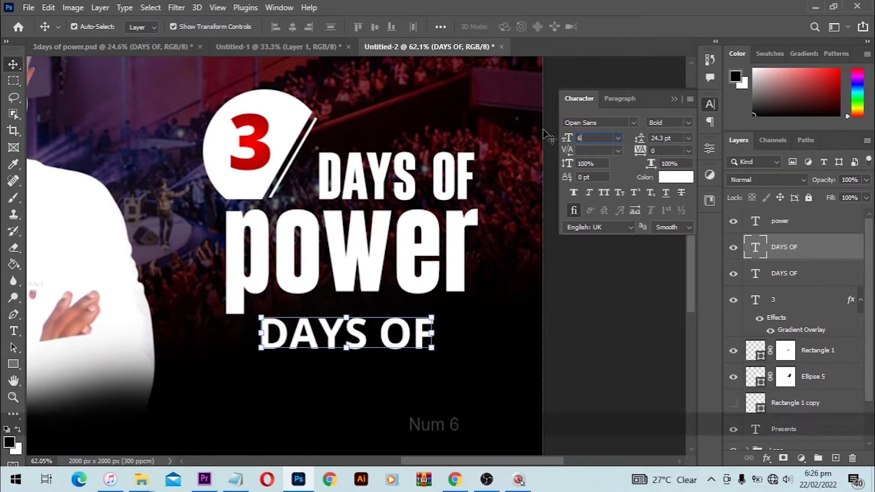
{"action": "key", "text": "Return"}
{"action": "left_click_drag", "start_coordinate": [371, 341], "coordinate": [349, 331]}
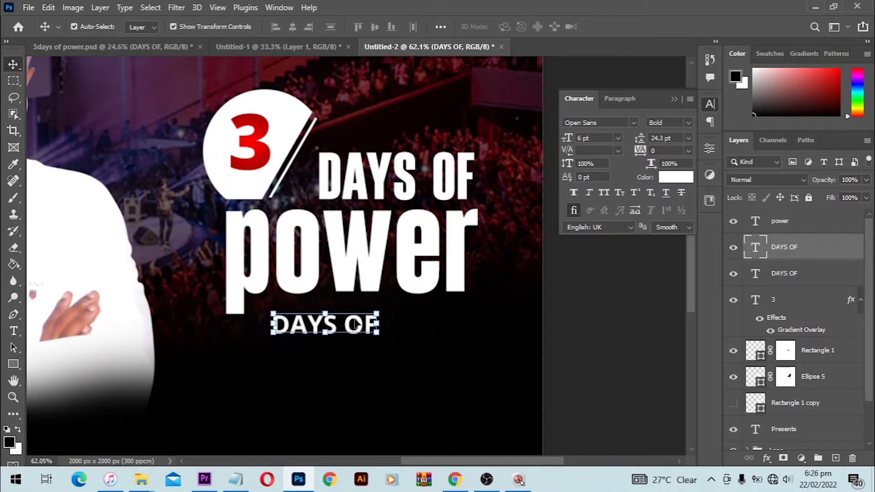
- Replace the small DAYS OF text with DMONSTRATIONS copied from the event details in Notepad
{"action": "key", "text": "t"}
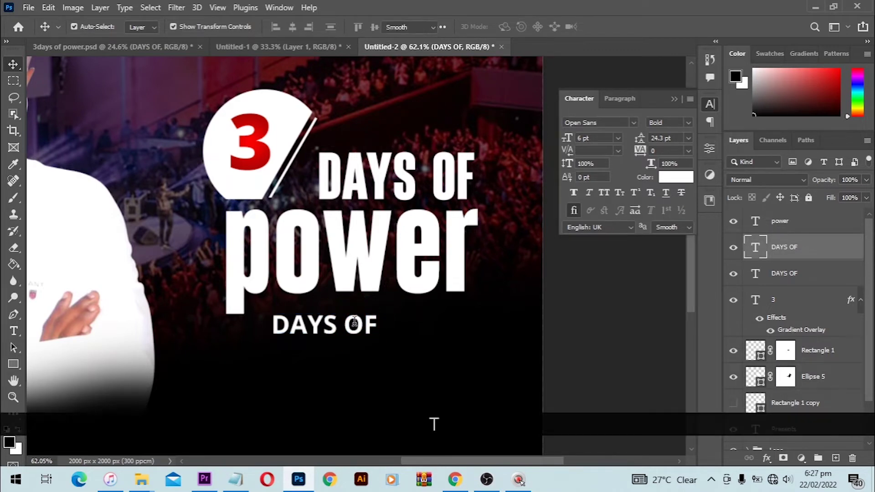
{"action": "left_click", "coordinate": [355, 324]}
{"action": "key", "text": "ctrl+a"}
{"action": "key", "text": "t"}
{"action": "left_click", "coordinate": [355, 324]}
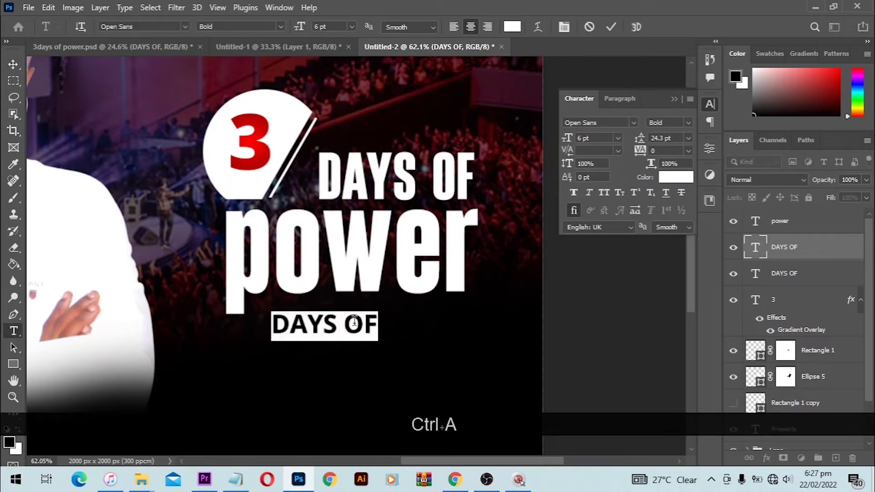
{"action": "left_click", "coordinate": [236, 480]}
{"action": "left_click_drag", "start_coordinate": [682, 190], "coordinate": [627, 189]}
{"action": "key", "text": "Home"}
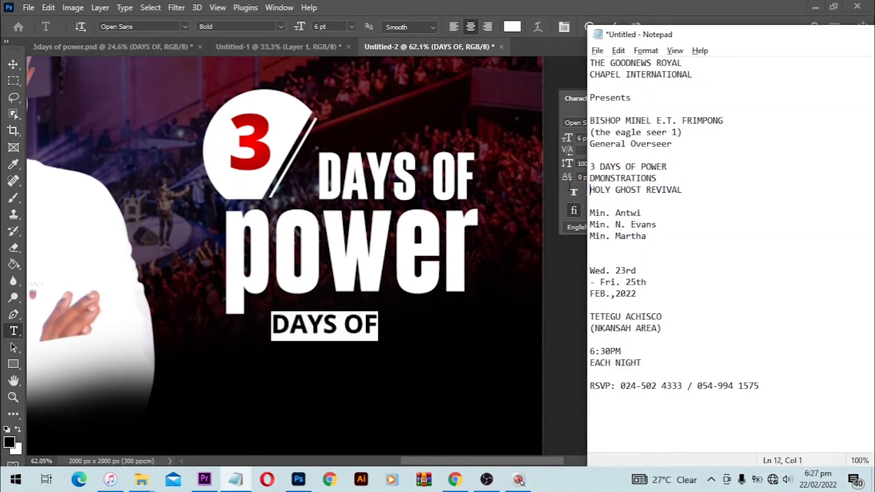
{"action": "left_click", "coordinate": [298, 480]}
{"action": "type", "text": "DMONSTRATIONS"}
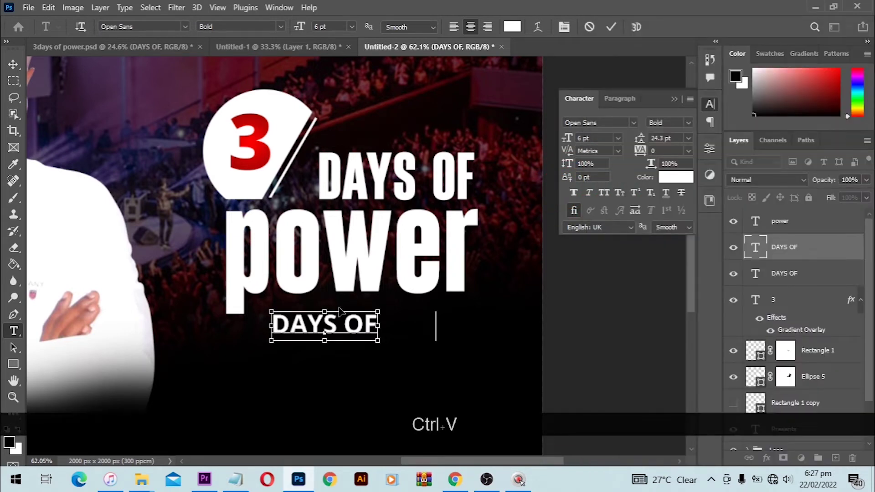
{"action": "key", "text": "Return"}
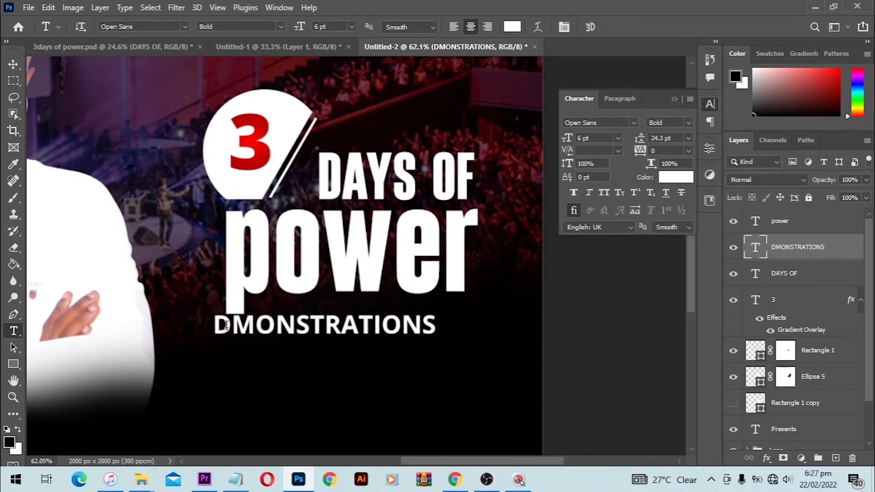
- Insert the missing capital E so the text reads DEMONSTRATIONS
{"action": "left_click", "coordinate": [227, 325]}
{"action": "type", "text": "e"}
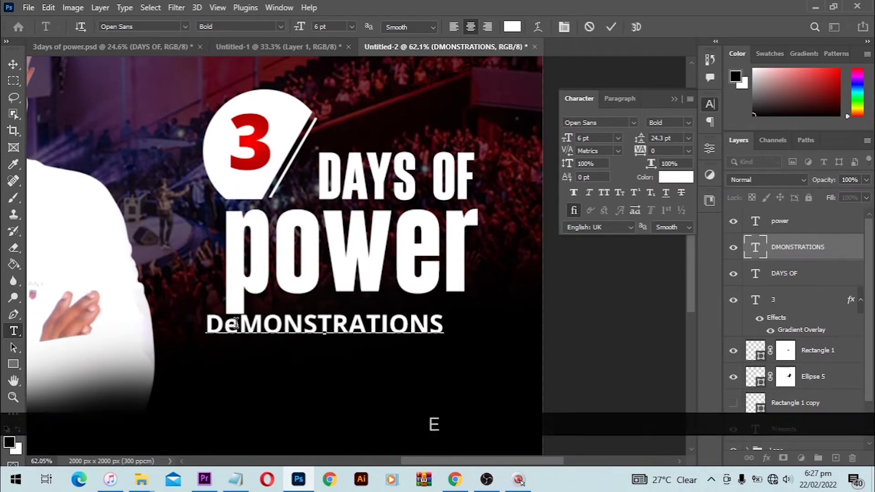
{"action": "key", "text": "BackSpace"}
{"action": "type", "text": "E"}
{"action": "key", "text": "Return"}
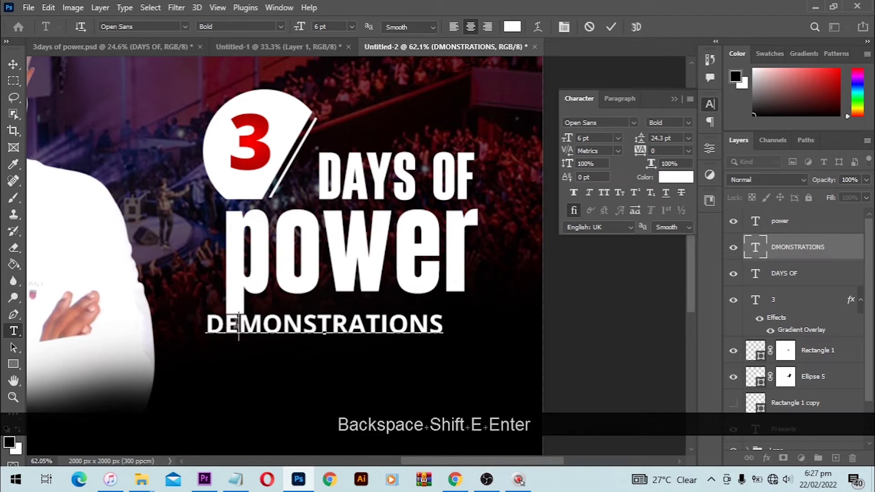
- Move DEMONSTRATIONS up close under the word power, starting beside the stem of the p
{"action": "key", "text": "v"}
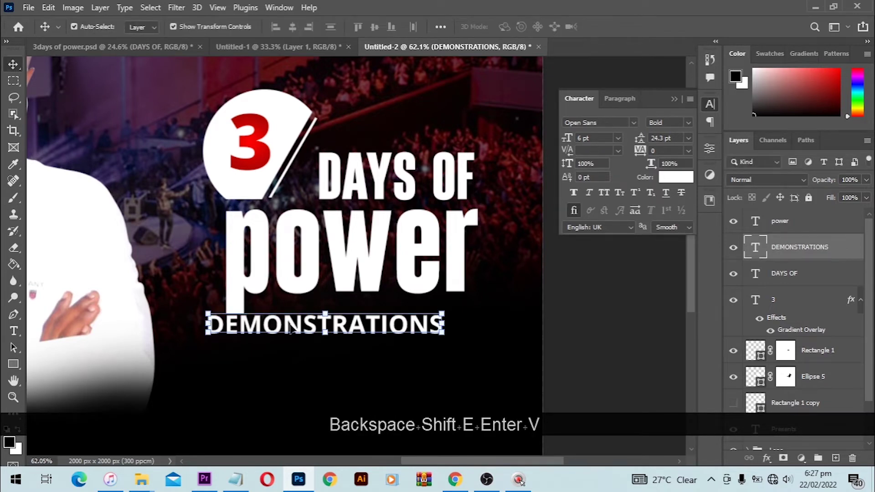
{"action": "left_click_drag", "start_coordinate": [292, 328], "coordinate": [337, 312]}
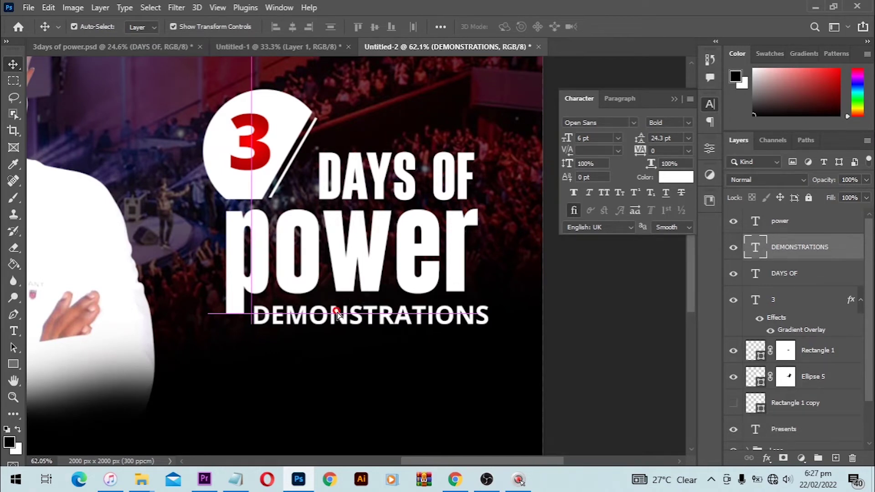
{"action": "key", "text": "Up"}
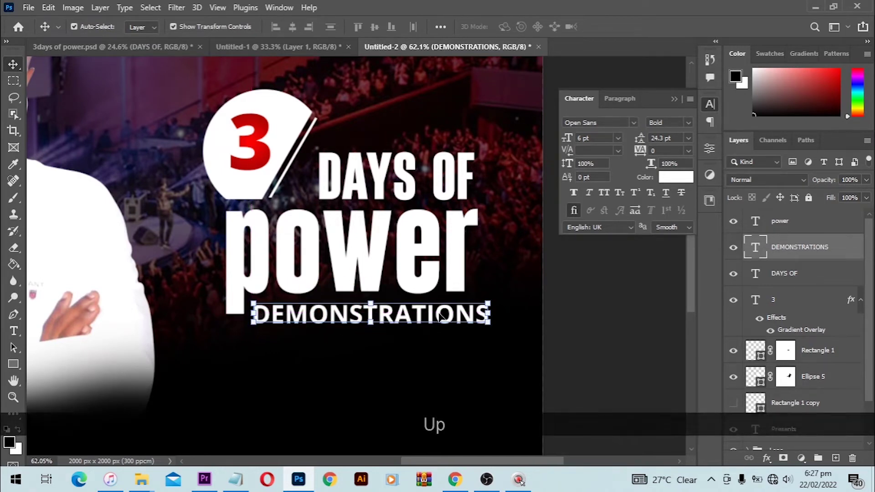
- Set the DEMONSTRATIONS text to 5 pt and realign it beside the stem of the p in power
{"action": "left_click", "coordinate": [605, 136]}
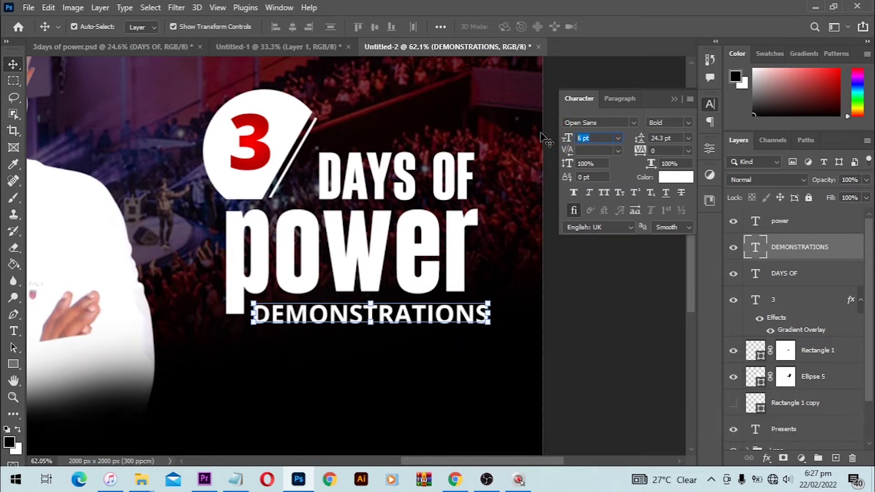
{"action": "type", "text": "5"}
{"action": "key", "text": "Return"}
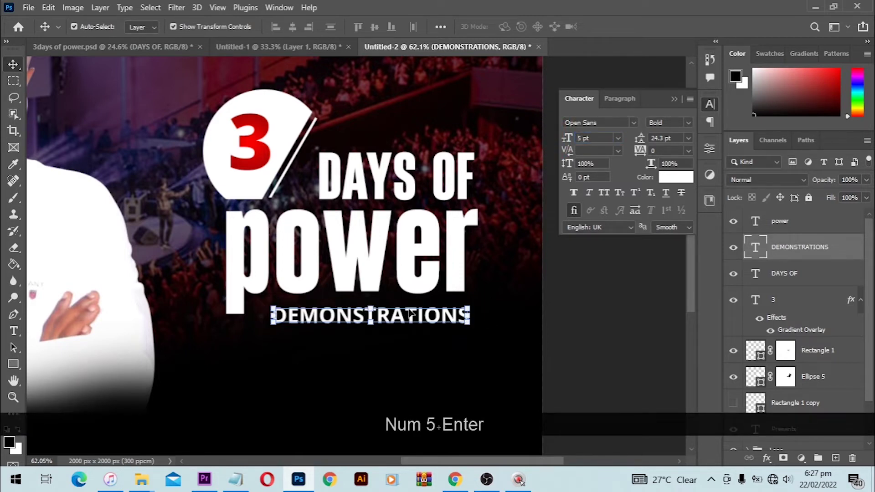
{"action": "mouse_move", "coordinate": [412, 313]}
{"action": "left_mouse_down"}
{"action": "mouse_move", "coordinate": [423, 324]}
{"action": "mouse_move", "coordinate": [405, 323]}
{"action": "left_mouse_up"}
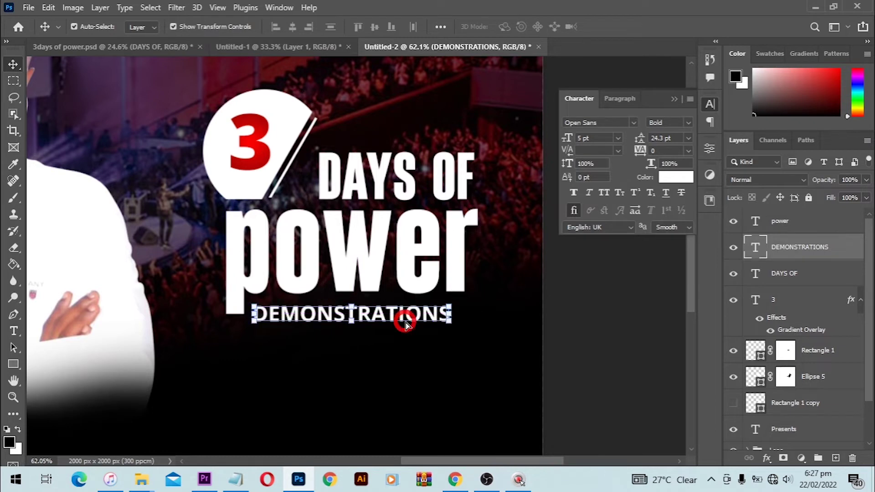
- Try a size of 5.5 pt on the DEMONSTRATIONS text and undo the change
{"action": "left_click", "coordinate": [595, 137]}
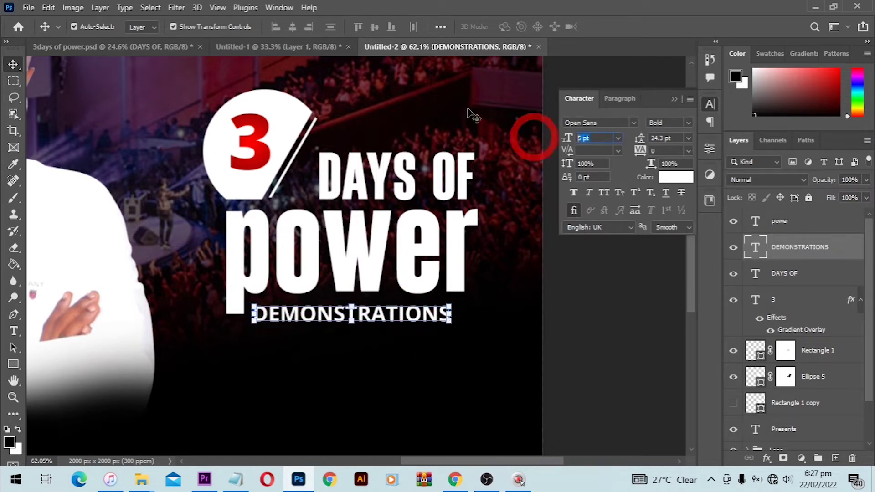
{"action": "type", "text": "5.5"}
{"action": "key", "text": "Return"}
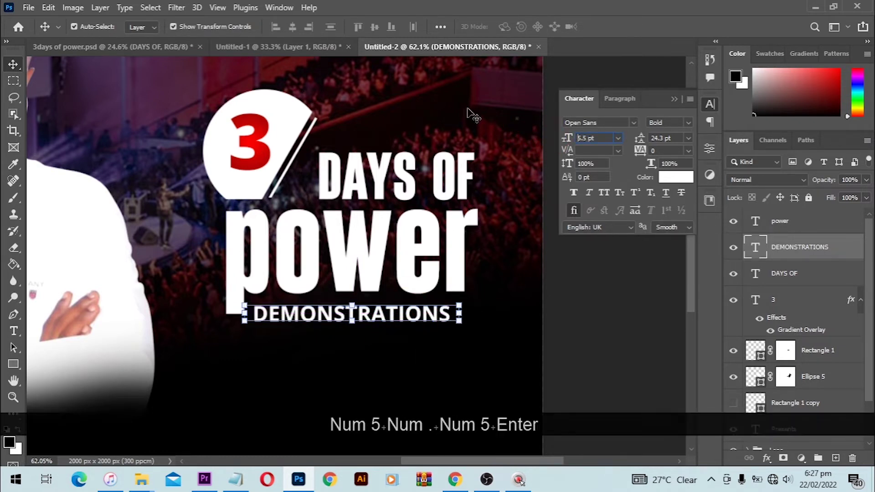
{"action": "key", "text": "ctrl+z"}
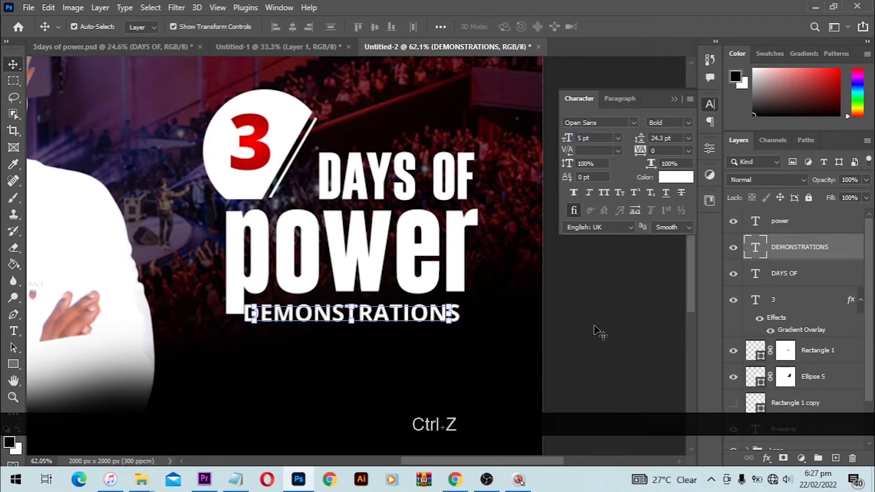
- Nudge the DEMONSTRATIONS text slightly up and to the right beneath the word power
{"action": "left_click", "coordinate": [395, 317]}
{"action": "key", "text": "Up"}
{"action": "key", "text": "Up"}
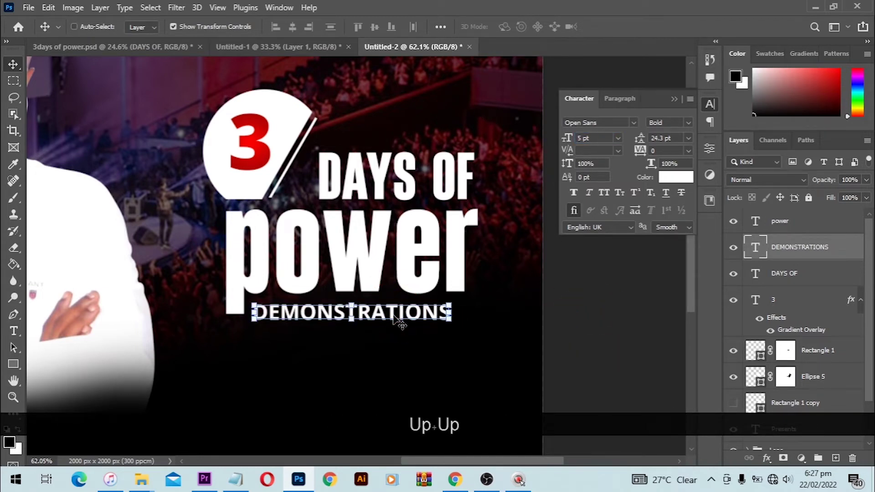
{"action": "key", "text": "Right"}
{"action": "key", "text": "Right"}
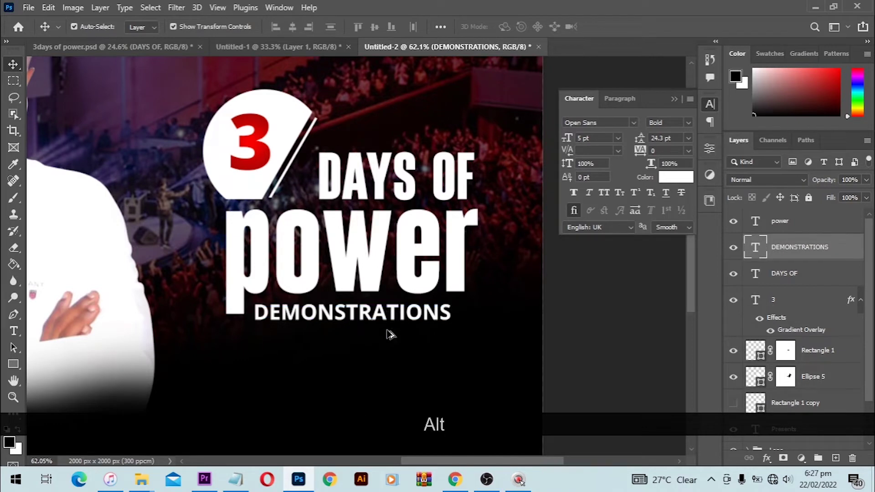
{"action": "key", "text": "ctrl+alt+z"}
{"action": "key", "text": "ctrl+alt+z"}
{"action": "key", "text": "ctrl+alt+z"}
{"action": "key", "text": "ctrl+alt+z"}
{"action": "key", "text": "ctrl+alt+z"}
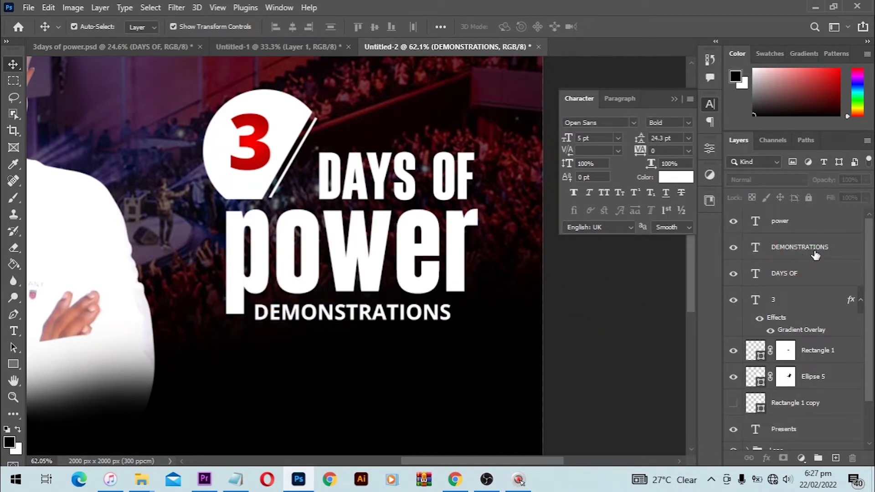
- Move the DEMONSTRATIONS layer above the power layer and duplicate the text directly beneath itself
{"action": "left_click_drag", "start_coordinate": [813, 251], "coordinate": [815, 218]}
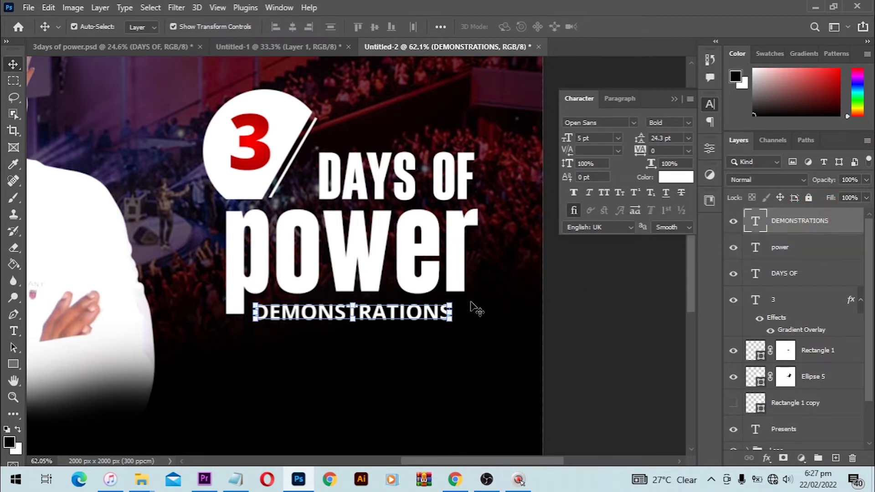
{"action": "left_click_drag", "start_coordinate": [402, 314], "coordinate": [401, 339]}
- Copy HOLY GHOST REVIVAL from the Notepad notes and replace the duplicated DEMONSTRATIONS text with it
{"action": "key", "text": "alt+Tab"}
{"action": "key", "text": "ctrl+c"}
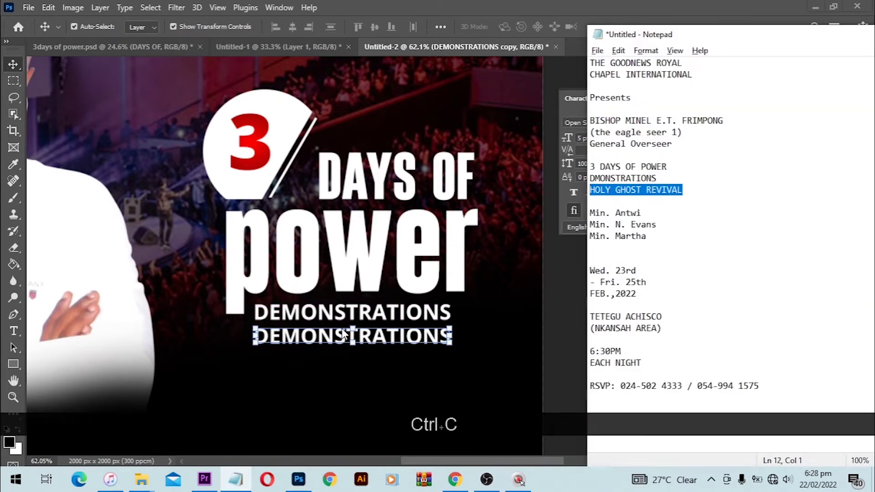
{"action": "left_click", "coordinate": [344, 335]}
{"action": "key", "text": "t"}
{"action": "key", "text": "ctrl+a"}
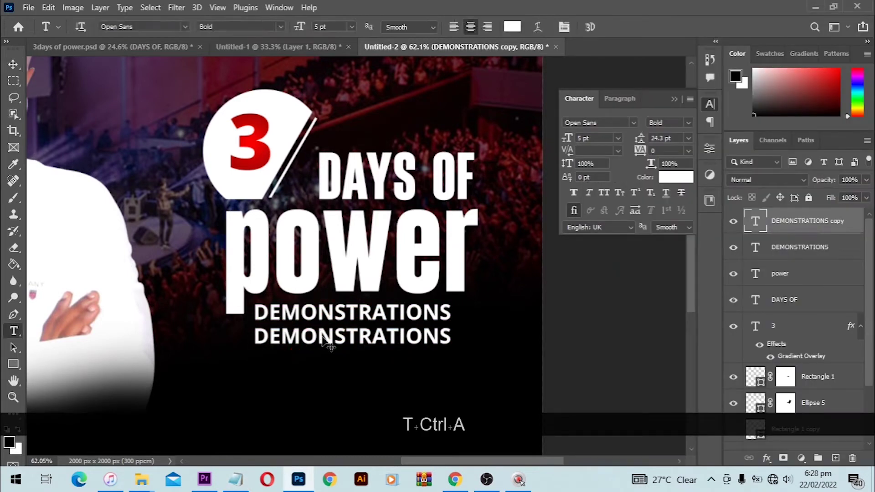
{"action": "key", "text": "ctrl+d"}
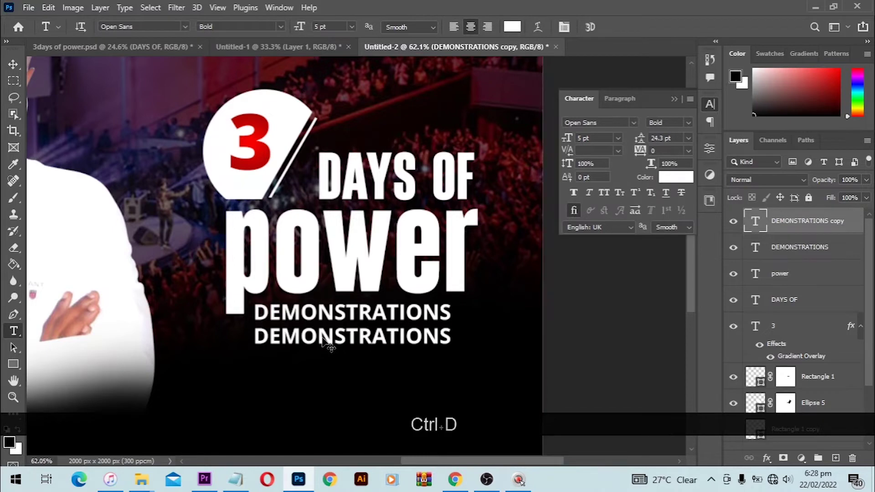
{"action": "left_click", "coordinate": [17, 335]}
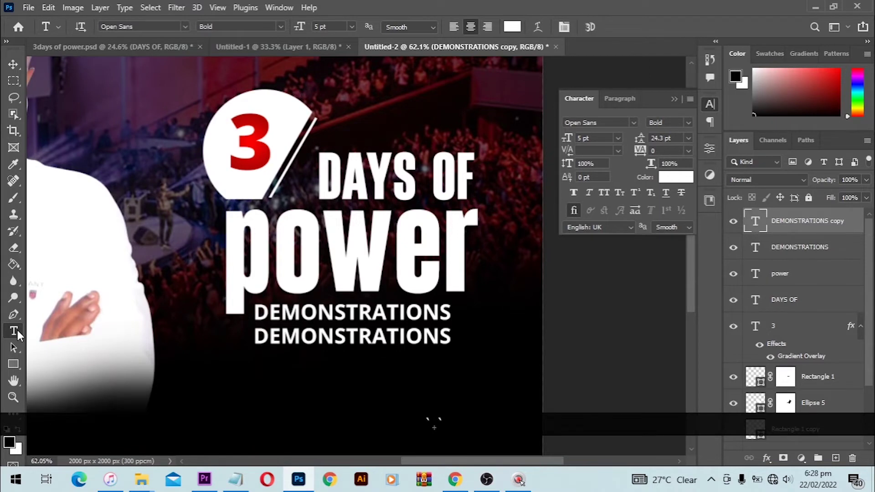
{"action": "left_click", "coordinate": [320, 338]}
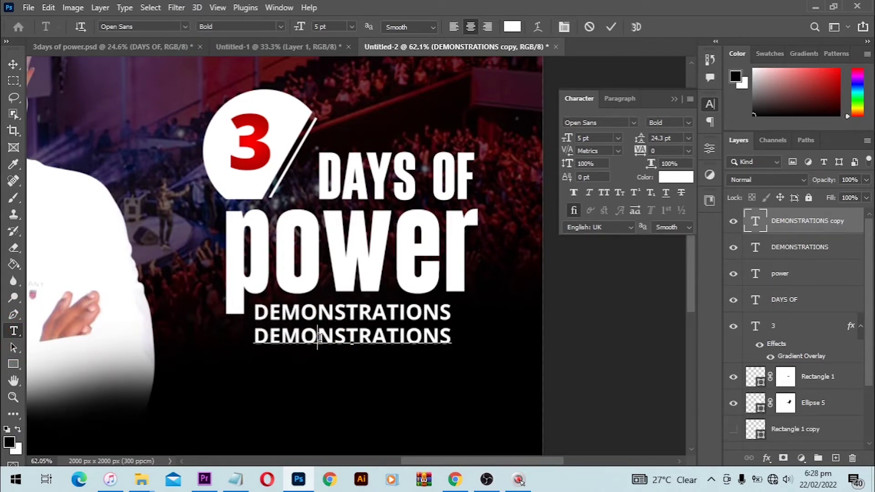
{"action": "key", "text": "ctrl+a"}
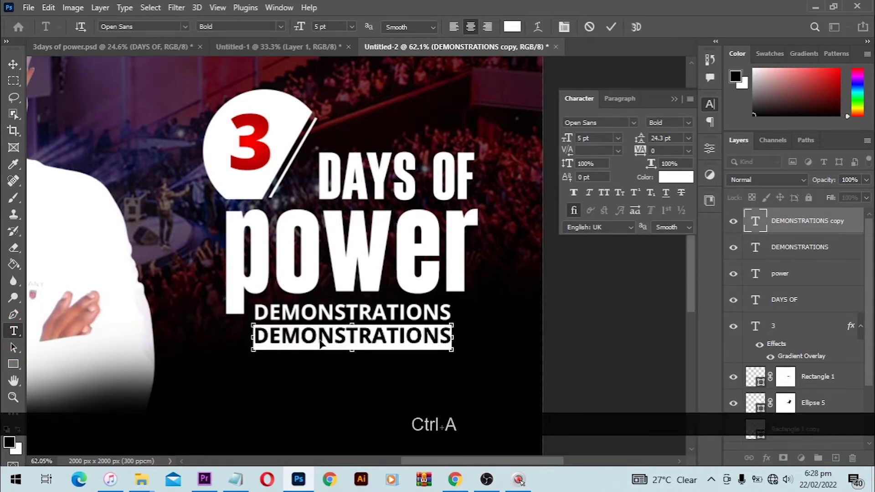
{"action": "key", "text": "ctrl+v"}
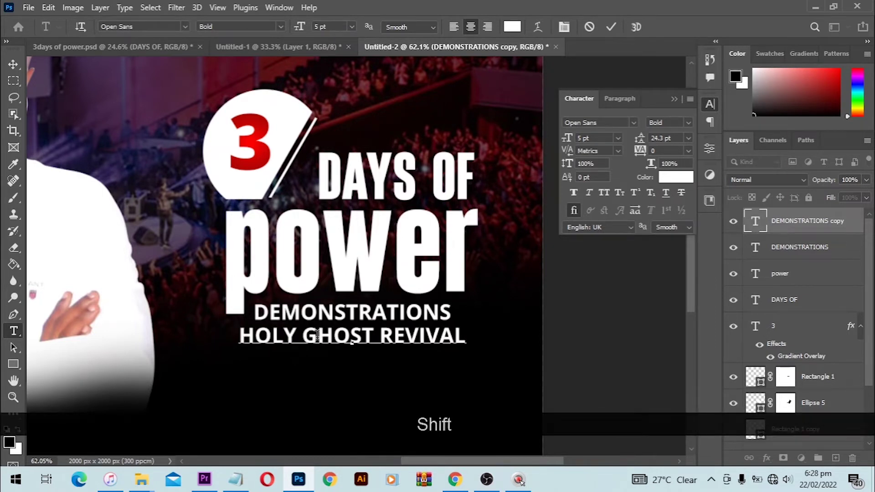
- Enclose the HOLY GHOST REVIVAL line in parentheses and commit the text
{"action": "type", "text": ")"}
{"action": "left_click", "coordinate": [229, 339]}
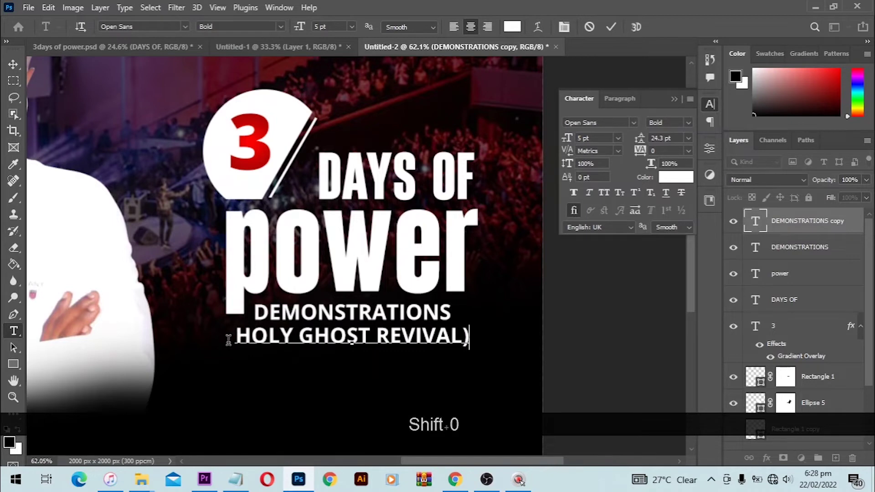
{"action": "type", "text": "("}
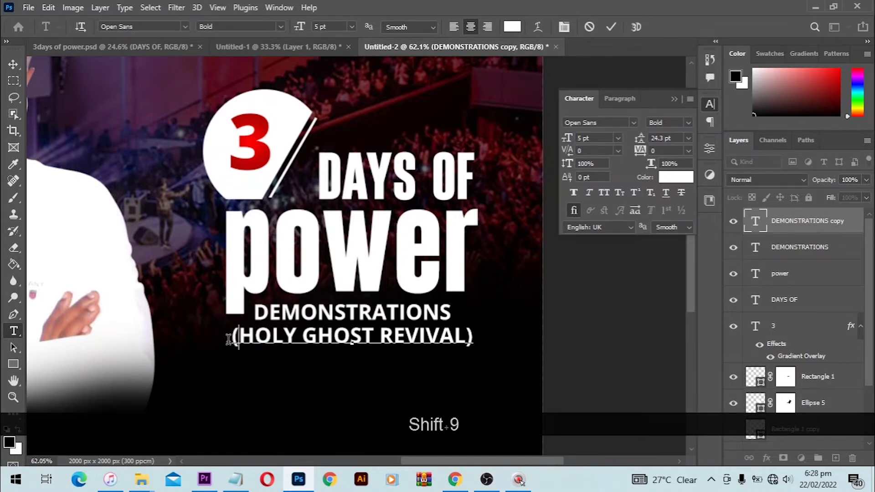
{"action": "key", "text": "Return"}
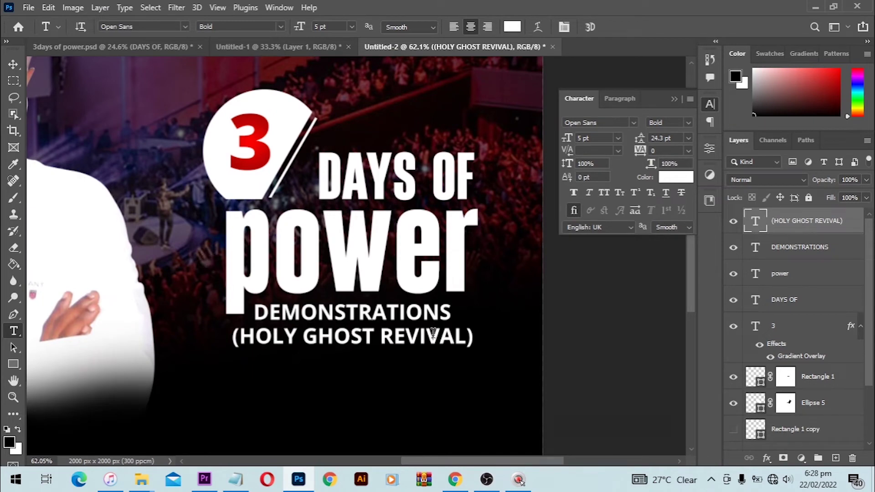
- Scale the (HOLY GHOST REVIVAL) text down to about 96% and nudge it slightly down below DEMONSTRATIONS
{"action": "key", "text": "v"}
{"action": "left_click_drag", "start_coordinate": [472, 326], "coordinate": [464, 327]}
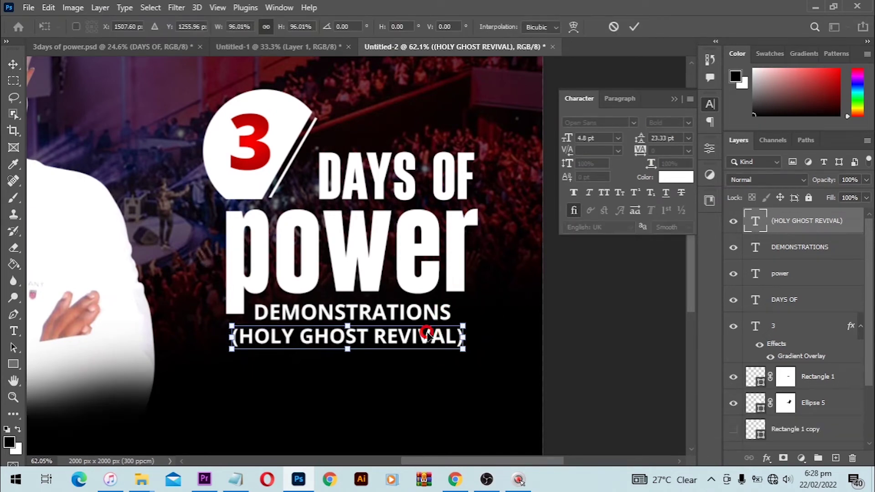
{"action": "key", "text": "Return"}
{"action": "key", "text": "Down"}
{"action": "key", "text": "Down"}
{"action": "key", "text": "Down"}
{"action": "key", "text": "Down"}
{"action": "key", "text": "Down"}
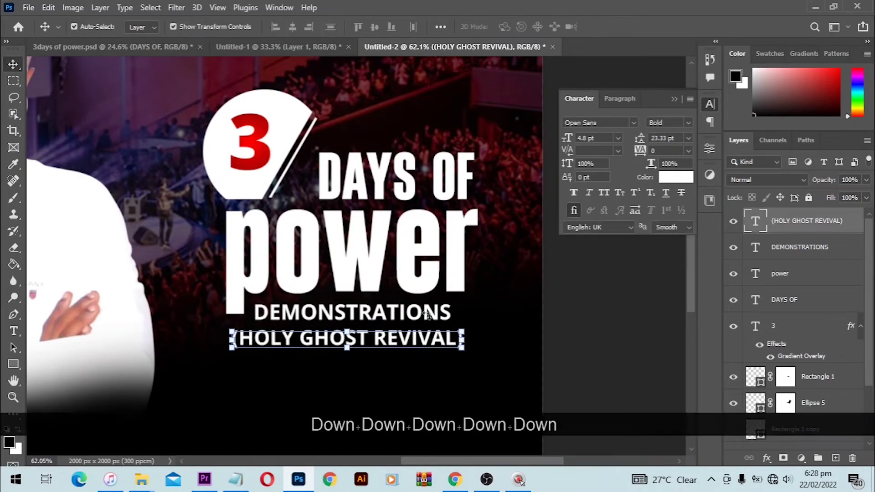
- Enlarge the DEMONSTRATIONS text to about 107% so it spans to the right edge of the r in power
{"action": "left_click", "coordinate": [446, 319]}
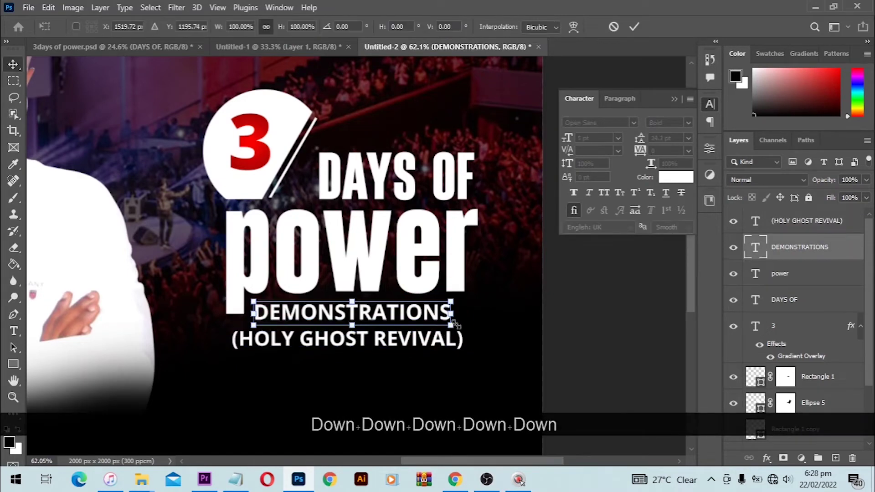
{"action": "mouse_move", "coordinate": [449, 323]}
{"action": "left_mouse_down"}
{"action": "mouse_move", "coordinate": [471, 326]}
{"action": "mouse_move", "coordinate": [457, 330]}
{"action": "left_mouse_up"}
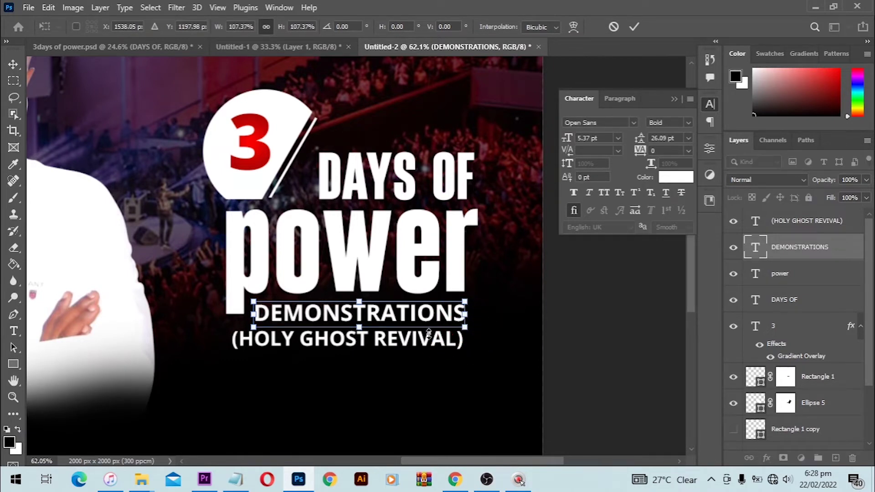
{"action": "key", "text": "Return"}
{"action": "left_click", "coordinate": [547, 318]}
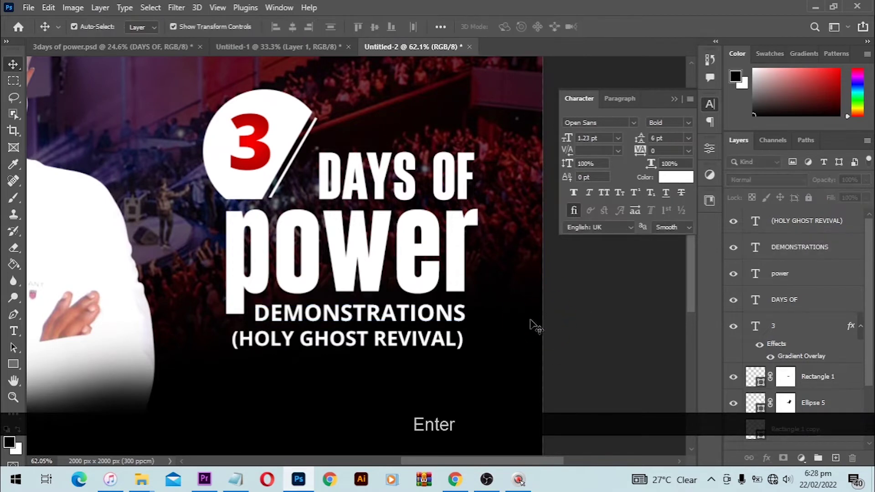
- Add a Gradient Overlay to the power text using the cream-to-gold gradient preset
{"action": "scroll", "coordinate": [422, 314], "scroll_direction": "down", "scroll_amount": 4}
{"action": "left_click", "coordinate": [371, 219]}
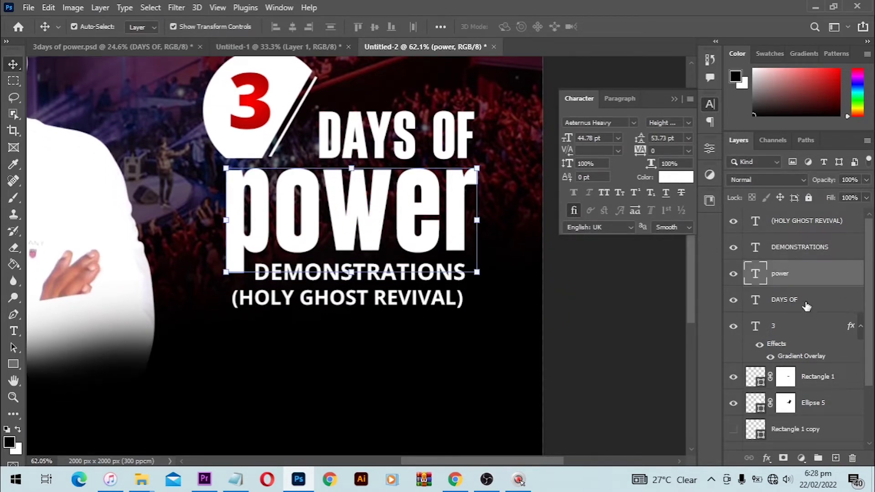
{"action": "left_click", "coordinate": [767, 458]}
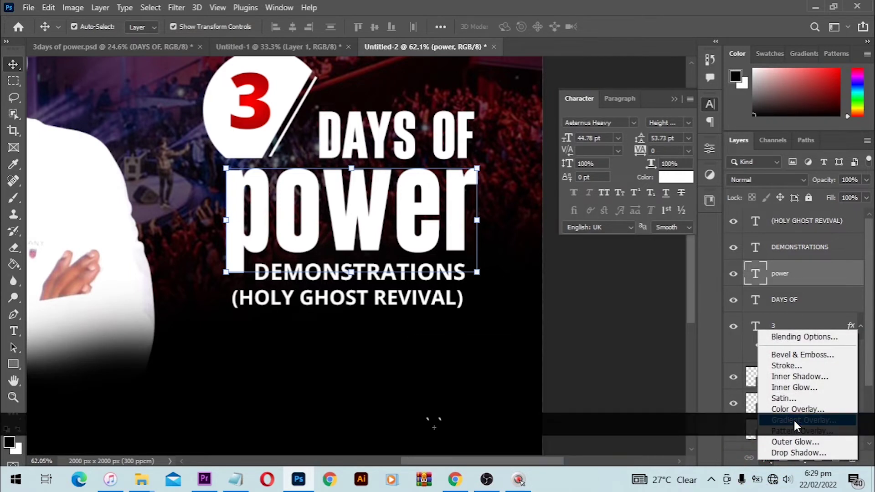
{"action": "left_click", "coordinate": [795, 421]}
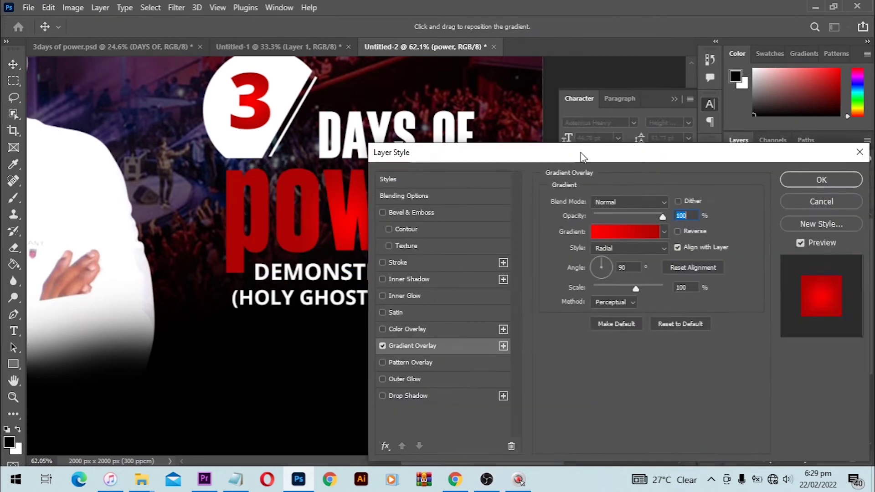
{"action": "left_click_drag", "start_coordinate": [580, 149], "coordinate": [677, 120]}
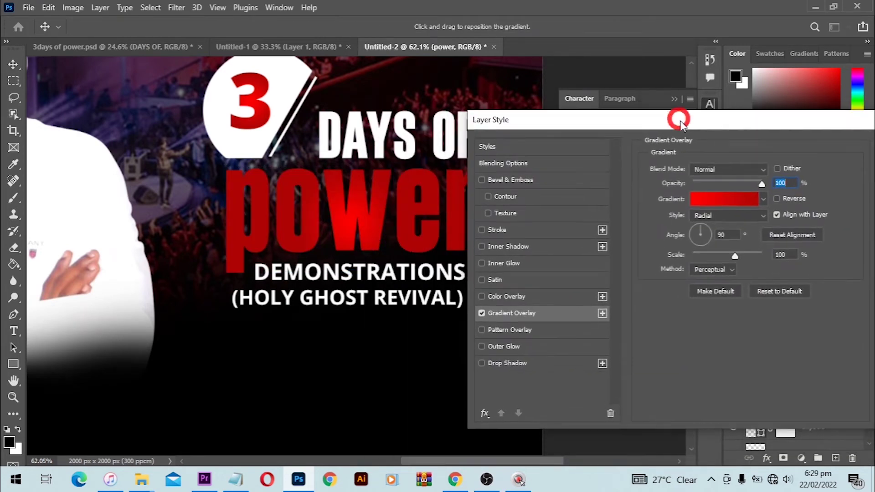
{"action": "left_click", "coordinate": [731, 198]}
{"action": "left_click_drag", "start_coordinate": [403, 40], "coordinate": [627, 39]}
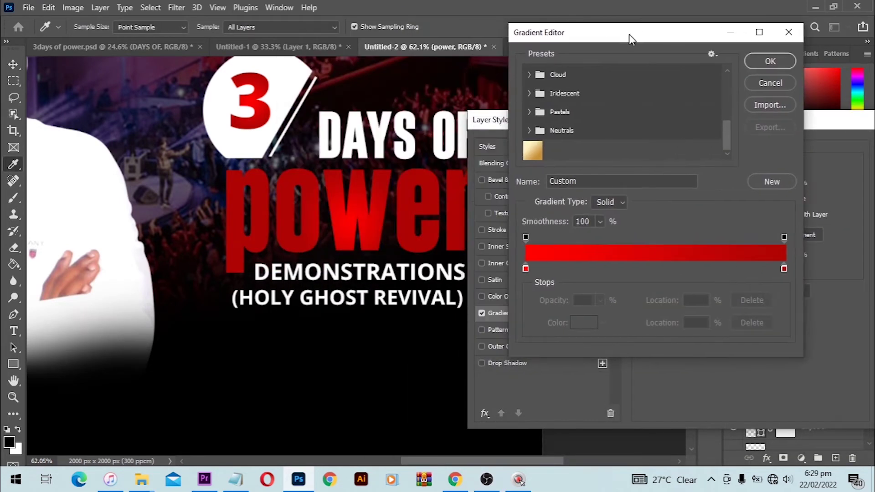
{"action": "left_click", "coordinate": [535, 146]}
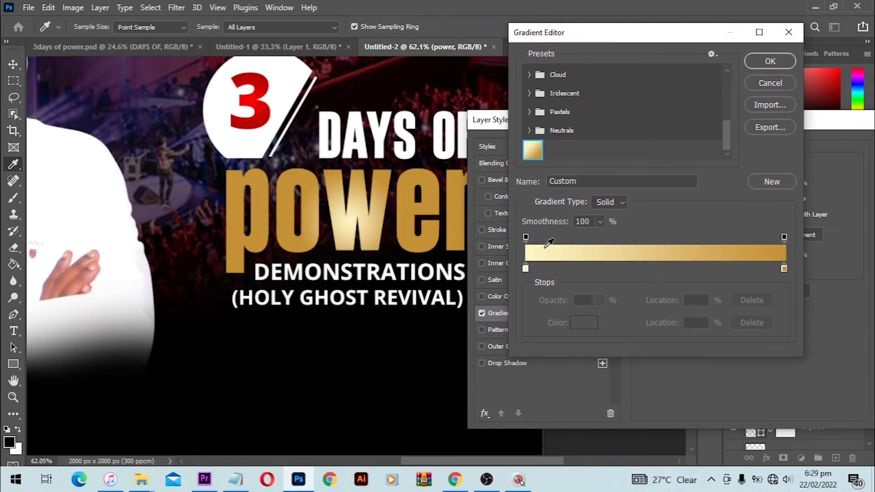
- Check the hex colours of both stops in the gold gradient and accept the gradient
{"action": "left_click", "coordinate": [783, 269]}
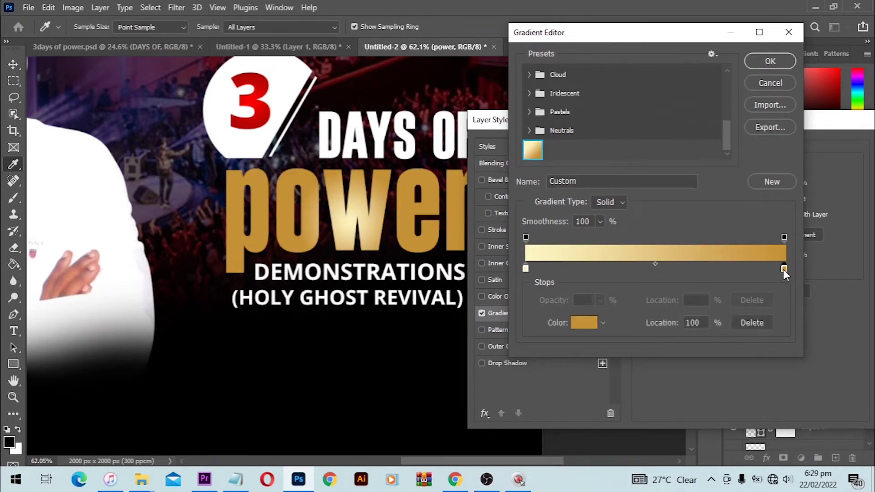
{"action": "double_click", "coordinate": [783, 269]}
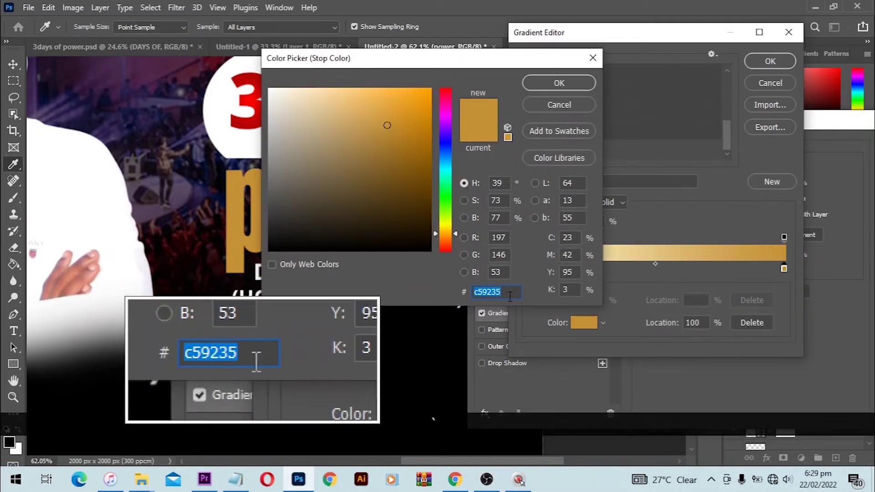
{"action": "left_click", "coordinate": [563, 82]}
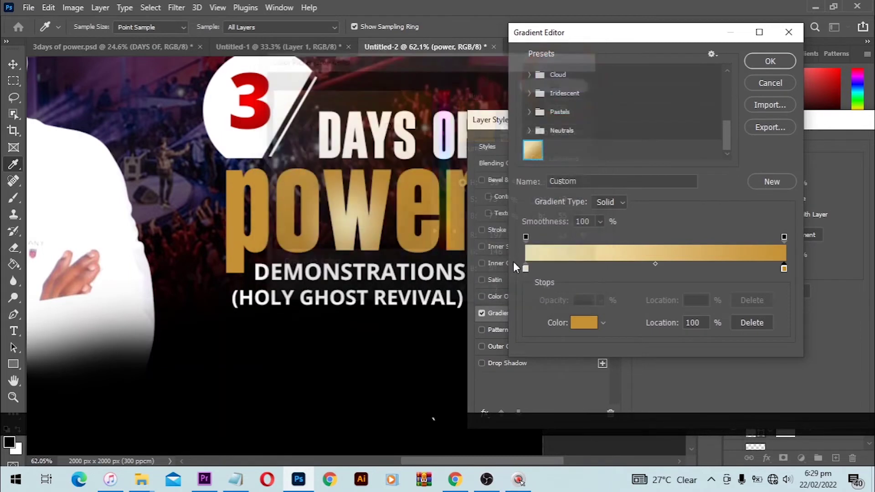
{"action": "double_click", "coordinate": [525, 268]}
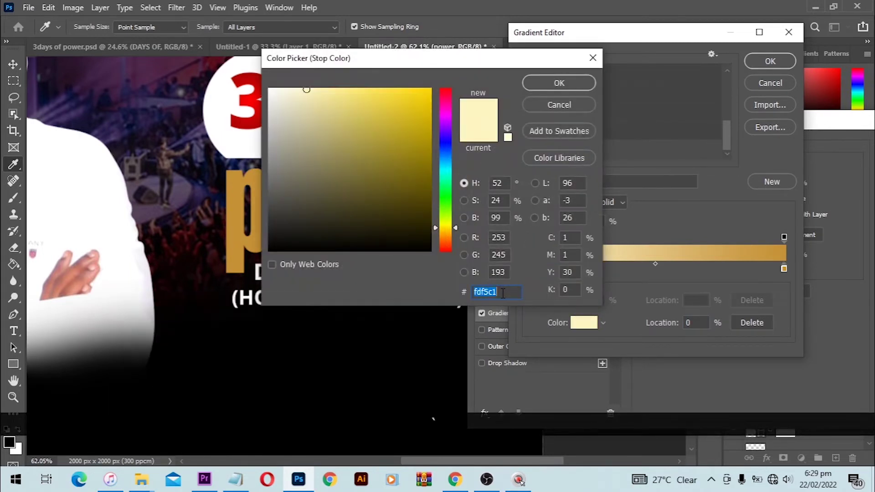
{"action": "left_click", "coordinate": [565, 83]}
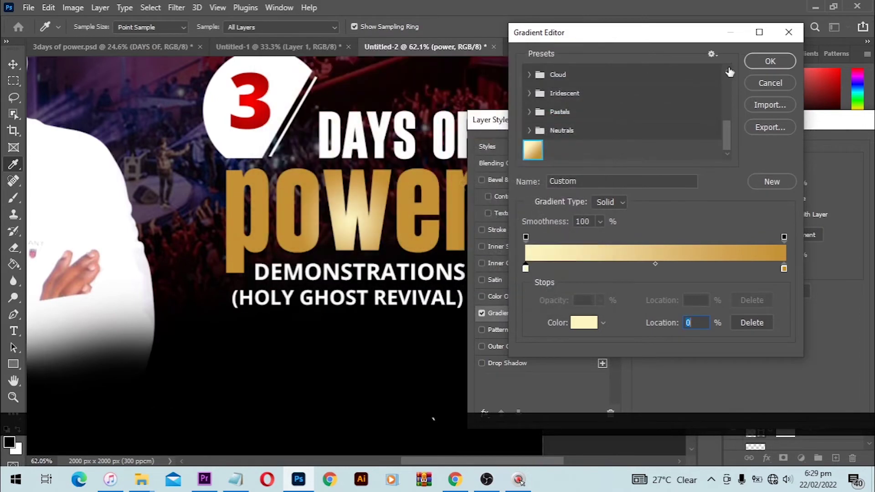
{"action": "left_click", "coordinate": [758, 64]}
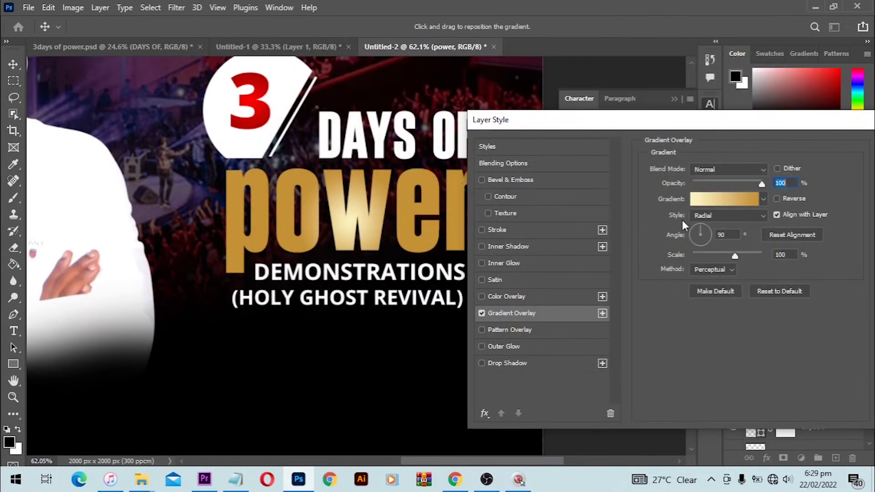
- Set the gradient overlay on the power text to Linear style and reverse its direction
{"action": "left_click", "coordinate": [727, 216]}
{"action": "left_click", "coordinate": [709, 227]}
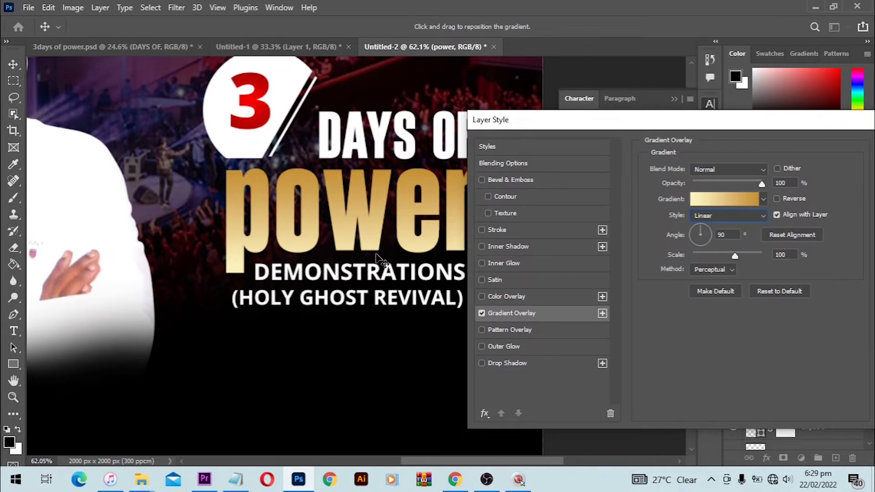
{"action": "left_click", "coordinate": [783, 199]}
- Add a drop shadow to the power text with 80% opacity, 11 px distance and 13 px size, and apply the layer style
{"action": "left_click_drag", "start_coordinate": [587, 125], "coordinate": [503, 134]}
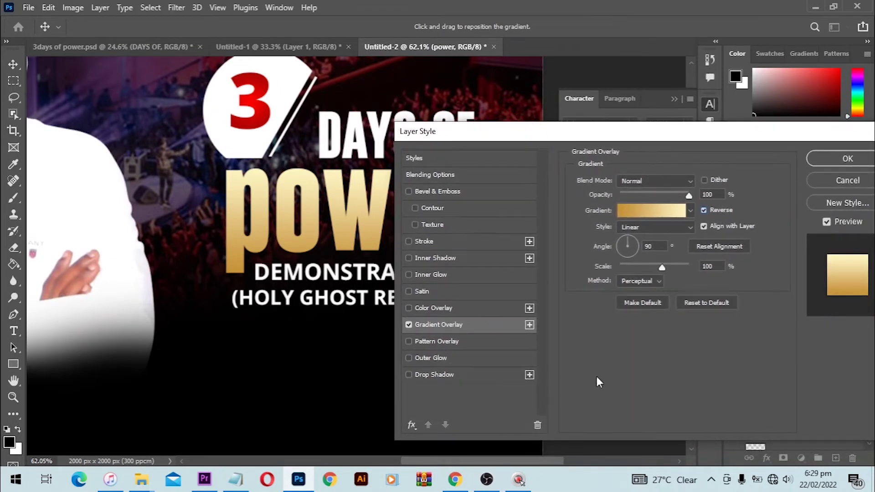
{"action": "left_click", "coordinate": [441, 376]}
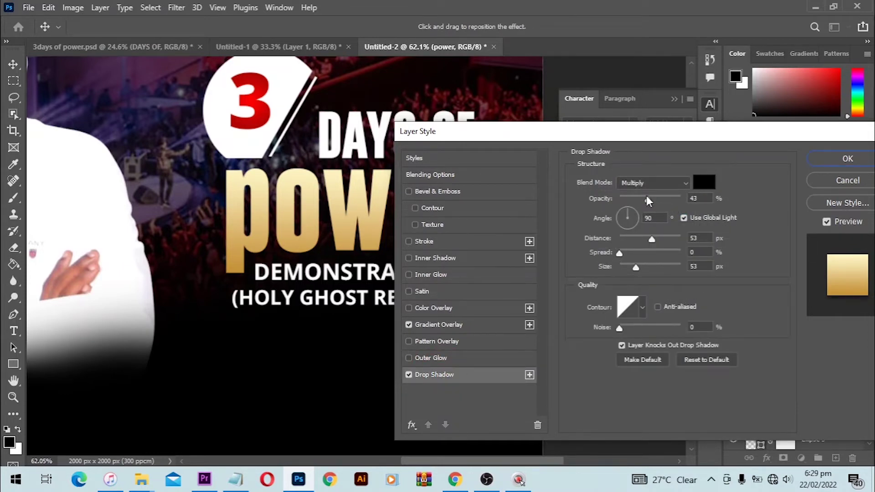
{"action": "left_click_drag", "start_coordinate": [655, 199], "coordinate": [663, 196]}
{"action": "left_click_drag", "start_coordinate": [652, 239], "coordinate": [627, 236]}
{"action": "left_click_drag", "start_coordinate": [674, 198], "coordinate": [668, 198]}
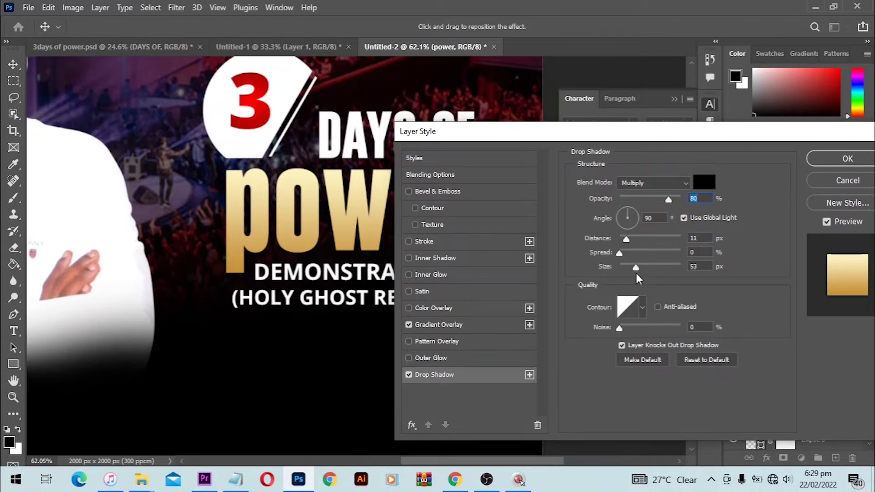
{"action": "left_click_drag", "start_coordinate": [630, 266], "coordinate": [627, 265]}
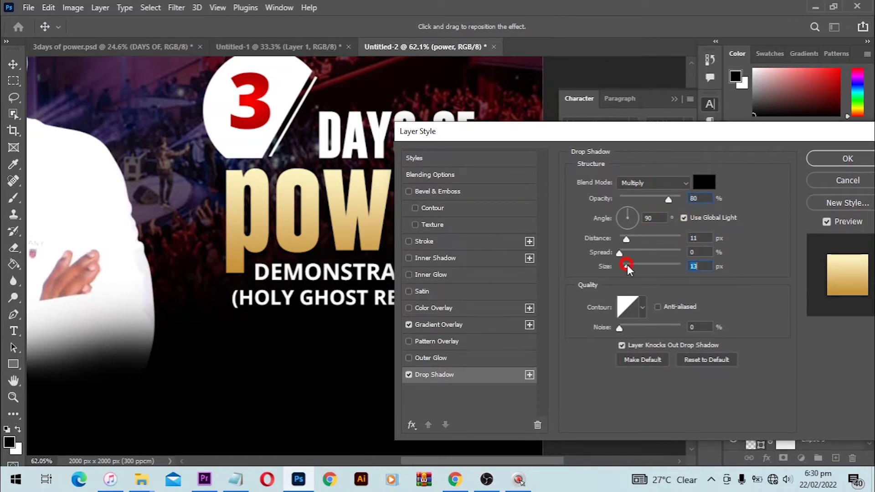
{"action": "left_click", "coordinate": [818, 159]}
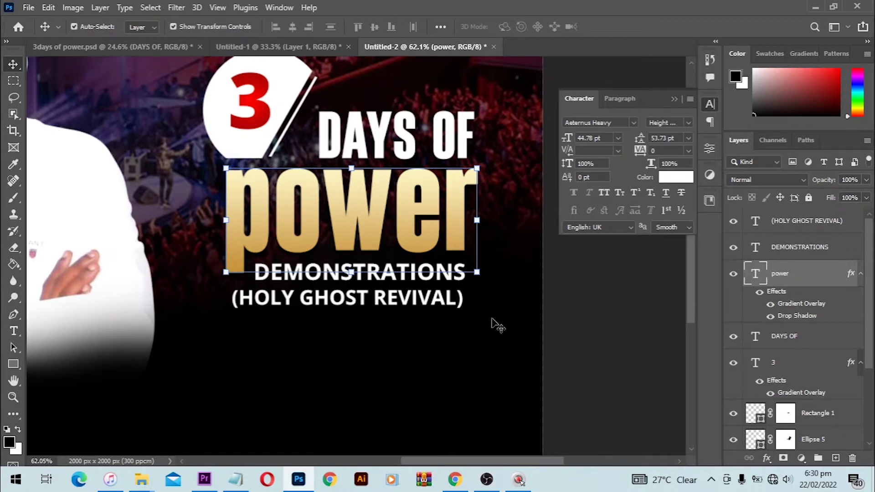
- Copy the power text's Gradient Overlay effect onto the DEMONSTRATIONS text layer
{"action": "left_click", "coordinate": [618, 330]}
{"action": "left_click", "coordinate": [433, 279]}
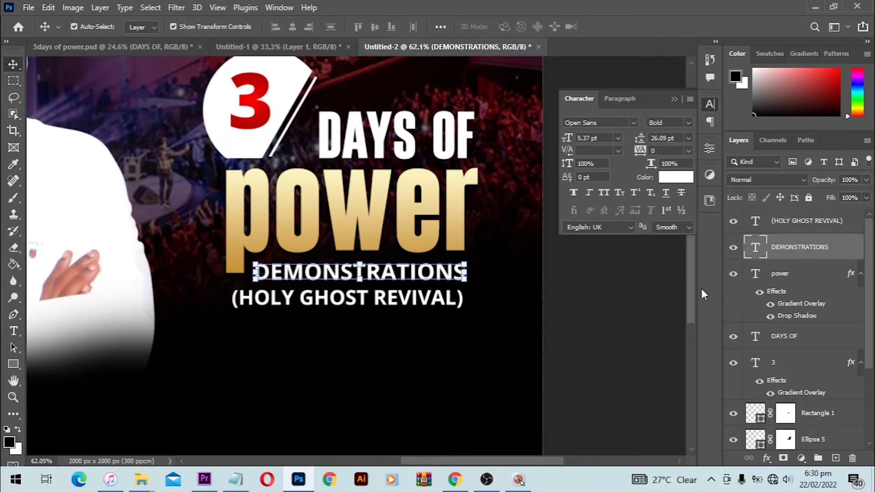
{"action": "key", "text": "alt"}
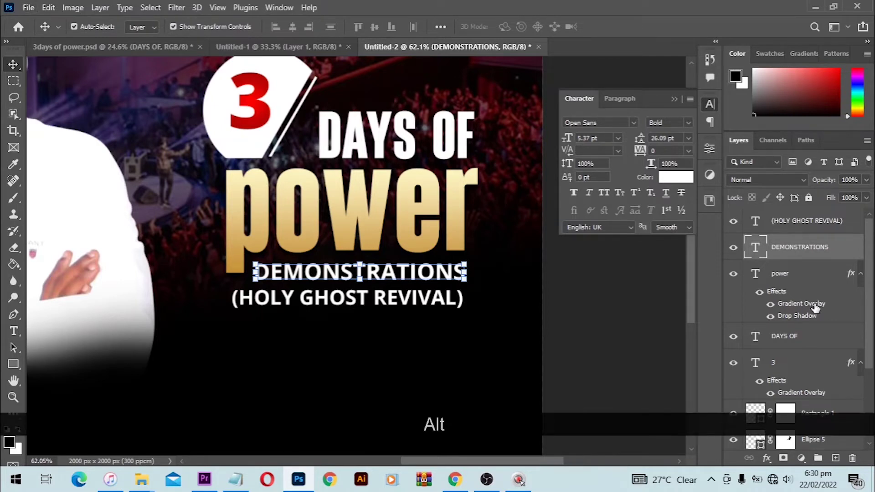
{"action": "left_click_drag", "start_coordinate": [815, 308], "coordinate": [817, 257]}
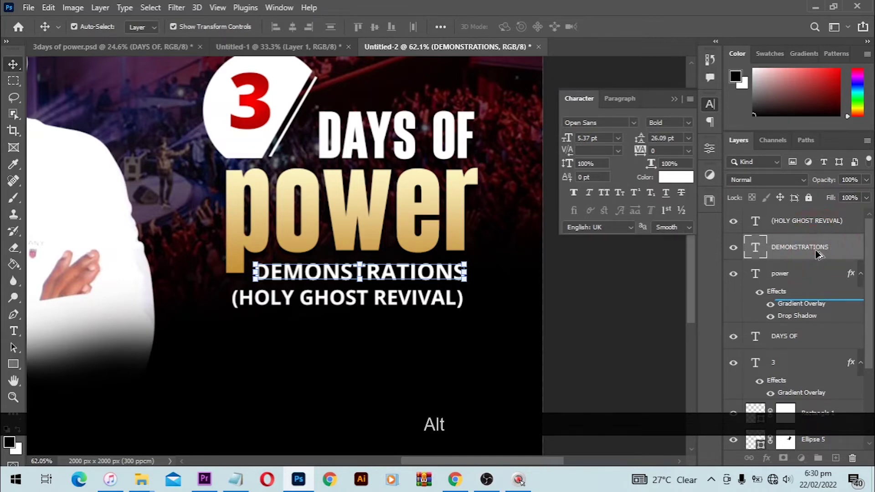
{"action": "left_click", "coordinate": [638, 312]}
- Recolour the (HOLY GHOST REVIVAL) text with a gold sampled from the lower part of the letter p in power
{"action": "scroll", "coordinate": [508, 303], "scroll_direction": "down", "scroll_amount": 2}
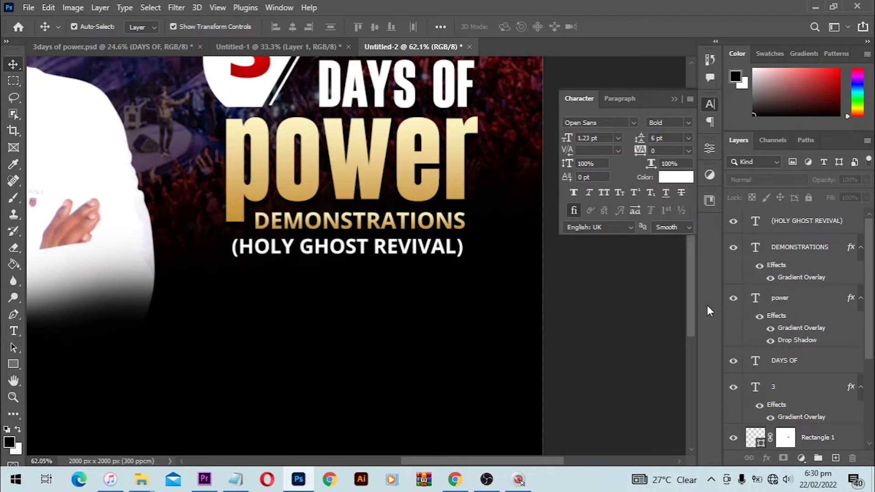
{"action": "left_click", "coordinate": [419, 241]}
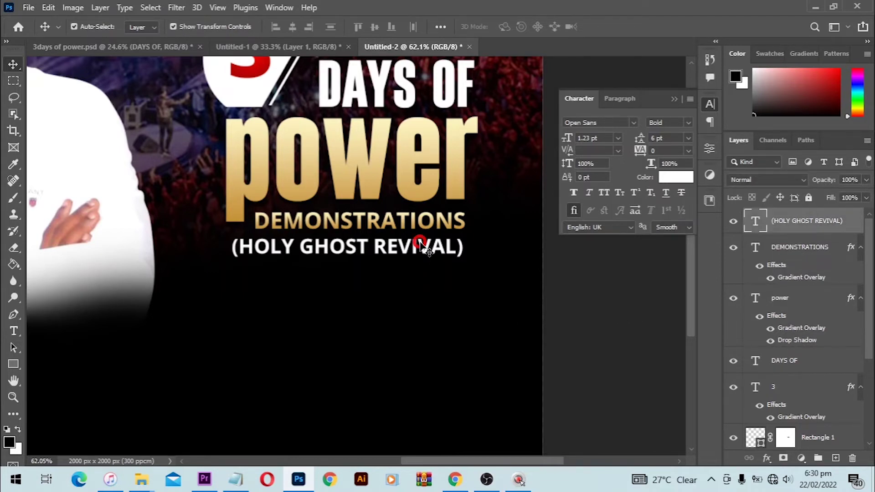
{"action": "left_click", "coordinate": [676, 177]}
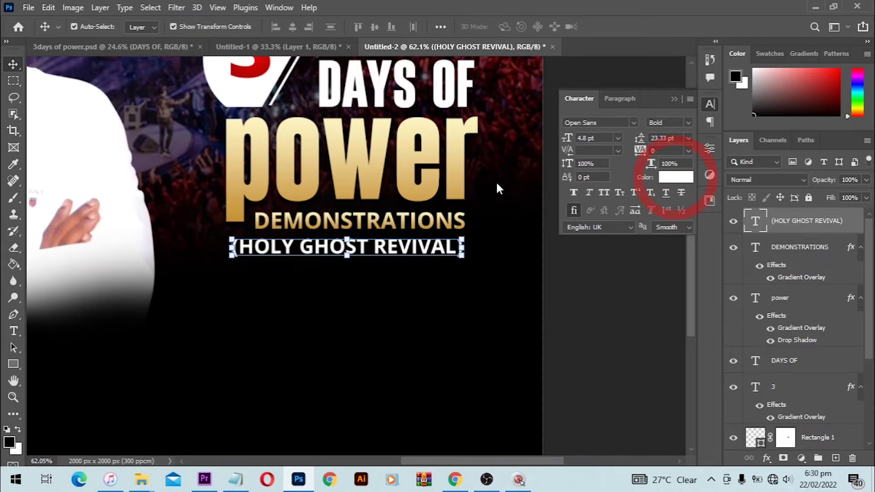
{"action": "left_click", "coordinate": [237, 209]}
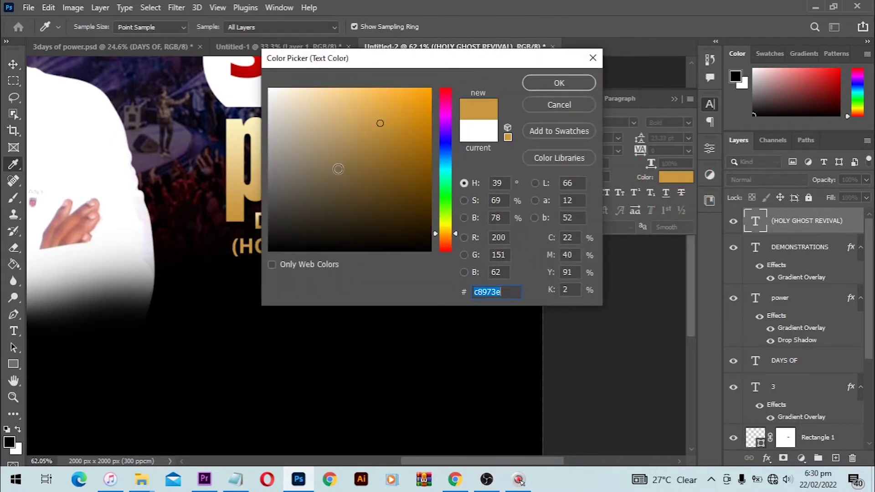
{"action": "left_click", "coordinate": [238, 195]}
{"action": "left_click", "coordinate": [558, 82]}
{"action": "key", "text": "v"}
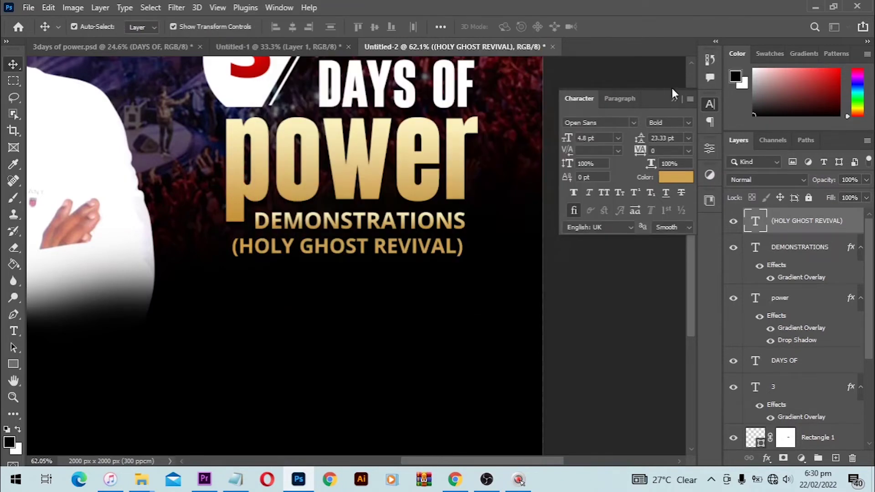
{"action": "left_click", "coordinate": [671, 97]}
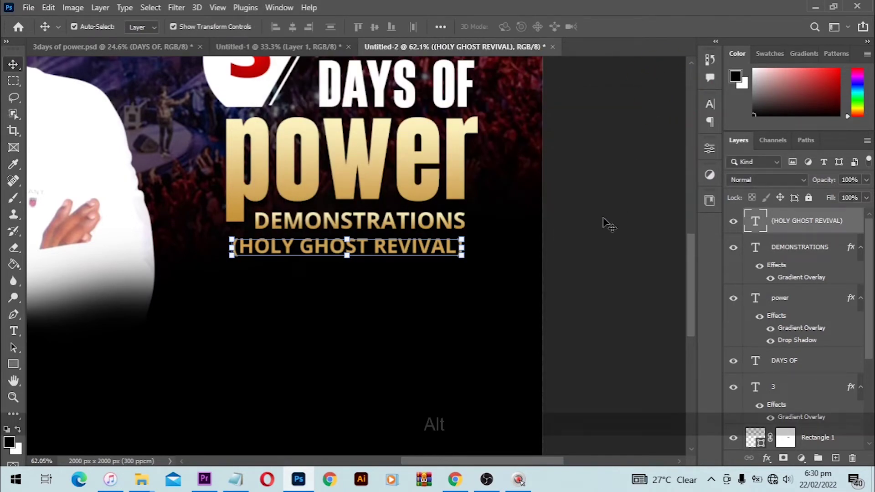
- Examine the whole flyer composition, including the title block and the empty black area below it
{"action": "scroll", "coordinate": [603, 226], "scroll_direction": "down", "scroll_amount": 5}
{"action": "left_click_drag", "start_coordinate": [509, 202], "coordinate": [647, 223]}
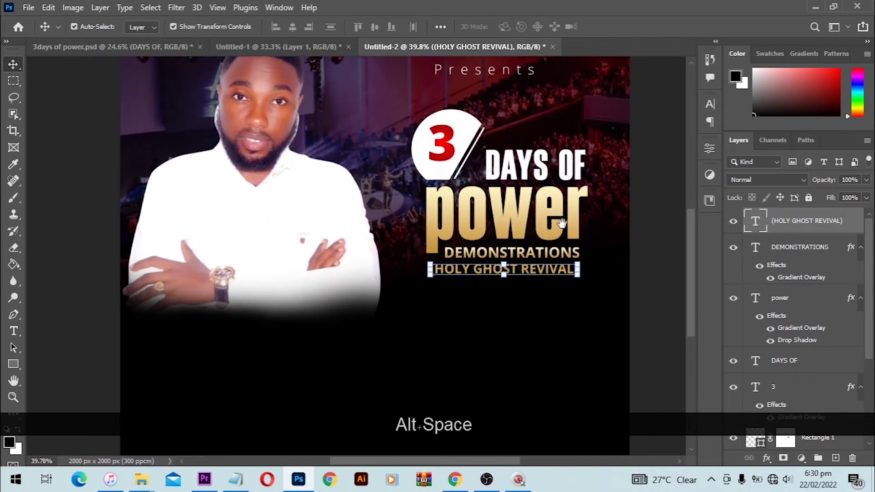
{"action": "scroll", "coordinate": [570, 234], "scroll_direction": "down", "scroll_amount": 3}
{"action": "scroll", "coordinate": [570, 235], "scroll_direction": "down", "scroll_amount": 1}
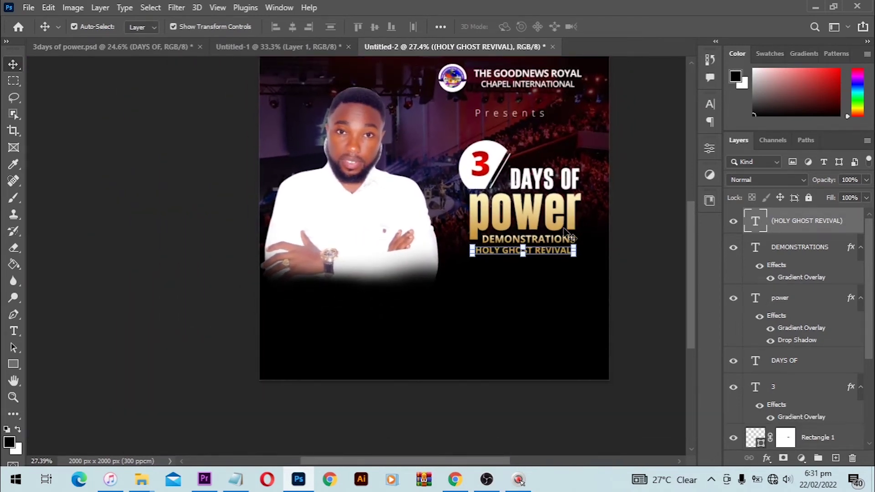
{"action": "scroll", "coordinate": [608, 199], "scroll_direction": "down", "scroll_amount": 1}
{"action": "key", "text": "space"}
{"action": "left_click_drag", "start_coordinate": [607, 199], "coordinate": [546, 200]}
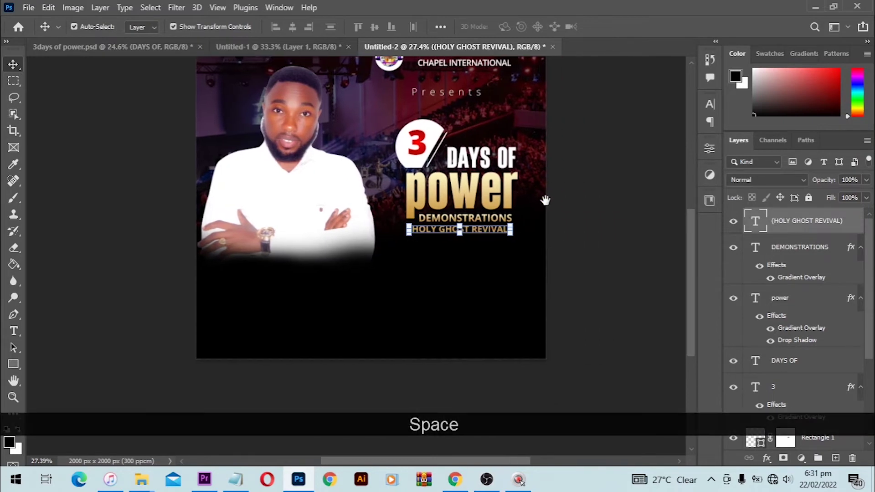
{"action": "scroll", "coordinate": [548, 205], "scroll_direction": "up", "scroll_amount": 3}
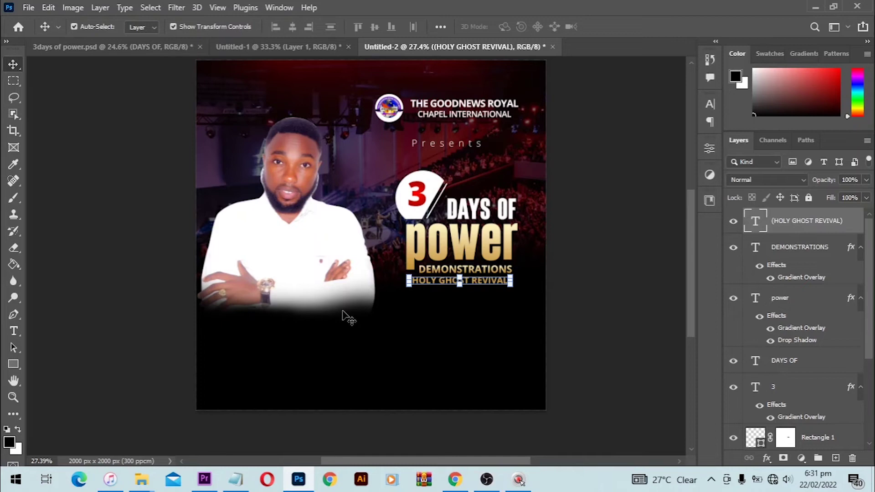
- Draw a rectangle shape about 239 px wide and 265 px high just below the (HOLY GHOST REVIVAL) text
{"action": "left_click", "coordinate": [13, 365]}
{"action": "left_click", "coordinate": [68, 364]}
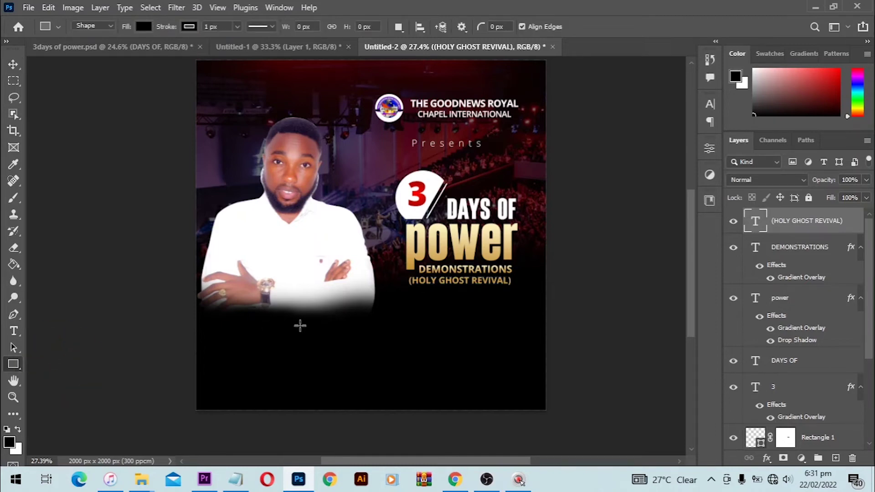
{"action": "left_click_drag", "start_coordinate": [394, 294], "coordinate": [435, 339]}
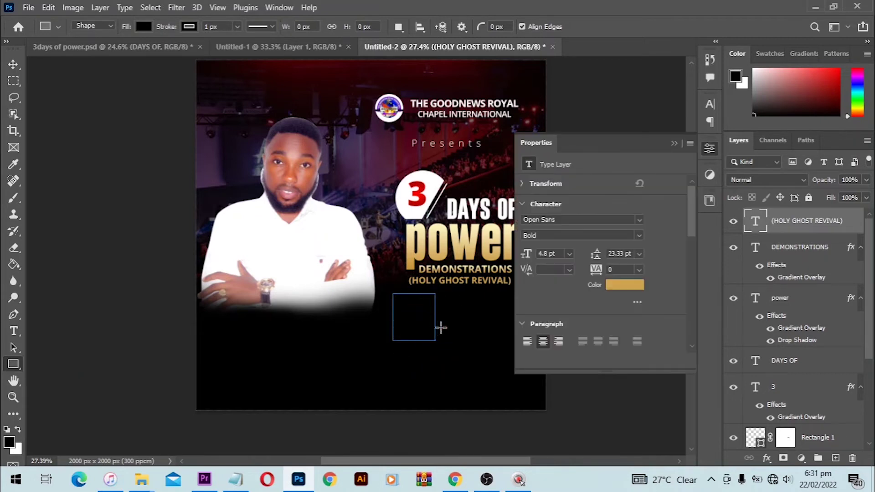
{"action": "left_click", "coordinate": [671, 145]}
{"action": "scroll", "coordinate": [456, 182], "scroll_direction": "up", "scroll_amount": 2}
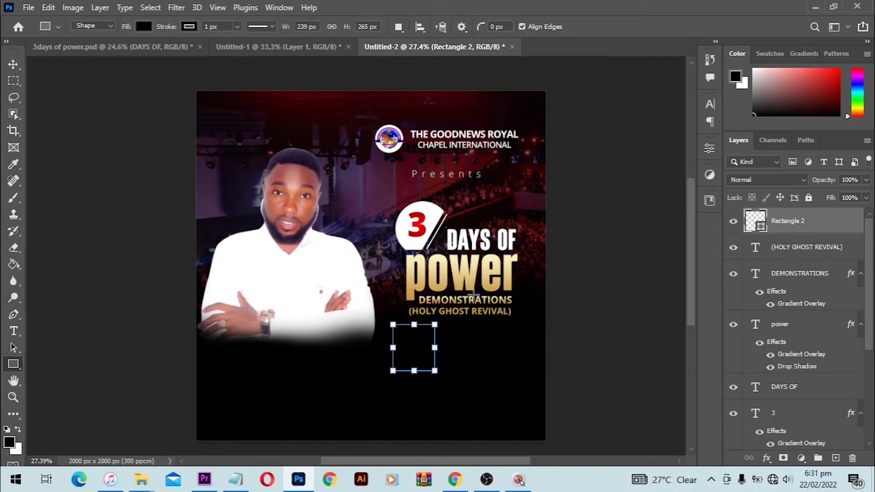
- Remove the rectangle's stroke and set its fill to white
{"action": "left_click", "coordinate": [183, 29]}
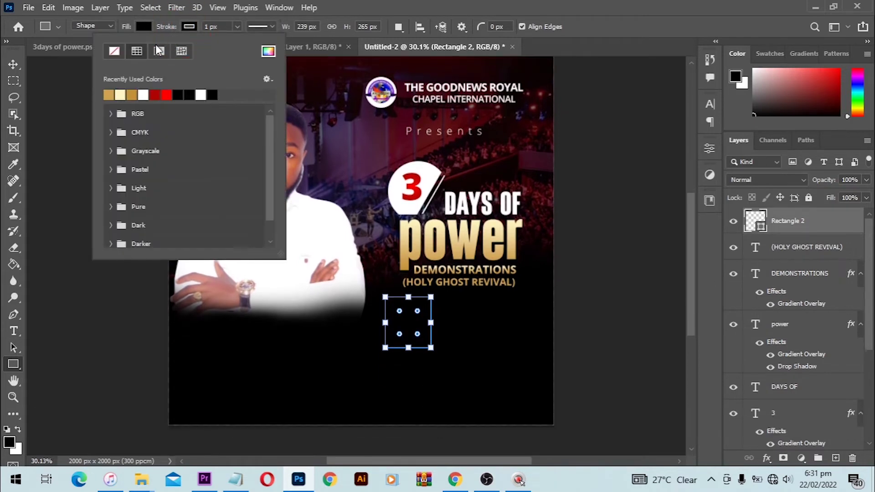
{"action": "left_click", "coordinate": [114, 51]}
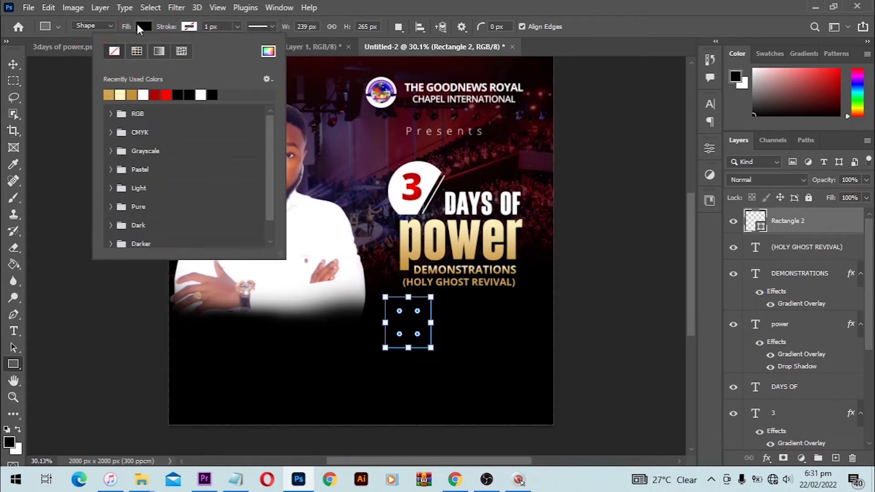
{"action": "left_click", "coordinate": [141, 26]}
{"action": "left_click", "coordinate": [98, 95]}
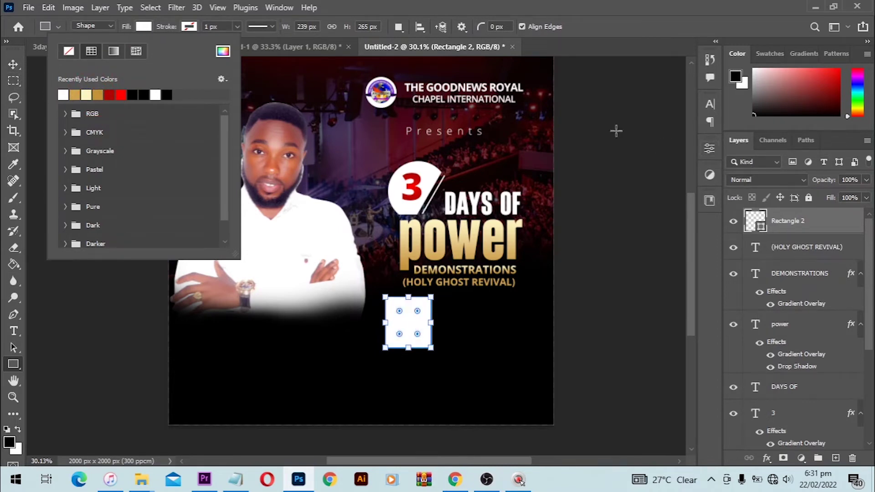
- Open the white rectangle's shape properties at the corner radius settings
{"action": "left_click", "coordinate": [279, 8]}
{"action": "left_click", "coordinate": [278, 8]}
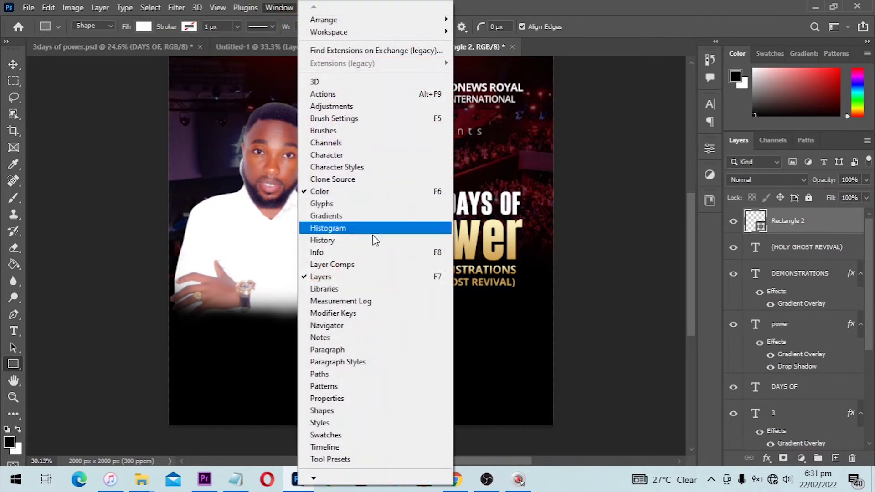
{"action": "left_click", "coordinate": [362, 398]}
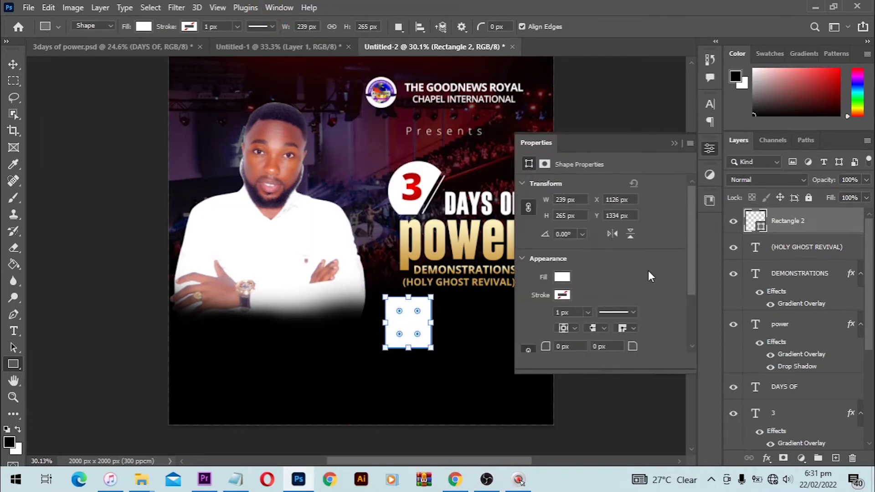
{"action": "scroll", "coordinate": [650, 277], "scroll_direction": "down", "scroll_amount": 4}
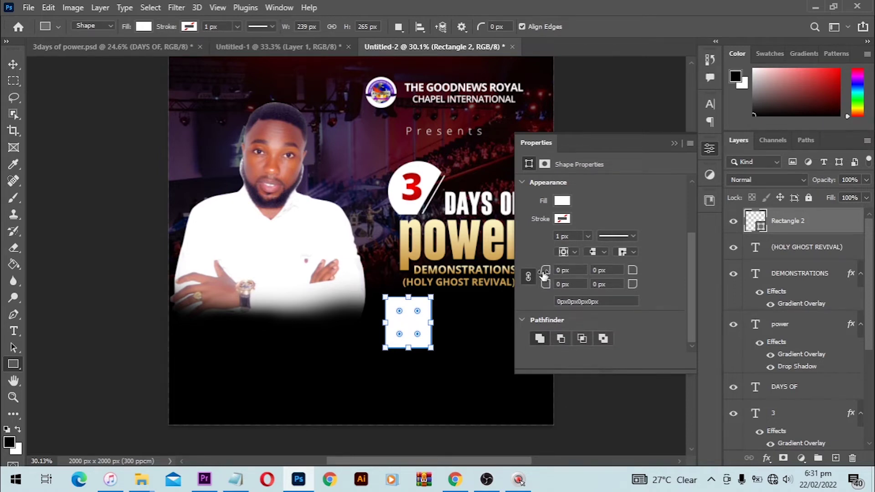
- Try a linked 117 px radius on all four corners of the white rectangle, and undo it
{"action": "left_click_drag", "start_coordinate": [544, 274], "coordinate": [619, 276]}
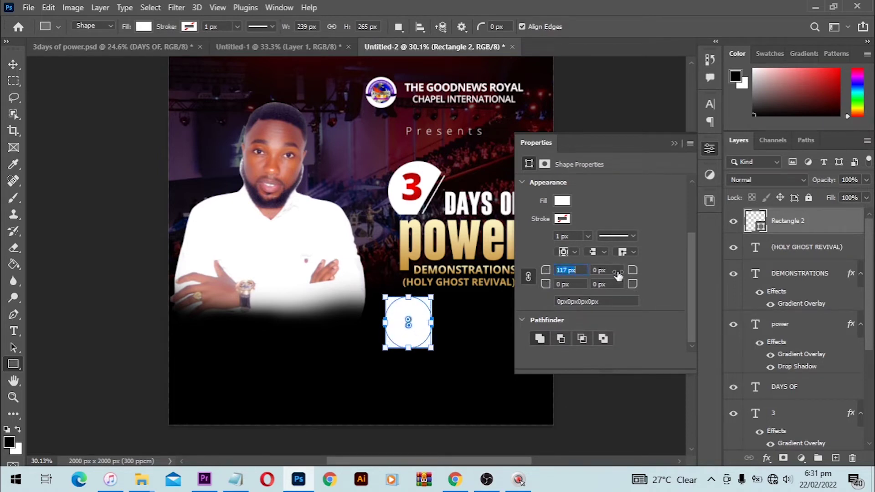
{"action": "left_click_drag", "start_coordinate": [507, 302], "coordinate": [505, 299]}
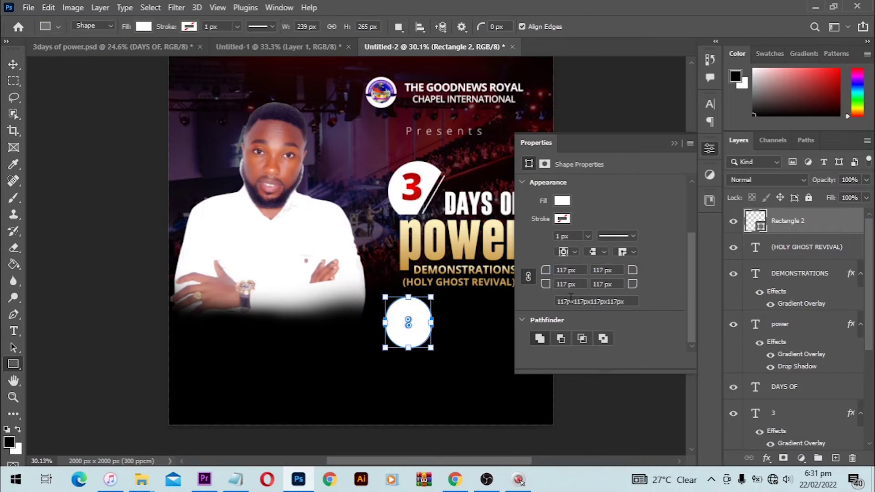
{"action": "key", "text": "ctrl+z"}
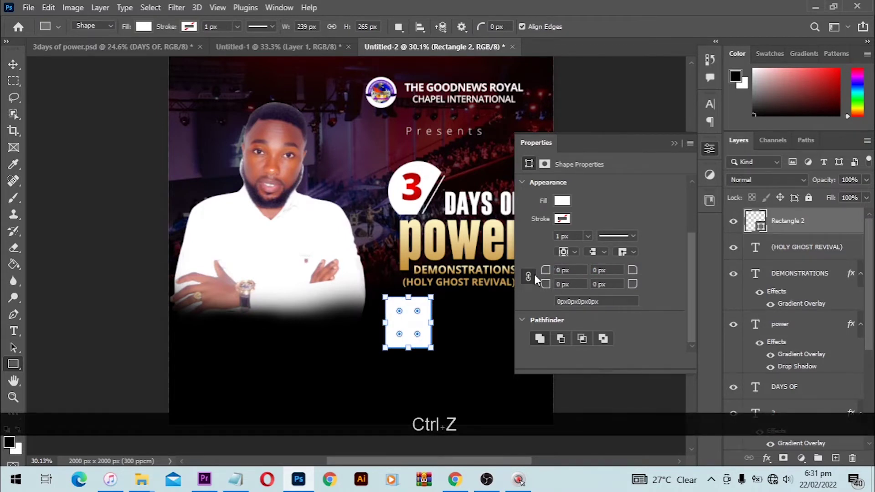
- Unlink the rectangle's corner radii and enter 158 px for its two upper corners only, forming an arch shape
{"action": "left_click", "coordinate": [528, 276]}
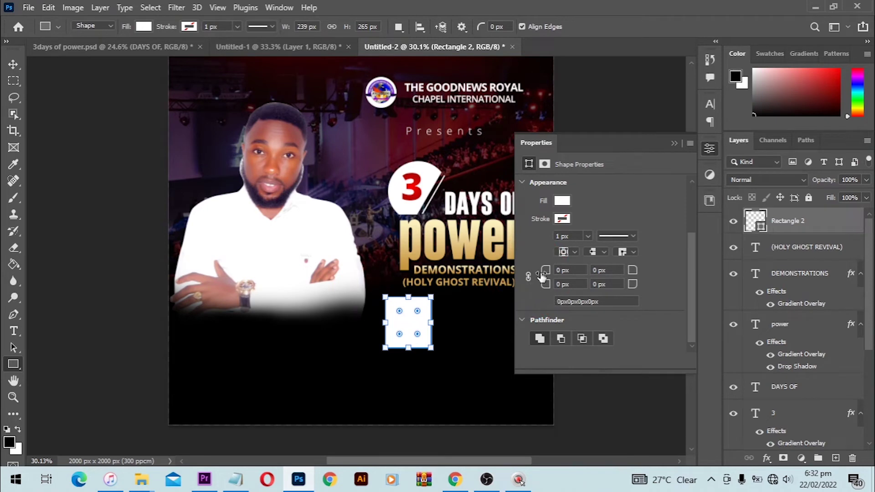
{"action": "left_click_drag", "start_coordinate": [551, 271], "coordinate": [650, 270]}
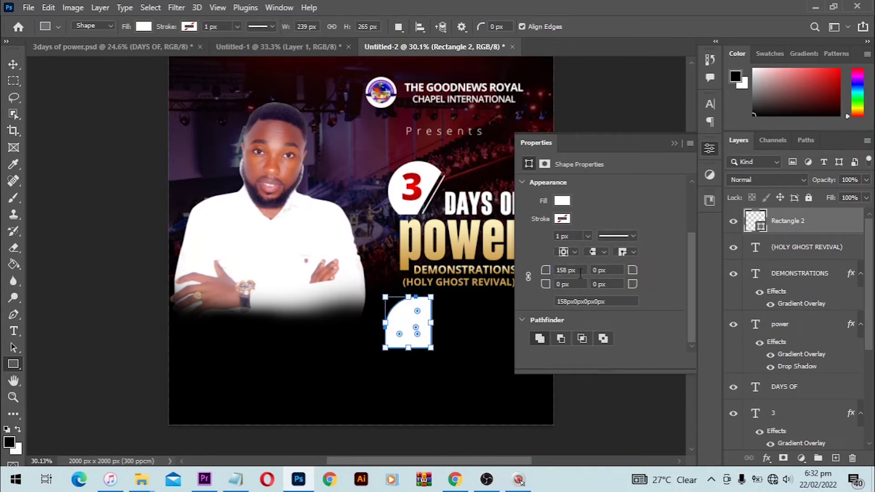
{"action": "key", "text": "ctrl+c"}
{"action": "key", "text": "Tab"}
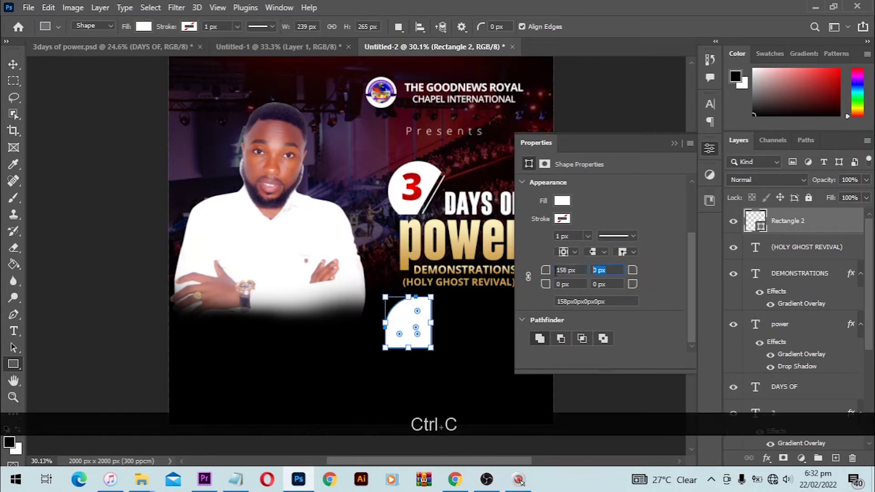
{"action": "key", "text": "ctrl+v"}
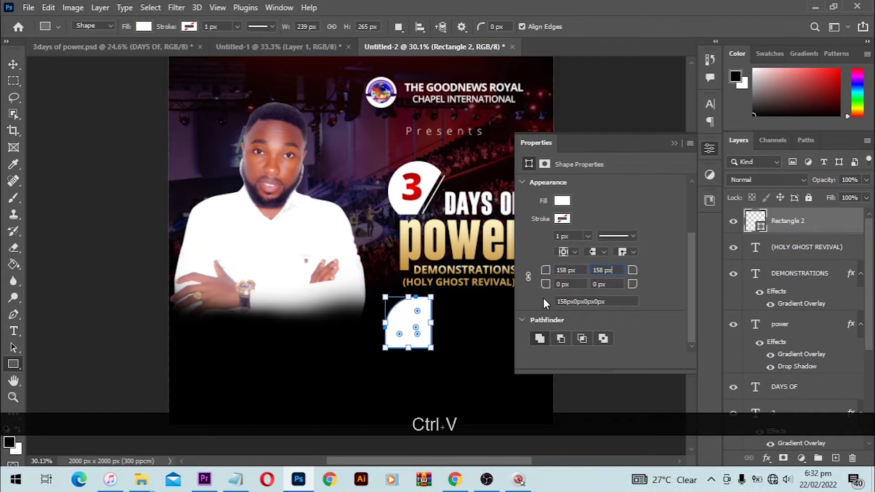
{"action": "key", "text": "Return"}
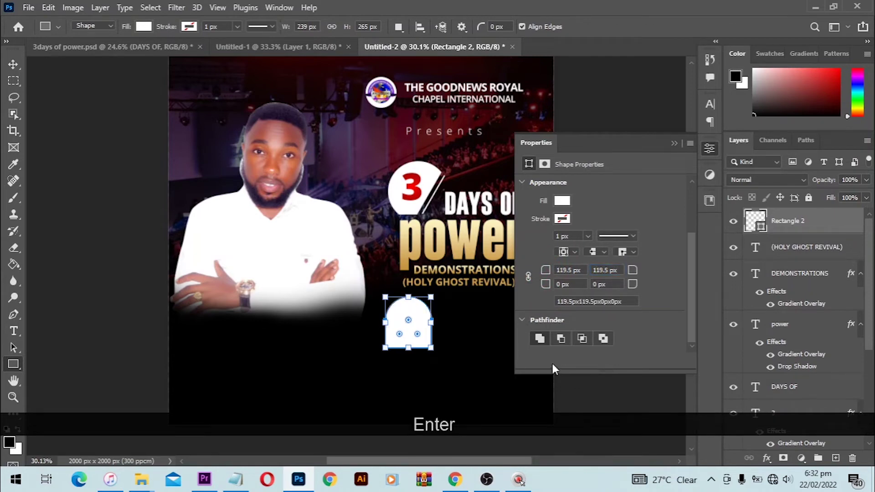
{"action": "left_click", "coordinate": [10, 65]}
{"action": "left_click", "coordinate": [676, 147]}
{"action": "left_click", "coordinate": [604, 291]}
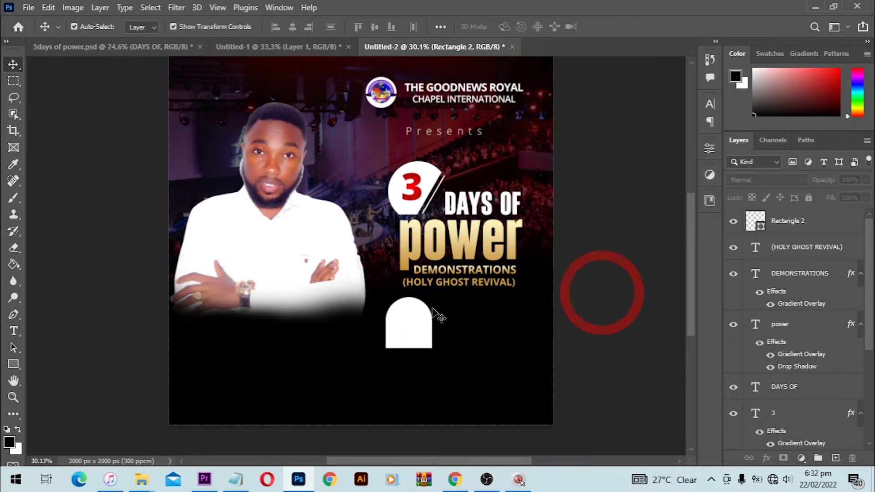
- Duplicate the white arch twice to the right to form an evenly spaced row of three arches
{"action": "scroll", "coordinate": [420, 316], "scroll_direction": "up", "scroll_amount": 5}
{"action": "scroll", "coordinate": [420, 316], "scroll_direction": "up", "scroll_amount": 3}
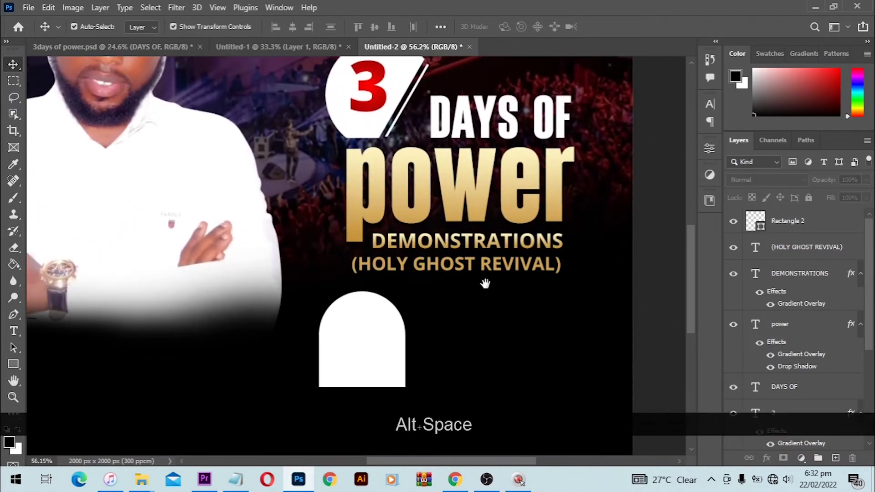
{"action": "left_click_drag", "start_coordinate": [338, 311], "coordinate": [430, 310]}
{"action": "left_click_drag", "start_coordinate": [423, 321], "coordinate": [512, 317]}
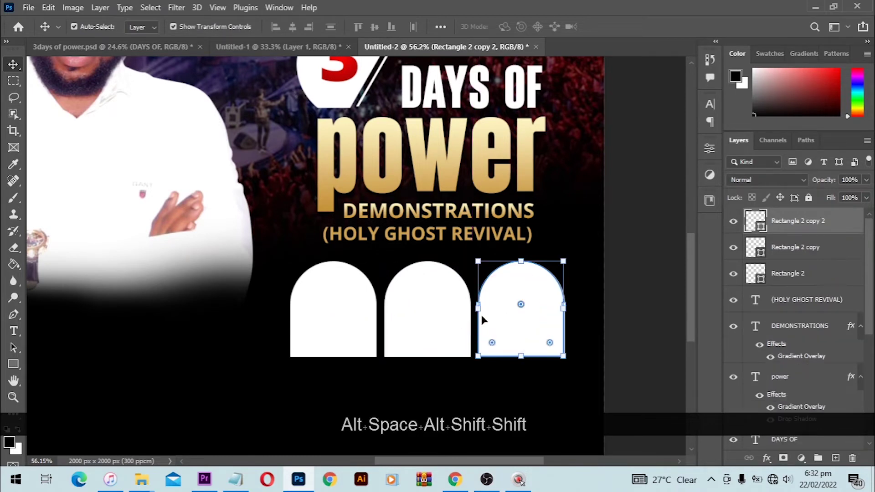
- Bring the first small portrait from the Untitled-1 document over the left arch and clip it to that arch
{"action": "left_click", "coordinate": [323, 302]}
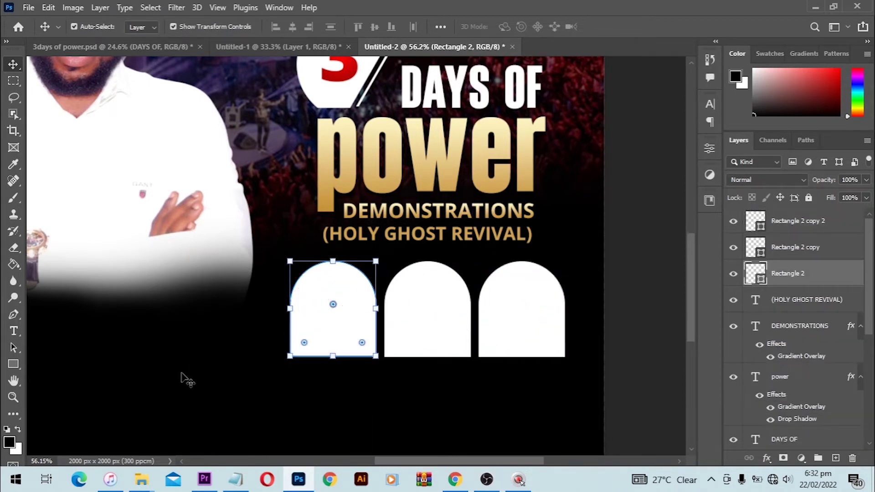
{"action": "left_click", "coordinate": [246, 46]}
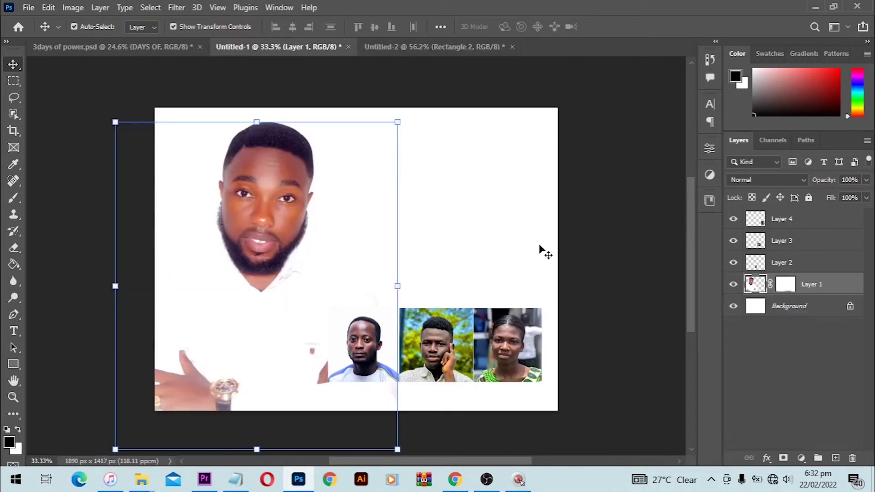
{"action": "left_click_drag", "start_coordinate": [362, 345], "coordinate": [432, 299]}
{"action": "right_click", "coordinate": [791, 281]}
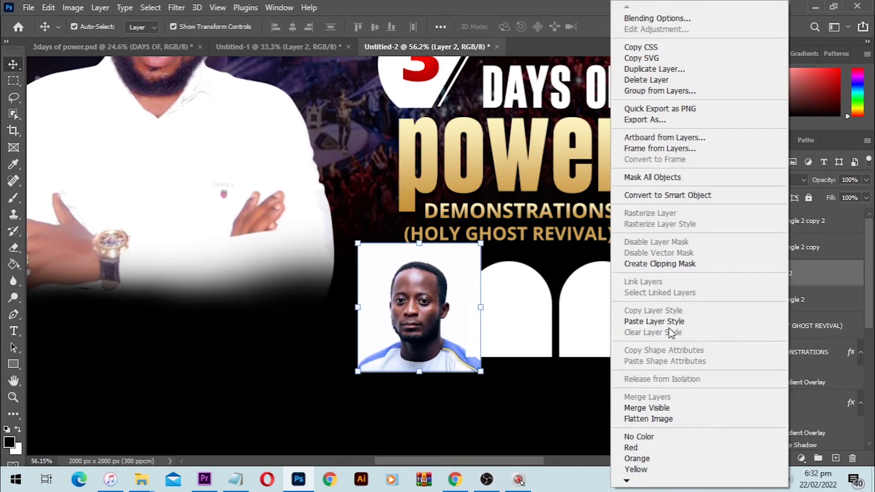
{"action": "left_click", "coordinate": [662, 264]}
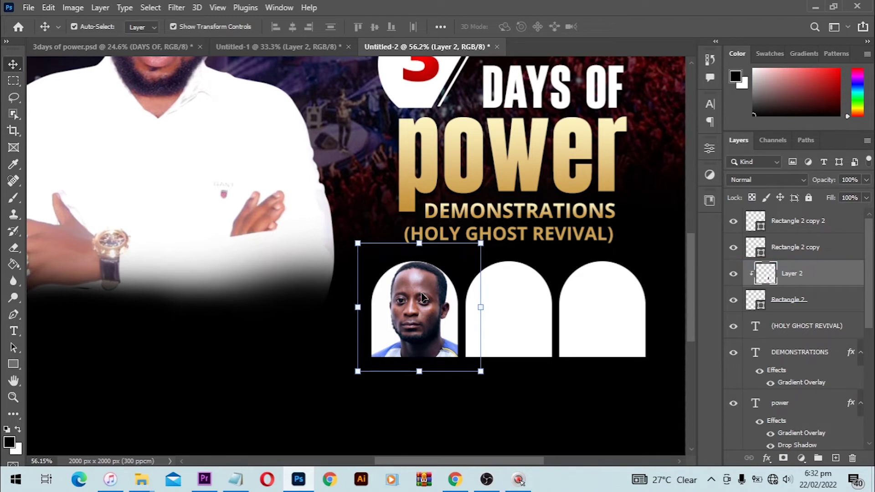
- Scale the clipped portrait to about 89% and nudge it so the head and shoulders sit centred in the left arch
{"action": "left_click_drag", "start_coordinate": [422, 297], "coordinate": [422, 306]}
{"action": "key", "text": "alt"}
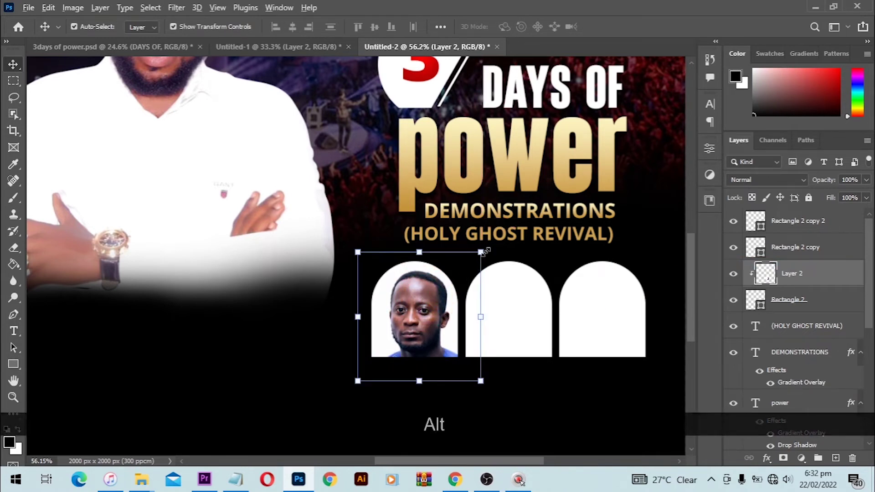
{"action": "mouse_move", "coordinate": [484, 252]}
{"action": "left_mouse_down"}
{"action": "mouse_move", "coordinate": [474, 255]}
{"action": "mouse_move", "coordinate": [497, 241]}
{"action": "mouse_move", "coordinate": [469, 256]}
{"action": "left_mouse_up"}
{"action": "left_click_drag", "start_coordinate": [428, 297], "coordinate": [410, 302]}
{"action": "left_click_drag", "start_coordinate": [460, 256], "coordinate": [469, 247]}
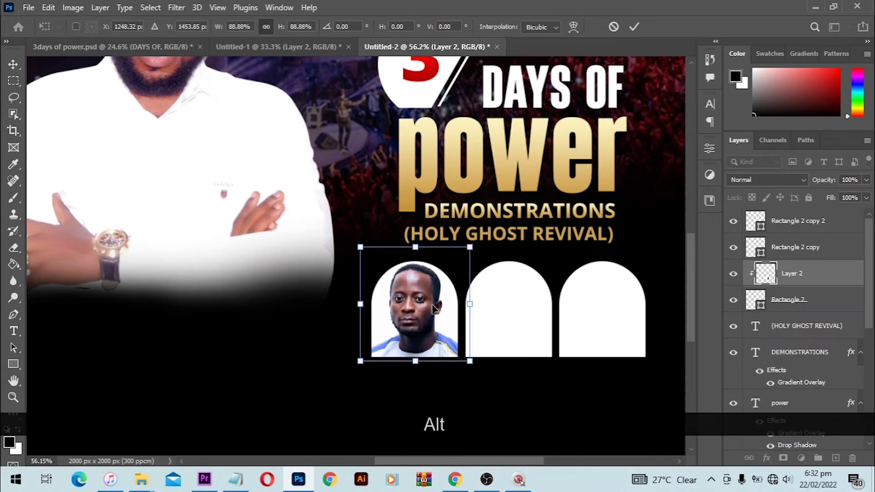
{"action": "left_click_drag", "start_coordinate": [433, 312], "coordinate": [434, 319]}
{"action": "double_click", "coordinate": [433, 319]}
{"action": "key", "text": "Up"}
{"action": "key", "text": "Up"}
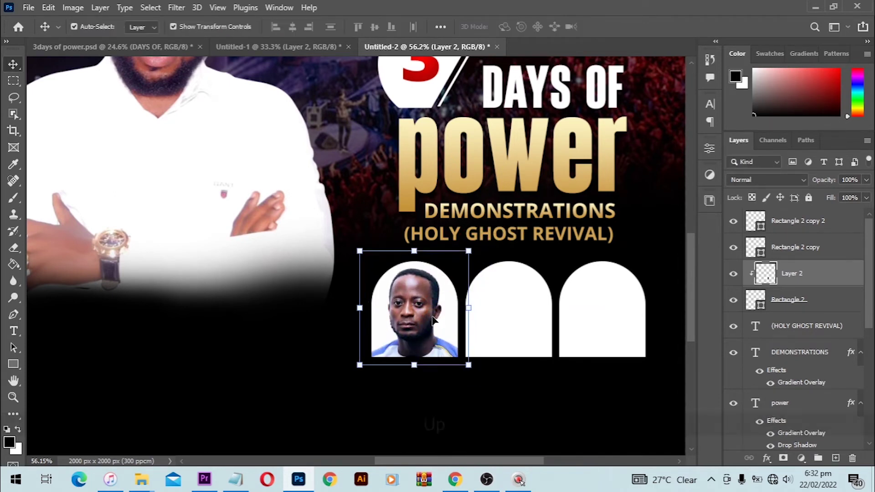
{"action": "key", "text": "Right"}
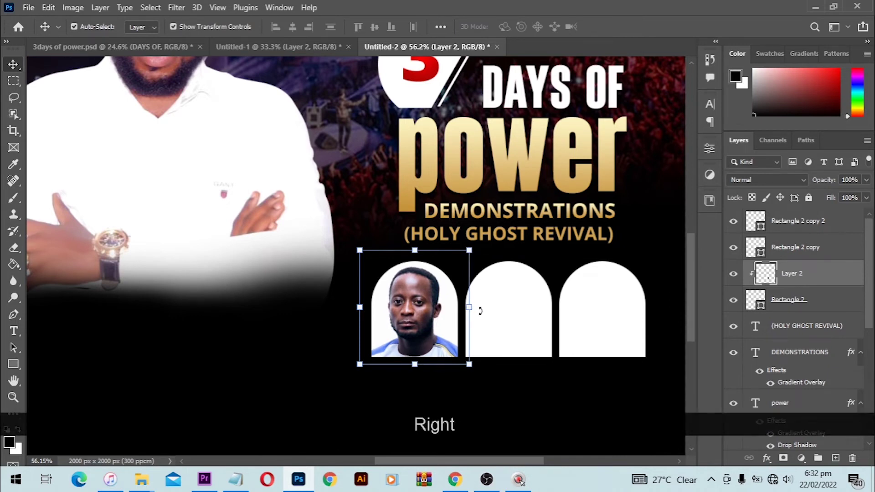
- Bring the second portrait, with the green background, from Untitled-1 onto the middle arch and clip it to that arch
{"action": "left_click", "coordinate": [513, 305]}
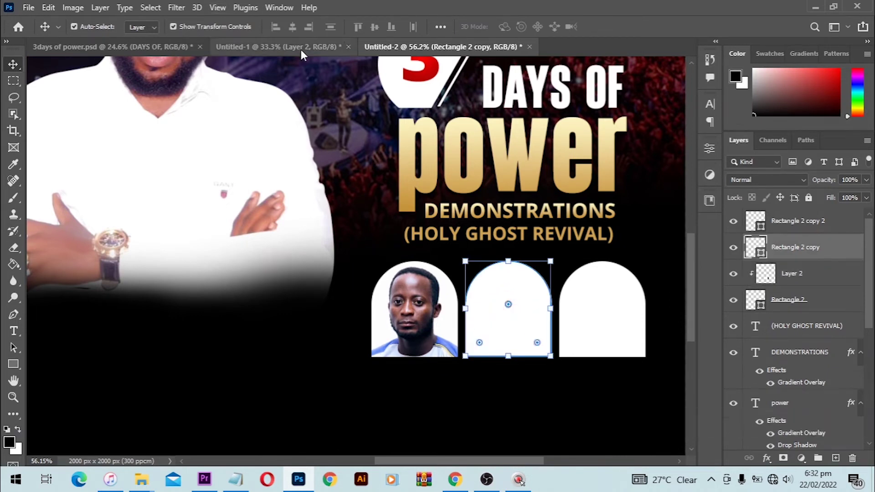
{"action": "left_click", "coordinate": [300, 48]}
{"action": "left_click_drag", "start_coordinate": [442, 360], "coordinate": [447, 247]}
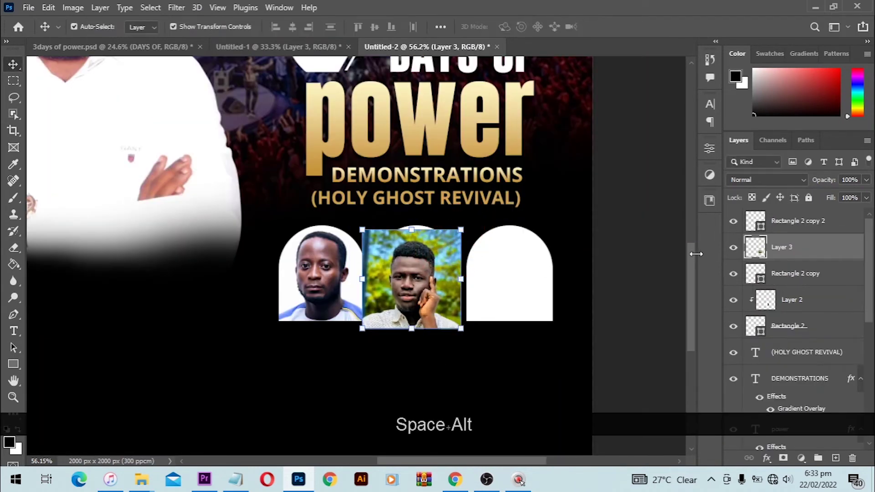
{"action": "right_click", "coordinate": [805, 255]}
{"action": "left_click", "coordinate": [672, 259]}
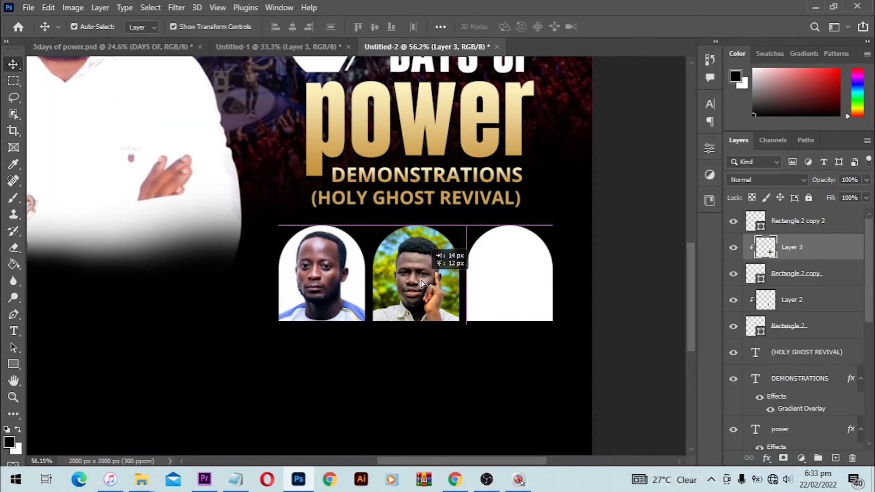
- Add the woman's portrait from Untitled-1 over the right arch at about 93% scale, clip it to the arch and position it inside
{"action": "left_click", "coordinate": [537, 276]}
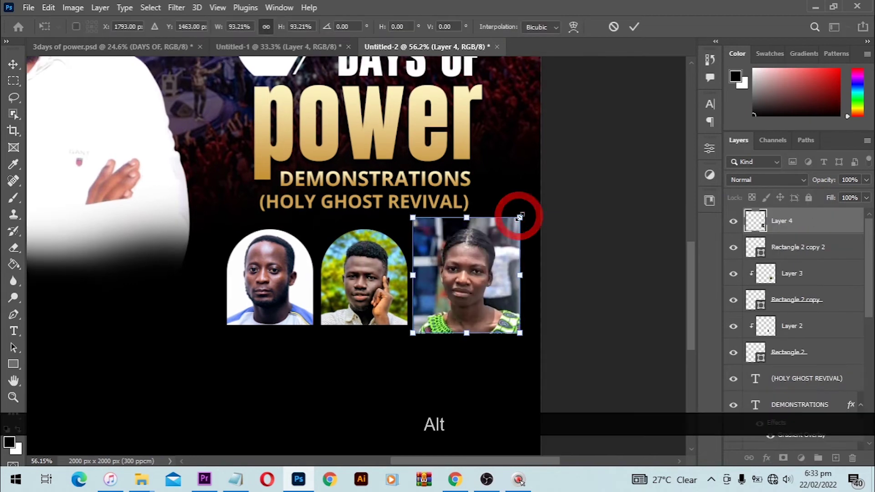
{"action": "double_click", "coordinate": [511, 261]}
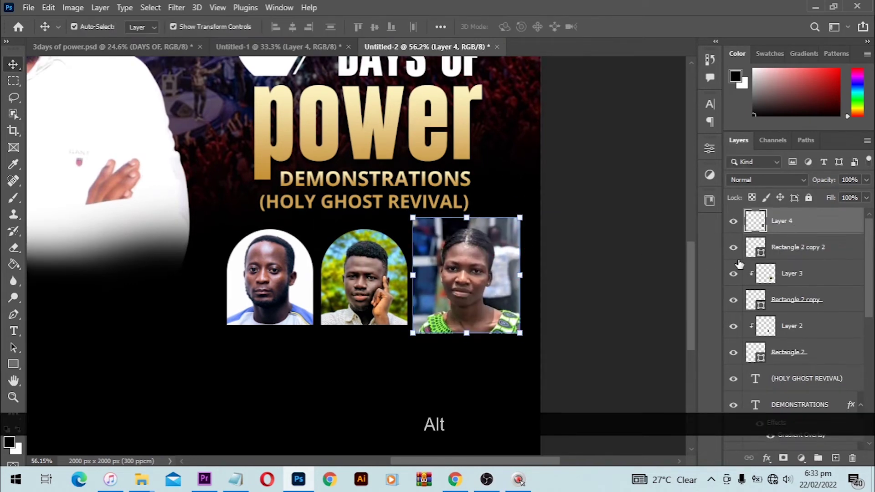
{"action": "left_click", "coordinate": [781, 232], "text": "alt"}
{"action": "left_click_drag", "start_coordinate": [479, 272], "coordinate": [510, 284]}
{"action": "key", "text": "space"}
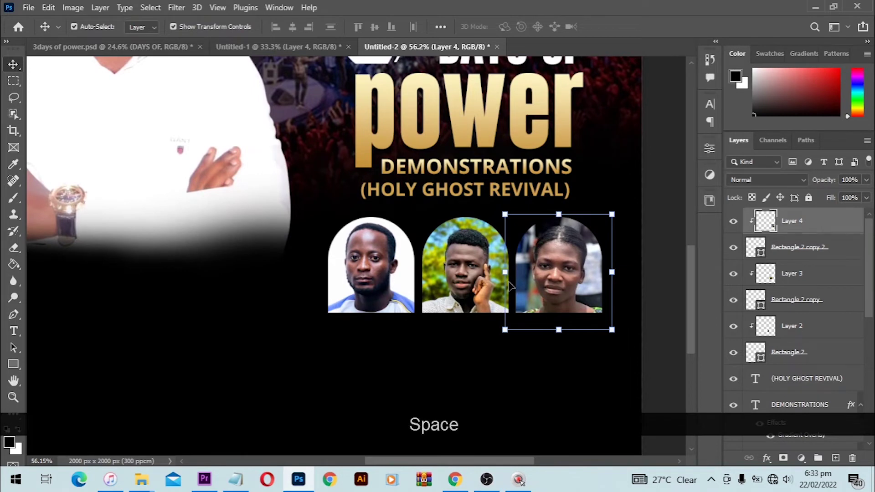
{"action": "scroll", "coordinate": [510, 285], "scroll_direction": "down", "scroll_amount": 3}
{"action": "left_click_drag", "start_coordinate": [583, 282], "coordinate": [578, 240]}
{"action": "left_click", "coordinate": [656, 251]}
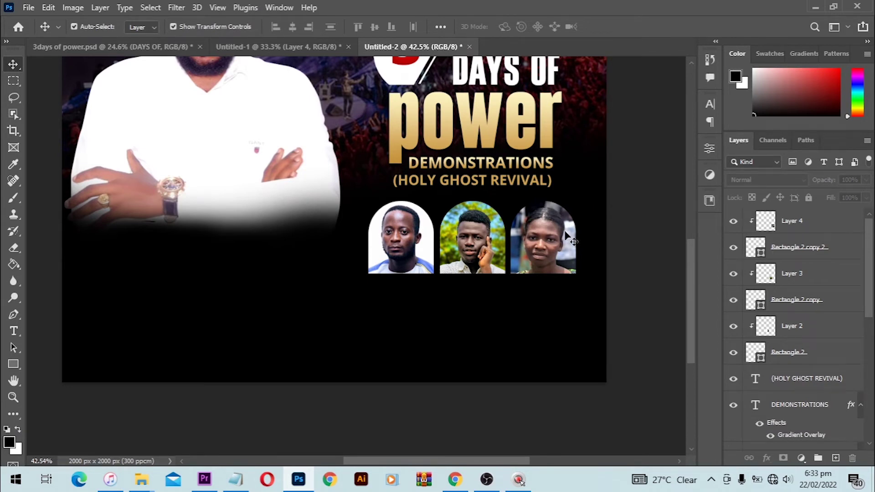
- Select the title block and the three arched portraits together and move them slightly up and left, closer to the Presents line
{"action": "scroll", "coordinate": [454, 186], "scroll_direction": "up", "scroll_amount": 3}
{"action": "scroll", "coordinate": [459, 193], "scroll_direction": "up", "scroll_amount": 1}
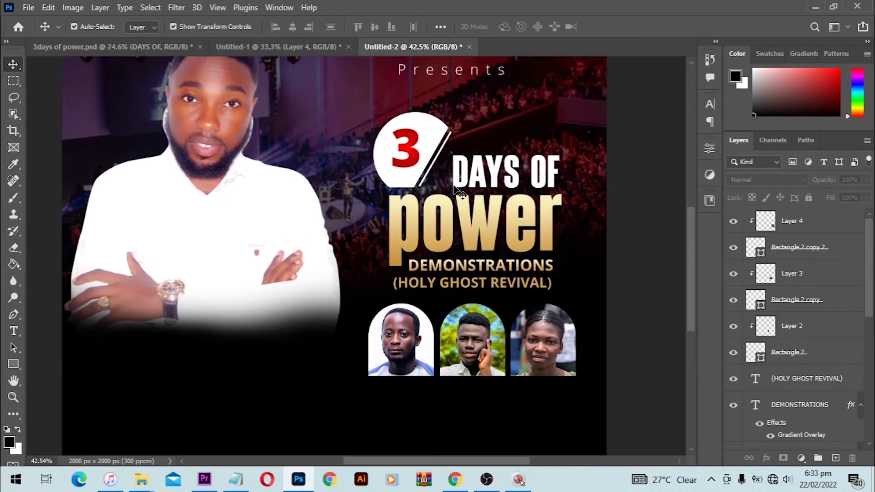
{"action": "scroll", "coordinate": [524, 274], "scroll_direction": "down", "scroll_amount": 1}
{"action": "left_click_drag", "start_coordinate": [606, 357], "coordinate": [369, 117]}
{"action": "scroll", "coordinate": [411, 170], "scroll_direction": "up", "scroll_amount": 2}
{"action": "left_click_drag", "start_coordinate": [410, 169], "coordinate": [397, 161]}
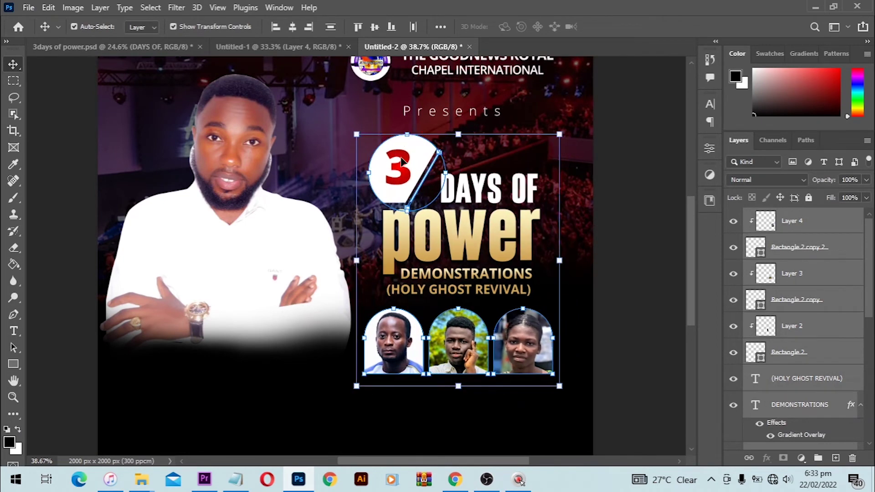
{"action": "scroll", "coordinate": [549, 173], "scroll_direction": "up", "scroll_amount": 1}
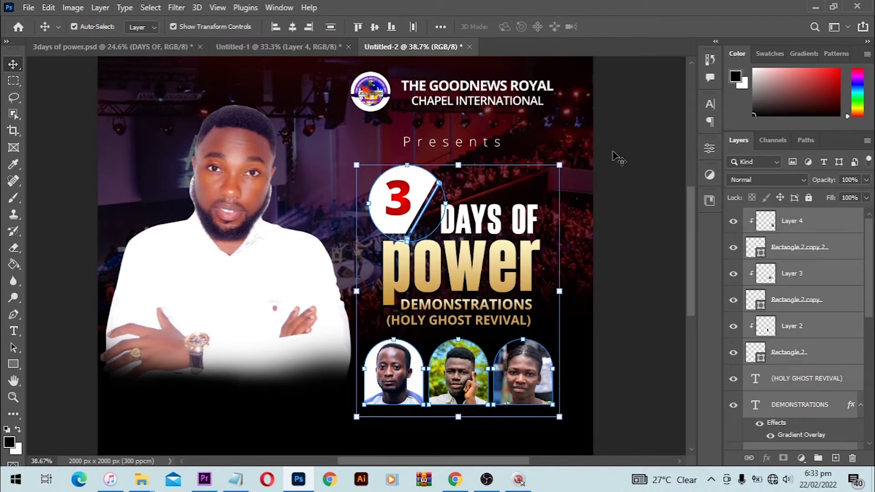
- Copy the three lines with the bishop's name, alias and General Overseer title from Notepad and paste them as new text below the large portrait
{"action": "scroll", "coordinate": [625, 250], "scroll_direction": "down", "scroll_amount": 4}
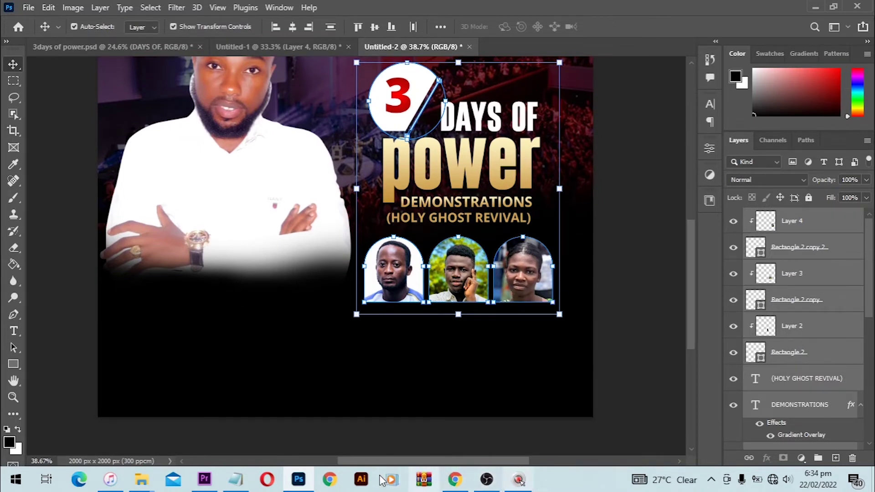
{"action": "left_click", "coordinate": [235, 479]}
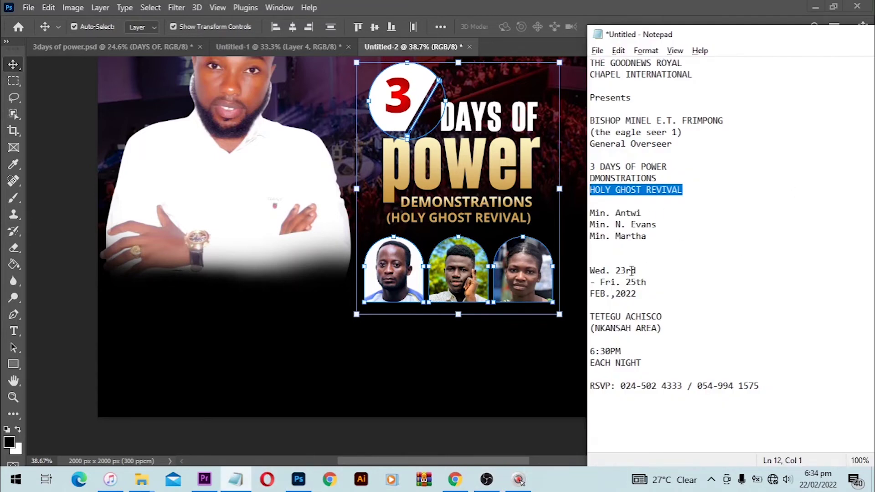
{"action": "left_click_drag", "start_coordinate": [672, 144], "coordinate": [590, 119]}
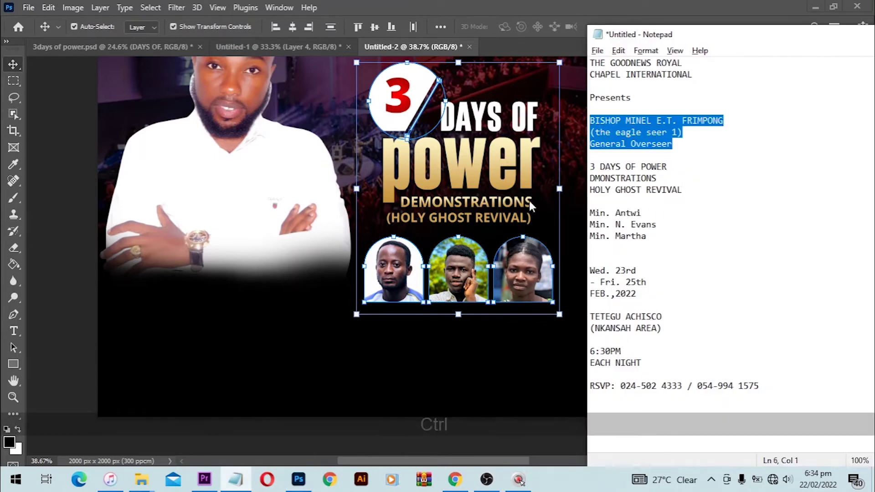
{"action": "key", "text": "ctrl+c"}
{"action": "left_click", "coordinate": [14, 333]}
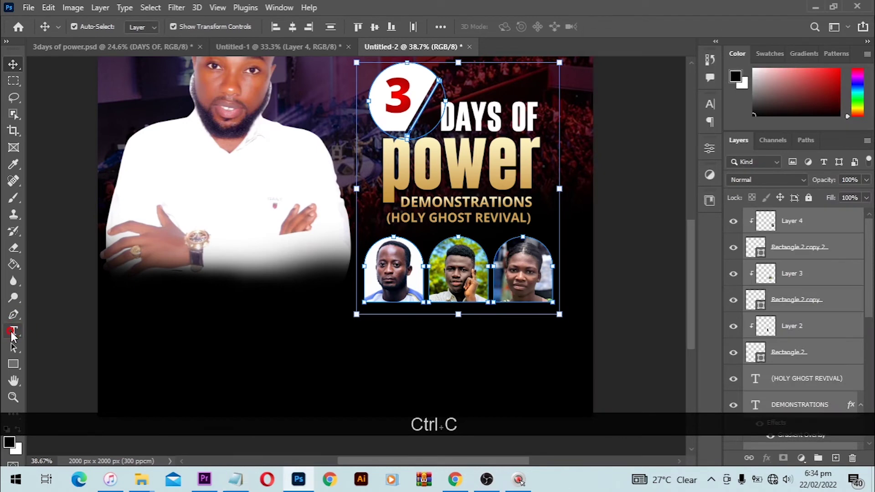
{"action": "left_click", "coordinate": [14, 332]}
{"action": "left_click", "coordinate": [135, 302]}
{"action": "key", "text": "ctrl+v"}
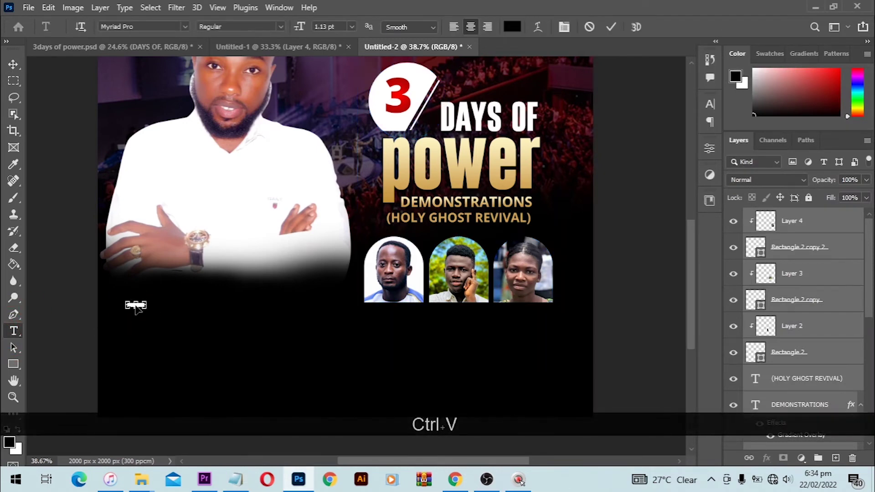
- Select all of the pasted three-line text and set its colour to white, ffffff
{"action": "key", "text": "ctrl+a"}
{"action": "left_click", "coordinate": [180, 320]}
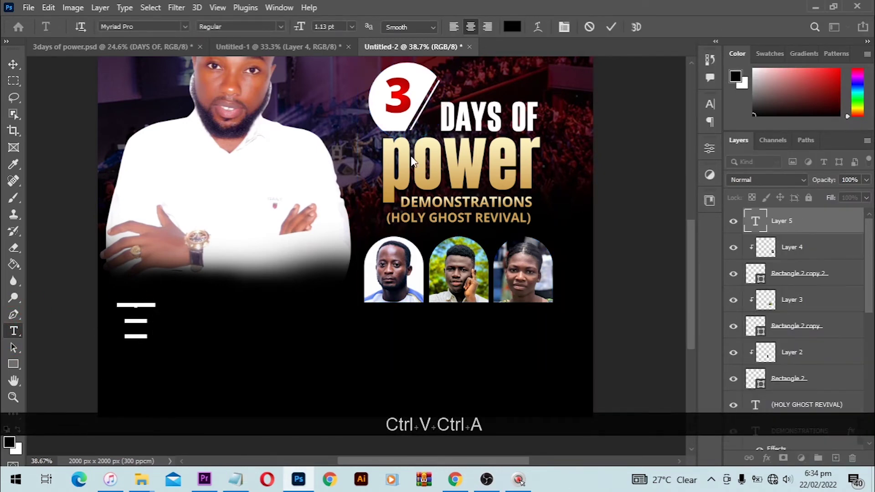
{"action": "left_click", "coordinate": [511, 26]}
{"action": "type", "text": "ffffff"}
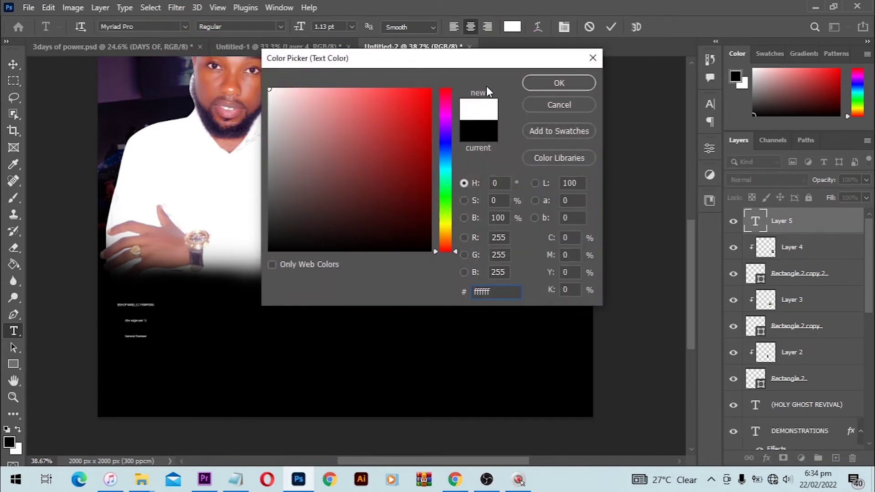
{"action": "left_click", "coordinate": [558, 84]}
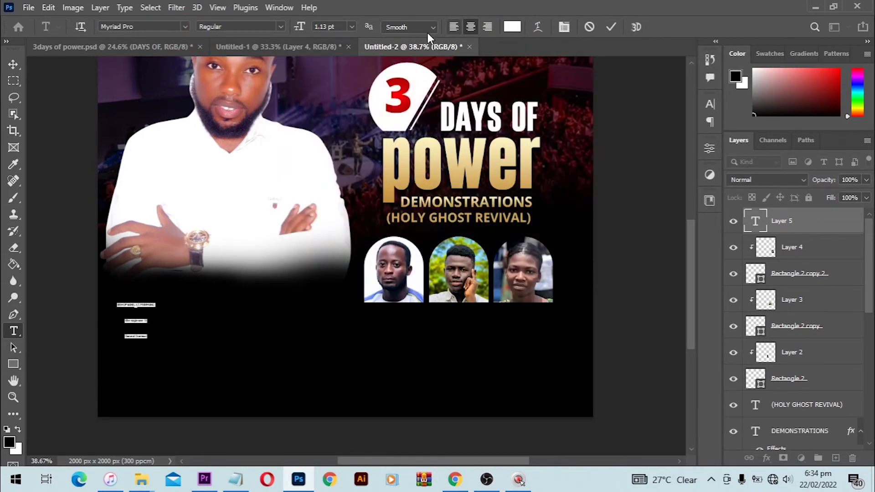
- Set the three-line text's font size to 5 pt and move it right so it sits beneath the large portrait
{"action": "left_click", "coordinate": [709, 104]}
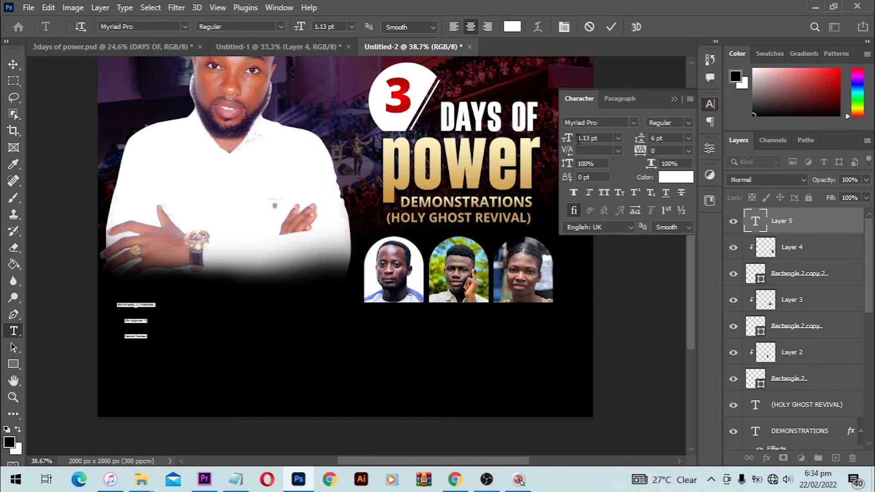
{"action": "left_click", "coordinate": [607, 136]}
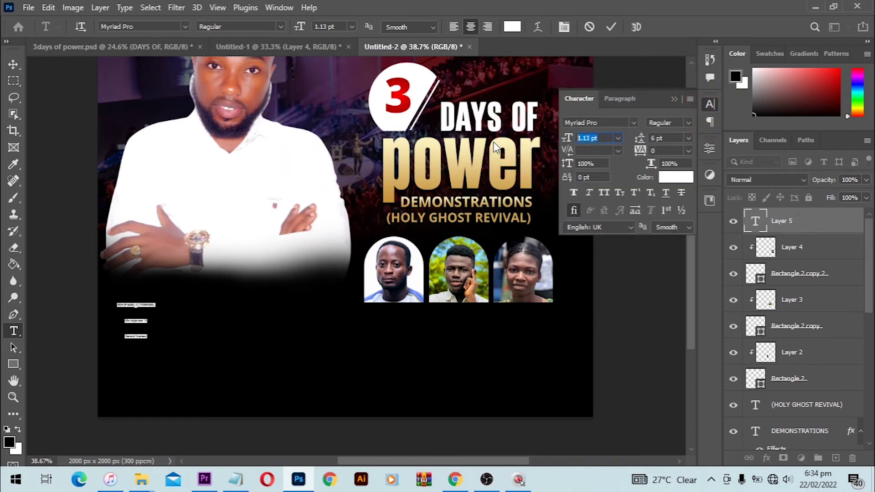
{"action": "type", "text": "5"}
{"action": "key", "text": "Return"}
{"action": "key", "text": "ctrl"}
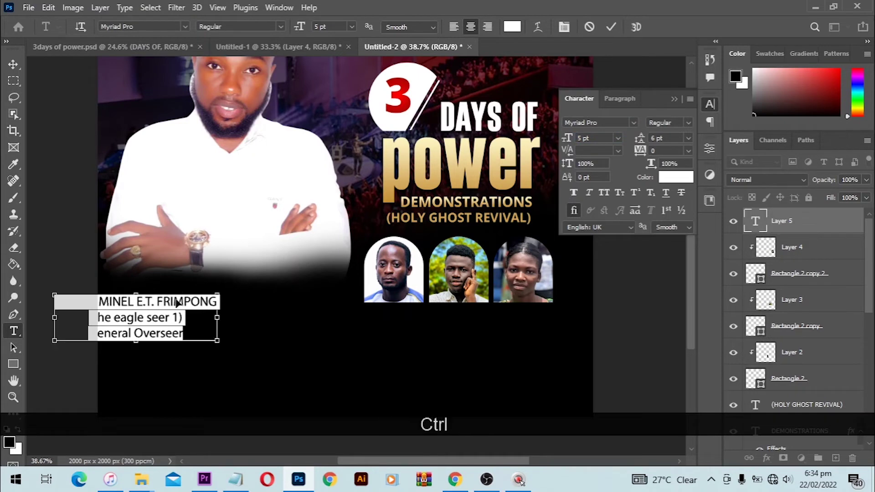
{"action": "left_click_drag", "start_coordinate": [177, 302], "coordinate": [265, 299]}
{"action": "scroll", "coordinate": [190, 325], "scroll_direction": "up", "scroll_amount": 2}
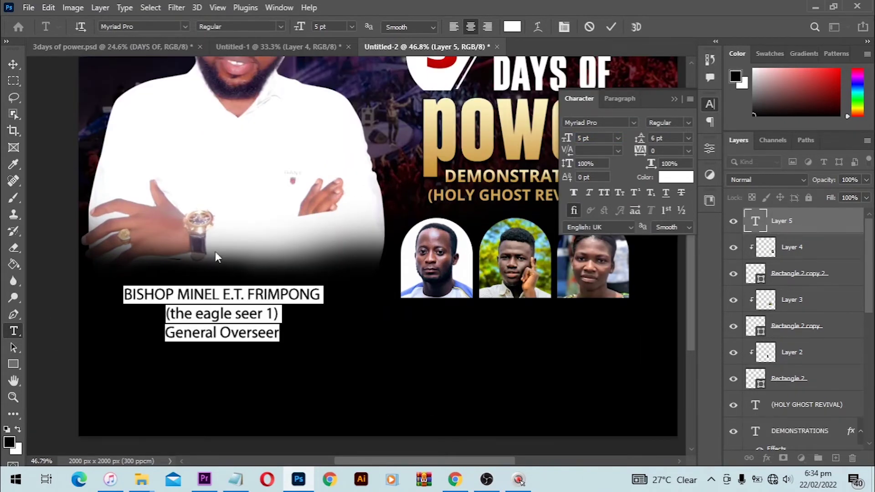
- Set the three-line text to All Caps, with the bishop's name line in Bold and the GENERAL OVERSEER line in Faux Italic
{"action": "left_click", "coordinate": [604, 192]}
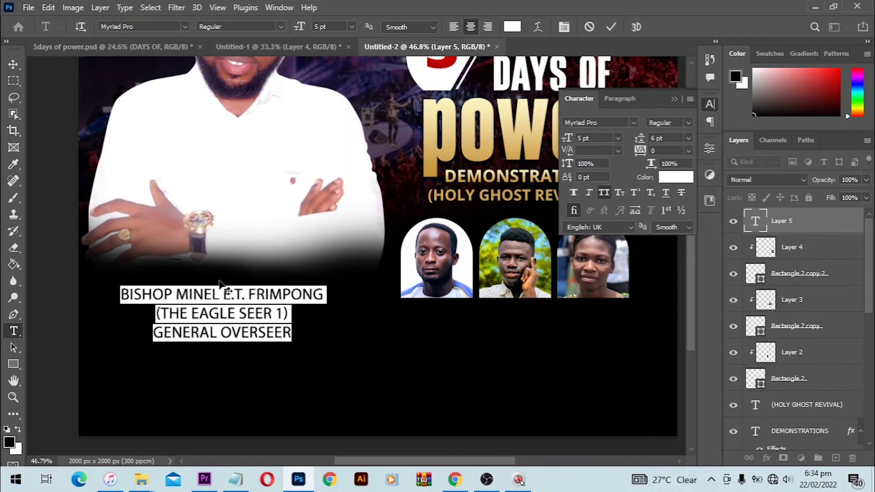
{"action": "left_click_drag", "start_coordinate": [120, 296], "coordinate": [348, 289]}
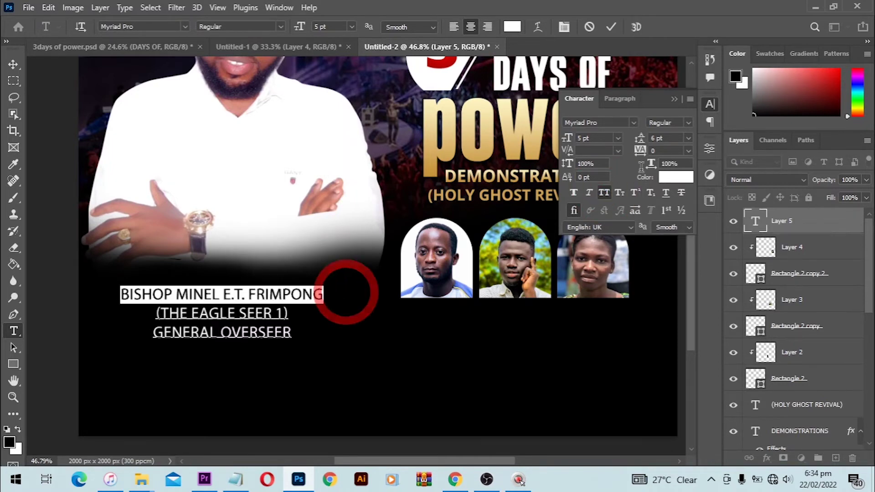
{"action": "left_click", "coordinate": [689, 124]}
{"action": "left_click", "coordinate": [687, 156]}
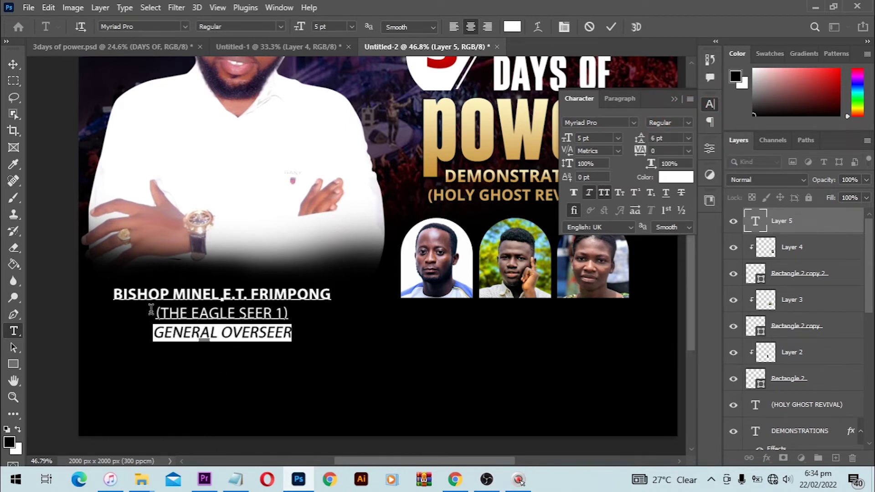
- Set the parenthesised second line, (THE EAGLE SEER 1), to Myriad Pro Bold
{"action": "left_click_drag", "start_coordinate": [151, 310], "coordinate": [318, 314]}
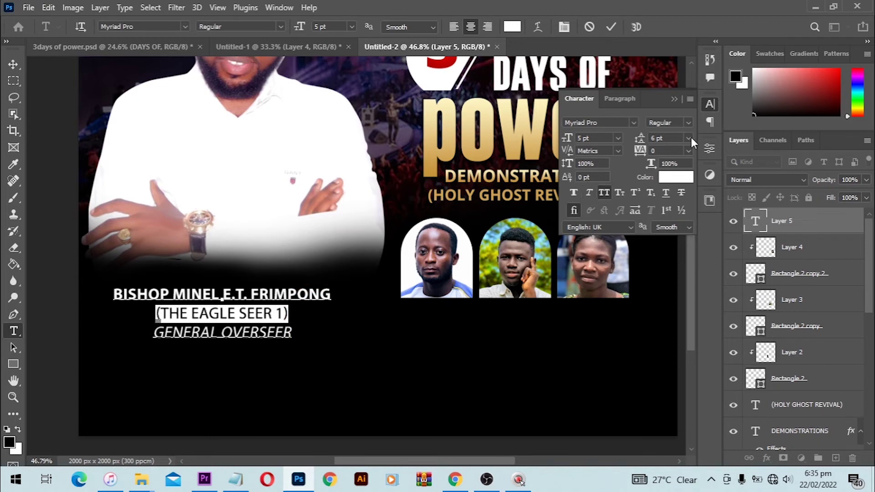
{"action": "left_click", "coordinate": [688, 123]}
{"action": "left_click", "coordinate": [663, 153]}
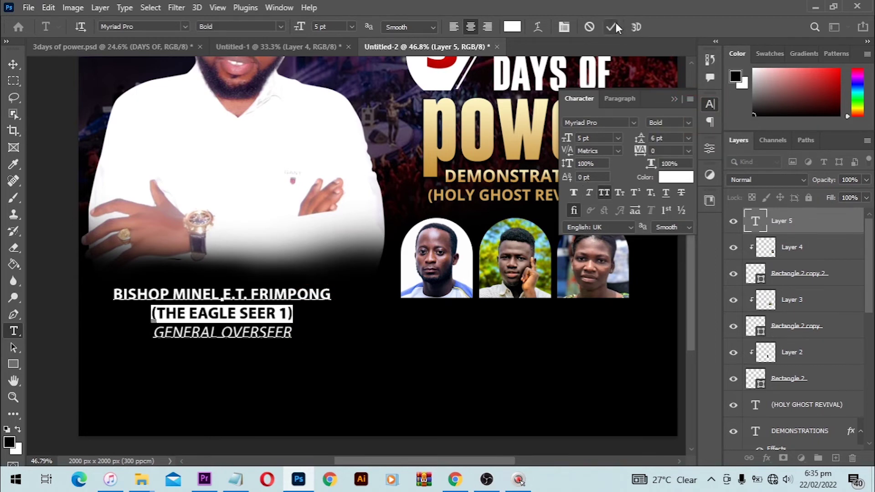
- Set the three-line bishop text's leading to 5 pt and move the block slightly up and right beneath the large portrait
{"action": "left_click", "coordinate": [609, 25]}
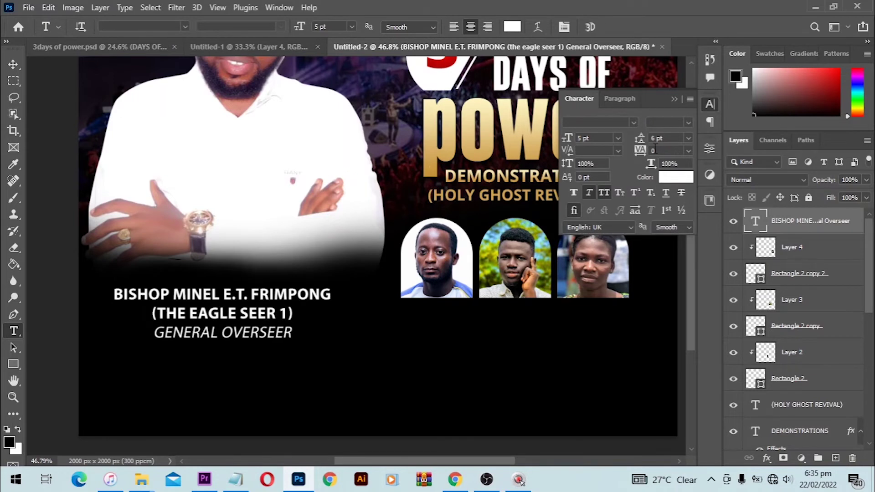
{"action": "left_click", "coordinate": [661, 133]}
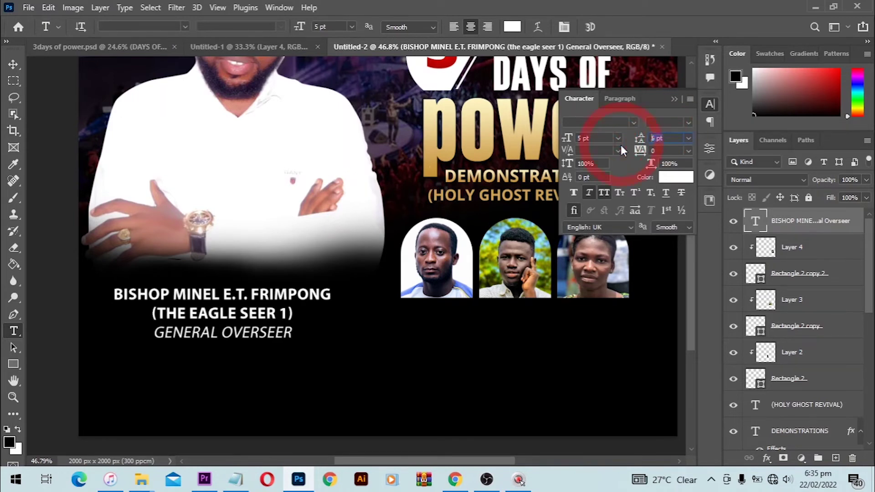
{"action": "type", "text": "5"}
{"action": "key", "text": "Return"}
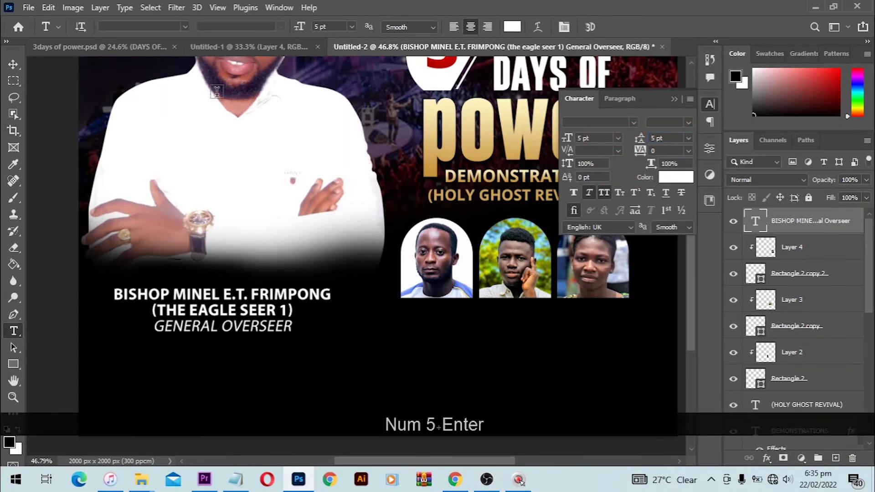
{"action": "left_click", "coordinate": [13, 64]}
{"action": "left_click_drag", "start_coordinate": [241, 310], "coordinate": [254, 305]}
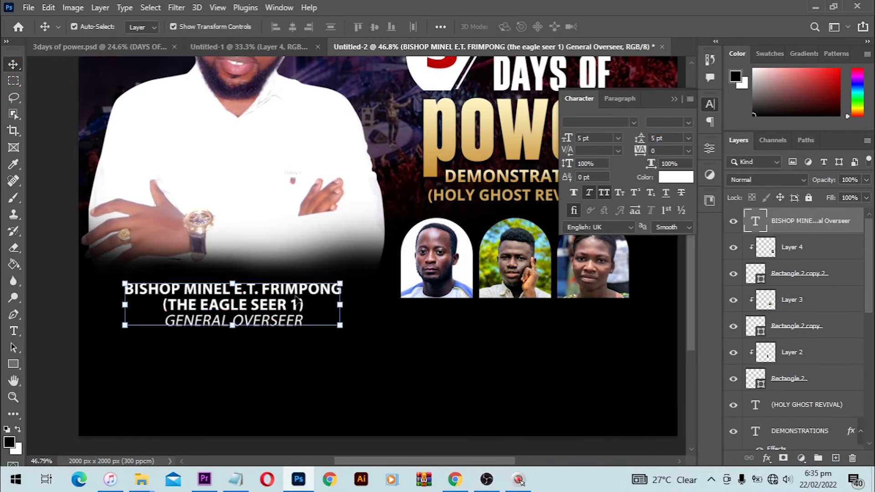
- Apply a gold linear Gradient Overlay at a 0° angle to the three-line bishop text
{"action": "key", "text": "space"}
{"action": "left_click_drag", "start_coordinate": [390, 274], "coordinate": [355, 269]}
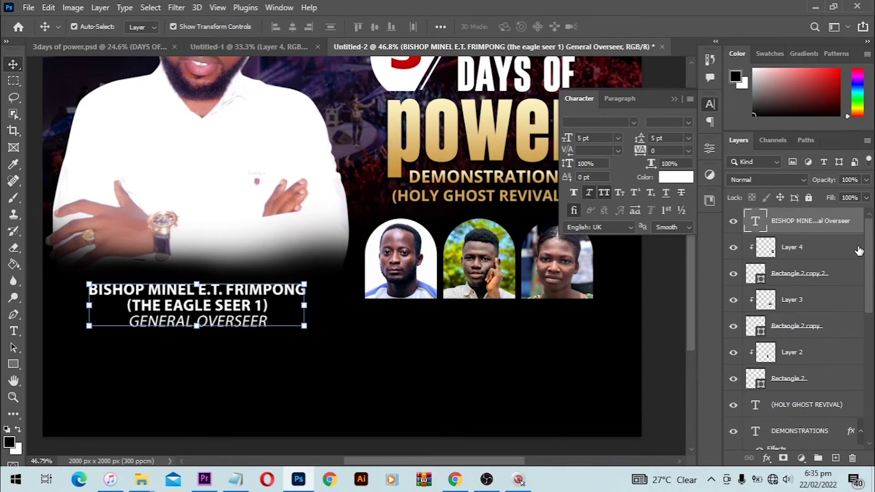
{"action": "left_click", "coordinate": [765, 459]}
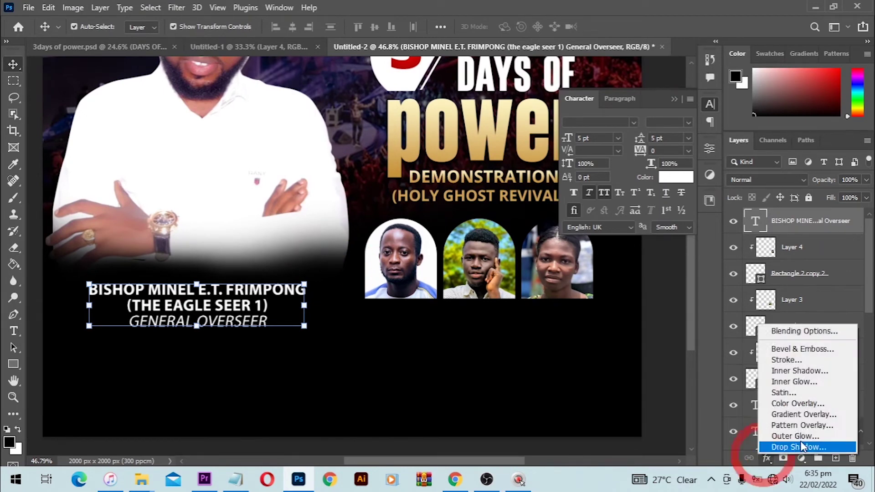
{"action": "left_click", "coordinate": [788, 418]}
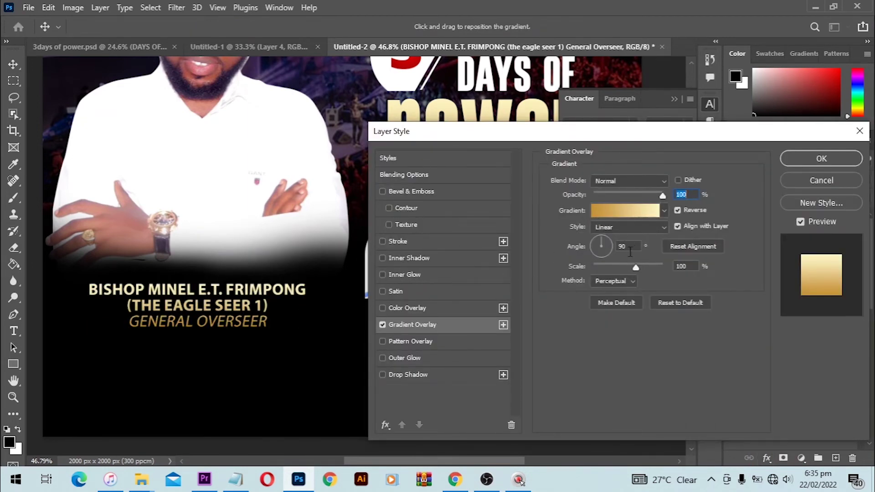
{"action": "type", "text": "0"}
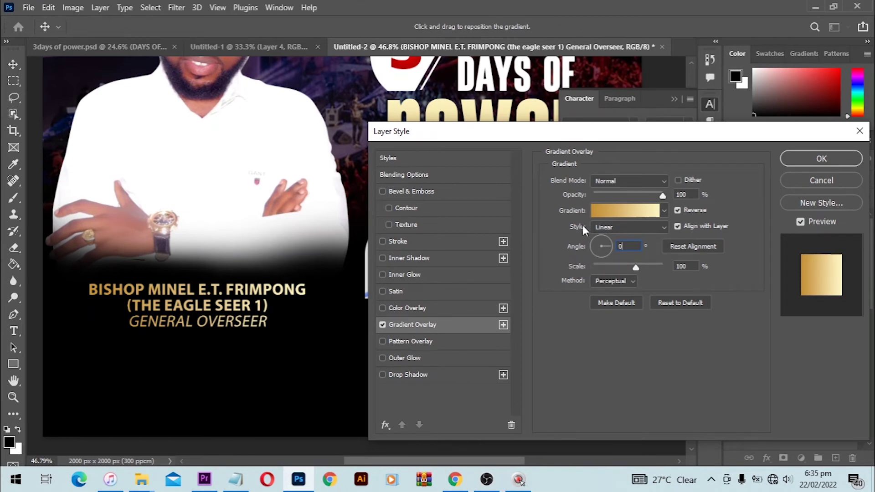
{"action": "left_click", "coordinate": [817, 158]}
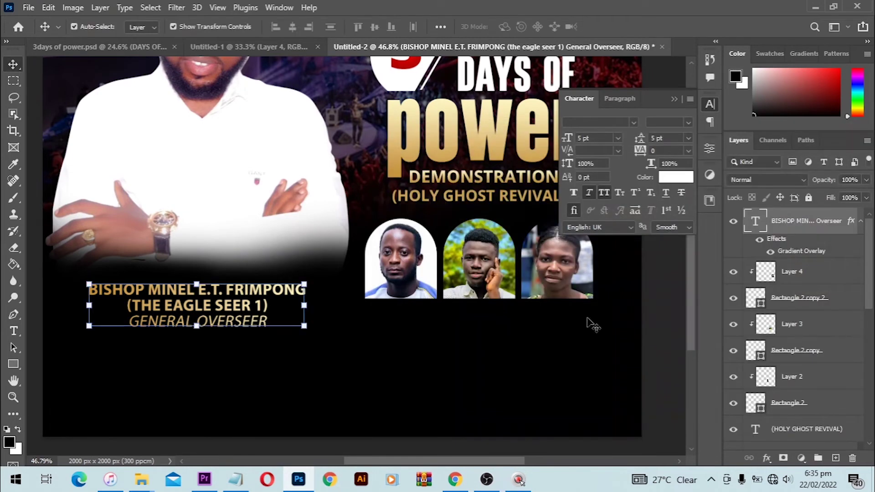
- Copy the first minister's name from the Notepad text and paste it as new text on the flyer beneath the first arched portrait
{"action": "scroll", "coordinate": [234, 348], "scroll_direction": "up", "scroll_amount": 1}
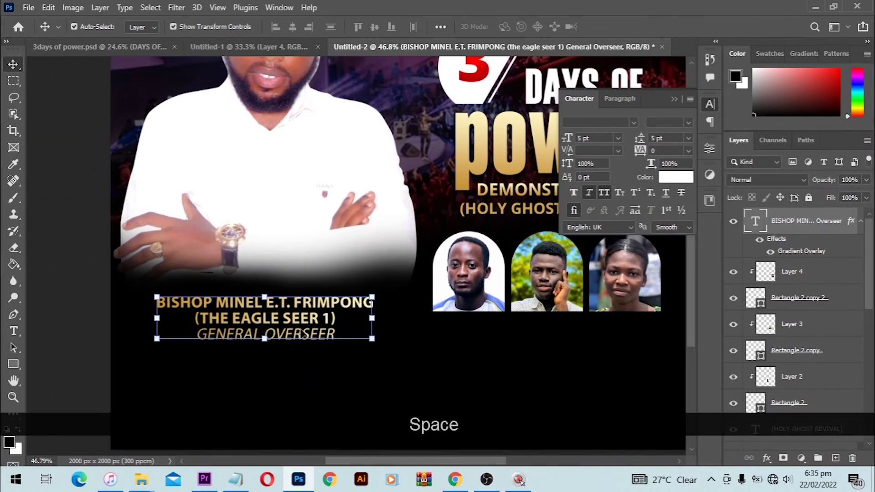
{"action": "scroll", "coordinate": [303, 351], "scroll_direction": "up", "scroll_amount": 1}
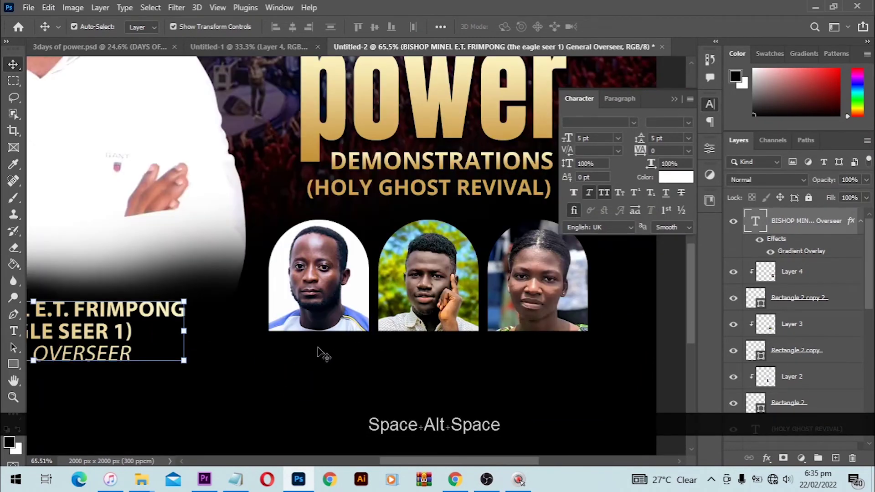
{"action": "key", "text": "alt+Tab"}
{"action": "key", "text": "ctrl+c"}
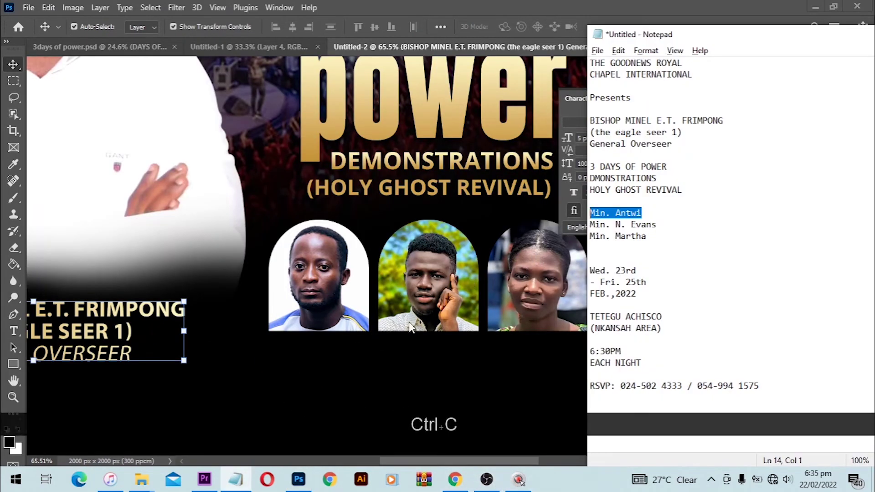
{"action": "left_click", "coordinate": [335, 349]}
{"action": "key", "text": "t"}
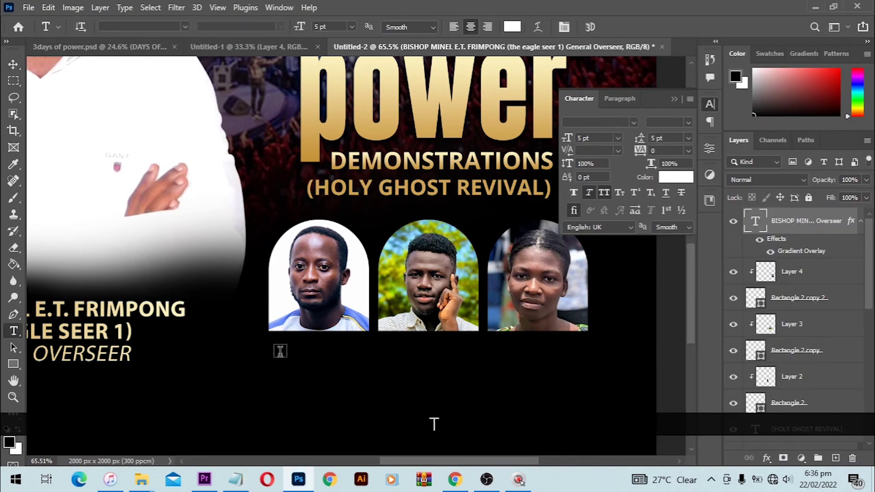
{"action": "left_click", "coordinate": [280, 353]}
{"action": "key", "text": "ctrl+v"}
{"action": "key", "text": "ctrl+a"}
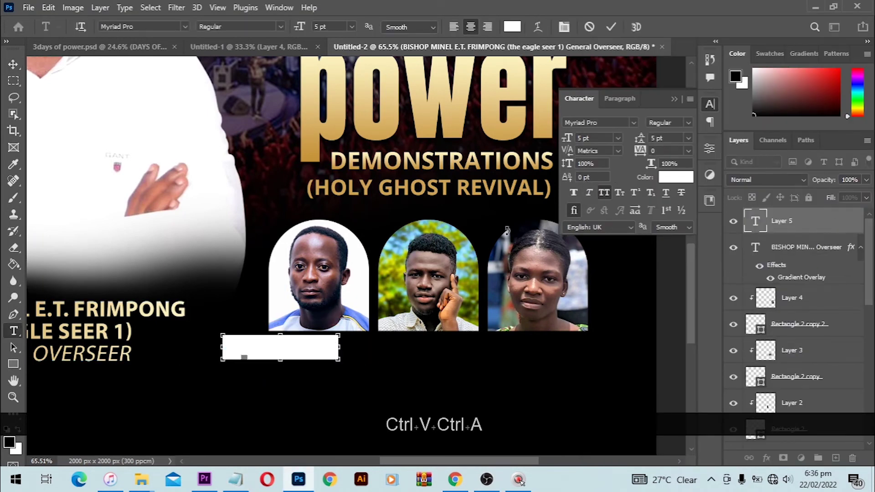
- Set the pasted minister's name to white, ffffff, with a font size of 3 pt
{"action": "left_click", "coordinate": [684, 178]}
{"action": "left_click", "coordinate": [477, 132]}
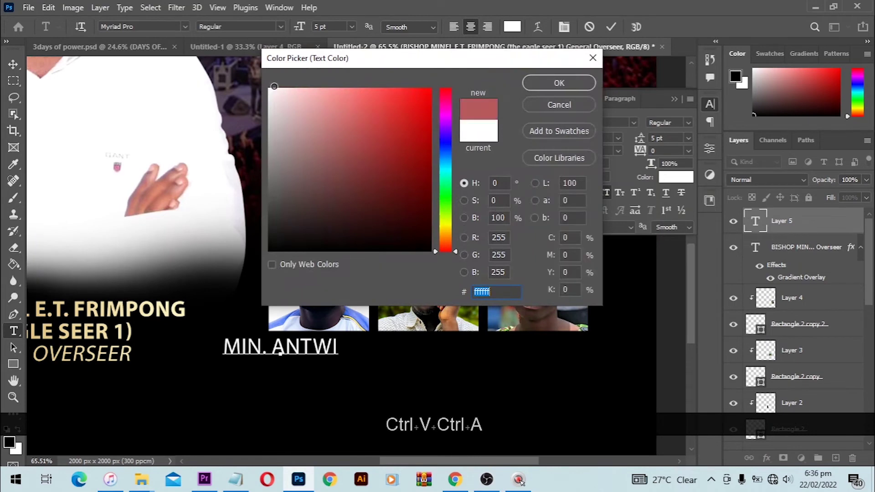
{"action": "left_click", "coordinate": [554, 81]}
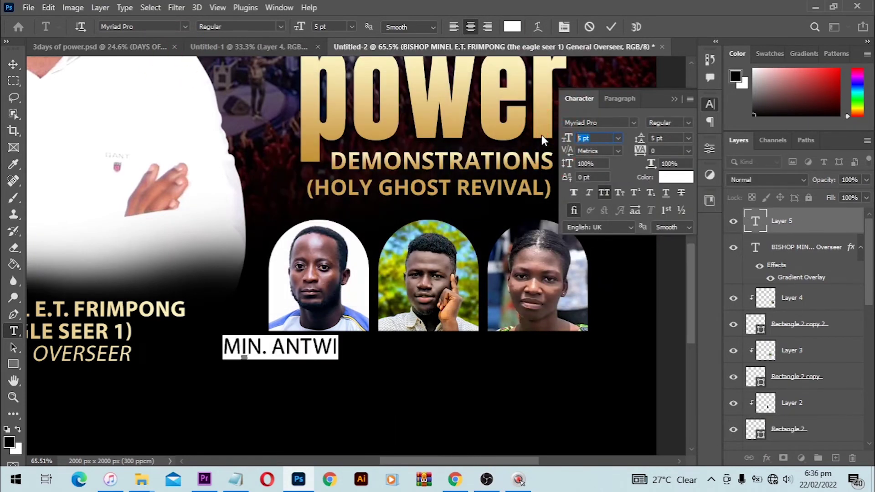
{"action": "type", "text": "4"}
{"action": "key", "text": "Return"}
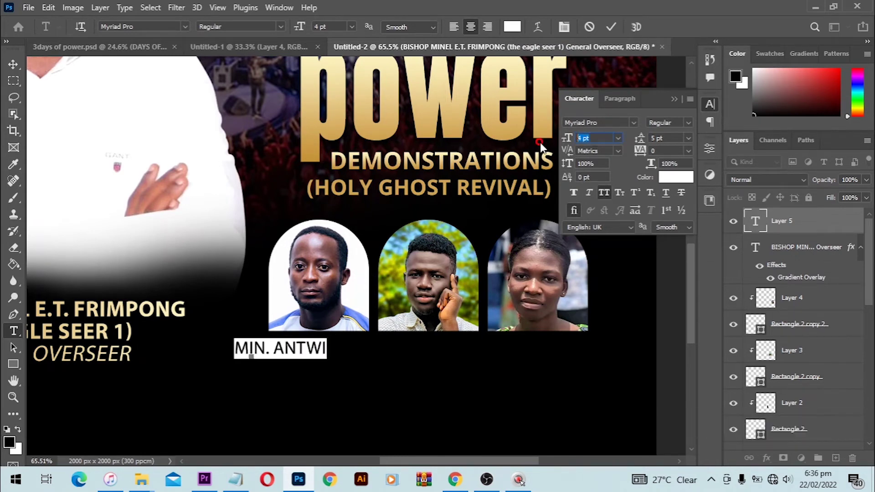
{"action": "type", "text": "3"}
{"action": "key", "text": "Return"}
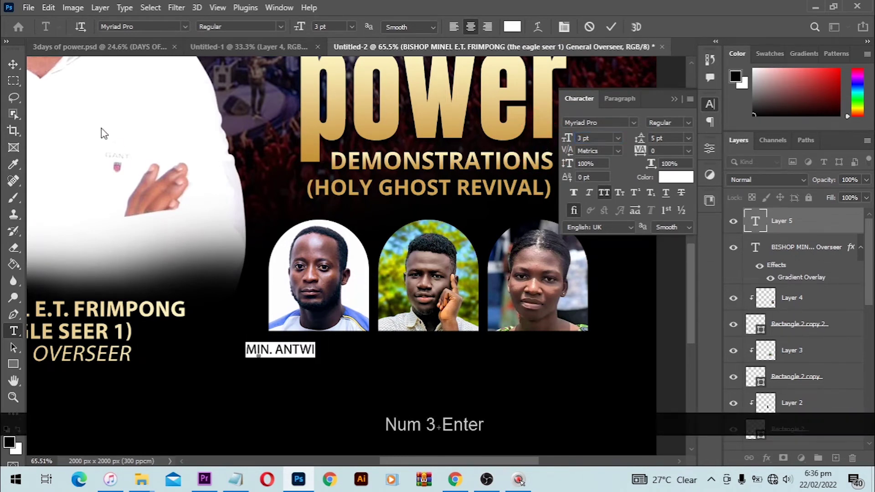
- Centre the minister's name under the first arched portrait and place duplicates of it under the second and third portraits
{"action": "left_click", "coordinate": [14, 64]}
{"action": "scroll", "coordinate": [297, 329], "scroll_direction": "up", "scroll_amount": 2}
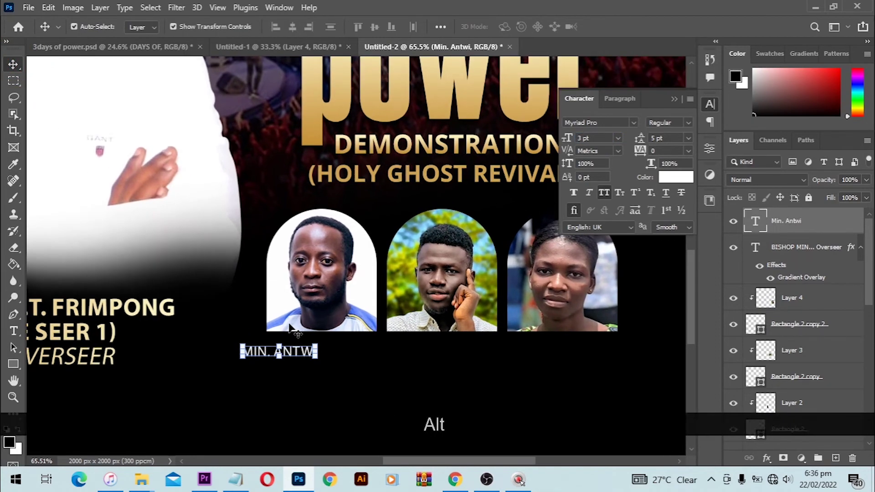
{"action": "scroll", "coordinate": [293, 332], "scroll_direction": "up", "scroll_amount": 1}
{"action": "left_click_drag", "start_coordinate": [321, 306], "coordinate": [261, 274]}
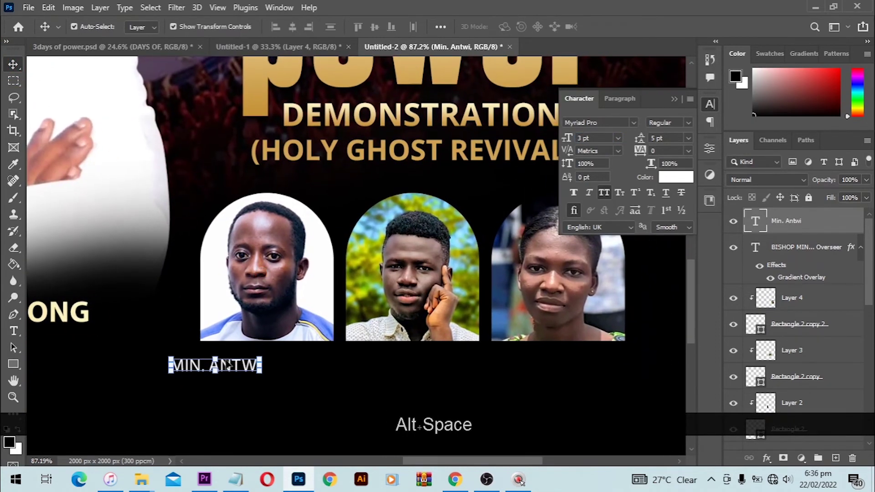
{"action": "left_click_drag", "start_coordinate": [235, 365], "coordinate": [577, 358]}
- Replace the name in the middle label with the second minister's initial and name in capitals, keeping the MIN. prefix
{"action": "key", "text": "t"}
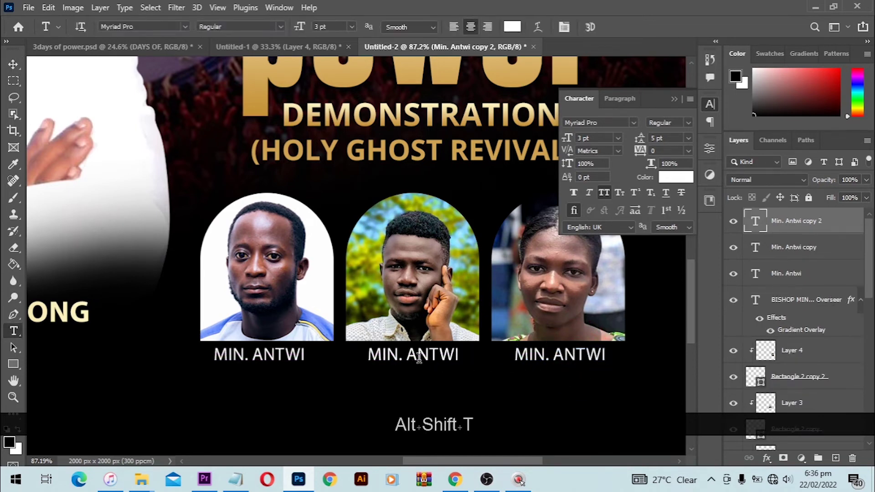
{"action": "left_click_drag", "start_coordinate": [412, 356], "coordinate": [466, 355]}
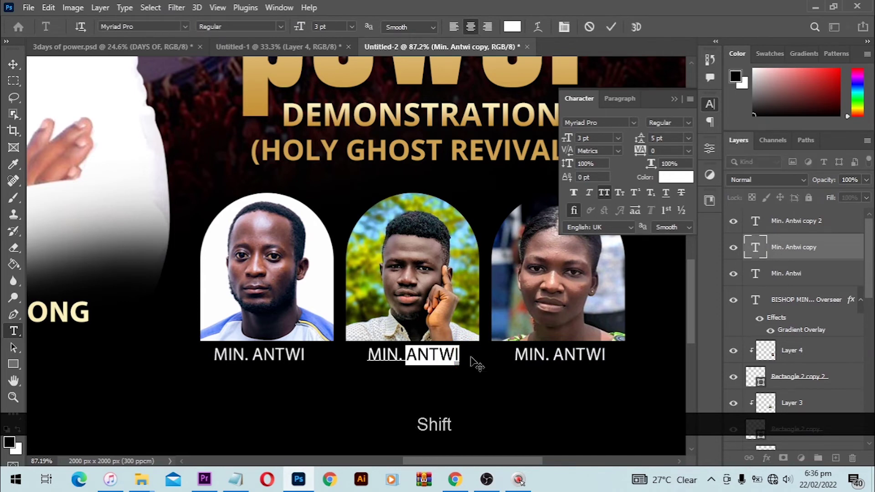
{"action": "key", "text": "Caps_Lock"}
{"action": "type", "text": "N,"}
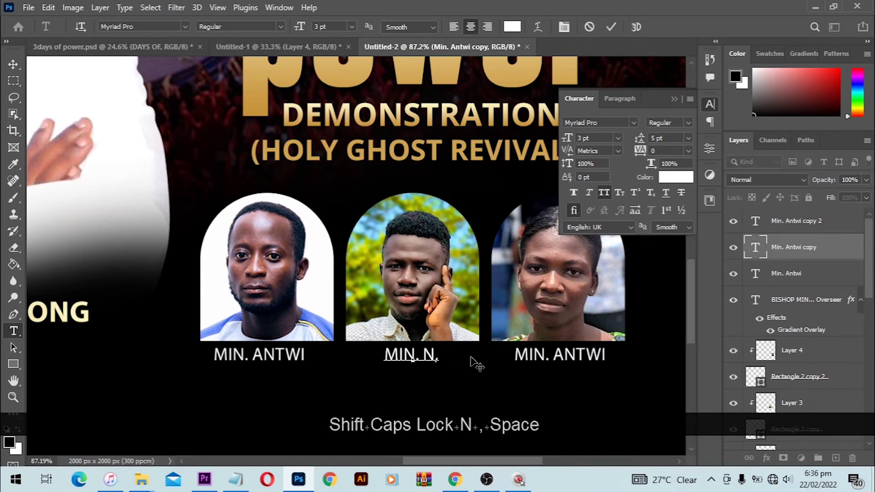
{"action": "key", "text": "BackSpace"}
{"action": "key", "text": "BackSpace"}
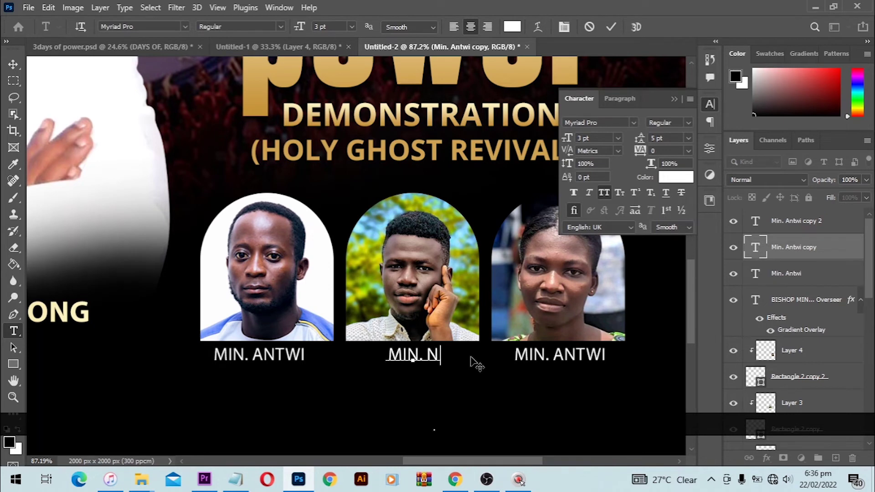
{"action": "type", "text": ". "}
{"action": "type", "text": "EV"}
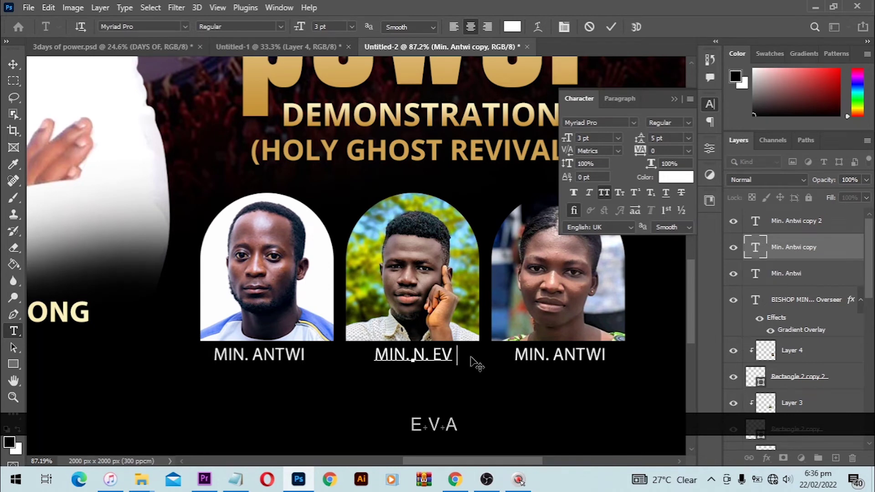
{"action": "type", "text": "ANS"}
{"action": "key", "text": "Return"}
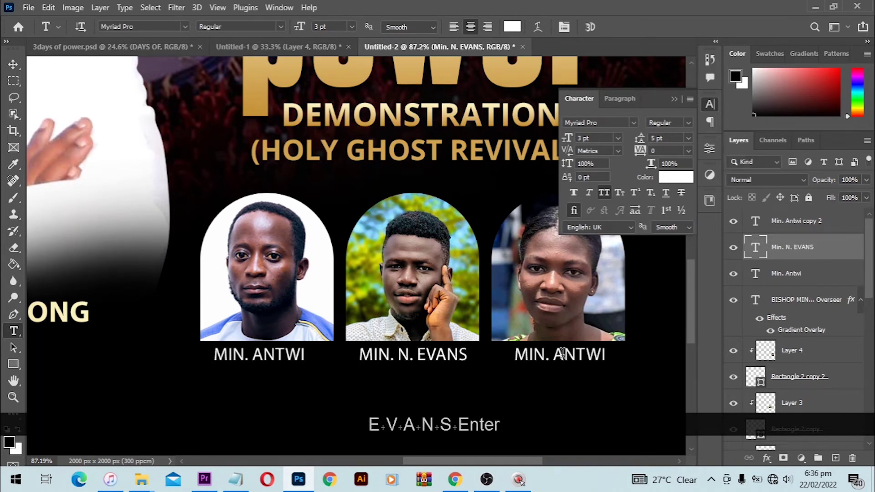
- Replace the name in the third portrait's label with the third minister's name in capitals, keeping the MIN. prefix
{"action": "left_click_drag", "start_coordinate": [552, 354], "coordinate": [643, 358]}
{"action": "type", "text": "MAT"}
{"action": "key", "text": "BackSpace"}
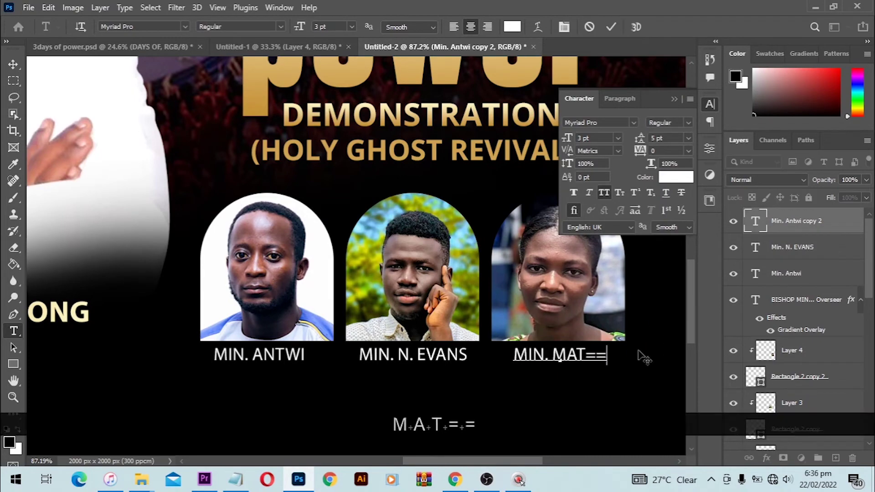
{"action": "type", "text": "RTHA"}
{"action": "key", "text": "Return"}
{"action": "key", "text": "v"}
- Duplicate the first minister's name label and place the copy in the black area below the GENERAL OVERSEER line
{"action": "scroll", "coordinate": [638, 348], "scroll_direction": "down", "scroll_amount": 4}
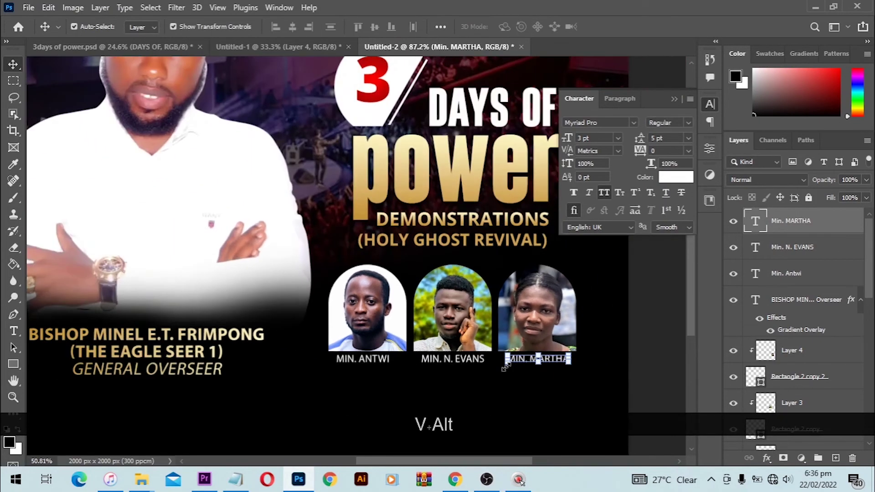
{"action": "left_click_drag", "start_coordinate": [413, 338], "coordinate": [367, 455]}
{"action": "scroll", "coordinate": [501, 382], "scroll_direction": "down", "scroll_amount": 2}
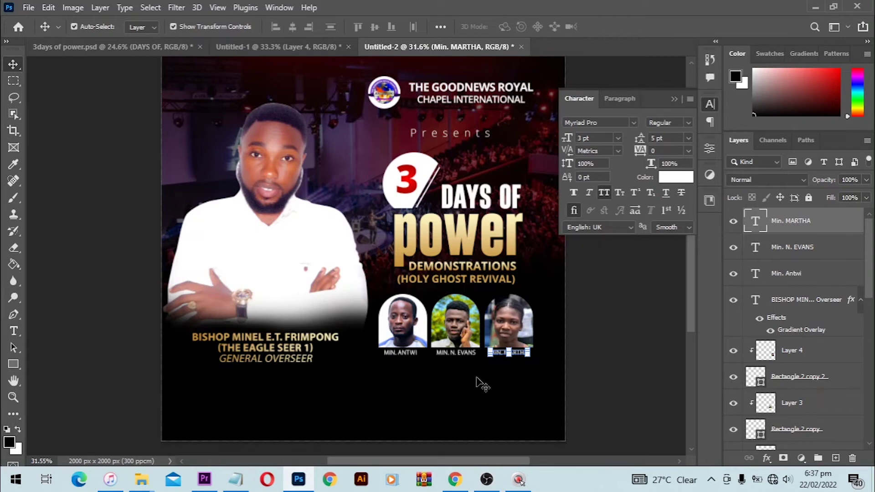
{"action": "scroll", "coordinate": [476, 382], "scroll_direction": "down", "scroll_amount": 3}
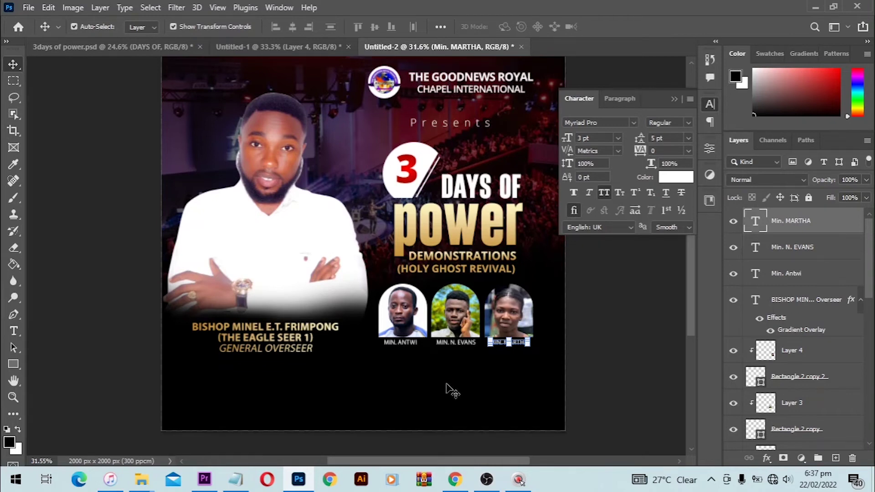
{"action": "scroll", "coordinate": [476, 382], "scroll_direction": "up", "scroll_amount": 2}
{"action": "key", "text": "alt+space"}
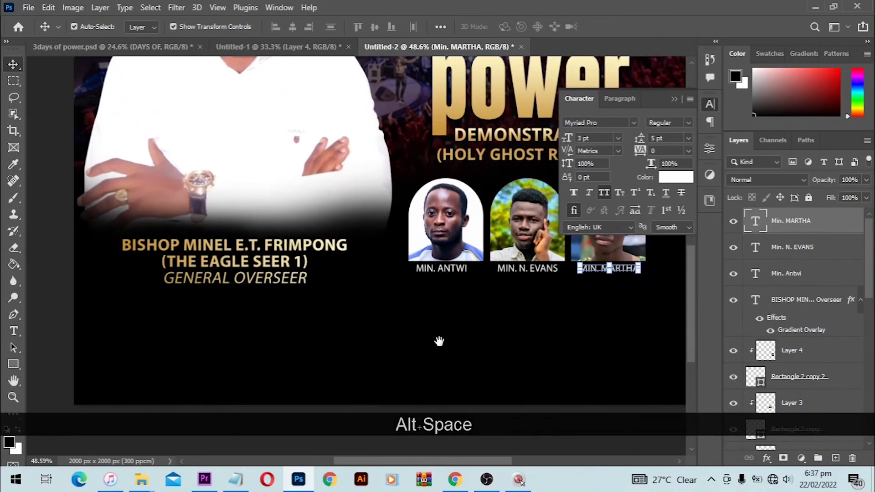
{"action": "left_click_drag", "start_coordinate": [492, 334], "coordinate": [451, 355]}
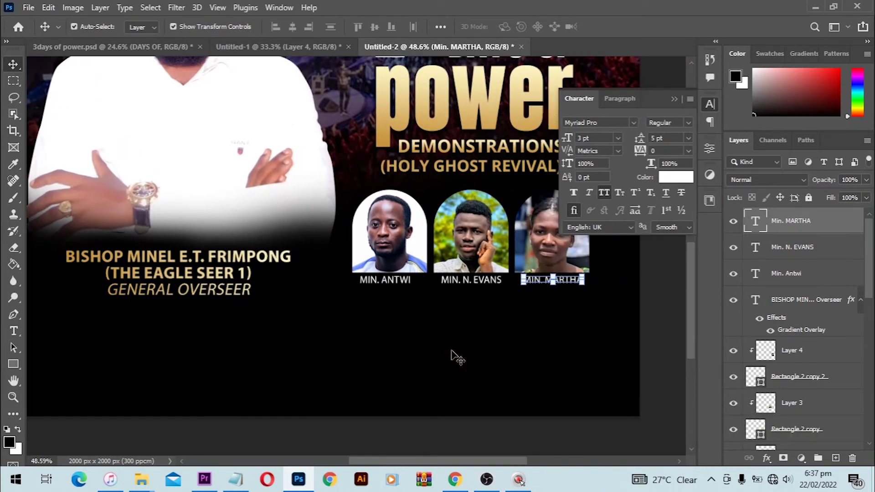
{"action": "key", "text": "t"}
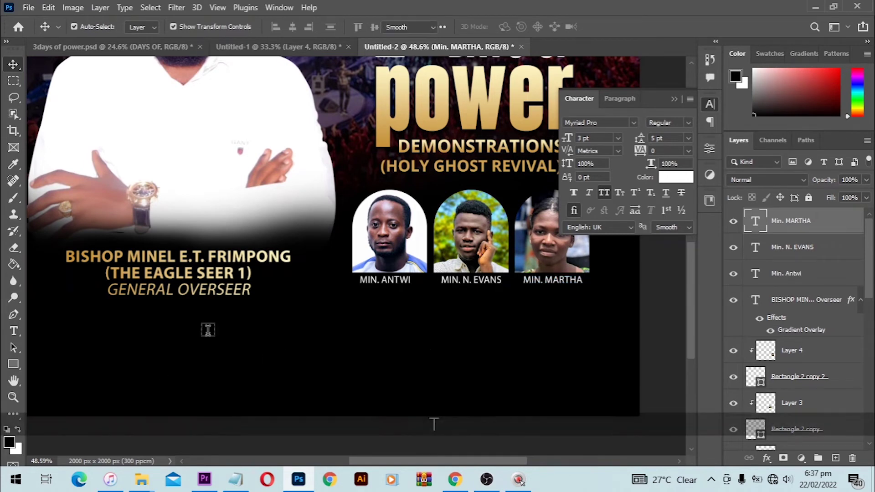
{"action": "key", "text": "v"}
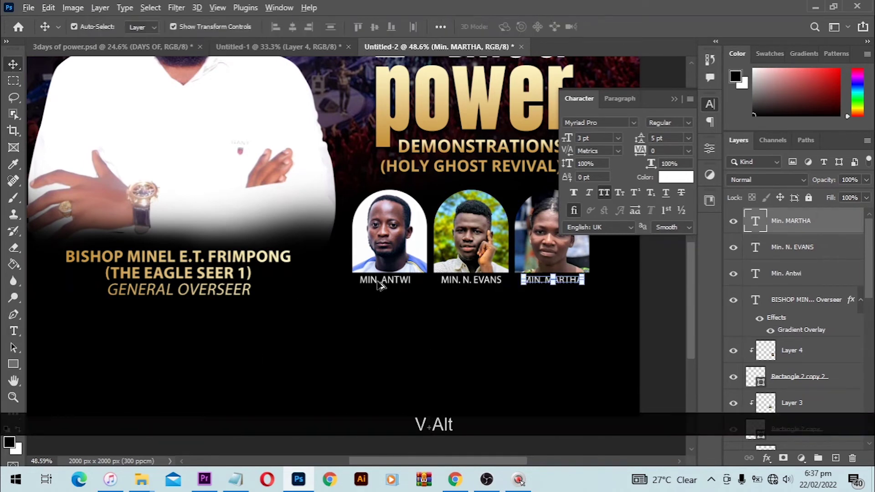
{"action": "left_click_drag", "start_coordinate": [378, 284], "coordinate": [146, 341]}
{"action": "key", "text": "r"}
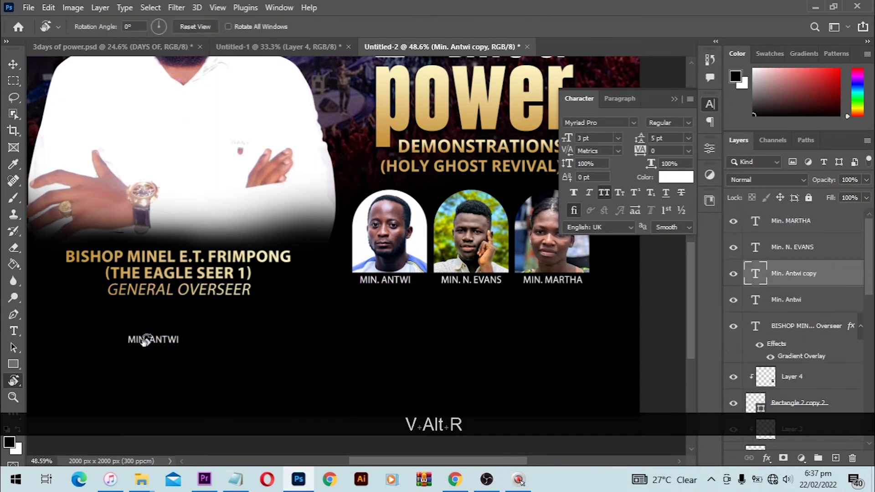
- Replace the text of the duplicated name label below the GENERAL OVERSEER line with DATE
{"action": "key", "text": "t"}
{"action": "left_click", "coordinate": [146, 339]}
{"action": "key", "text": "ctrl+a"}
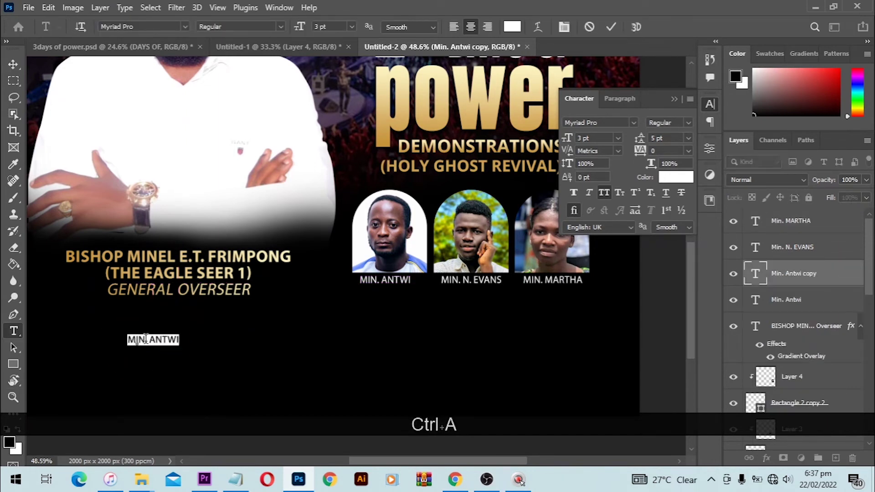
{"action": "type", "text": "DATE"}
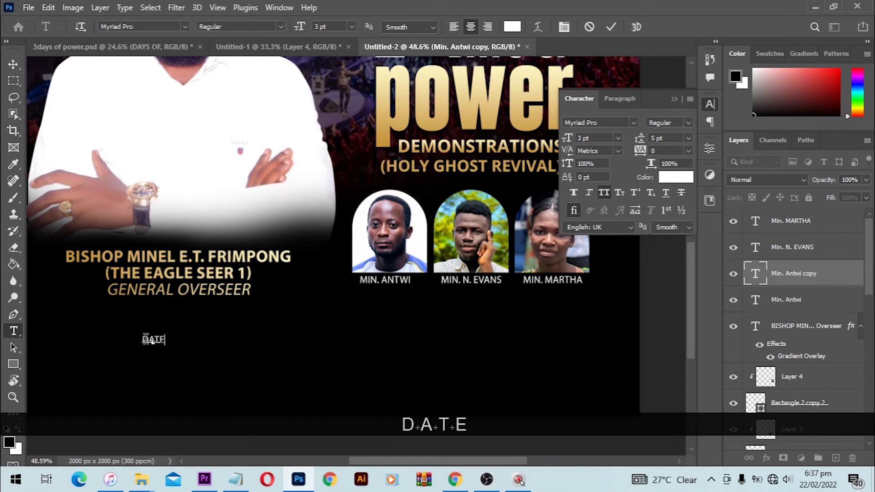
{"action": "key", "text": "Return"}
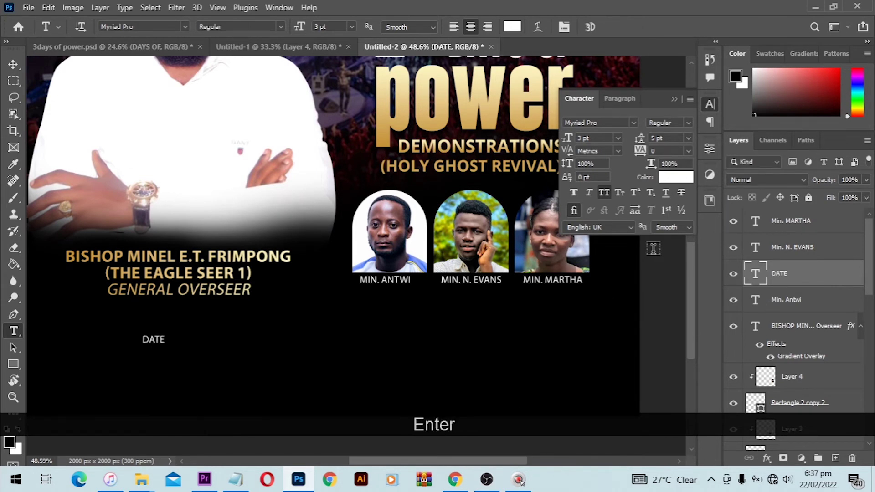
- Colour the DATE label yellow e0c323 and set its font style to Bold
{"action": "left_click", "coordinate": [676, 177]}
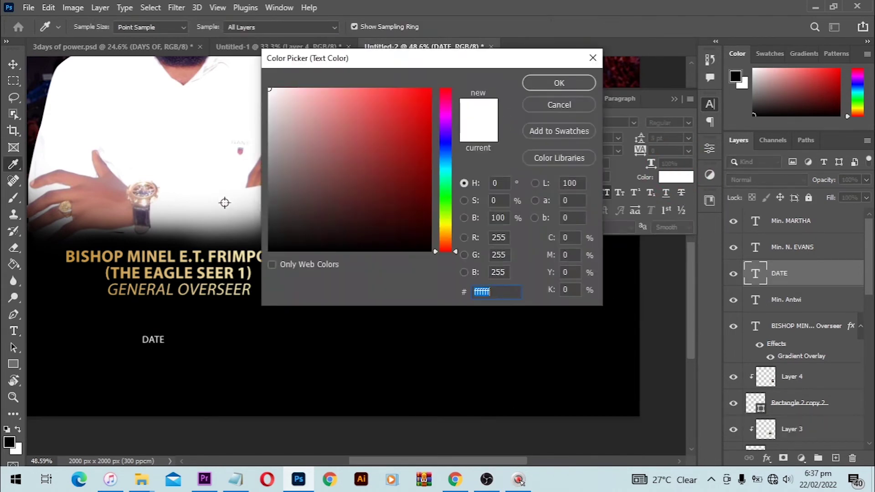
{"action": "left_click_drag", "start_coordinate": [376, 67], "coordinate": [662, 145]}
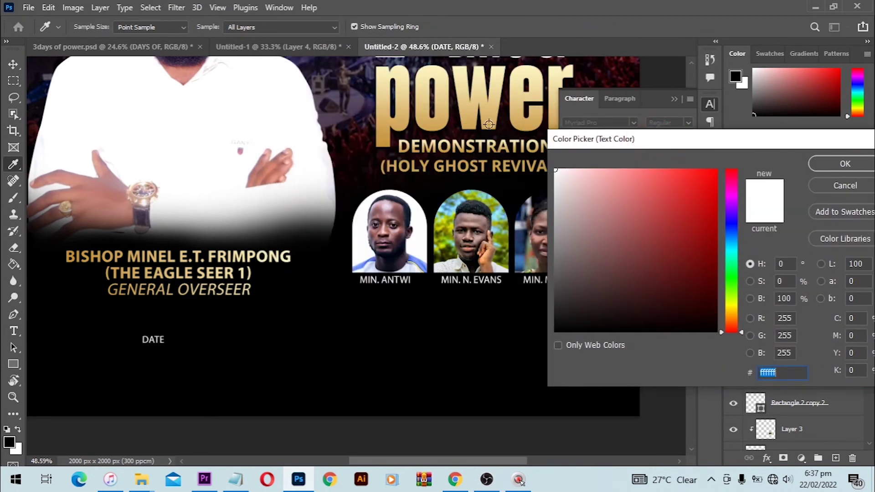
{"action": "left_click", "coordinate": [478, 133]}
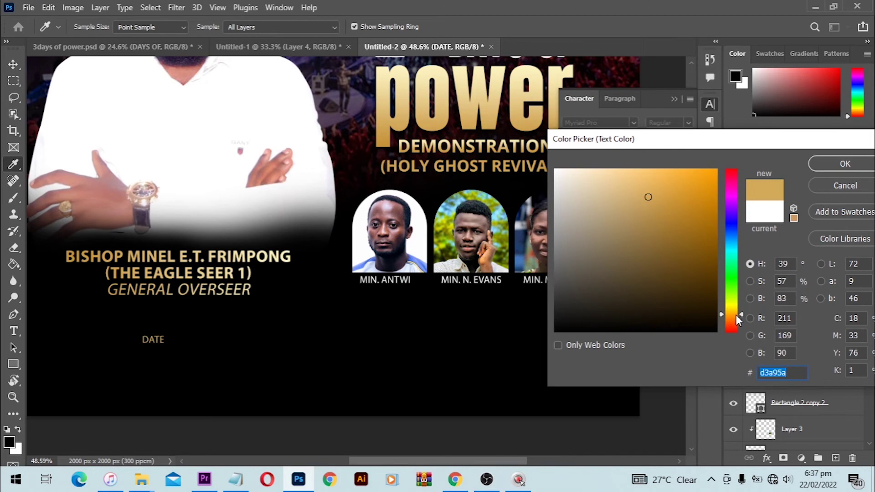
{"action": "left_click_drag", "start_coordinate": [737, 316], "coordinate": [737, 310]}
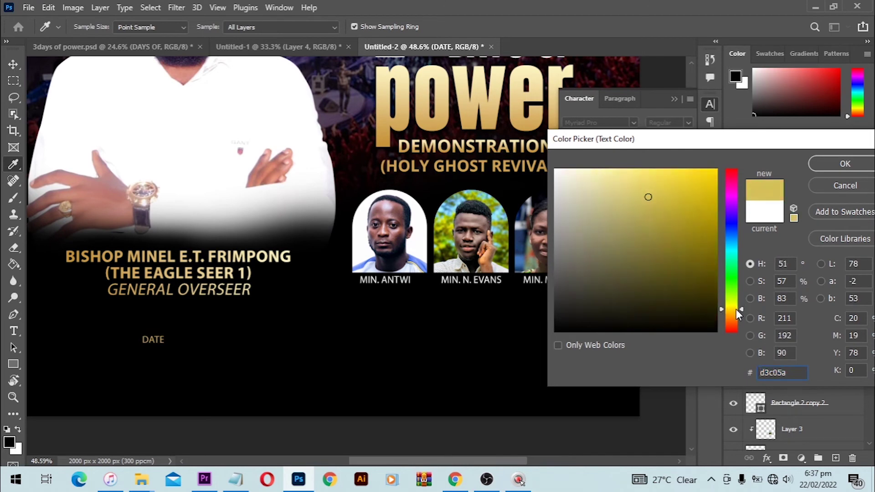
{"action": "left_click", "coordinate": [691, 189]}
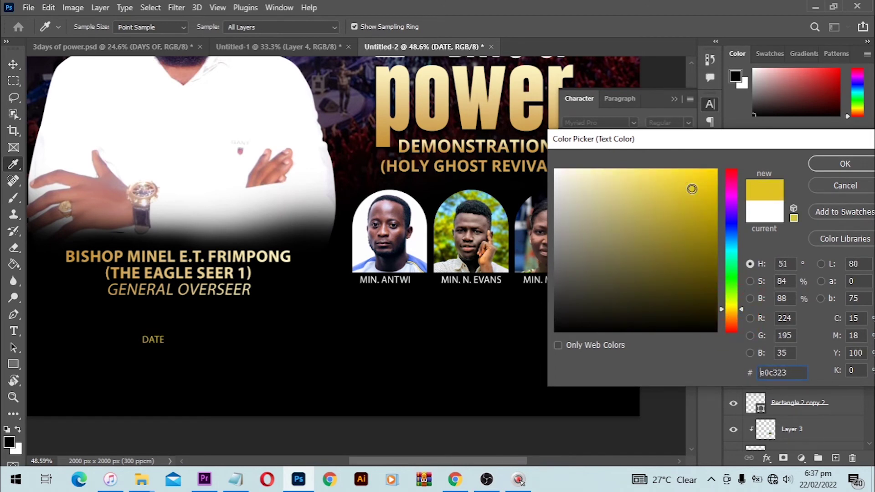
{"action": "left_click", "coordinate": [850, 163]}
{"action": "left_click", "coordinate": [686, 123]}
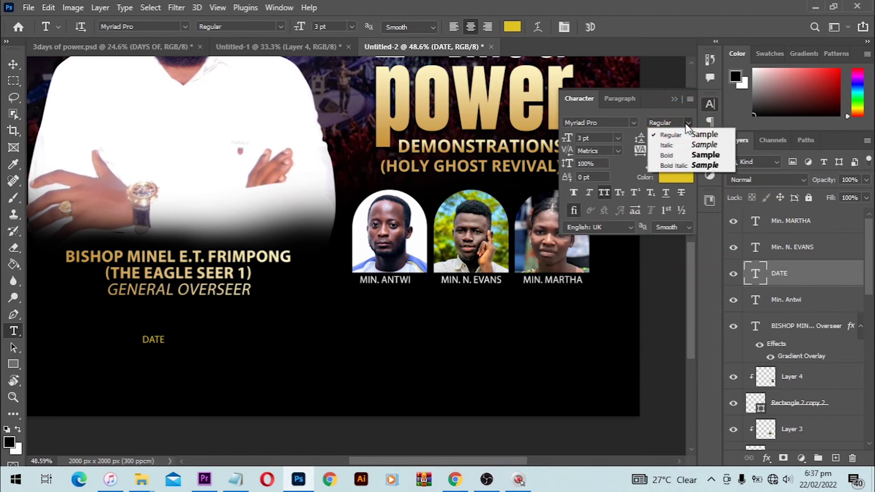
{"action": "left_click", "coordinate": [682, 155]}
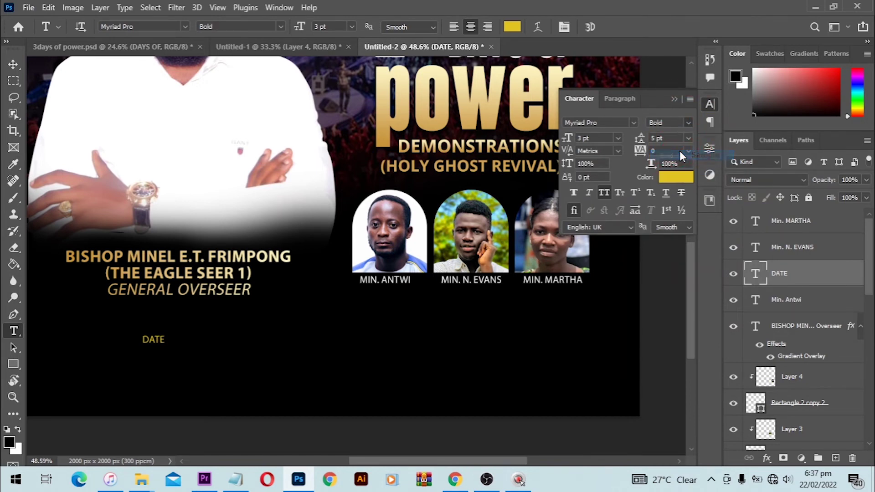
- Duplicate the DATE label twice in a horizontal row, placing the copies below the first and third minister portraits
{"action": "left_click", "coordinate": [13, 64]}
{"action": "scroll", "coordinate": [177, 341], "scroll_direction": "up", "scroll_amount": 3}
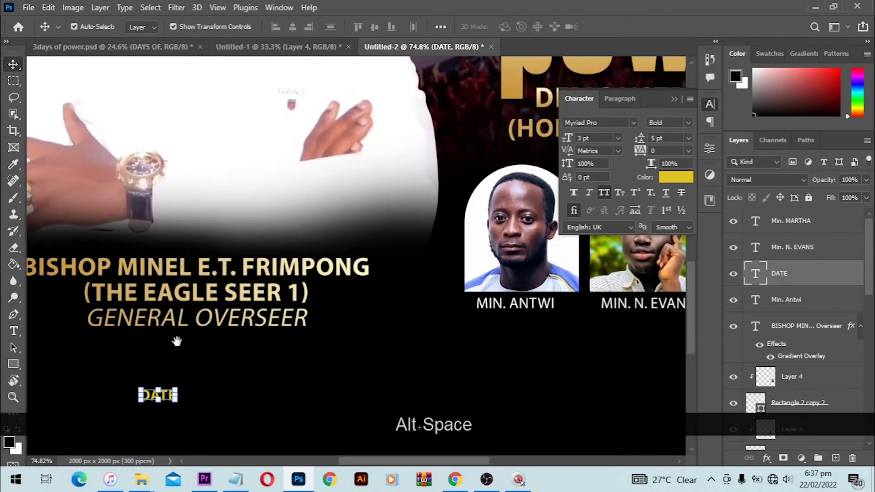
{"action": "left_click_drag", "start_coordinate": [176, 341], "coordinate": [299, 214]}
{"action": "left_click_drag", "start_coordinate": [288, 319], "coordinate": [312, 233]}
{"action": "left_click_drag", "start_coordinate": [427, 240], "coordinate": [334, 256]}
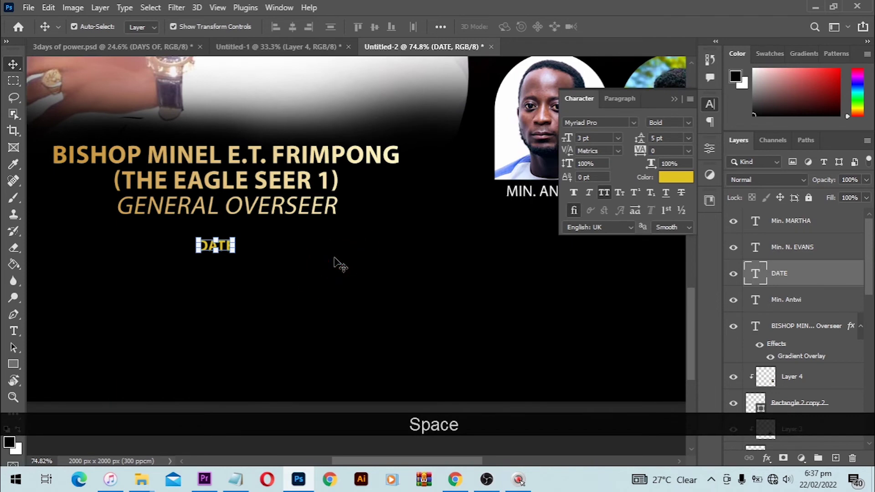
{"action": "left_click_drag", "start_coordinate": [232, 253], "coordinate": [506, 246]}
{"action": "left_click_drag", "start_coordinate": [456, 236], "coordinate": [567, 262]}
{"action": "left_click", "coordinate": [315, 264]}
{"action": "left_click_drag", "start_coordinate": [318, 254], "coordinate": [508, 250]}
- Replace the text of the middle DATE label with VENUE
{"action": "key", "text": "t"}
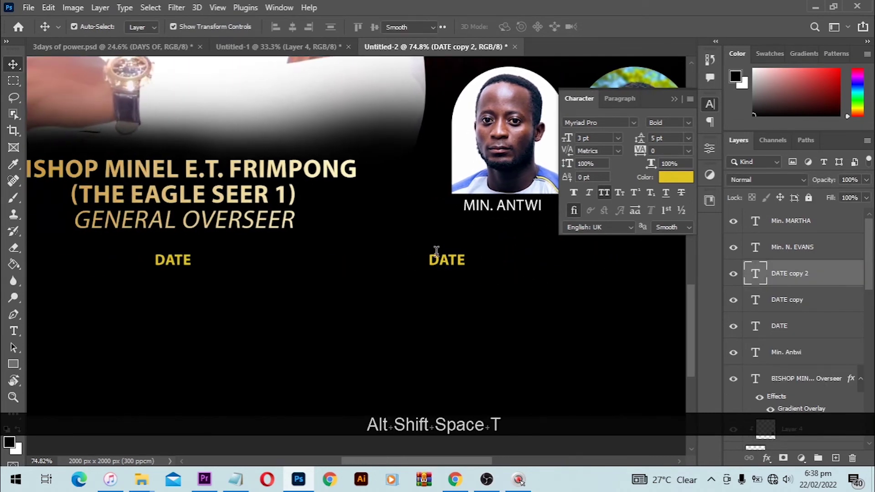
{"action": "left_click", "coordinate": [436, 250]}
{"action": "key", "text": "ctrl+a"}
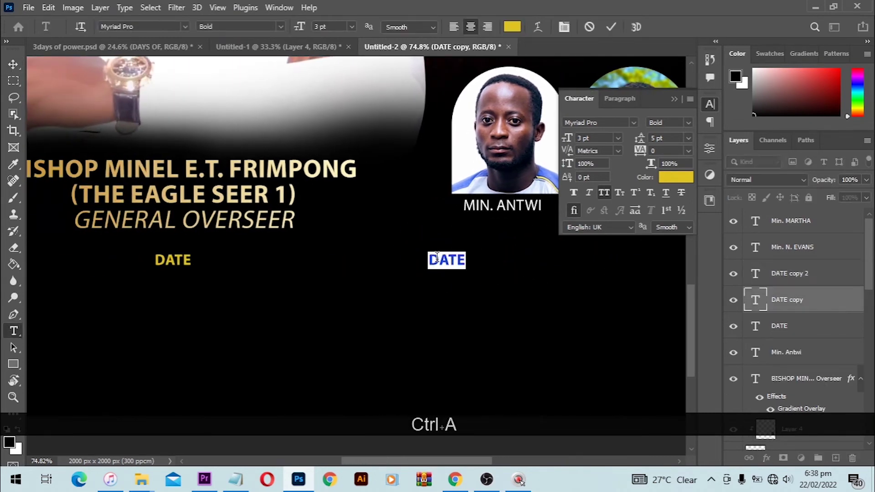
{"action": "type", "text": "VENUE"}
{"action": "key", "text": "Return"}
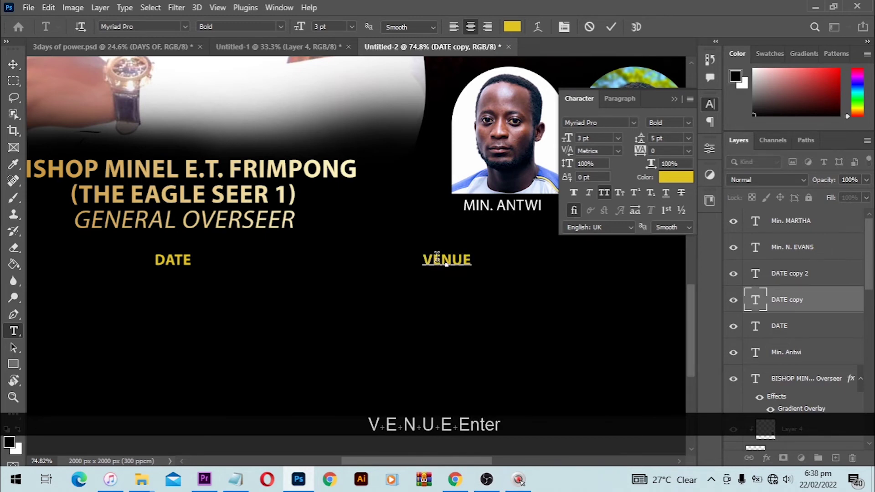
- Replace the text of the DATE copy below the third minister's portrait with TIME
{"action": "left_click_drag", "start_coordinate": [513, 256], "coordinate": [293, 260]}
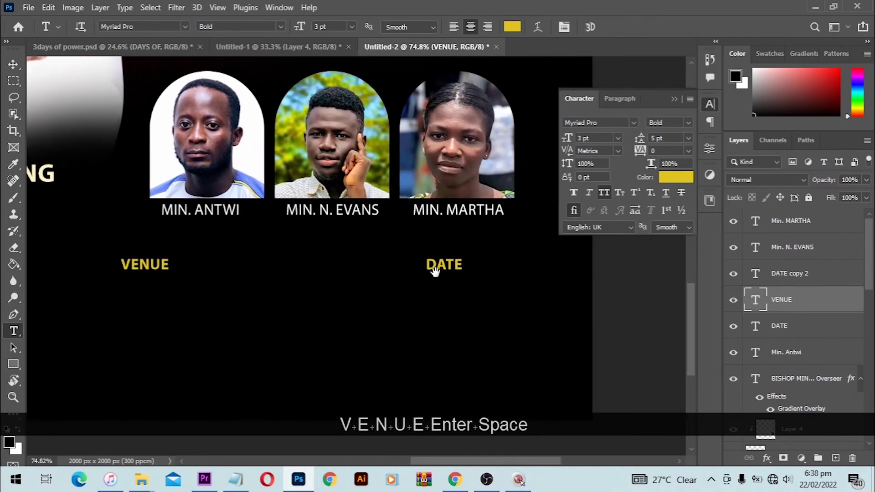
{"action": "left_click", "coordinate": [423, 266]}
{"action": "key", "text": "ctrl+a"}
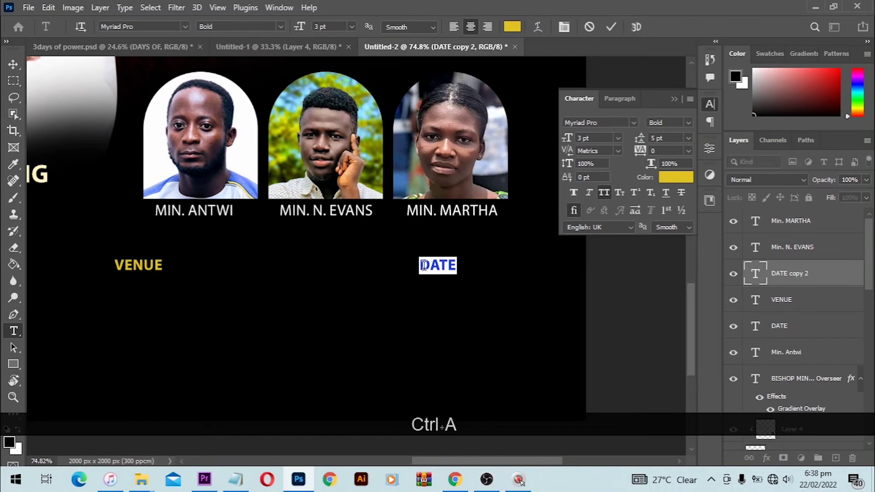
{"action": "type", "text": "TIME"}
{"action": "key", "text": "Return"}
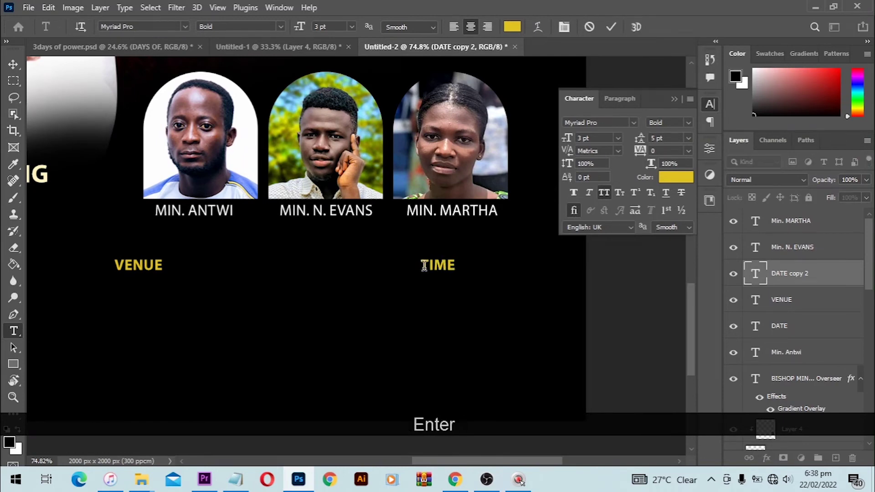
- Duplicate the VENUE label and place the copy near the flyer's bottom edge
{"action": "key", "text": "v"}
{"action": "left_click_drag", "start_coordinate": [423, 265], "coordinate": [586, 293]}
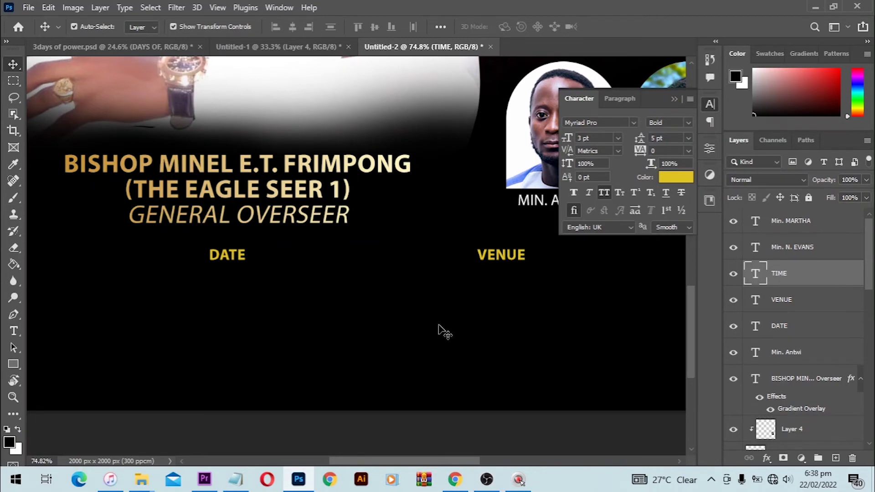
{"action": "left_click_drag", "start_coordinate": [527, 296], "coordinate": [556, 293]}
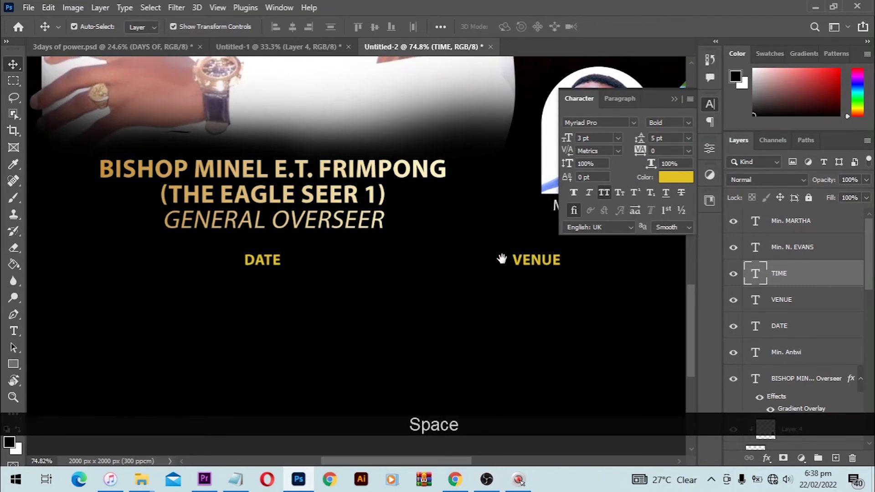
{"action": "left_click_drag", "start_coordinate": [502, 259], "coordinate": [341, 354]}
- Replace the bottom VENUE copy's text with the RSVP line and its phone numbers, copied from the Notepad notes
{"action": "key", "text": "t"}
{"action": "left_click", "coordinate": [338, 350]}
{"action": "key", "text": "ctrl+a"}
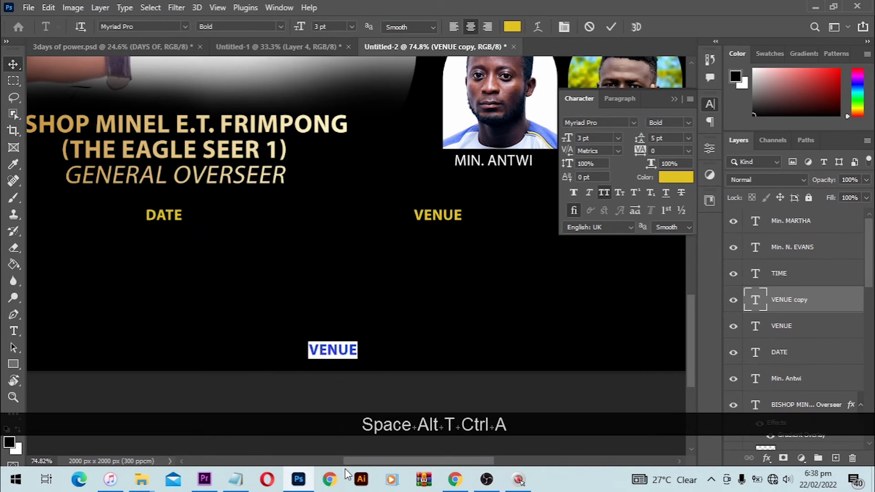
{"action": "left_click", "coordinate": [235, 479]}
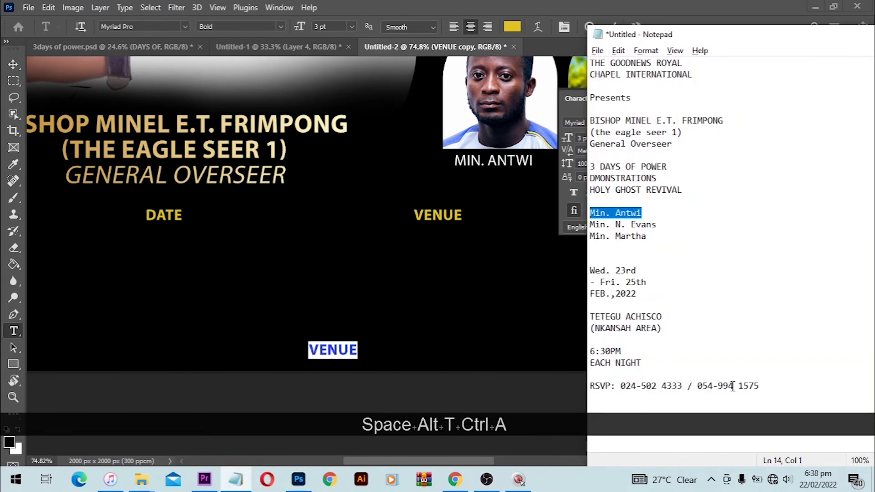
{"action": "left_click_drag", "start_coordinate": [785, 391], "coordinate": [576, 389]}
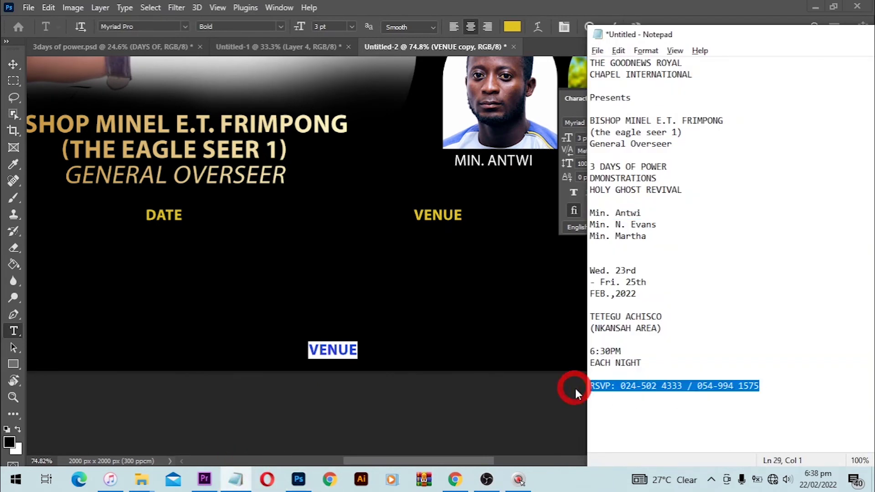
{"action": "key", "text": "ctrl+c"}
{"action": "left_click", "coordinate": [359, 349]}
{"action": "key", "text": "ctrl+v"}
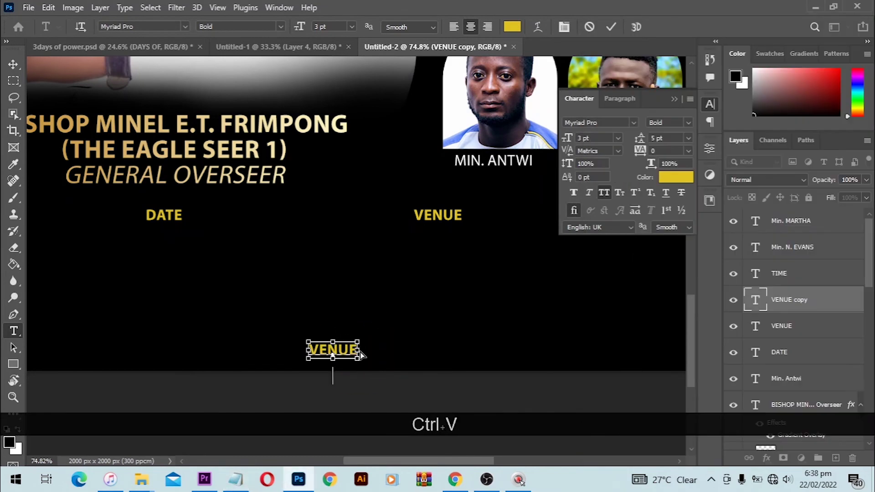
- Colour the RSVP line white (ffffff) and set its font style to Regular
{"action": "key", "text": "ctrl+a"}
{"action": "left_click", "coordinate": [676, 176]}
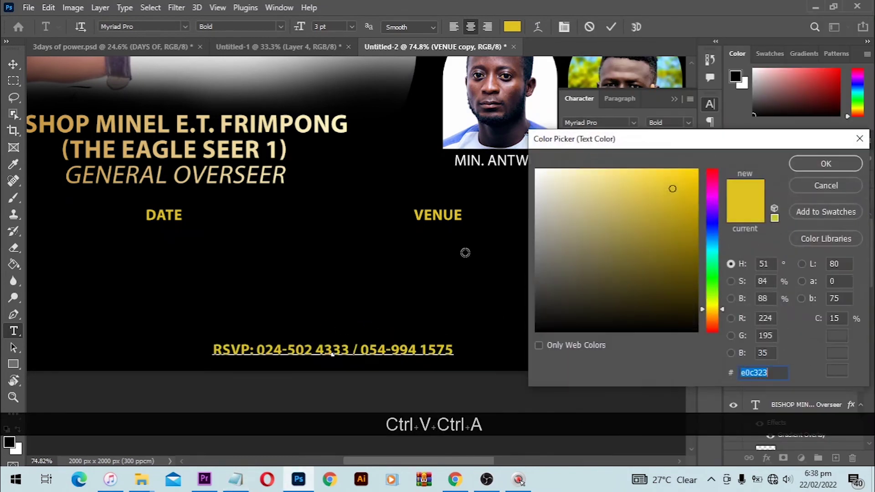
{"action": "type", "text": "ffffff"}
{"action": "left_click", "coordinate": [825, 164]}
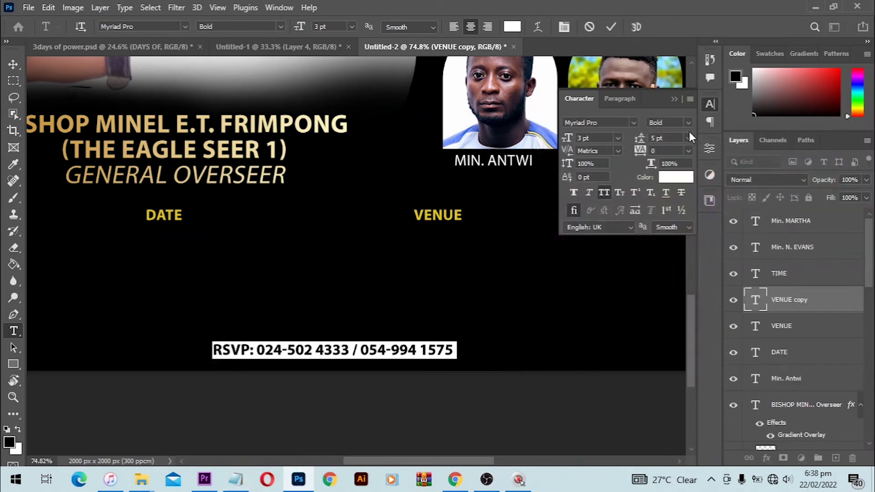
{"action": "left_click", "coordinate": [685, 122]}
{"action": "left_click", "coordinate": [658, 133]}
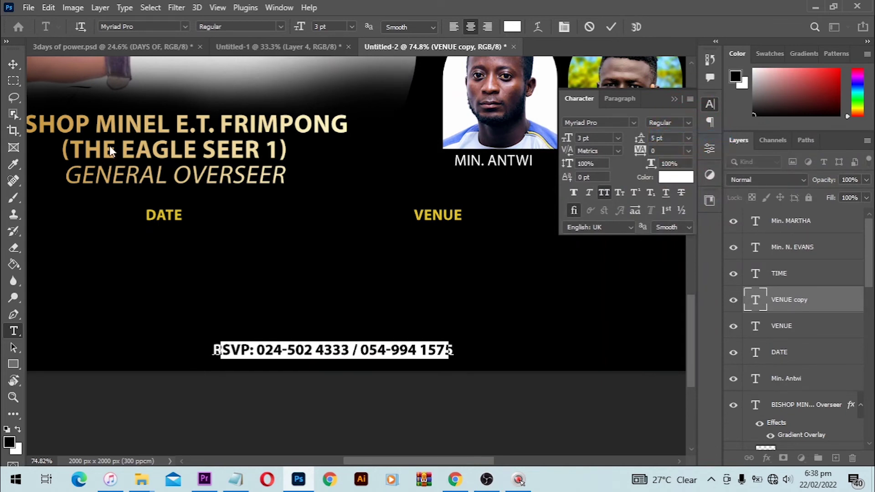
- Centre the RSVP line horizontally on the whole canvas and clear the selection
{"action": "left_click", "coordinate": [13, 64]}
{"action": "key", "text": "ctrl+a"}
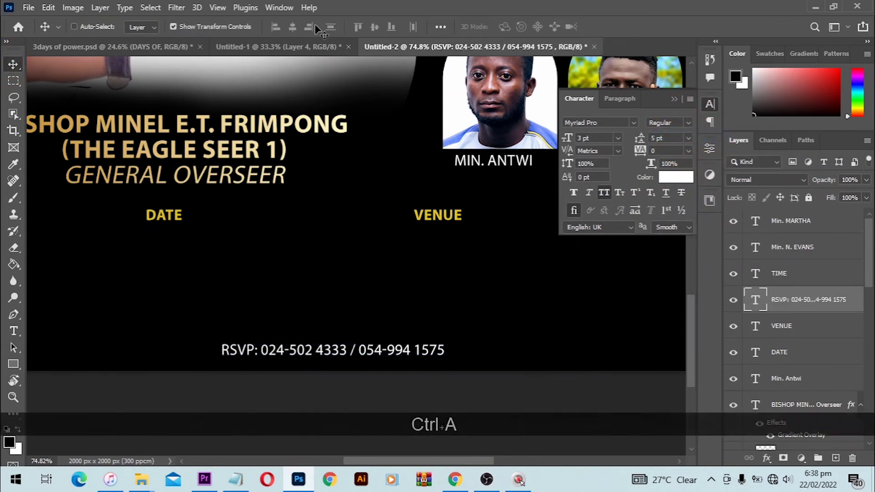
{"action": "left_click", "coordinate": [292, 26]}
{"action": "key", "text": "ctrl"}
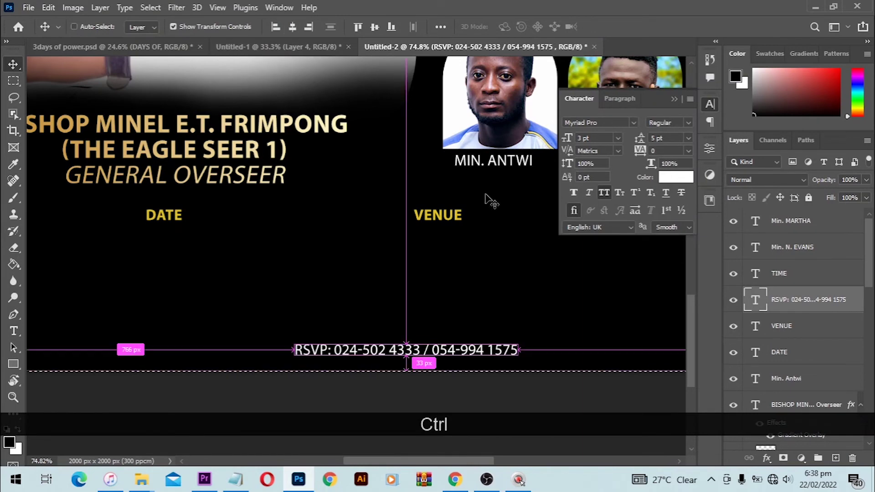
{"action": "key", "text": "ctrl+d"}
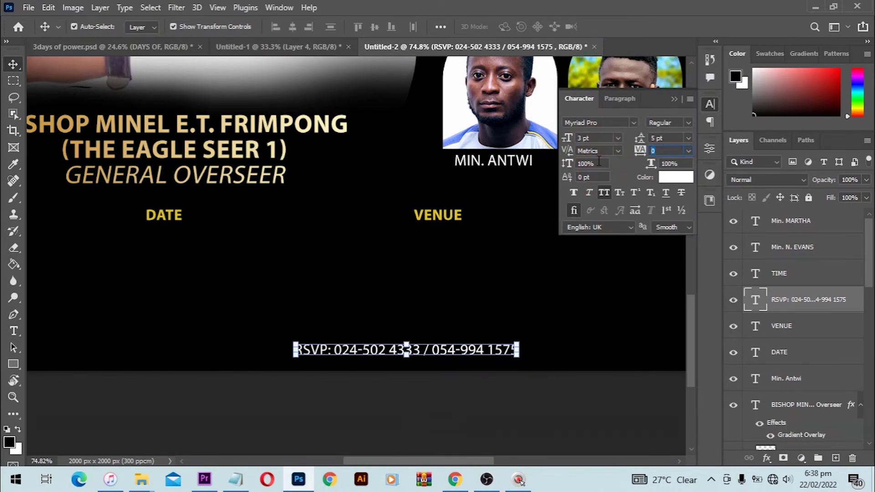
- Widen the RSVP line's letter spacing by setting its tracking to 150
{"action": "type", "text": "50"}
{"action": "key", "text": "Return"}
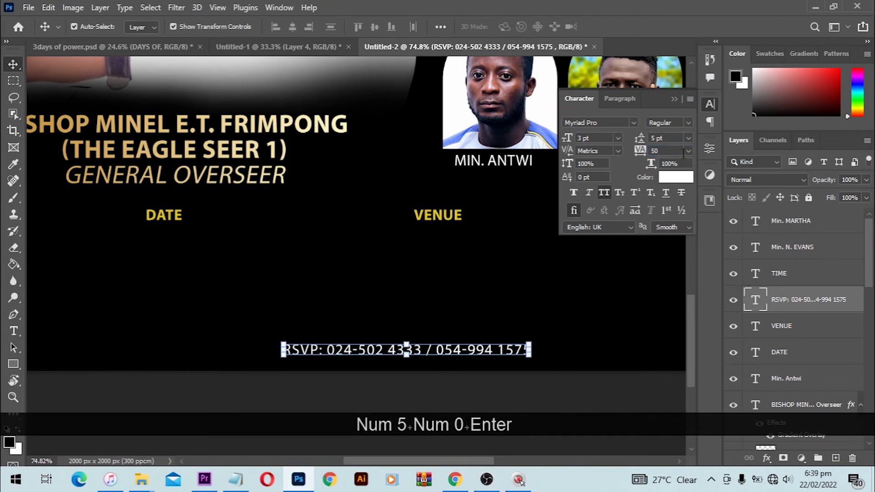
{"action": "type", "text": "0"}
{"action": "key", "text": "Return"}
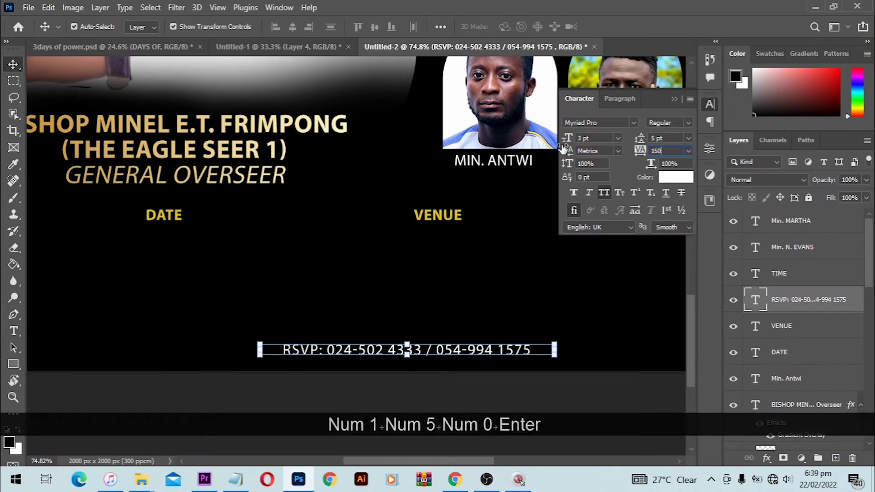
{"action": "left_click", "coordinate": [511, 312]}
{"action": "scroll", "coordinate": [401, 316], "scroll_direction": "up", "scroll_amount": 4}
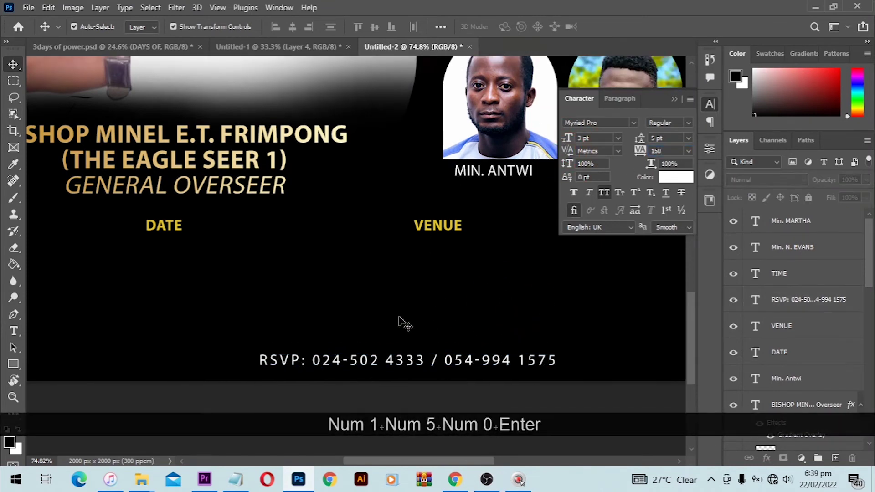
{"action": "key", "text": "space"}
{"action": "left_click_drag", "start_coordinate": [284, 308], "coordinate": [354, 295]}
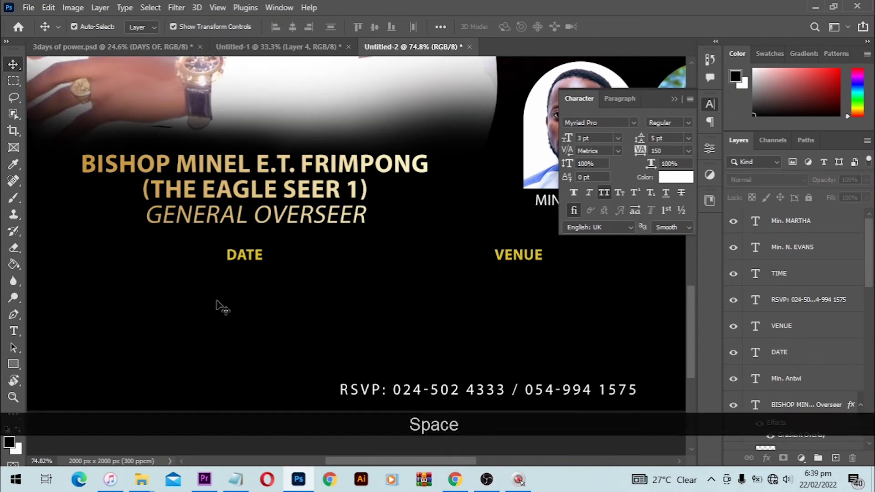
{"action": "key", "text": "space"}
{"action": "left_click_drag", "start_coordinate": [452, 461], "coordinate": [443, 461]}
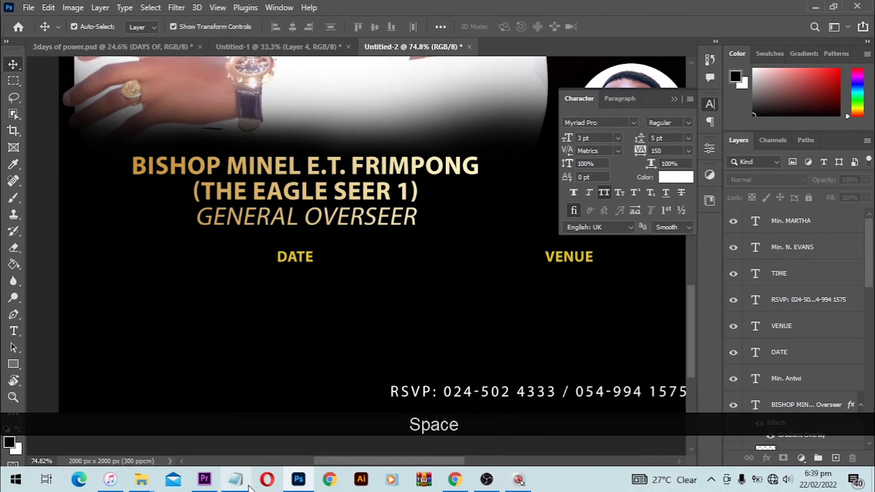
- Duplicate the DATE heading just below itself and replace the copy's text with the three date lines from the Notepad notes
{"action": "left_click", "coordinate": [235, 479]}
{"action": "left_click_drag", "start_coordinate": [651, 293], "coordinate": [589, 270]}
{"action": "key", "text": "ctrl+c"}
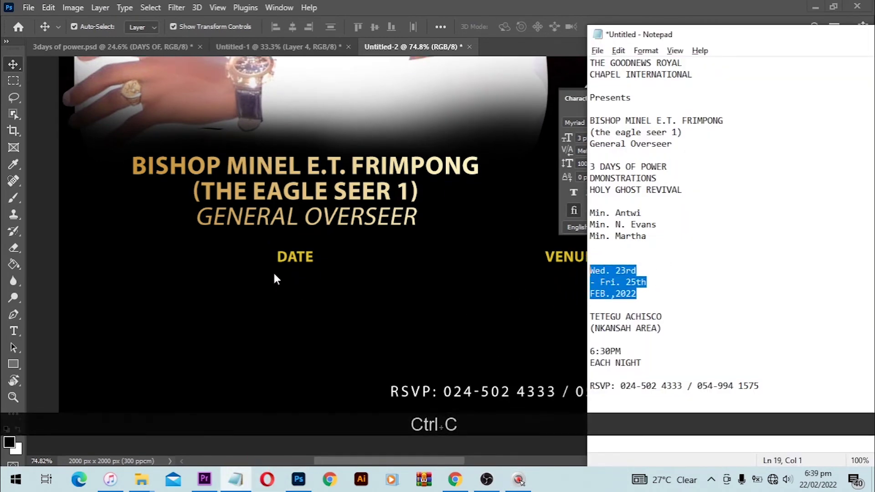
{"action": "left_click", "coordinate": [312, 253]}
{"action": "left_click_drag", "start_coordinate": [302, 258], "coordinate": [296, 283], "text": "alt+shift"}
{"action": "key", "text": "t"}
{"action": "left_click", "coordinate": [298, 281]}
{"action": "key", "text": "ctrl+a"}
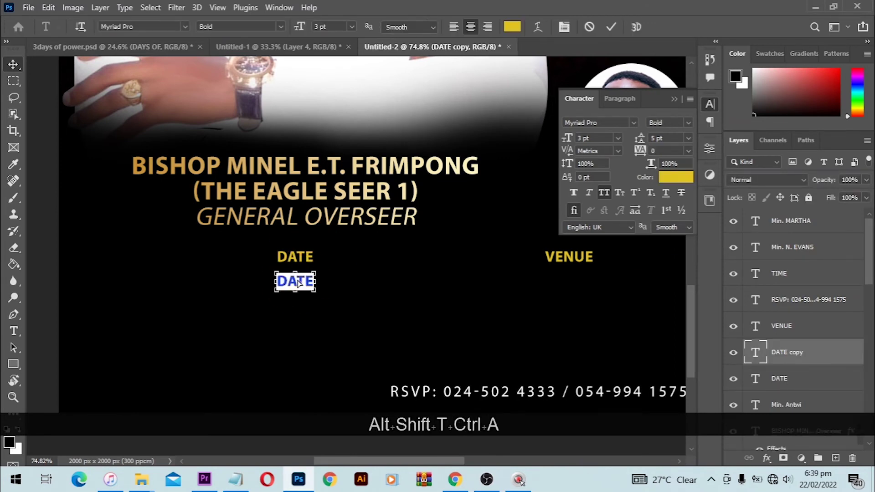
{"action": "key", "text": "ctrl+v"}
- Colour the date lines white (ffffff) and tighten their leading to 3 pt
{"action": "key", "text": "ctrl+a"}
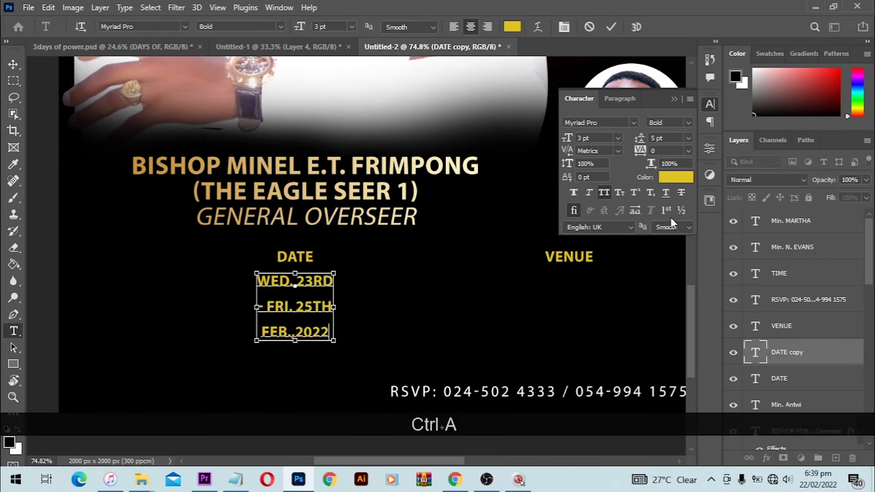
{"action": "left_click", "coordinate": [674, 177]}
{"action": "type", "text": "ffffff"}
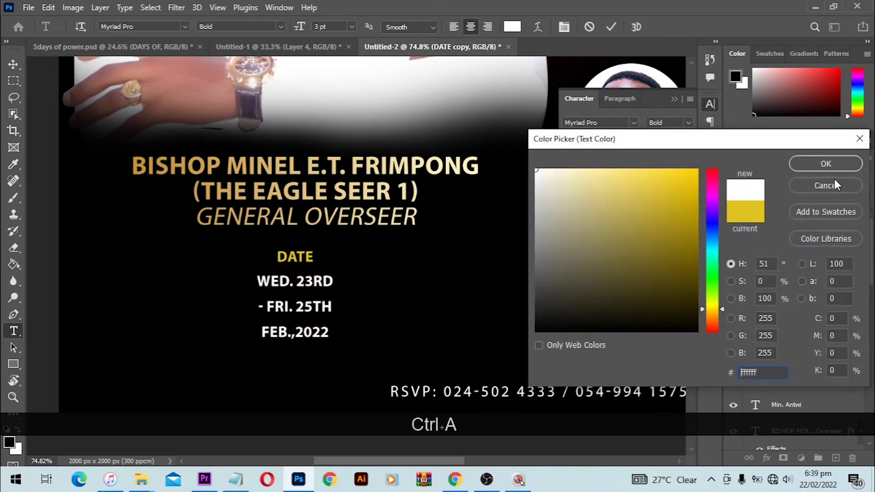
{"action": "left_click", "coordinate": [826, 165]}
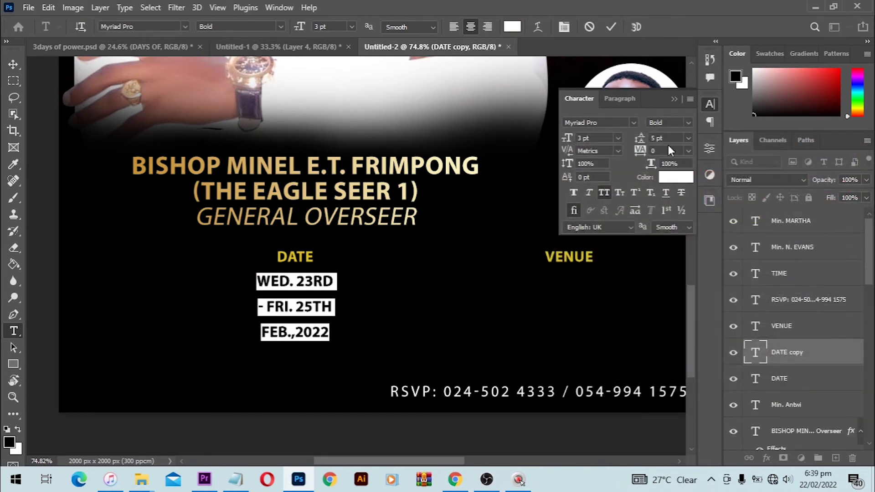
{"action": "type", "text": "4"}
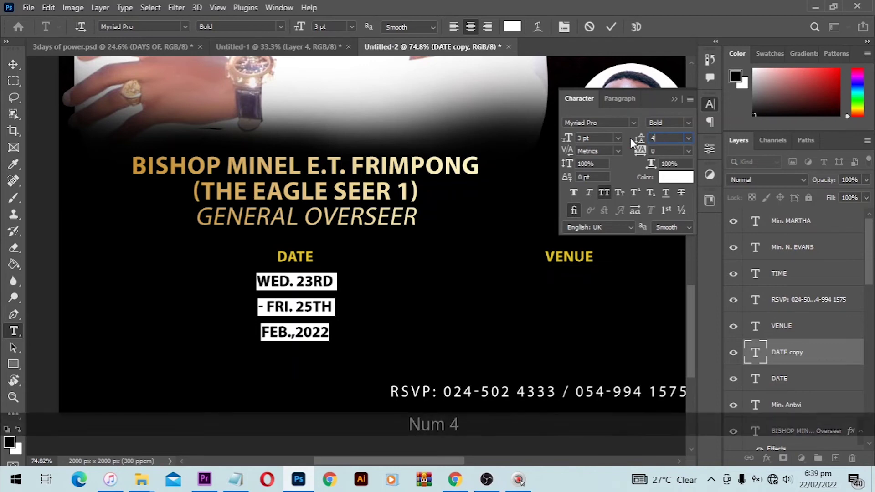
{"action": "key", "text": "Return"}
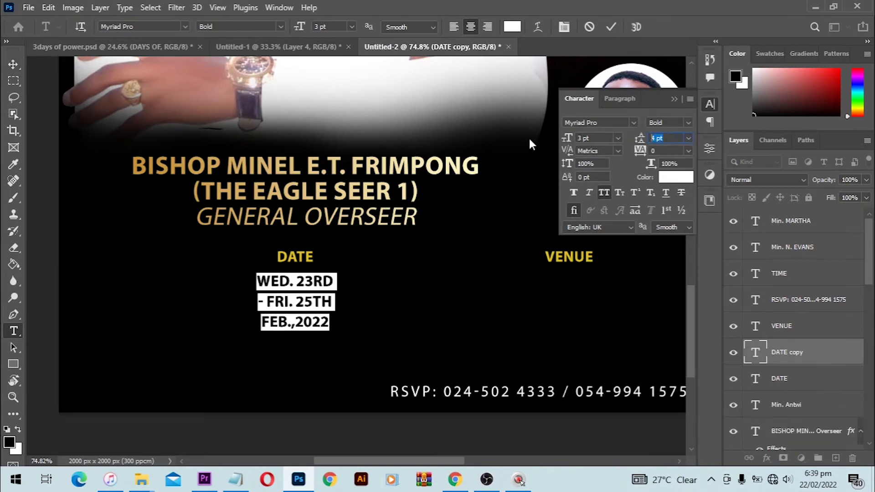
{"action": "type", "text": "3"}
{"action": "key", "text": "Return"}
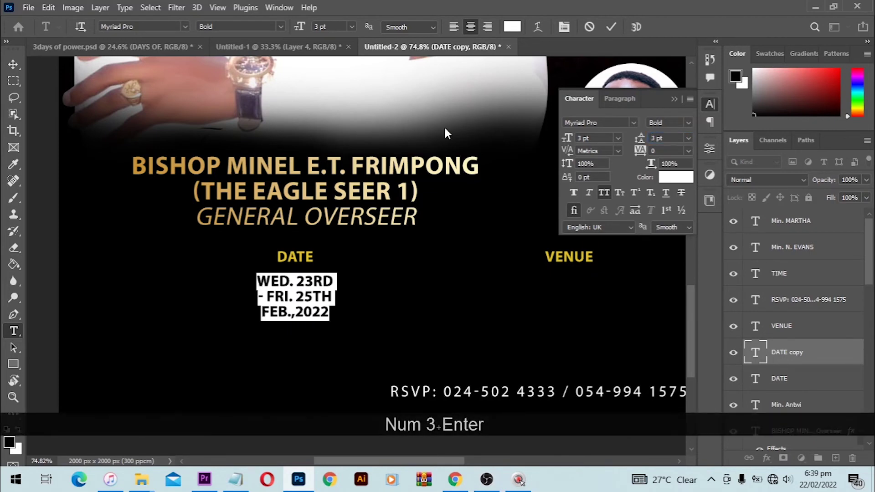
- Scale the date text up to about 4.62 pt and move it closer to the centre of the DATE heading
{"action": "left_click", "coordinate": [11, 62]}
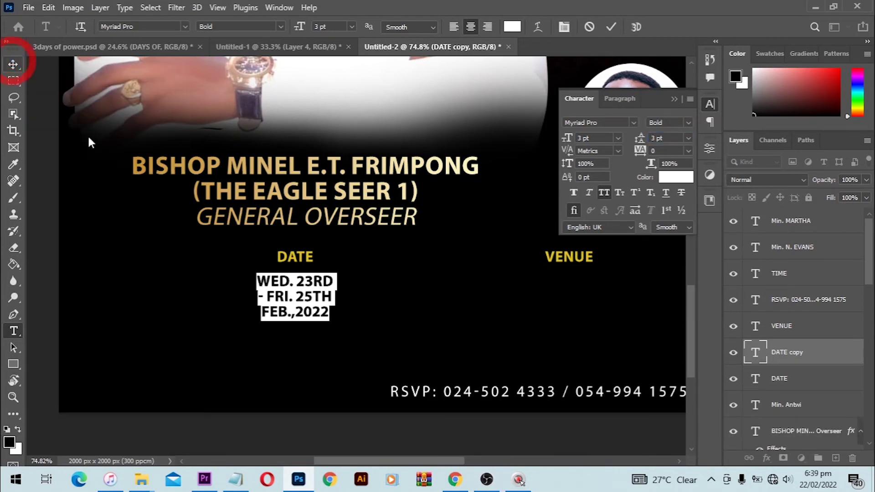
{"action": "left_click_drag", "start_coordinate": [327, 322], "coordinate": [365, 355]}
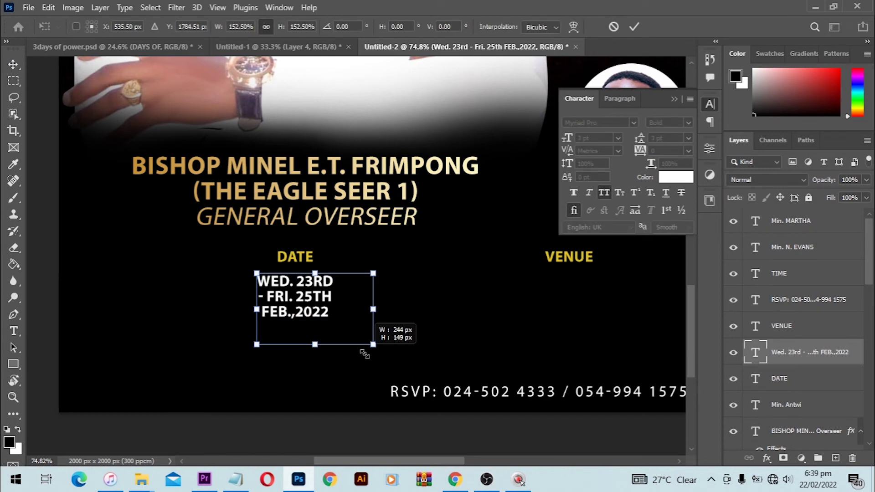
{"action": "left_click_drag", "start_coordinate": [365, 355], "coordinate": [366, 354]}
{"action": "double_click", "coordinate": [355, 309]}
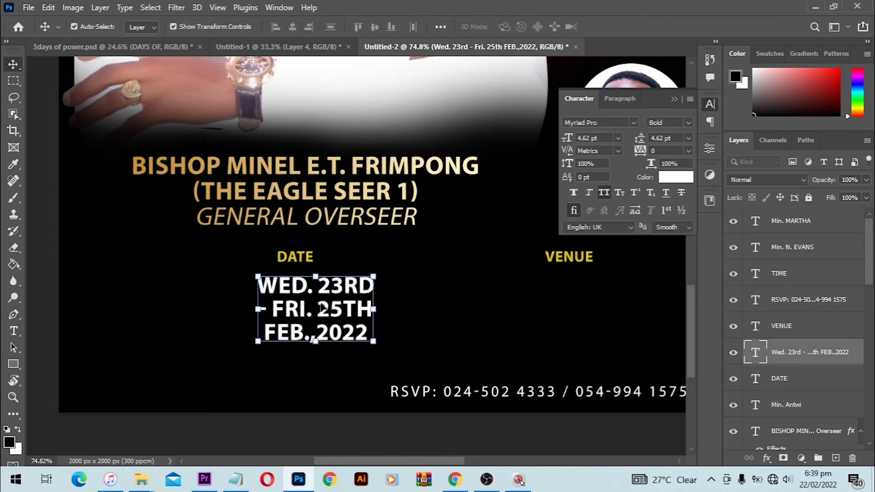
{"action": "left_click_drag", "start_coordinate": [341, 309], "coordinate": [329, 307]}
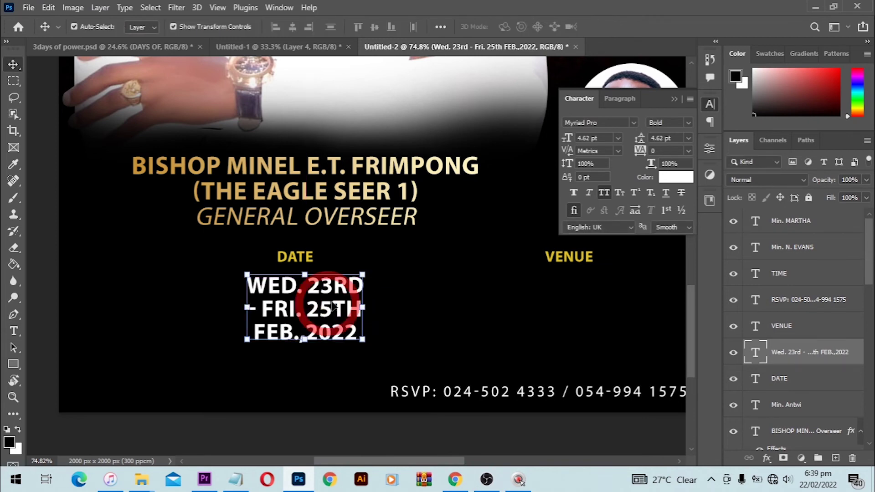
- Set the font style of the FEB.,2022 line to Regular, leaving the two lines above it bold
{"action": "key", "text": "t"}
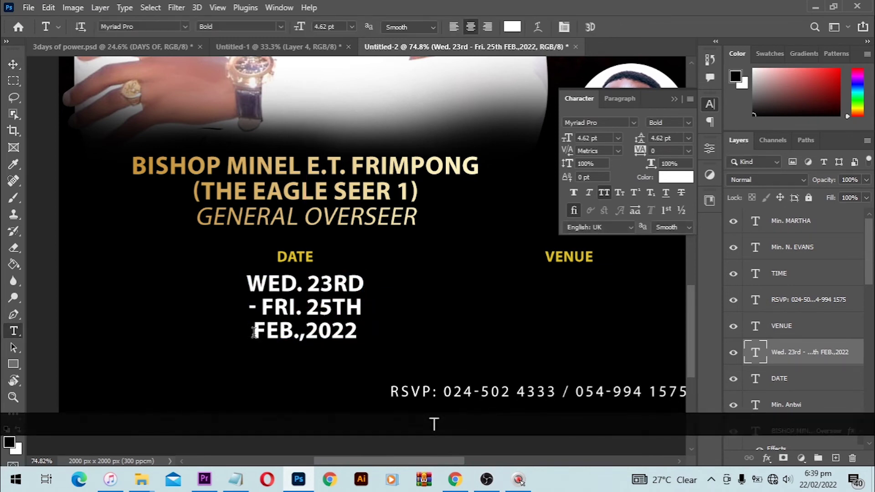
{"action": "left_click_drag", "start_coordinate": [253, 339], "coordinate": [367, 342]}
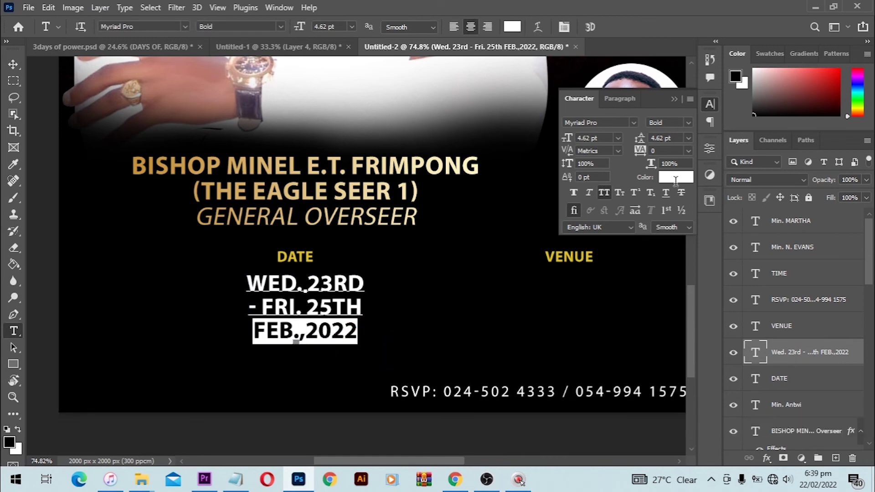
{"action": "left_click", "coordinate": [688, 130]}
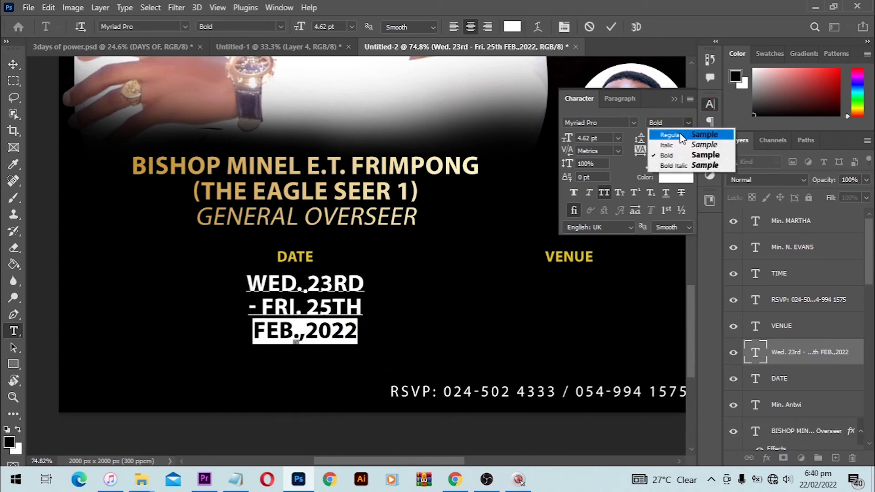
{"action": "left_click", "coordinate": [663, 129]}
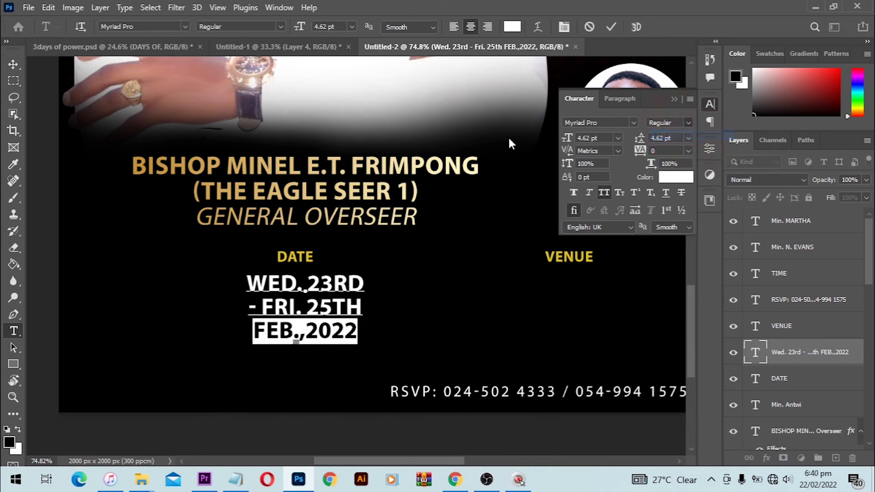
{"action": "left_click", "coordinate": [13, 65]}
- Adjust the leading of the whole date block to 3.8 pt
{"action": "left_click_drag", "start_coordinate": [172, 169], "coordinate": [108, 175]}
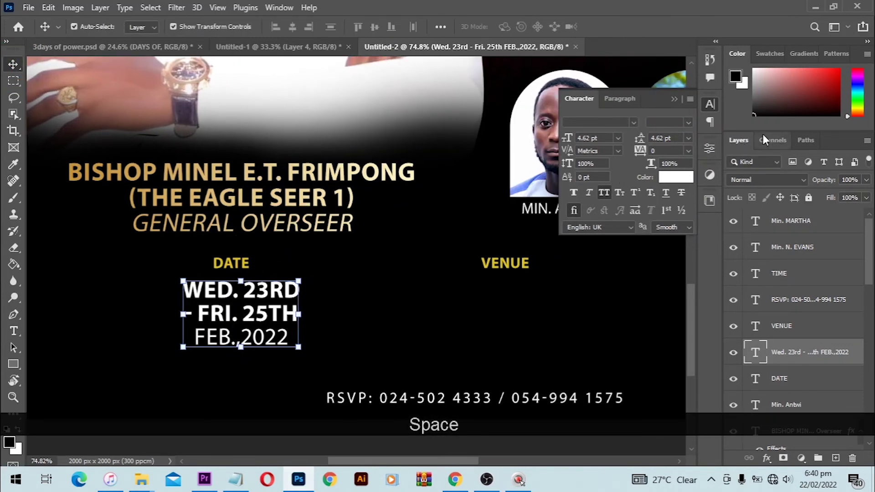
{"action": "left_click", "coordinate": [678, 135]}
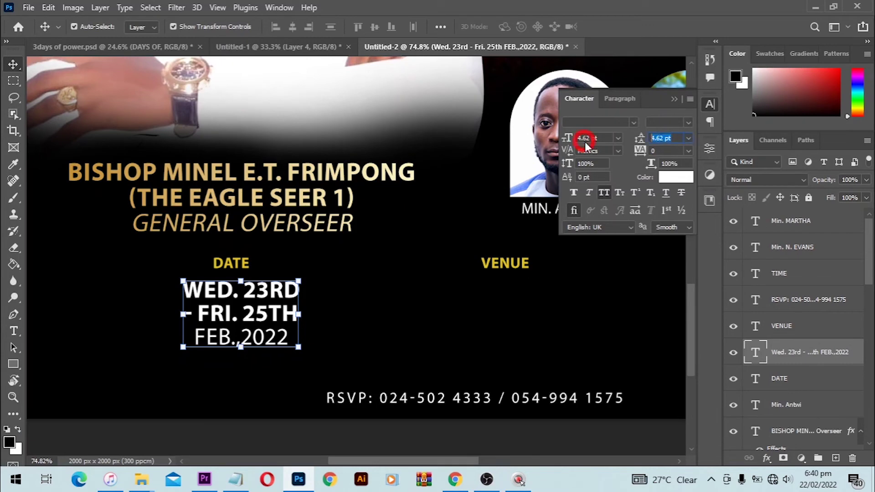
{"action": "type", "text": "3"}
{"action": "key", "text": "Return"}
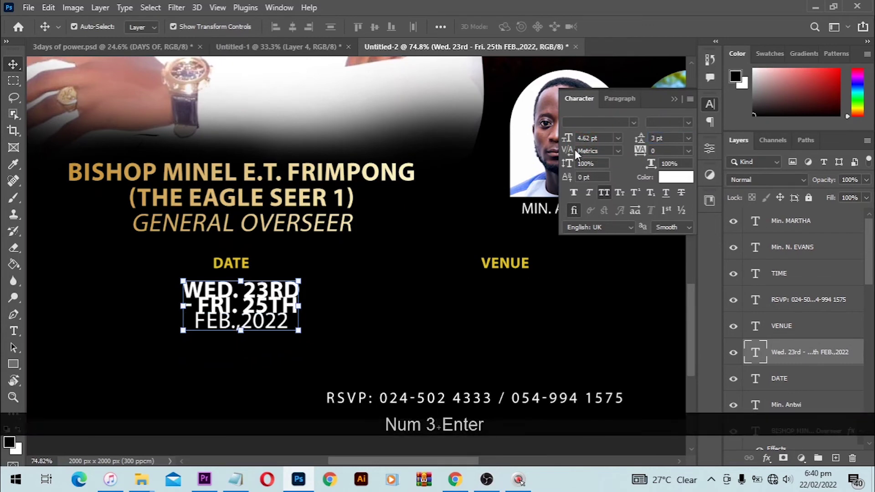
{"action": "type", "text": "3.5"}
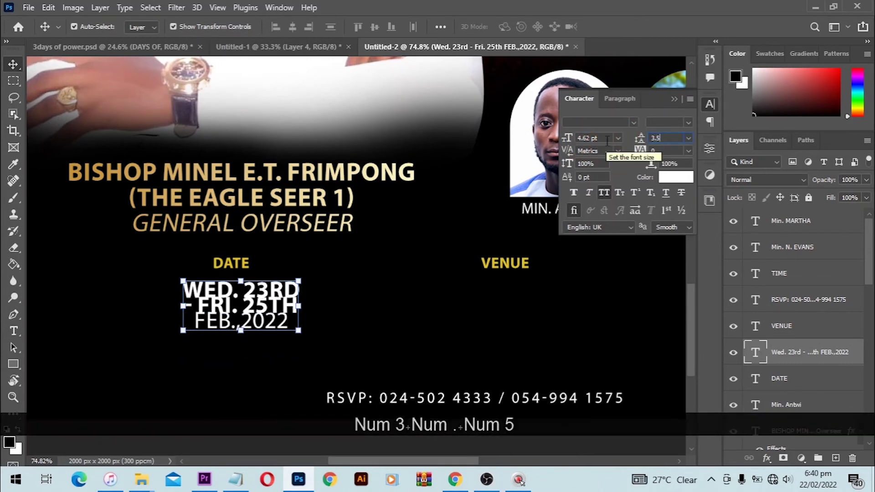
{"action": "key", "text": "Return"}
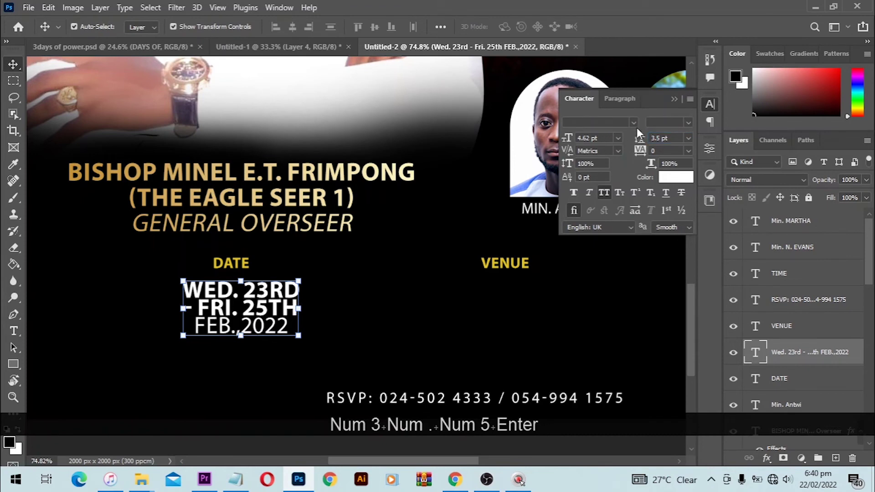
{"action": "type", "text": "3.8"}
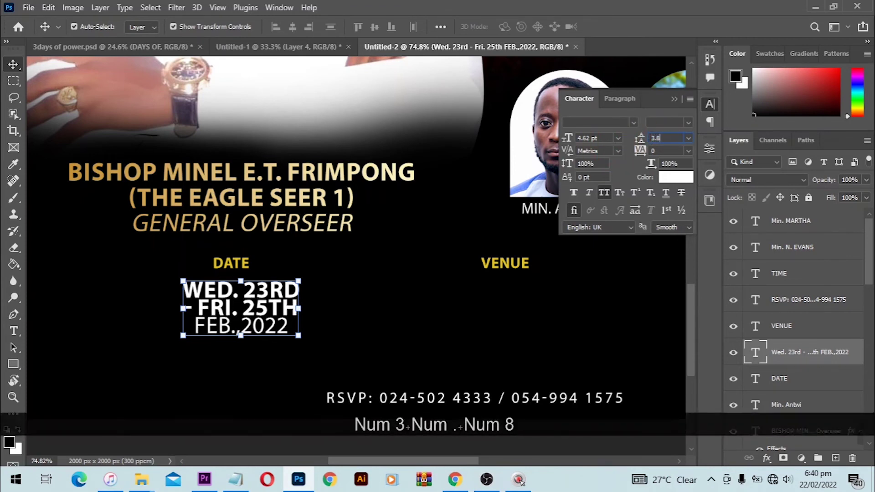
{"action": "key", "text": "Return"}
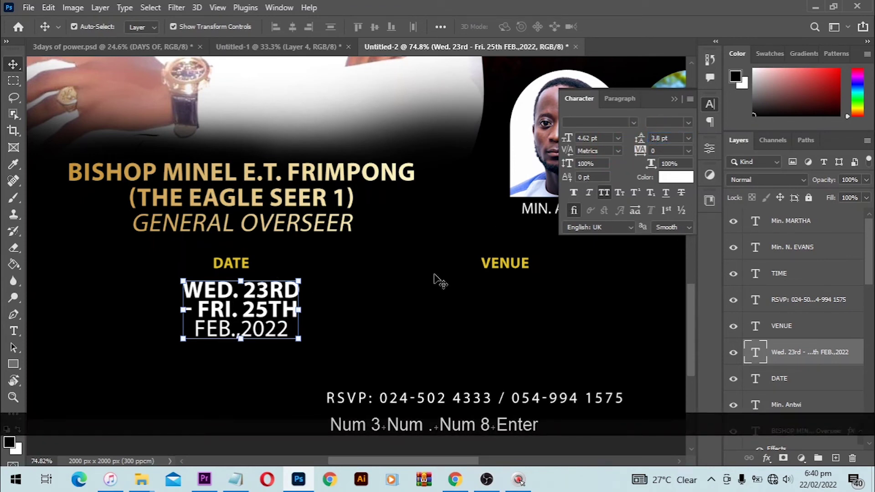
- Centre the date block beneath the DATE heading and place a duplicate of it level beneath the VENUE heading
{"action": "left_click_drag", "start_coordinate": [434, 275], "coordinate": [353, 273]}
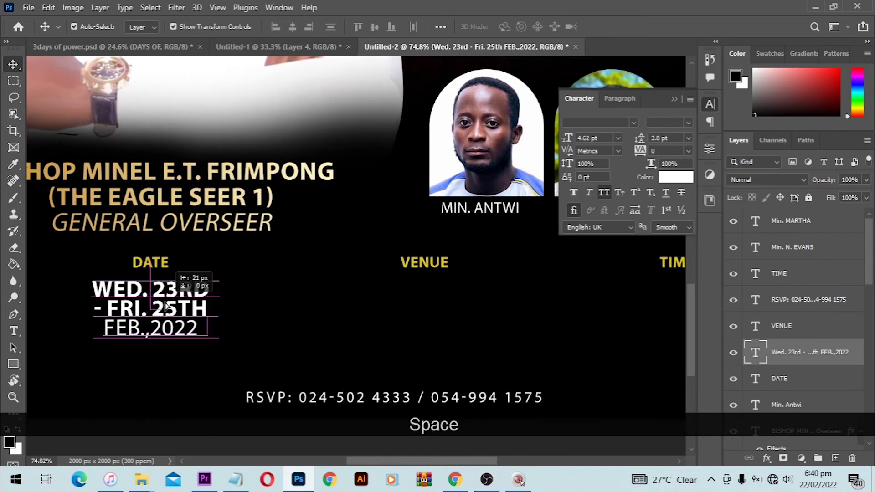
{"action": "left_click_drag", "start_coordinate": [173, 300], "coordinate": [442, 298]}
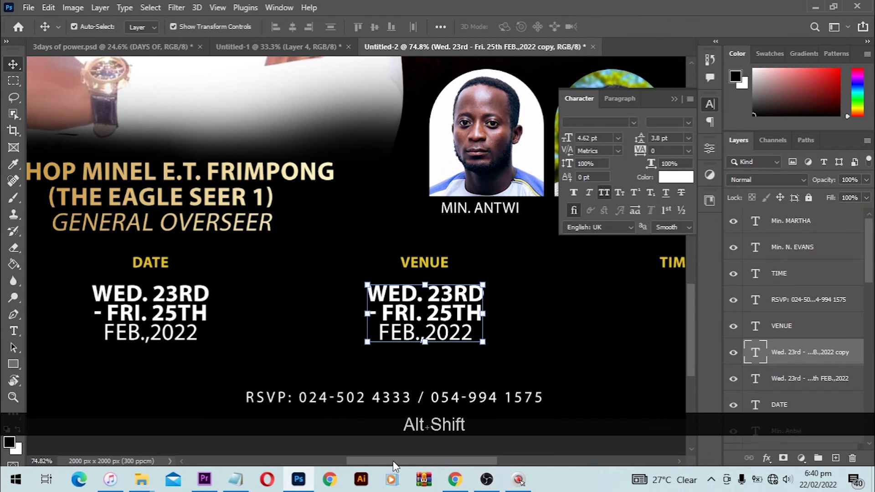
- Replace the text of the date copy under VENUE with TETEGU ACHISCO (NKANSAH AREA), copied from the Notepad notes
{"action": "left_click", "coordinate": [236, 479]}
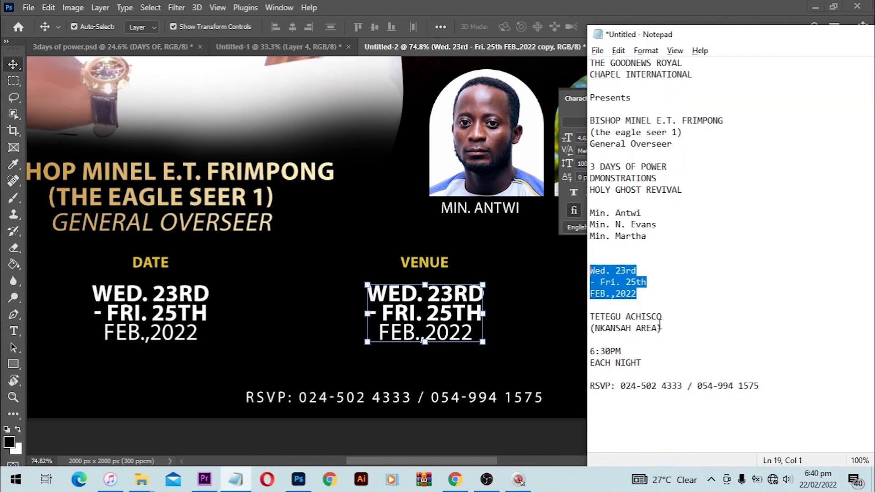
{"action": "left_click_drag", "start_coordinate": [661, 328], "coordinate": [590, 315]}
{"action": "key", "text": "ctrl+c"}
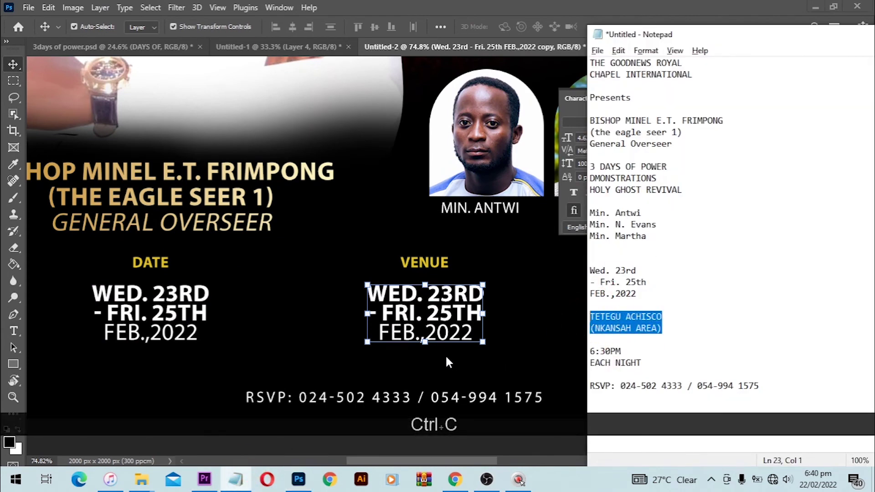
{"action": "left_click", "coordinate": [446, 314]}
{"action": "key", "text": "t"}
{"action": "left_click", "coordinate": [447, 313]}
{"action": "key", "text": "ctrl+a"}
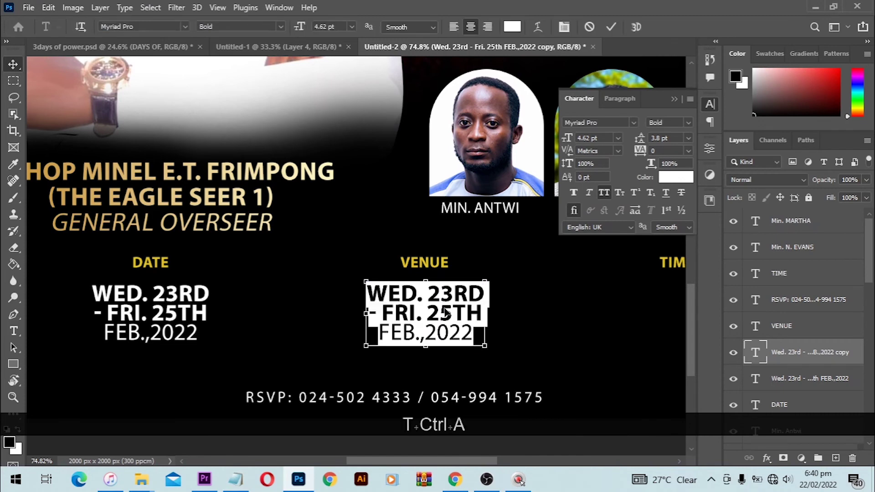
{"action": "key", "text": "ctrl+v"}
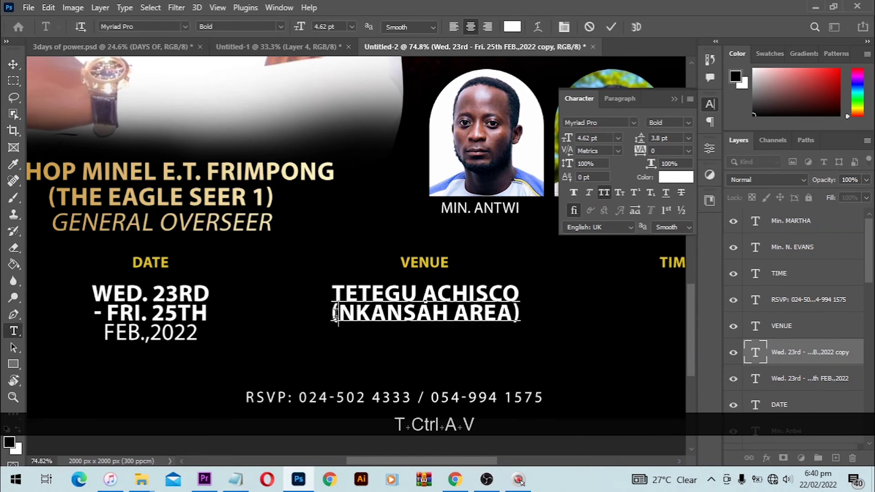
- Set the font style of the (NKANSAH AREA) line to Regular and commit the text edit
{"action": "left_click_drag", "start_coordinate": [326, 313], "coordinate": [522, 314]}
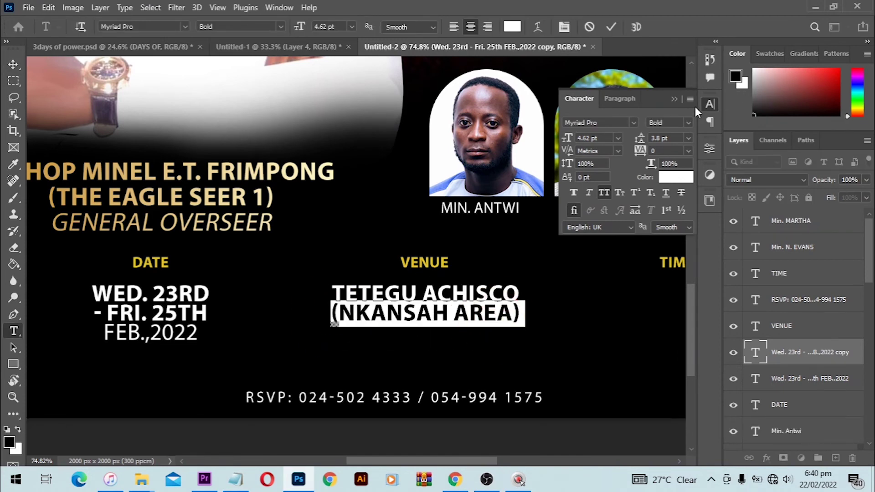
{"action": "left_click", "coordinate": [688, 123]}
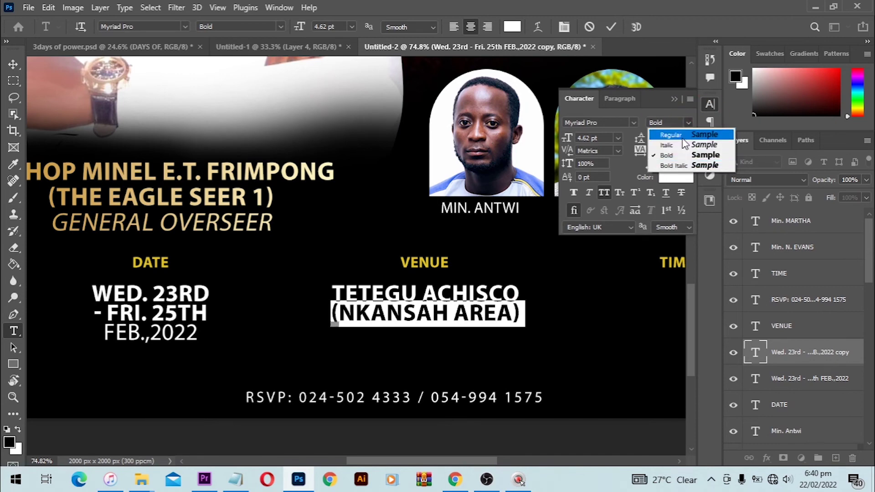
{"action": "left_click", "coordinate": [663, 129]}
{"action": "left_click", "coordinate": [611, 27]}
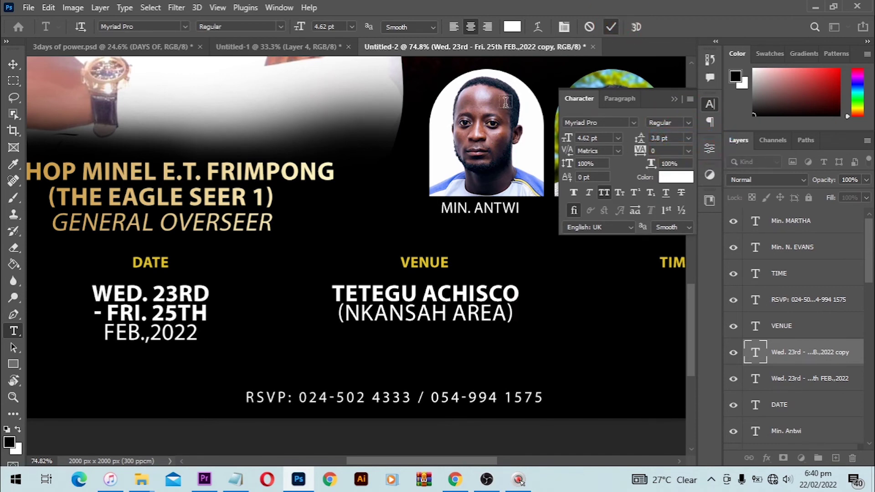
- Duplicate the venue text block horizontally so the copy sits beneath the TIME heading
{"action": "key", "text": "space"}
{"action": "left_click_drag", "start_coordinate": [484, 287], "coordinate": [339, 303]}
{"action": "key", "text": "v"}
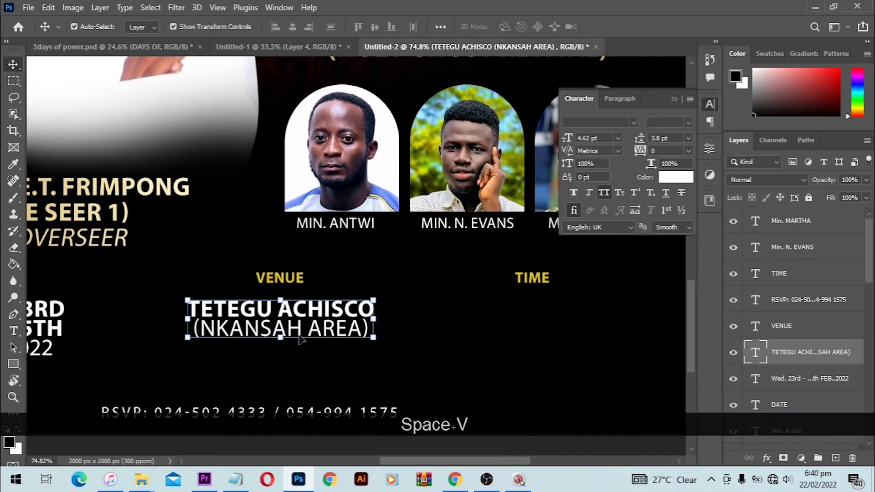
{"action": "key", "text": "space"}
{"action": "left_click_drag", "start_coordinate": [466, 347], "coordinate": [445, 351]}
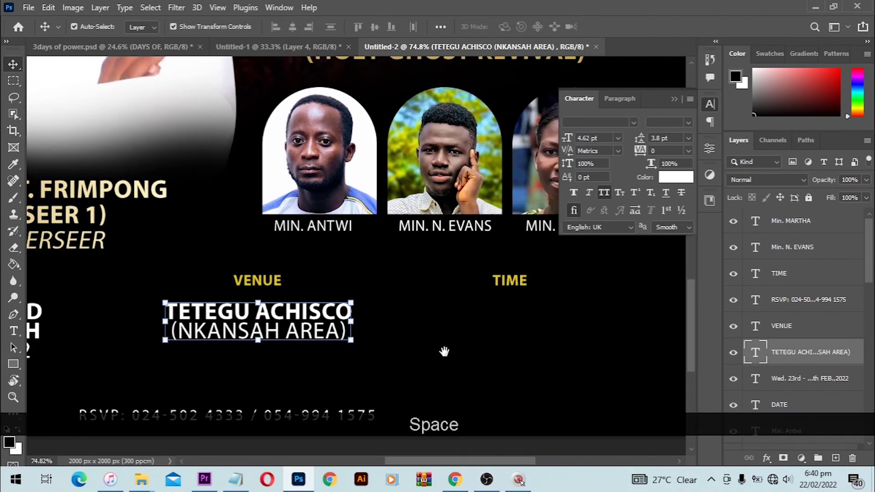
{"action": "left_click_drag", "start_coordinate": [294, 341], "coordinate": [558, 334]}
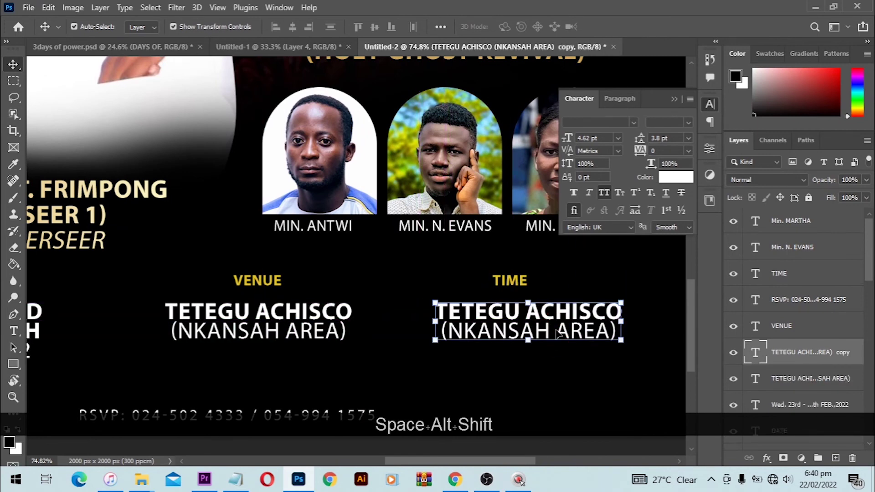
- Replace the text of the venue copy under TIME with 6:30PM EACH NIGHT, copied from the Notepad notes
{"action": "key", "text": "alt+Tab"}
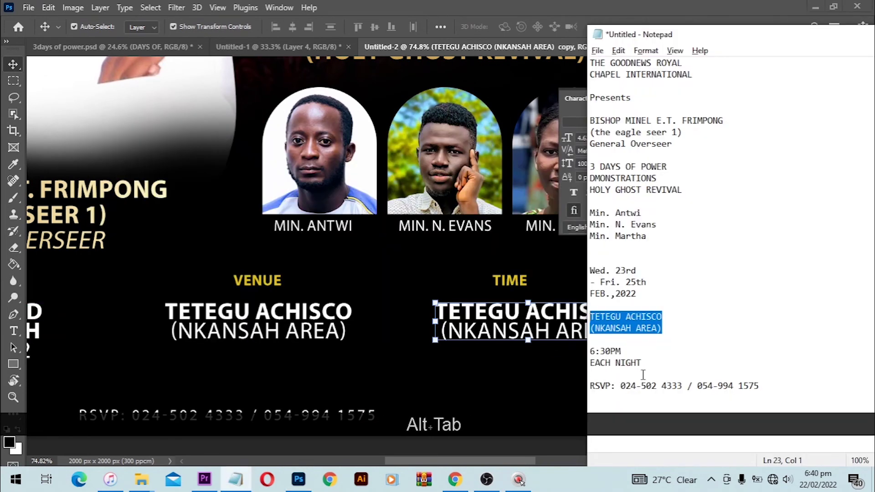
{"action": "left_click_drag", "start_coordinate": [629, 354], "coordinate": [590, 353]}
{"action": "left_click_drag", "start_coordinate": [652, 362], "coordinate": [589, 351]}
{"action": "key", "text": "ctrl+c"}
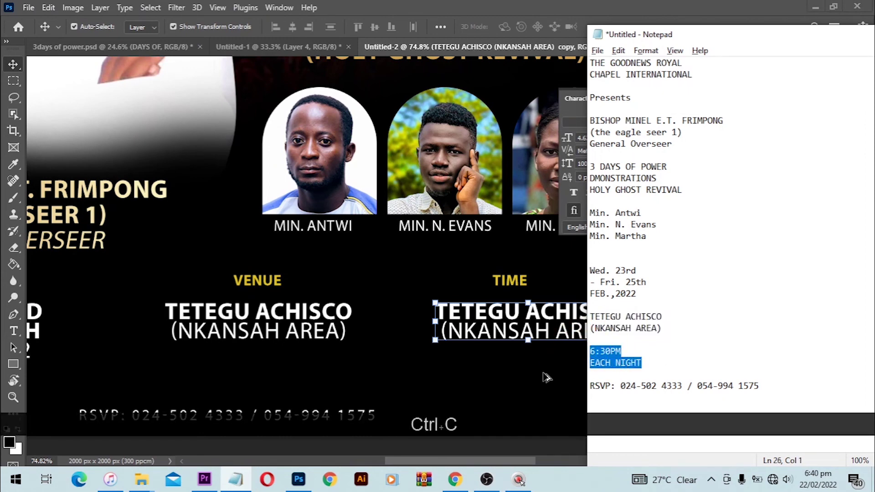
{"action": "left_click", "coordinate": [503, 338]}
{"action": "key", "text": "t"}
{"action": "left_click", "coordinate": [501, 314]}
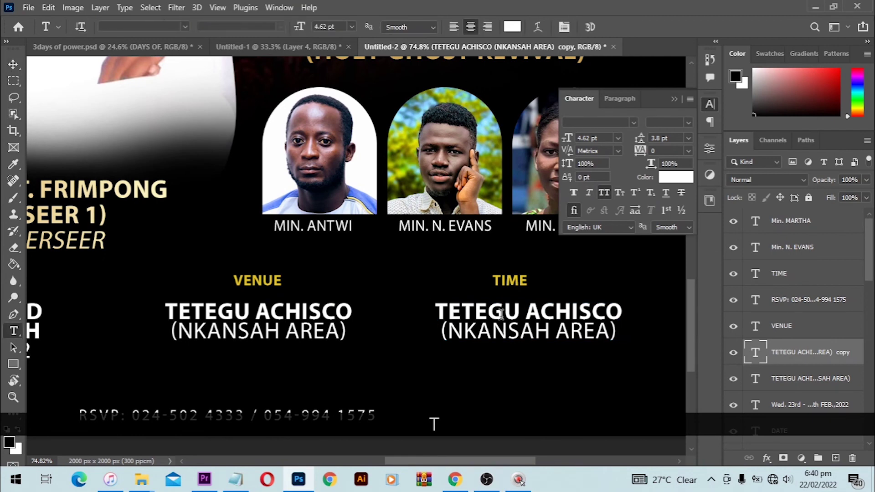
{"action": "key", "text": "ctrl+a"}
{"action": "key", "text": "ctrl+v"}
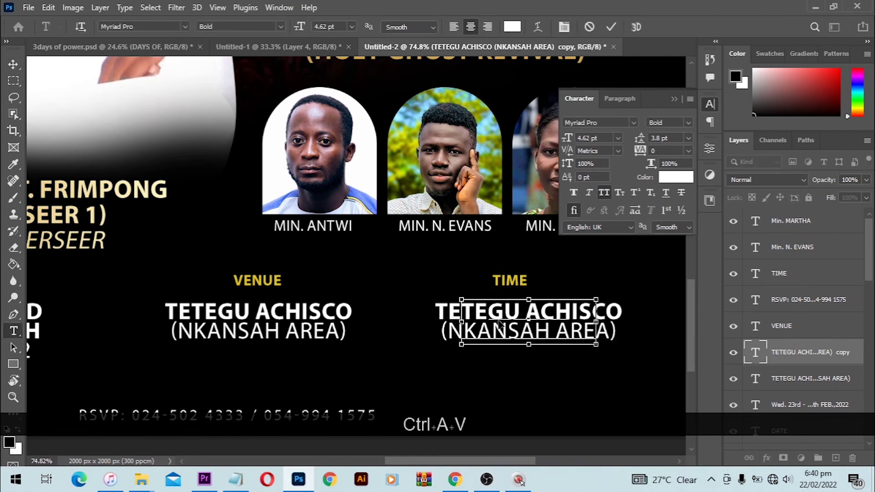
- Set the EACH NIGHT line to Regular style at 3 pt and commit the text edit
{"action": "left_click_drag", "start_coordinate": [461, 332], "coordinate": [596, 332]}
{"action": "left_click", "coordinate": [688, 122]}
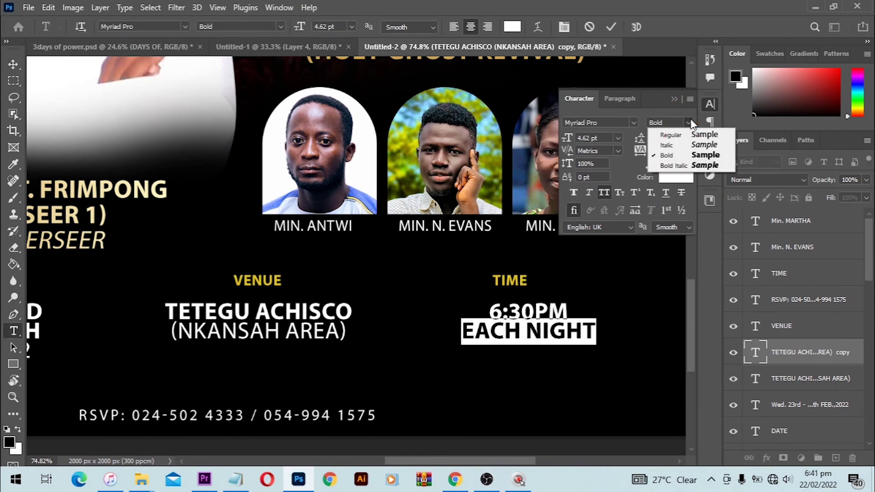
{"action": "left_click", "coordinate": [692, 137]}
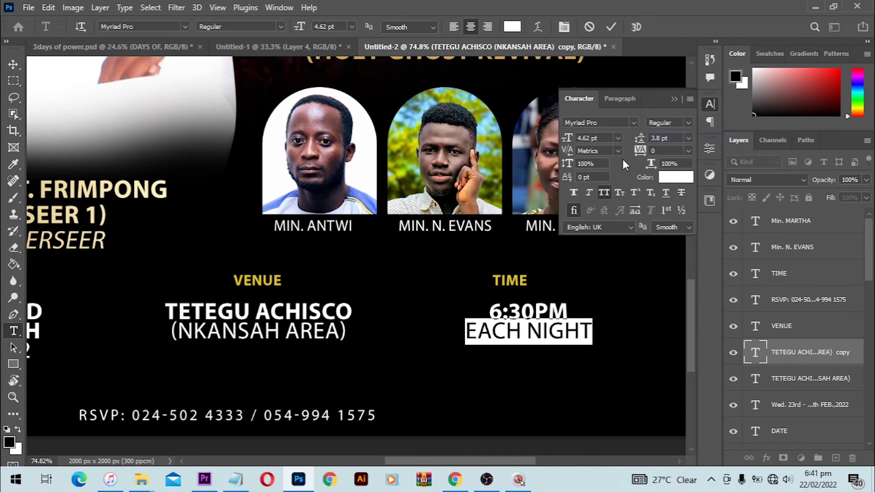
{"action": "left_click_drag", "start_coordinate": [602, 137], "coordinate": [502, 143]}
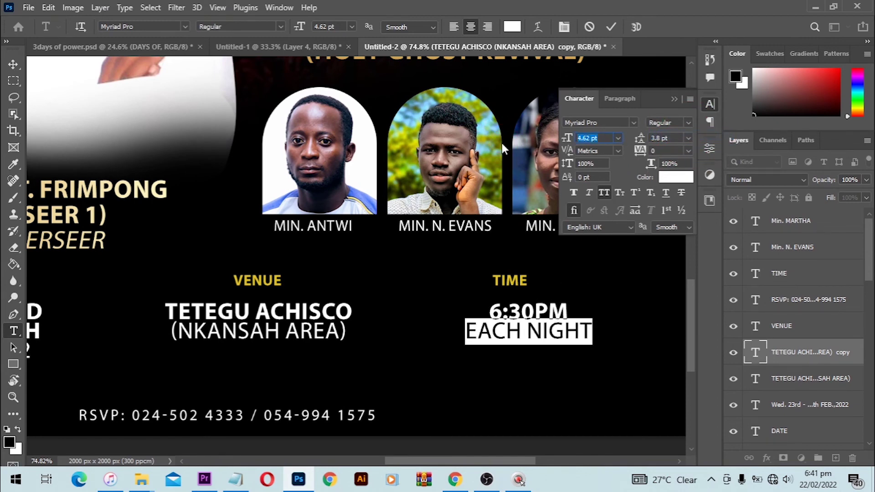
{"action": "type", "text": "2"}
{"action": "key", "text": "Return"}
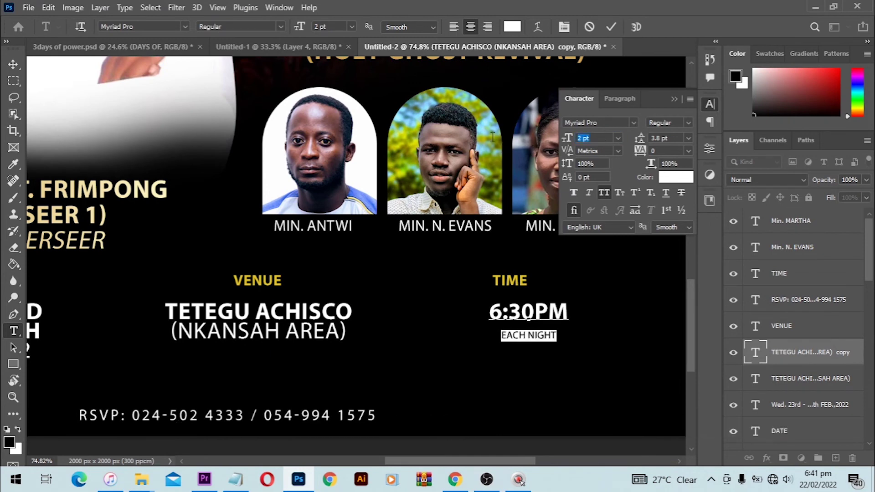
{"action": "type", "text": "3"}
{"action": "key", "text": "Return"}
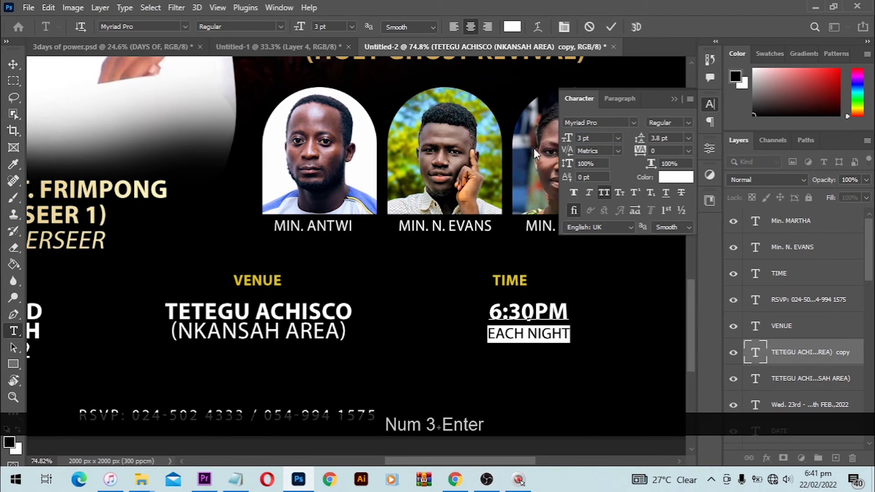
{"action": "key", "text": "ctrl"}
{"action": "left_click", "coordinate": [611, 21]}
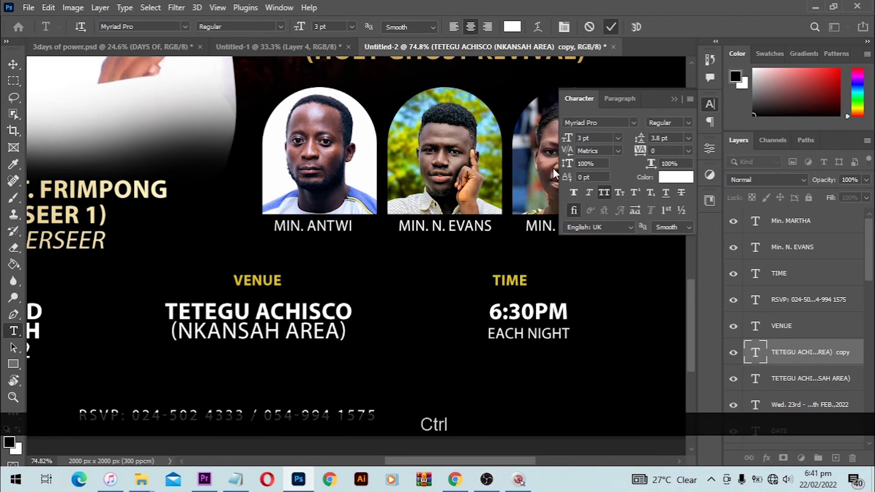
- Align the horizontal centres of the TIME, VENUE and DATE headings with the detail text beneath each one
{"action": "scroll", "coordinate": [500, 247], "scroll_direction": "down", "scroll_amount": 4}
{"action": "scroll", "coordinate": [500, 247], "scroll_direction": "down", "scroll_amount": 3}
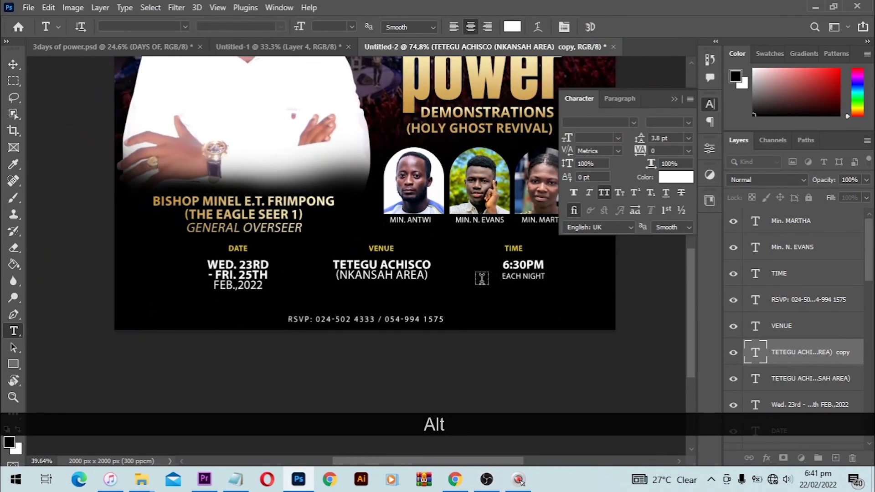
{"action": "key", "text": "v"}
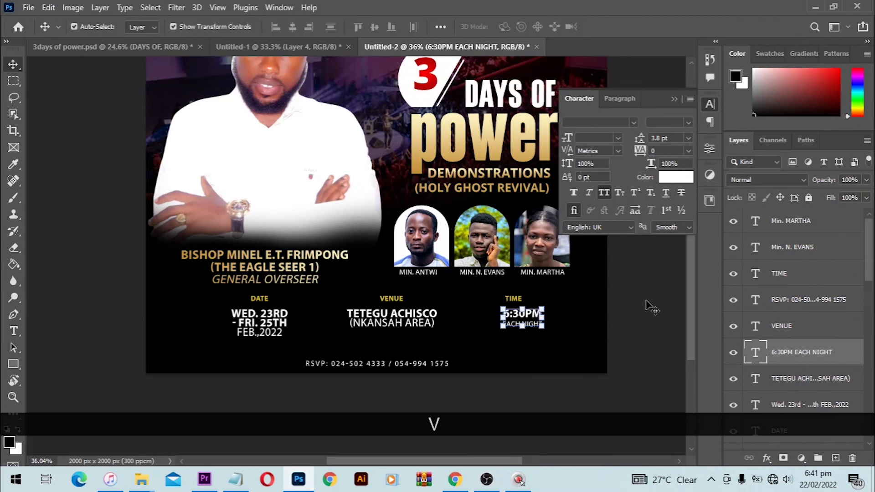
{"action": "left_click_drag", "start_coordinate": [566, 325], "coordinate": [512, 299]}
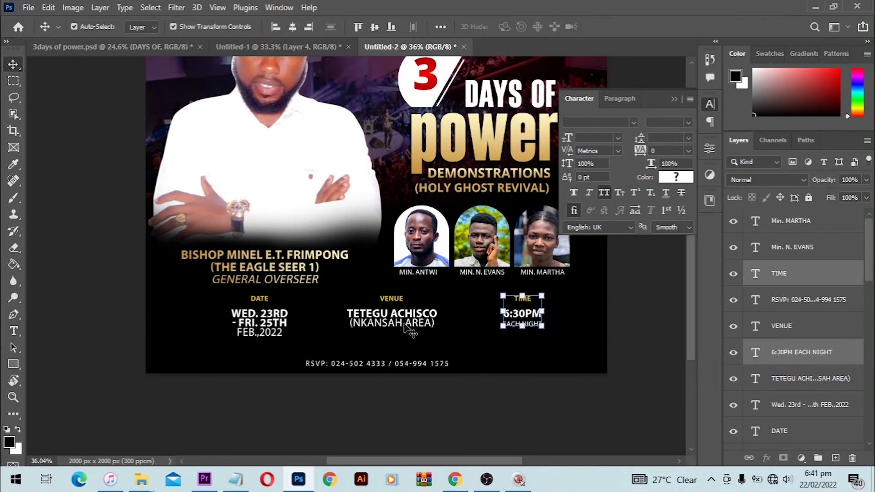
{"action": "left_click_drag", "start_coordinate": [416, 341], "coordinate": [397, 286]}
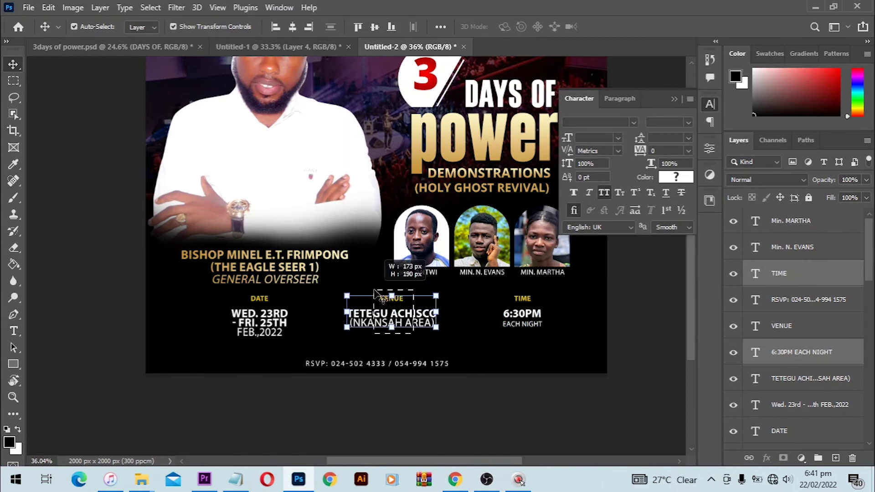
{"action": "left_click", "coordinate": [292, 33]}
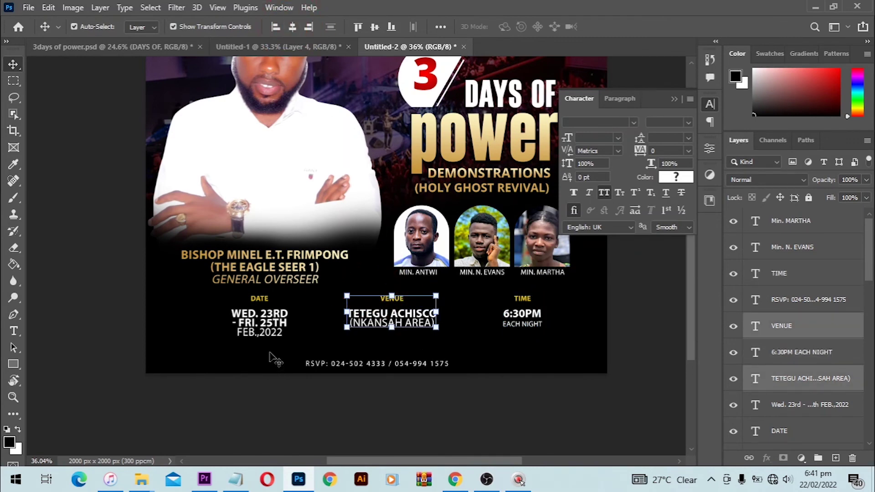
{"action": "left_click_drag", "start_coordinate": [269, 353], "coordinate": [228, 293]}
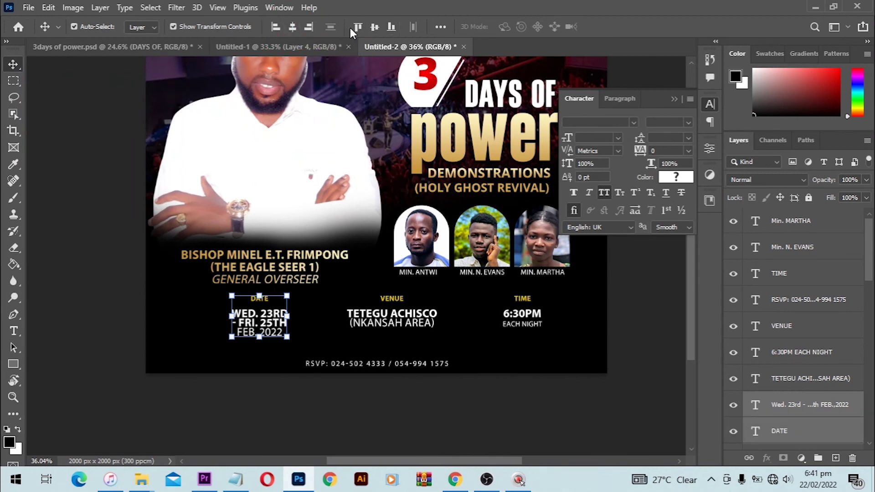
- Nudge the date, venue and time headings with their details slightly down together, fit the flyer in view and deselect everything
{"action": "scroll", "coordinate": [376, 182], "scroll_direction": "up", "scroll_amount": 1}
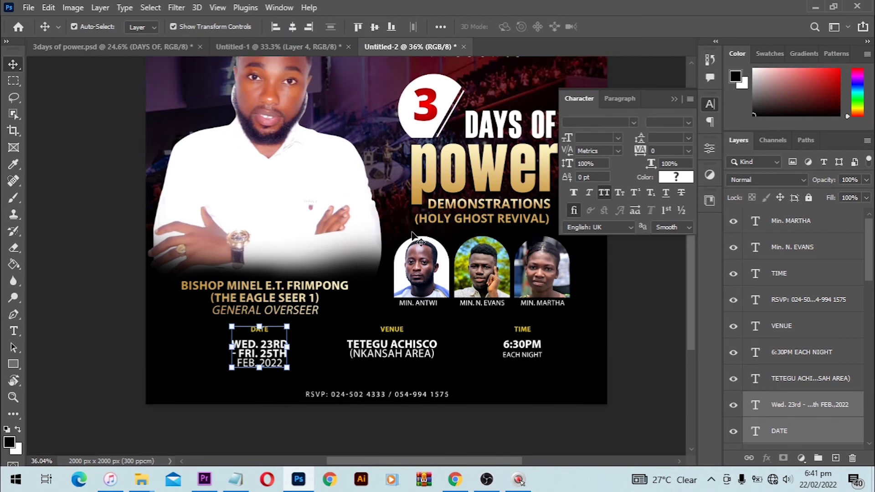
{"action": "left_click_drag", "start_coordinate": [575, 354], "coordinate": [205, 338]}
{"action": "key", "text": "Down"}
{"action": "key", "text": "Down"}
{"action": "key", "text": "Down"}
{"action": "key", "text": "Down"}
{"action": "key", "text": "Down"}
{"action": "key", "text": "Down"}
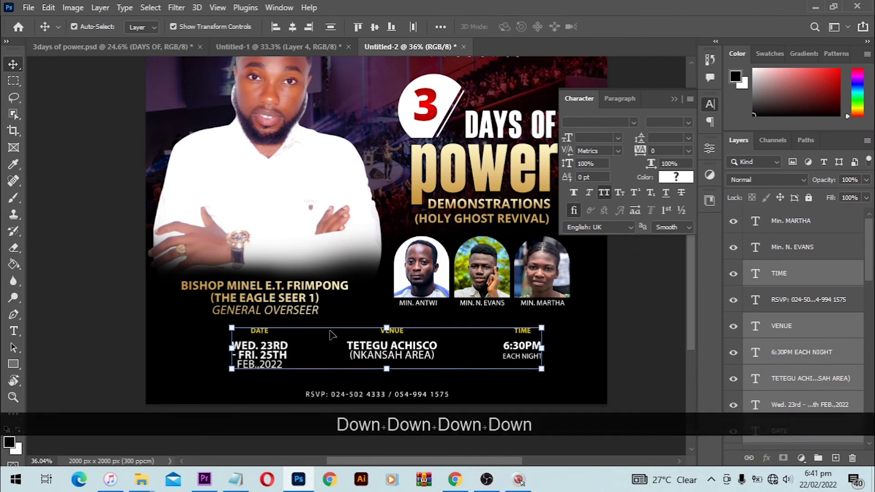
{"action": "key", "text": "ctrl+0"}
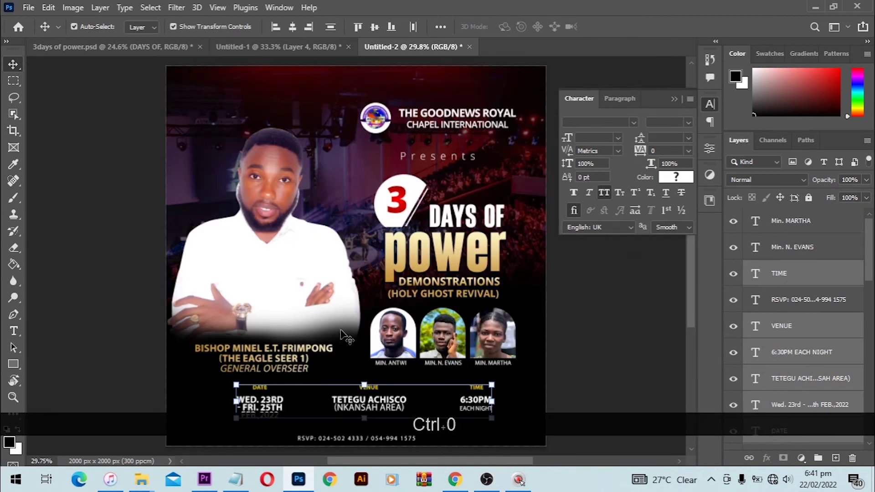
{"action": "left_click", "coordinate": [655, 302]}
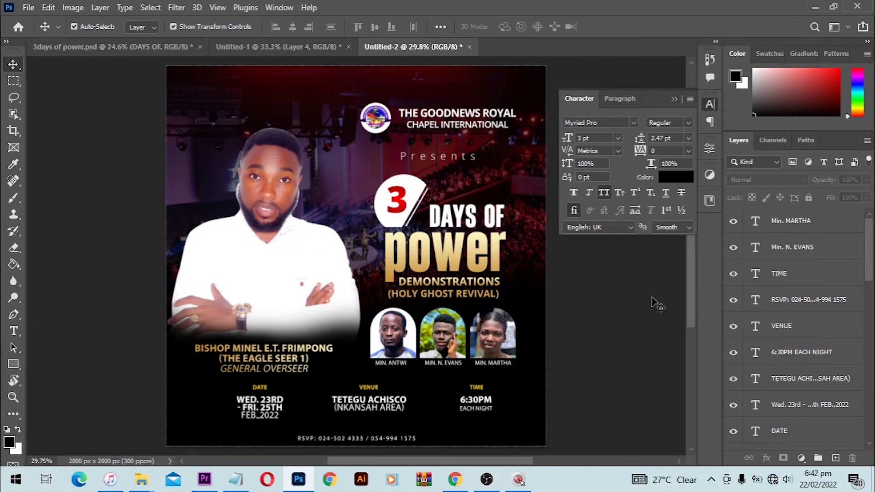
- Start a Hue/Saturation adjustment on the bishop's portrait layer and lower the Reds saturation to -15
{"action": "scroll", "coordinate": [236, 182], "scroll_direction": "up", "scroll_amount": 3, "text": "alt"}
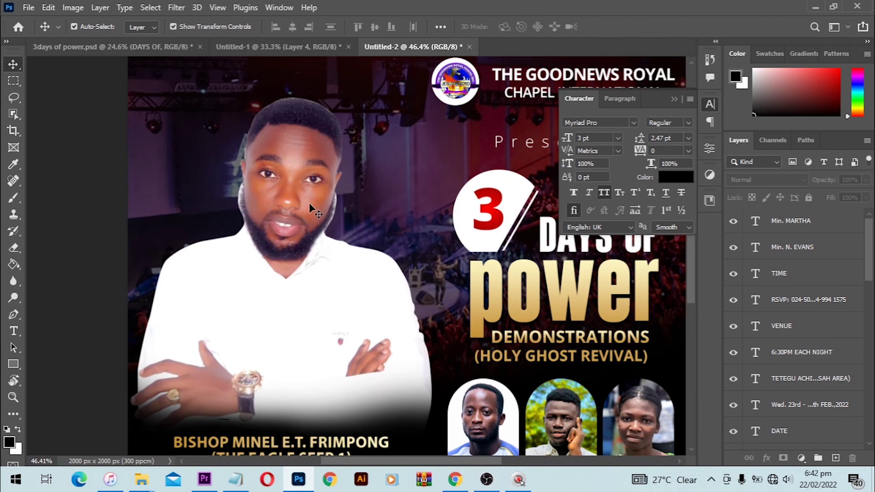
{"action": "left_click", "coordinate": [308, 184]}
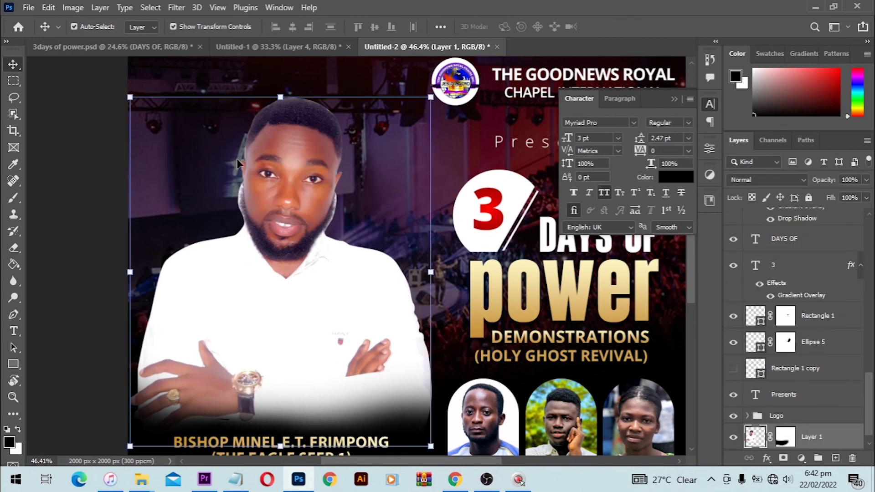
{"action": "left_click", "coordinate": [73, 7]}
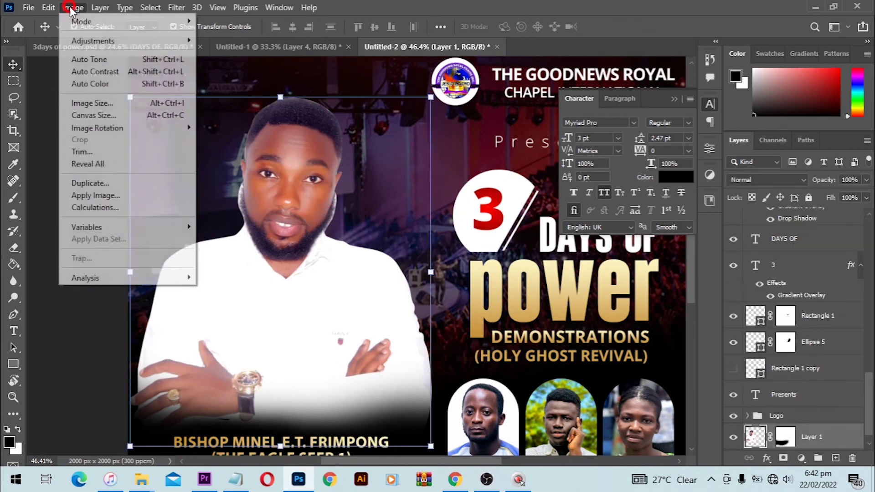
{"action": "left_click", "coordinate": [96, 41]}
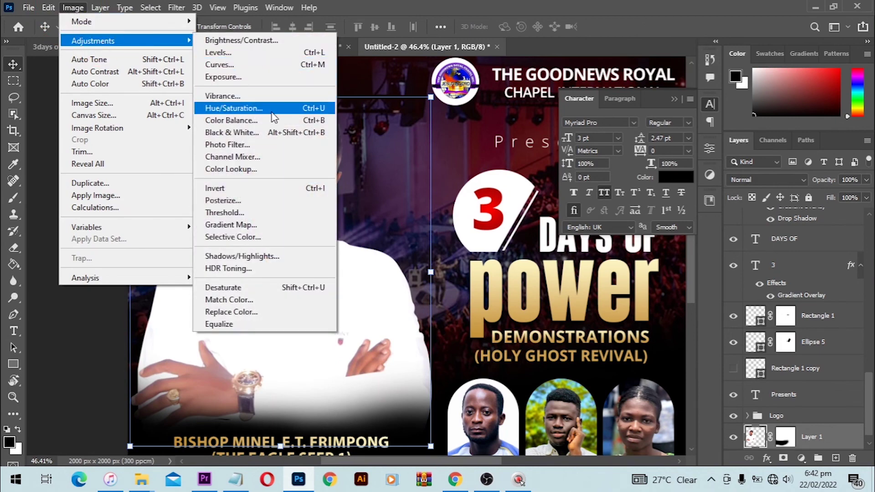
{"action": "left_click", "coordinate": [233, 108]}
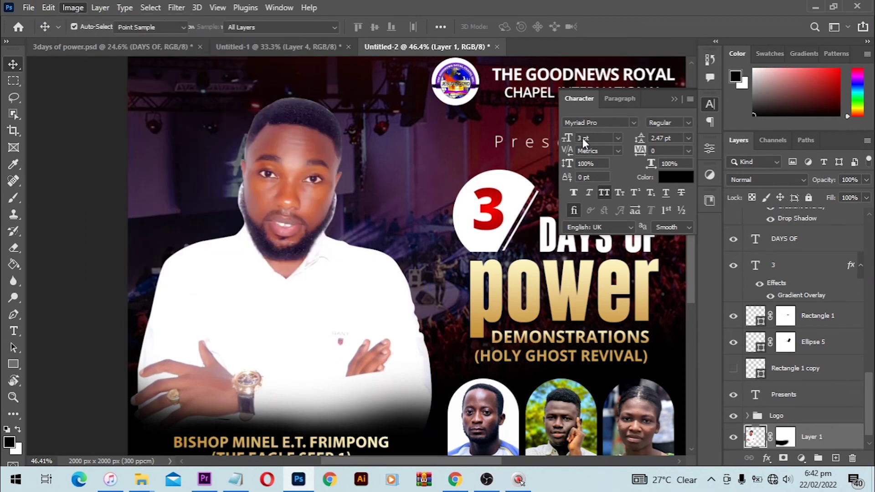
{"action": "left_click_drag", "start_coordinate": [382, 72], "coordinate": [591, 90]}
{"action": "left_click", "coordinate": [545, 137]}
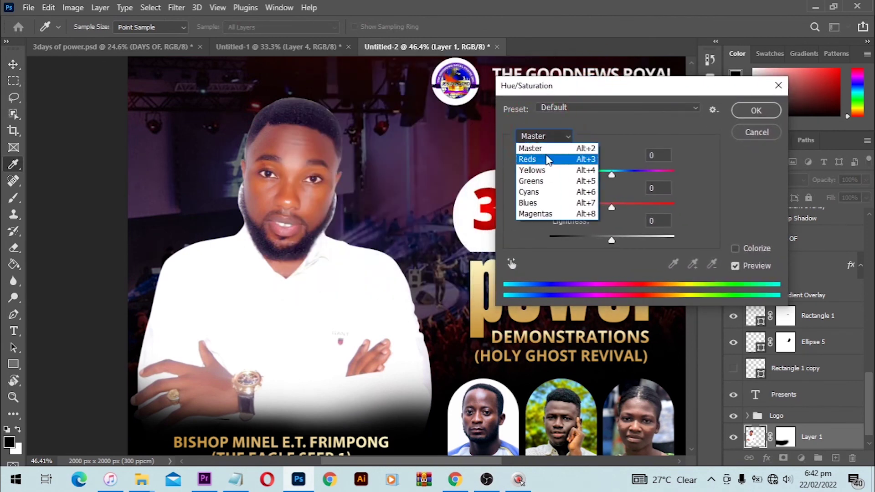
{"action": "left_click", "coordinate": [529, 155]}
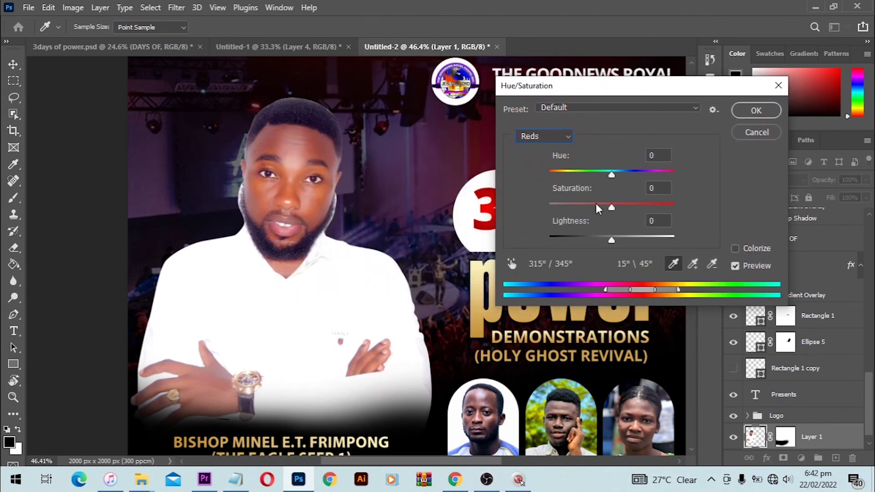
{"action": "left_click_drag", "start_coordinate": [611, 208], "coordinate": [603, 208]}
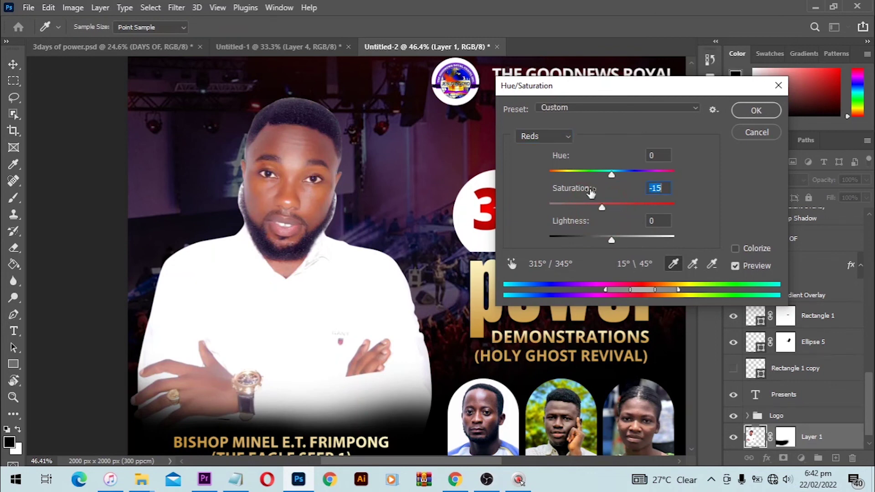
- Raise the Master saturation of the bishop's portrait slightly, apply the adjustment and compare the portrait with and without it
{"action": "left_click", "coordinate": [535, 138]}
{"action": "left_click", "coordinate": [531, 147]}
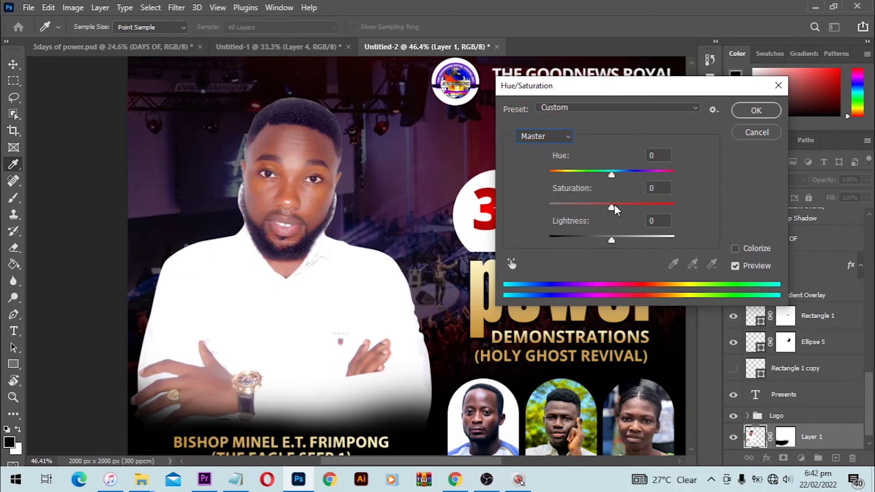
{"action": "left_click_drag", "start_coordinate": [614, 206], "coordinate": [621, 206]}
{"action": "left_click", "coordinate": [756, 110]}
{"action": "key", "text": "v"}
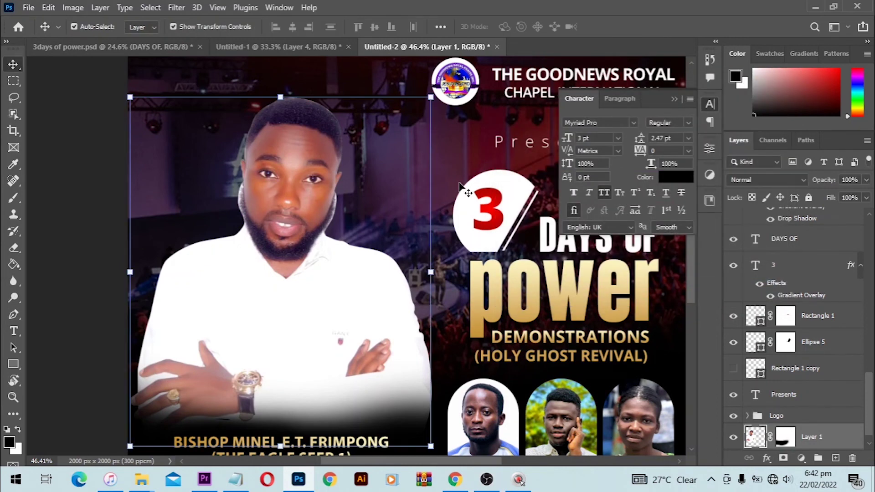
{"action": "key", "text": "ctrl+z"}
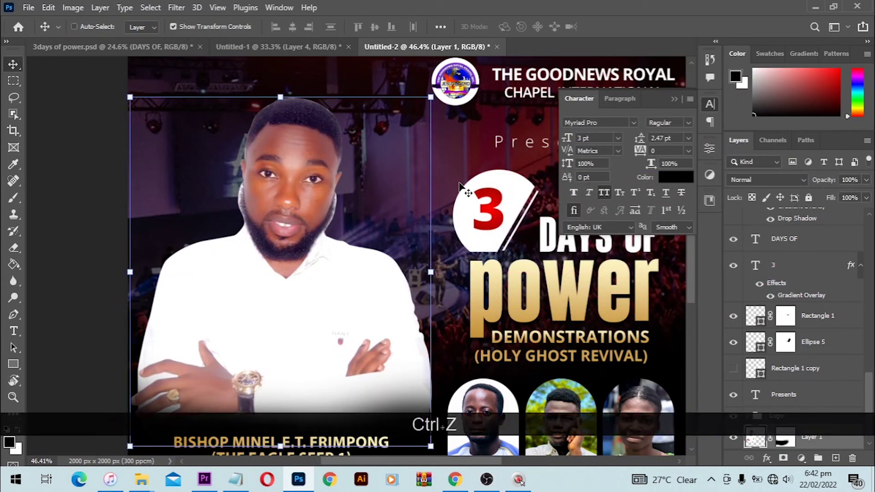
{"action": "key", "text": "ctrl+shift+z"}
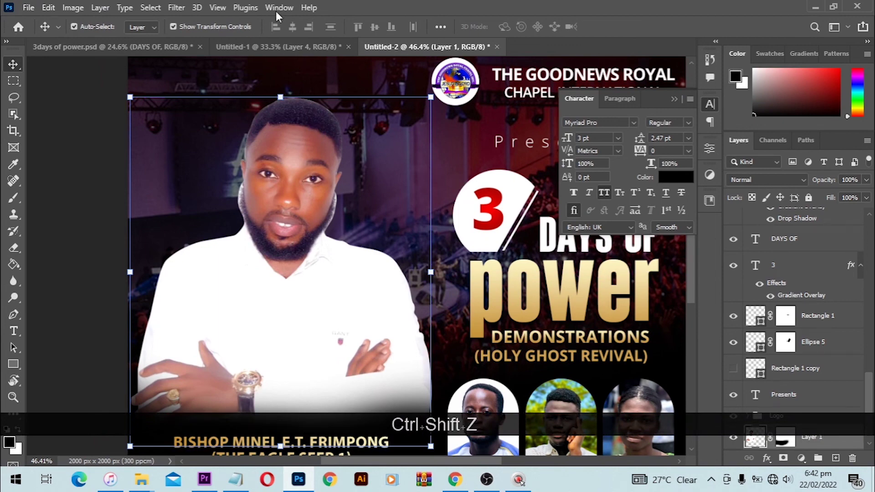
- Fine-tune the bishop's portrait layer with a slight Brightness/Contrast adjustment and apply it
{"action": "left_click", "coordinate": [72, 8]}
{"action": "mouse_move", "coordinate": [94, 40]}
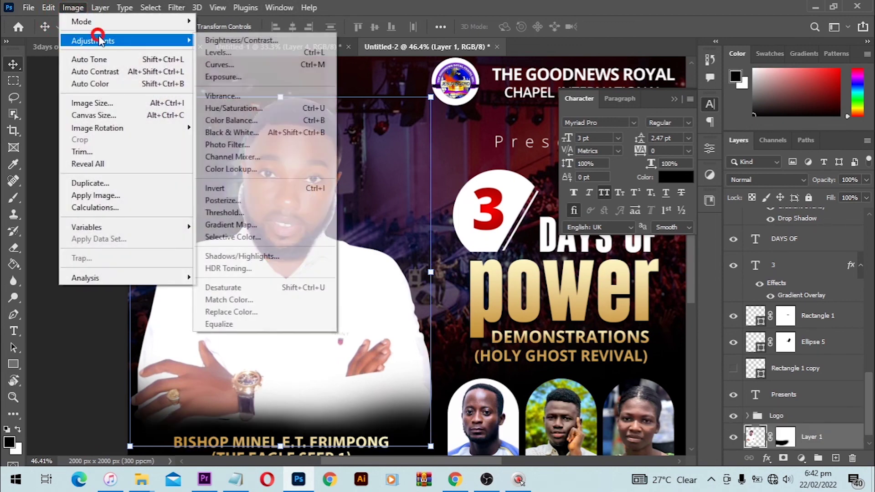
{"action": "left_click", "coordinate": [233, 41]}
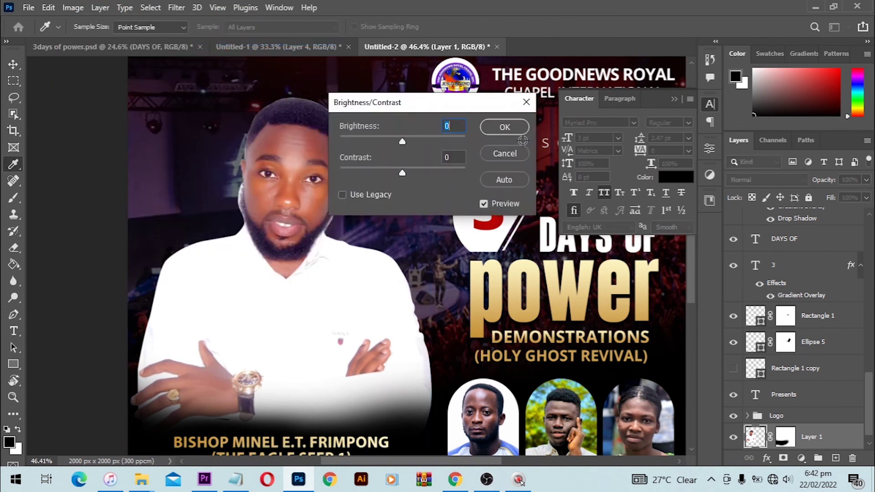
{"action": "left_click_drag", "start_coordinate": [400, 140], "coordinate": [403, 172]}
{"action": "left_click", "coordinate": [492, 126]}
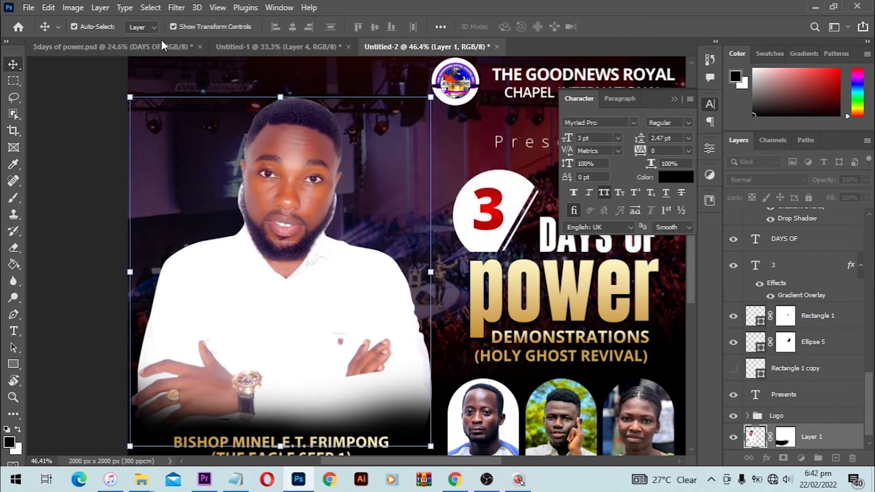
- Apply a Levels adjustment to the bishop's portrait with the input black point at 12 and a slightly lowered white point
{"action": "left_click", "coordinate": [72, 8]}
{"action": "mouse_move", "coordinate": [109, 40]}
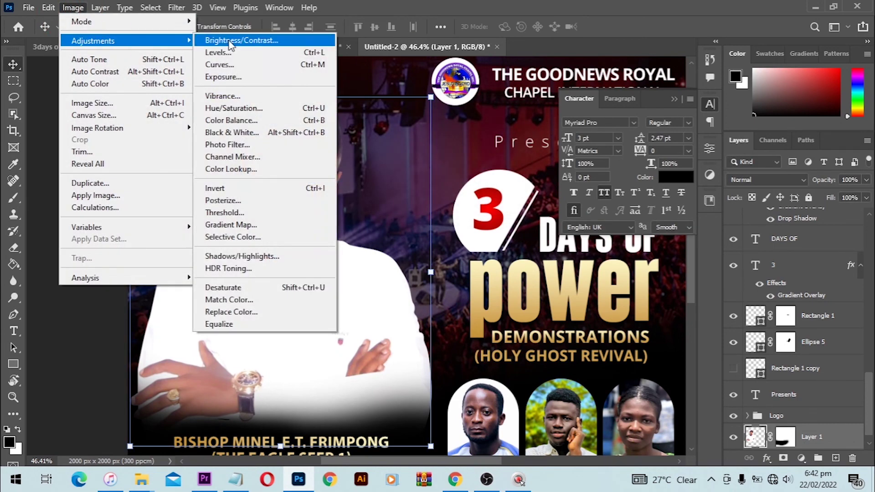
{"action": "left_click", "coordinate": [278, 53]}
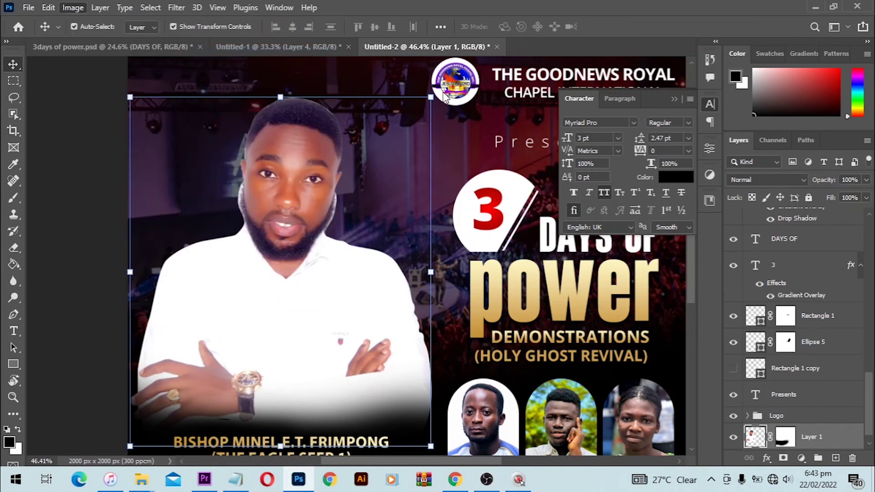
{"action": "left_click_drag", "start_coordinate": [412, 67], "coordinate": [594, 67]}
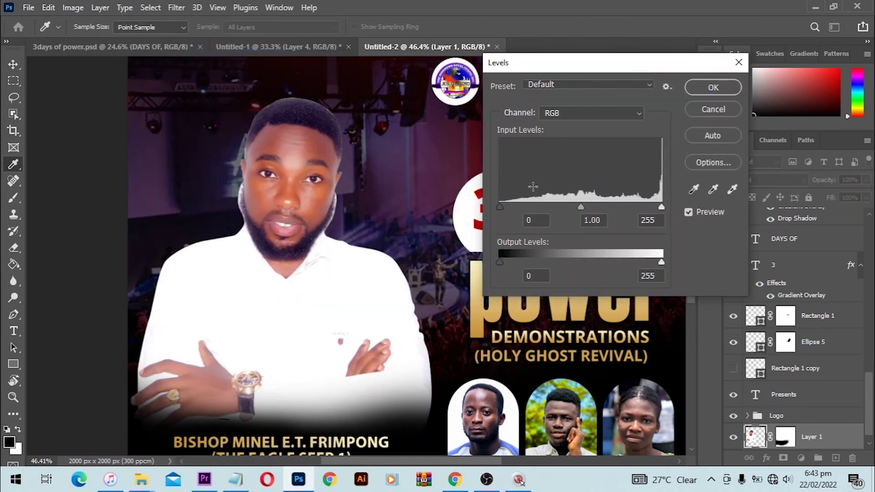
{"action": "left_click_drag", "start_coordinate": [501, 207], "coordinate": [507, 207]}
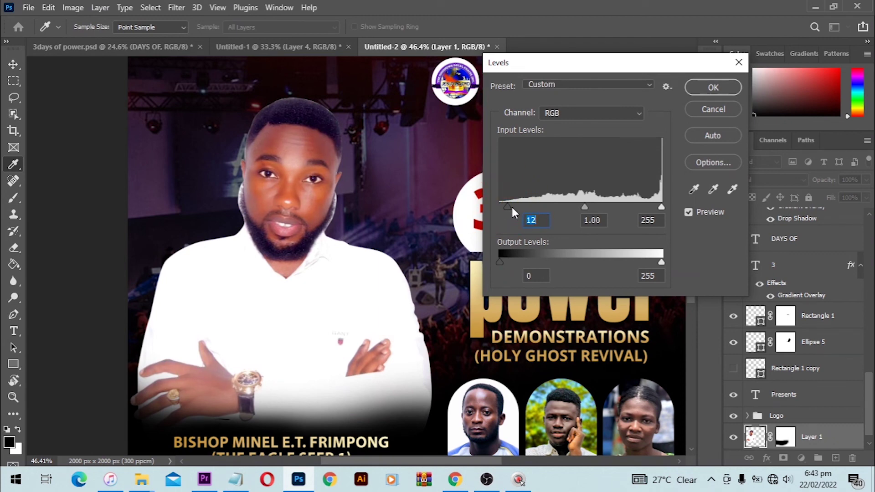
{"action": "left_click_drag", "start_coordinate": [661, 207], "coordinate": [644, 209]}
{"action": "left_click", "coordinate": [712, 87]}
{"action": "scroll", "coordinate": [417, 144], "scroll_direction": "down", "scroll_amount": 5}
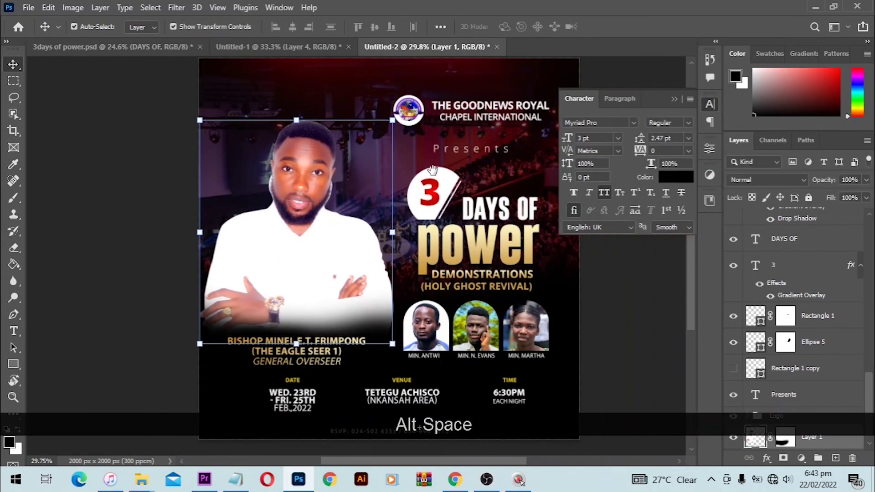
{"action": "left_click_drag", "start_coordinate": [432, 170], "coordinate": [403, 195]}
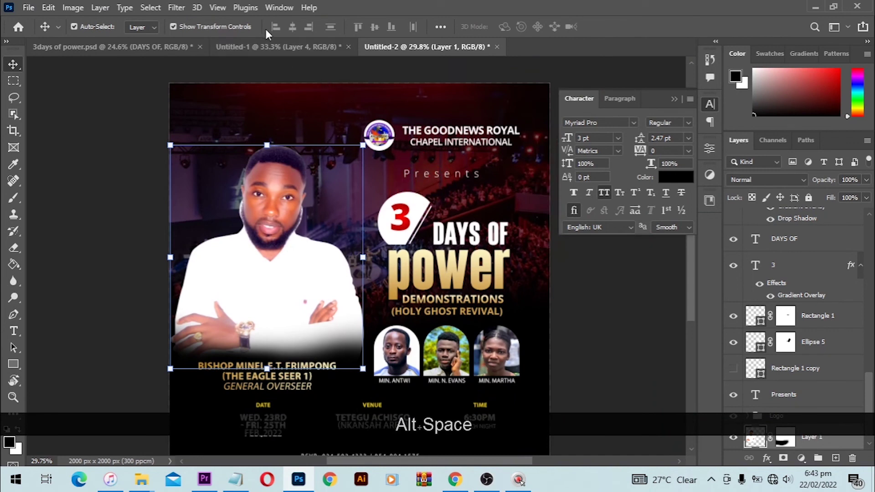
- Smooth the bishop's skin with a Surface Blur of radius 5 pixels and threshold 15, comparing the face in the preview
{"action": "left_click", "coordinate": [185, 9]}
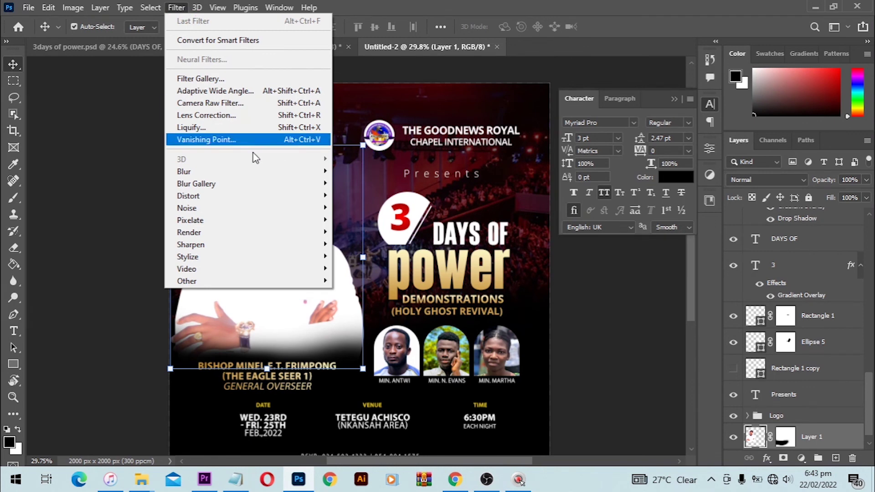
{"action": "mouse_move", "coordinate": [318, 176]}
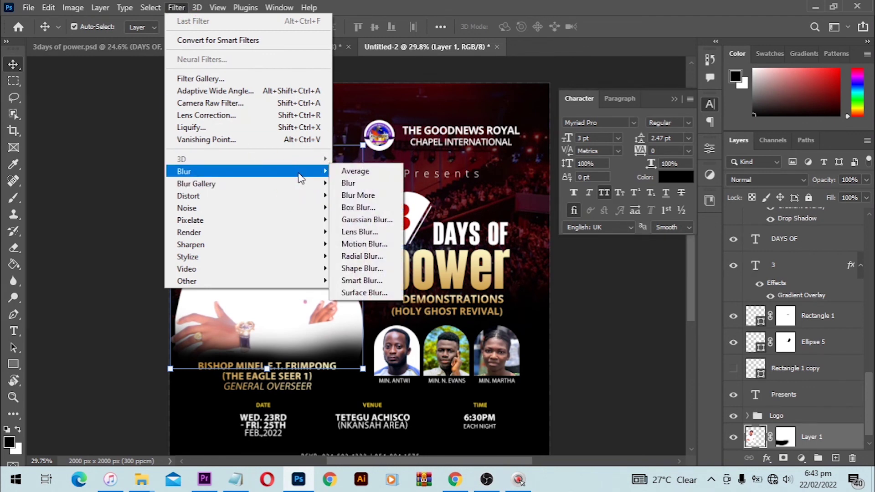
{"action": "left_click", "coordinate": [368, 292]}
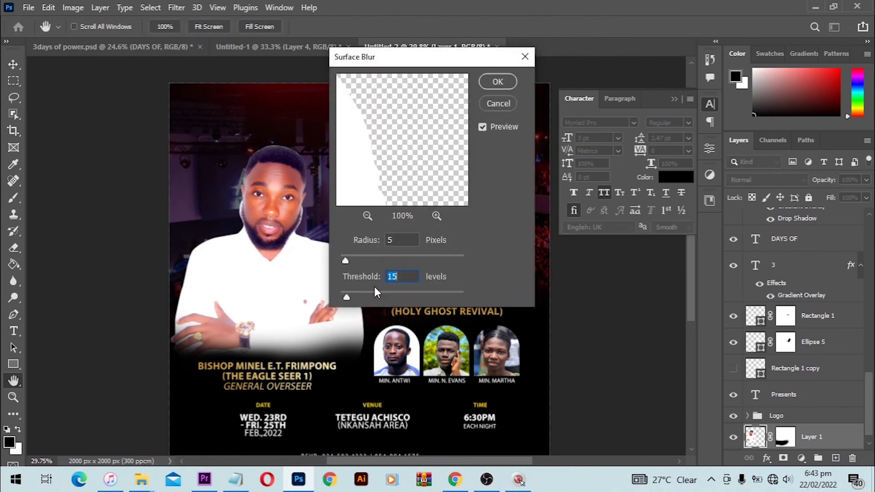
{"action": "left_click_drag", "start_coordinate": [390, 129], "coordinate": [430, 204]}
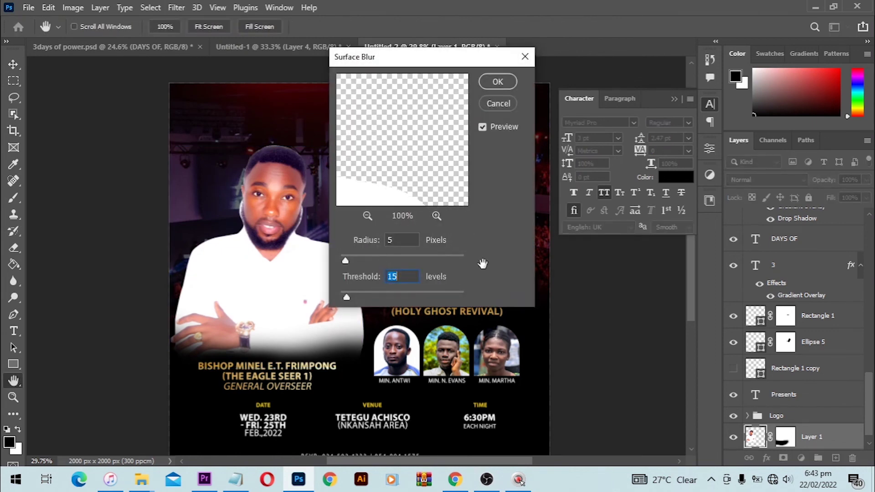
{"action": "left_click_drag", "start_coordinate": [381, 127], "coordinate": [535, 229]}
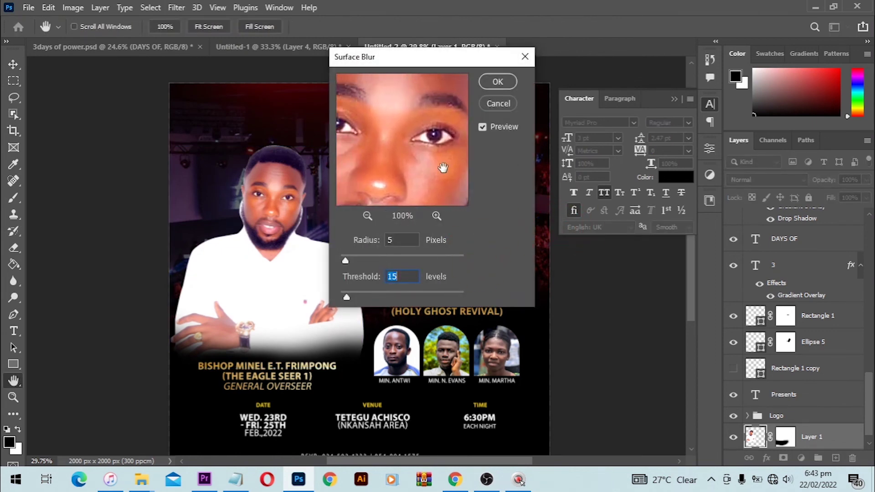
{"action": "left_click_drag", "start_coordinate": [394, 110], "coordinate": [405, 154]}
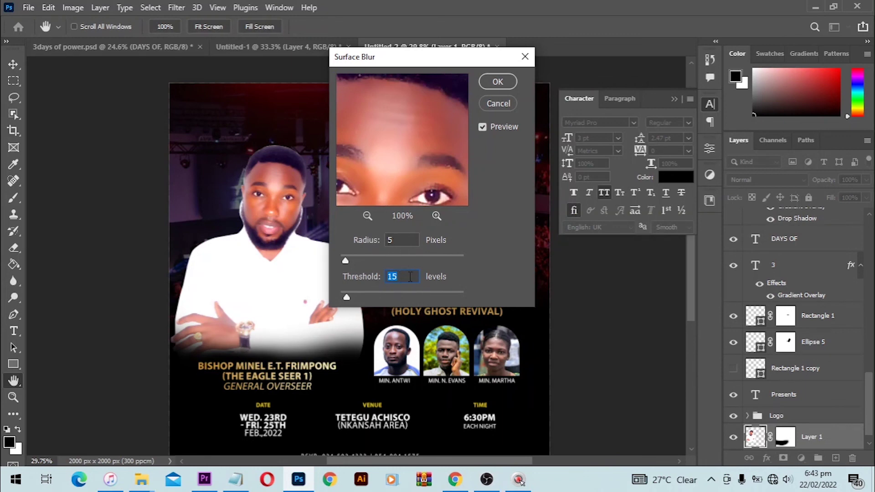
{"action": "left_click_drag", "start_coordinate": [390, 150], "coordinate": [422, 147]}
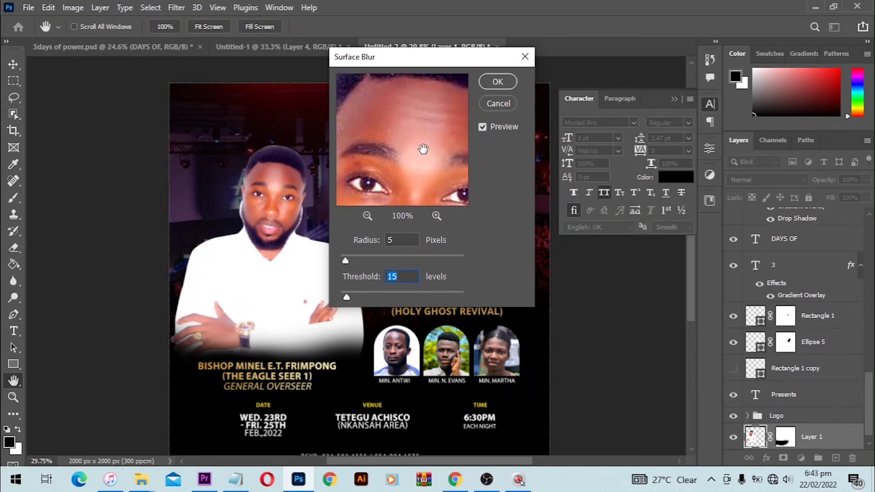
{"action": "left_click", "coordinate": [422, 149]}
{"action": "left_click", "coordinate": [422, 150]}
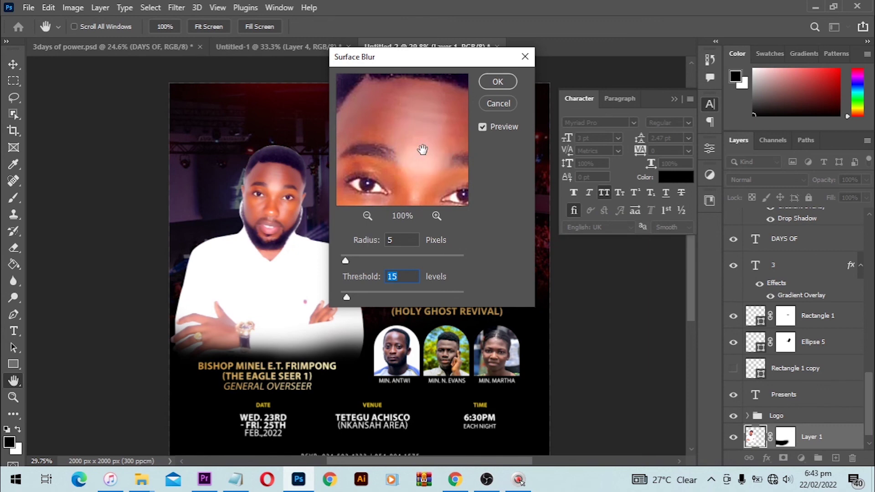
{"action": "left_click", "coordinate": [484, 126]}
{"action": "left_click", "coordinate": [483, 126]}
{"action": "left_click", "coordinate": [497, 80]}
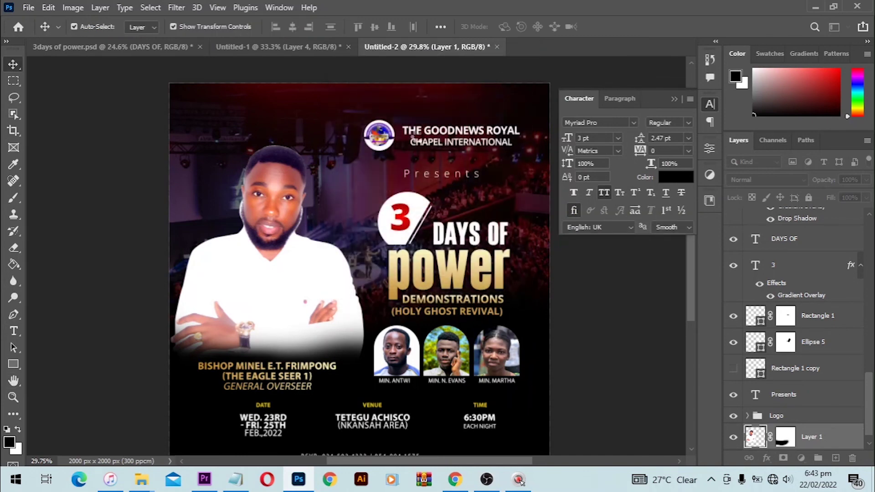
- Compare the bishop's face close up with and without the Surface Blur, and return to the whole flyer
{"action": "scroll", "coordinate": [310, 151], "scroll_direction": "up", "scroll_amount": 5}
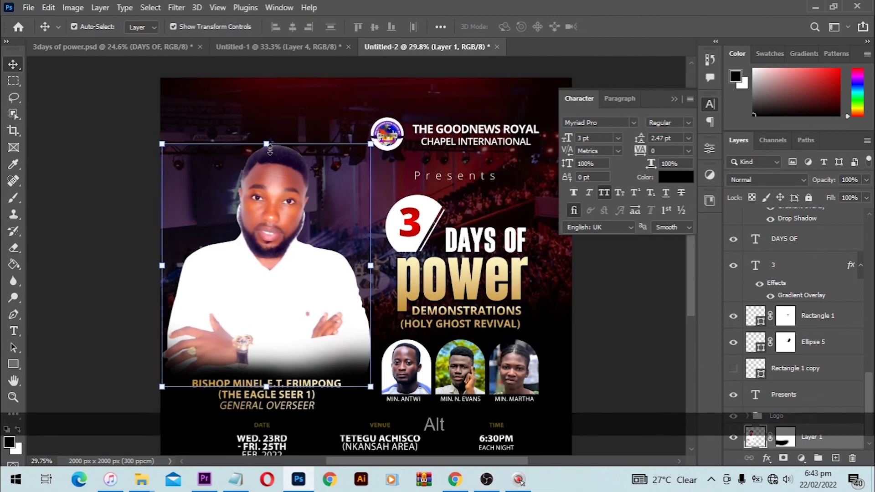
{"action": "scroll", "coordinate": [282, 188], "scroll_direction": "up", "scroll_amount": 6}
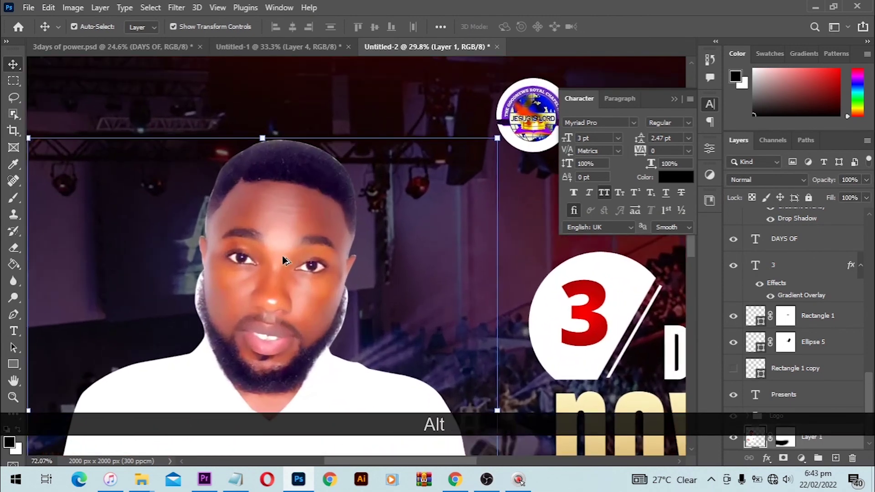
{"action": "key", "text": "ctrl+shift+z"}
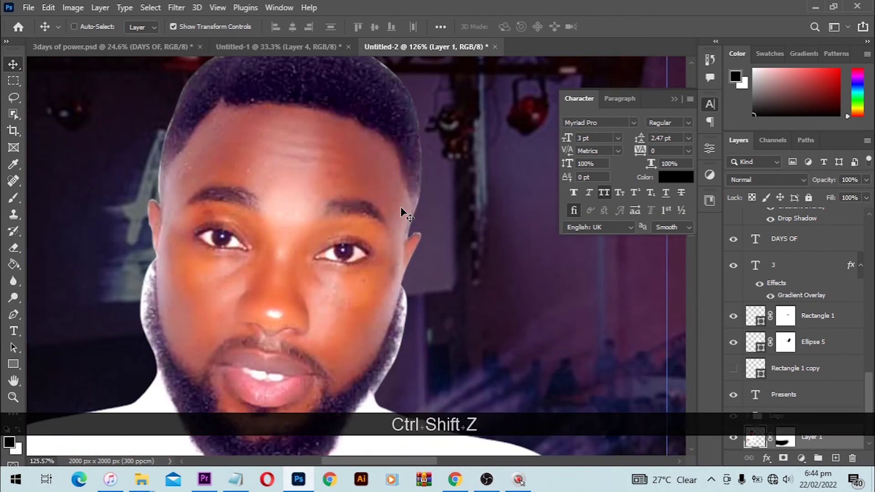
{"action": "key", "text": "ctrl"}
{"action": "key", "text": "ctrl+0"}
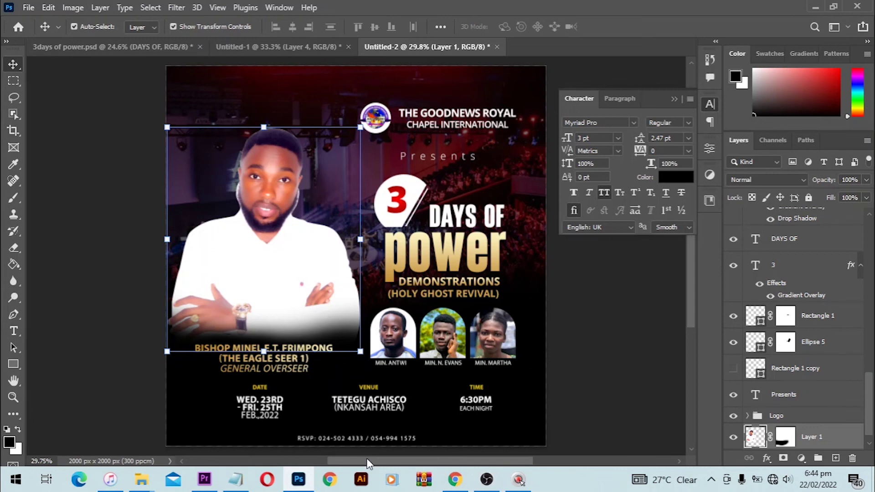
- Nudge the RSVP contact line slightly up from the flyer's lower edge in small increments
{"action": "key", "text": "ctrl+h"}
{"action": "left_click", "coordinate": [377, 441]}
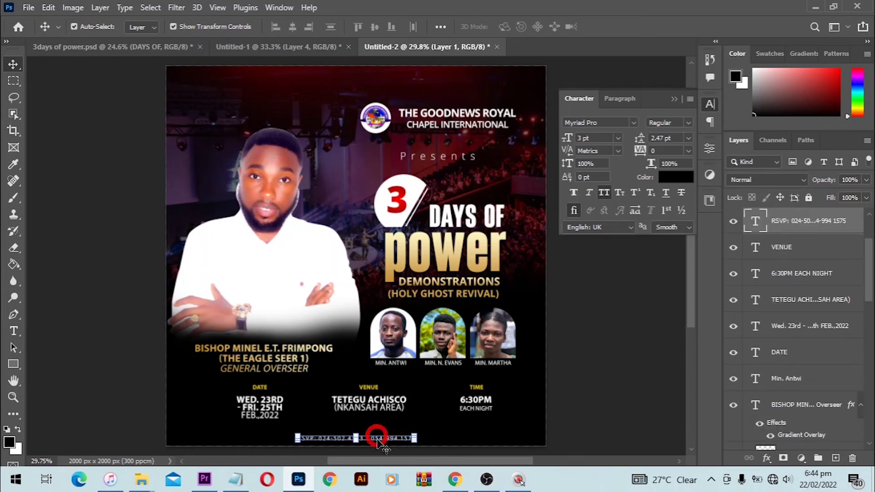
{"action": "key", "text": "Up"}
{"action": "key", "text": "Up"}
{"action": "key", "text": "Up"}
{"action": "key", "text": "Up"}
{"action": "key", "text": "Up"}
{"action": "key", "text": "Up"}
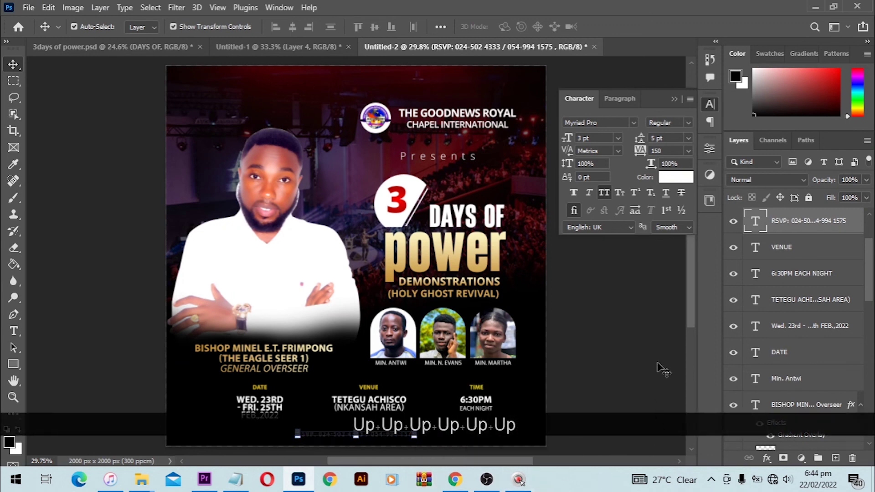
{"action": "left_click", "coordinate": [621, 391]}
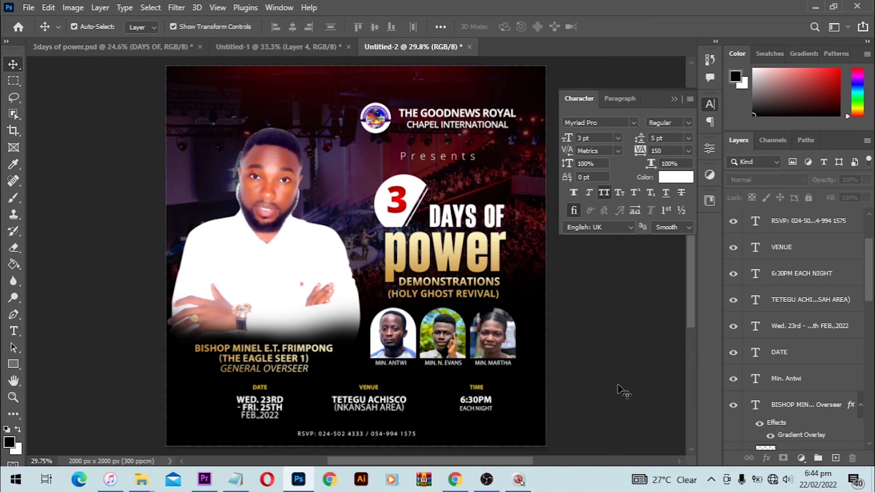
{"action": "left_click", "coordinate": [367, 440]}
{"action": "key", "text": "Up"}
{"action": "key", "text": "Up"}
{"action": "key", "text": "Up"}
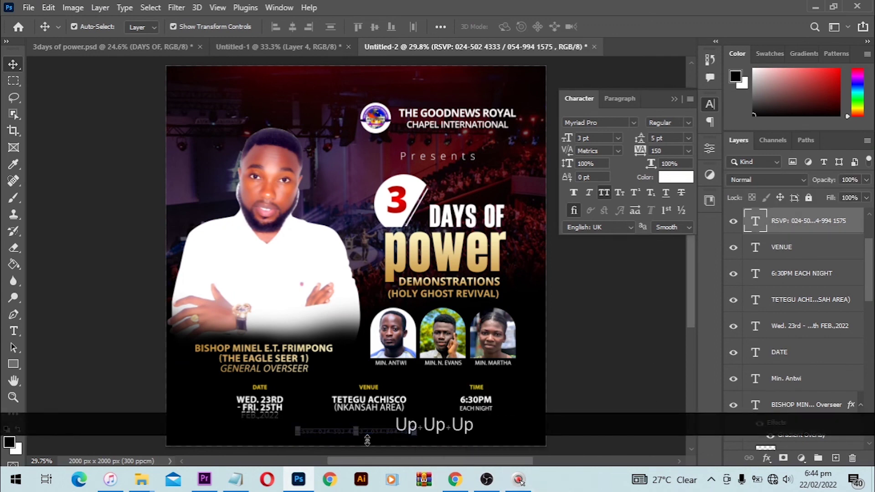